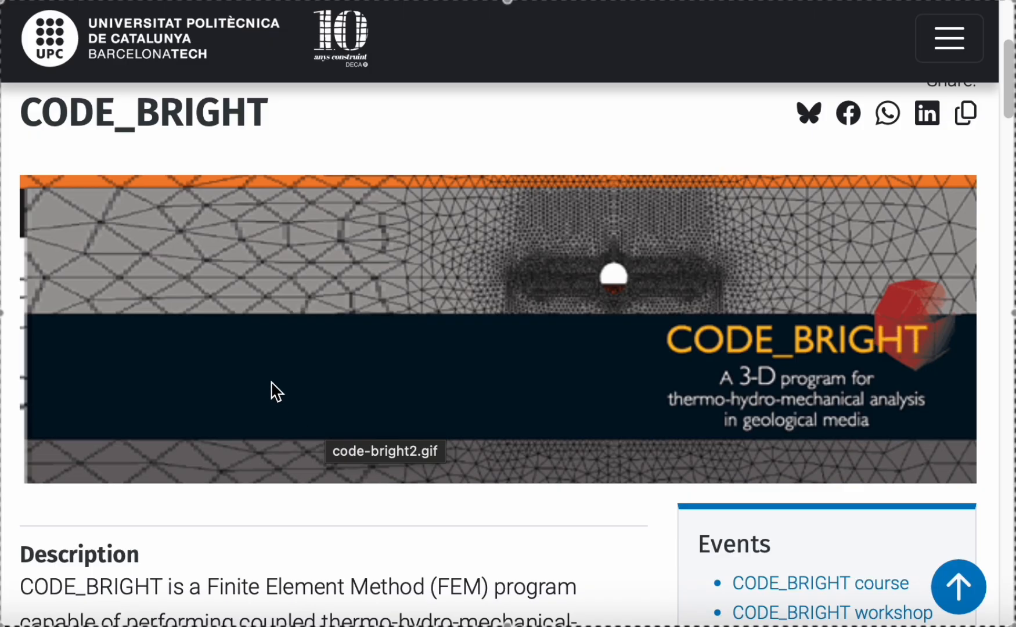
Step: Look through the CODE_BRIGHT web page's description, installation instructions, examples and tutorials sections
scroll(270, 390, "down", 10)
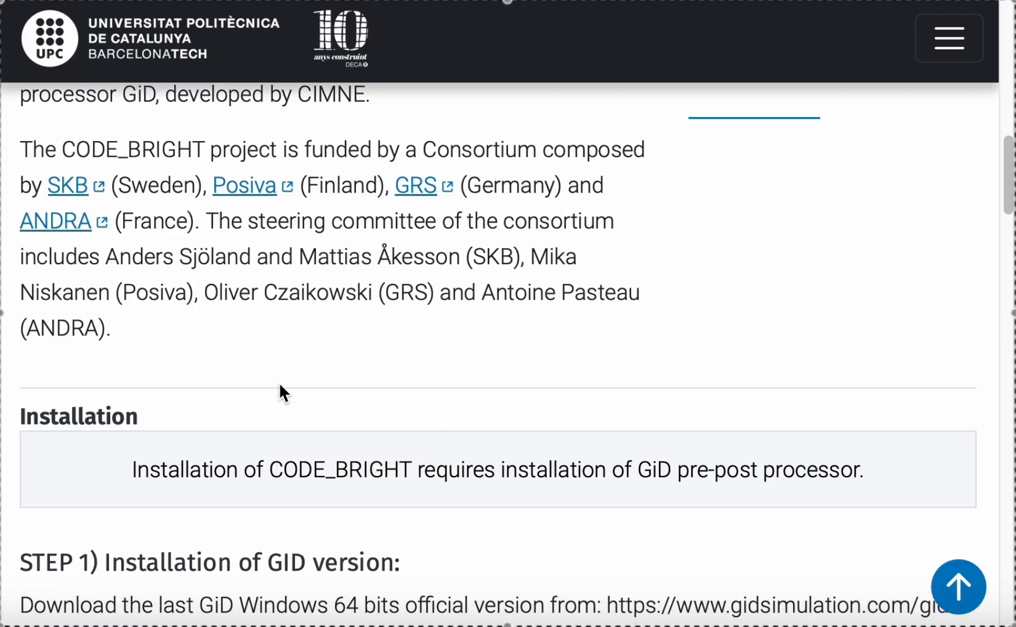
scroll(278, 383, "up", 1)
scroll(279, 384, "down", 8)
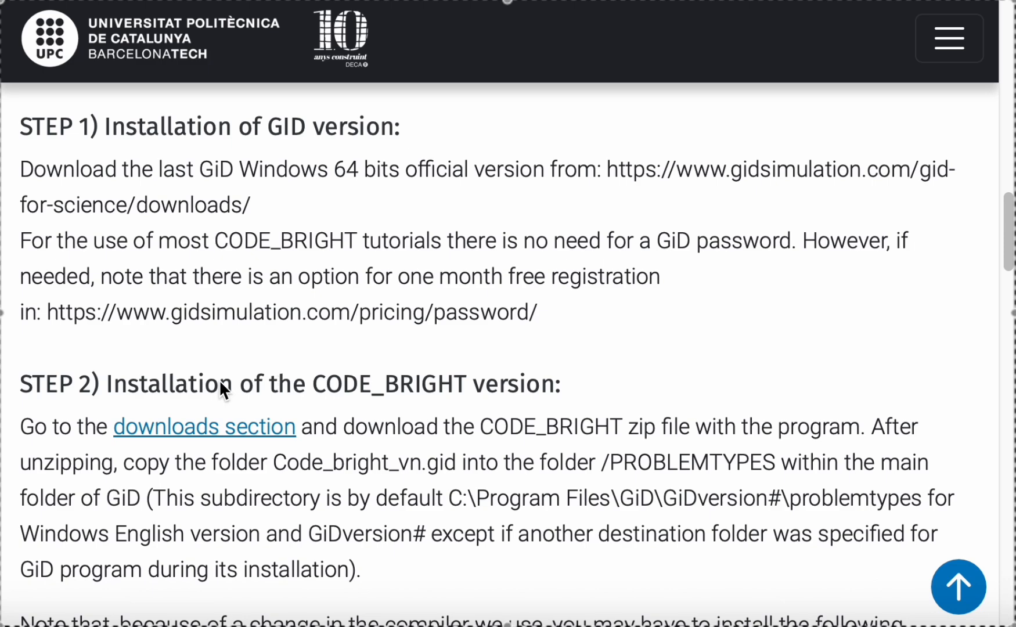
scroll(198, 364, "down", 12)
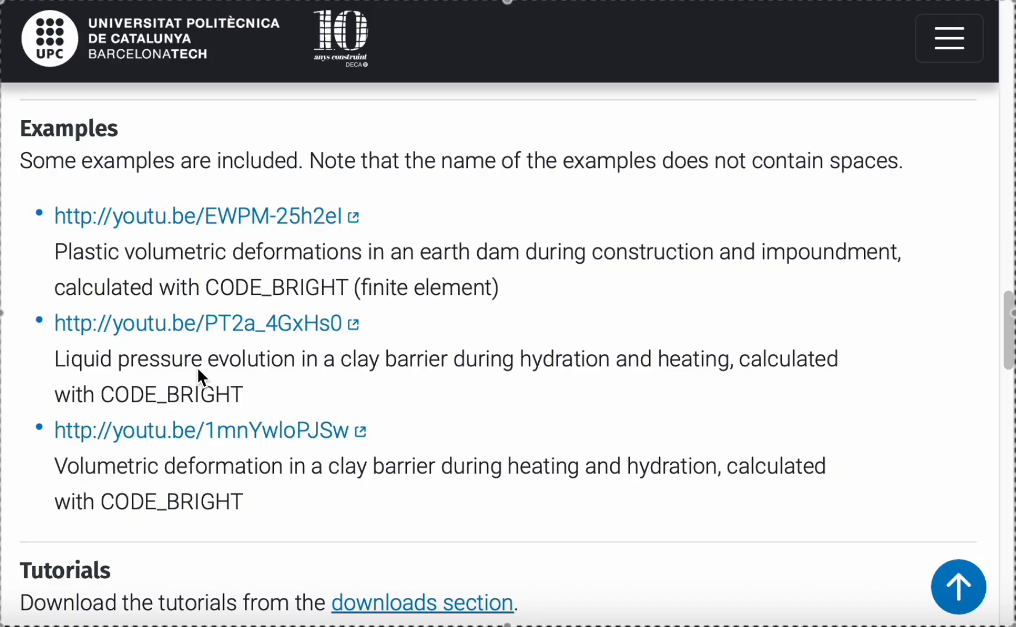
scroll(198, 370, "down", 5)
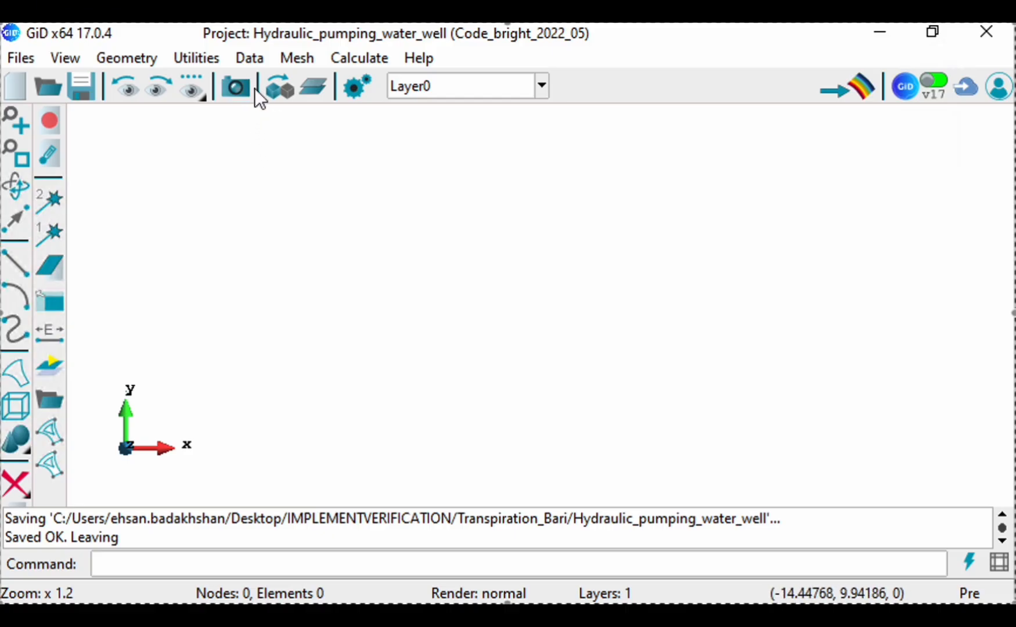
Step: Load the CODE_BRIGHT_2025_03 problem type from CB_2025_03 in GiD, resetting the project to the new problem type
left_click(248, 60)
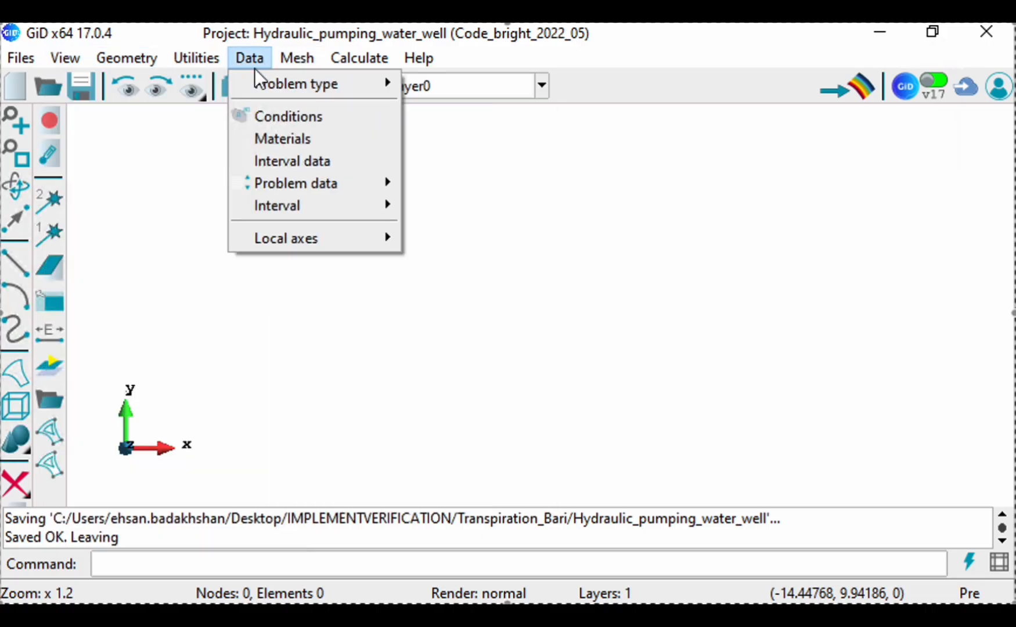
left_click(248, 60)
mouse_move(254, 81)
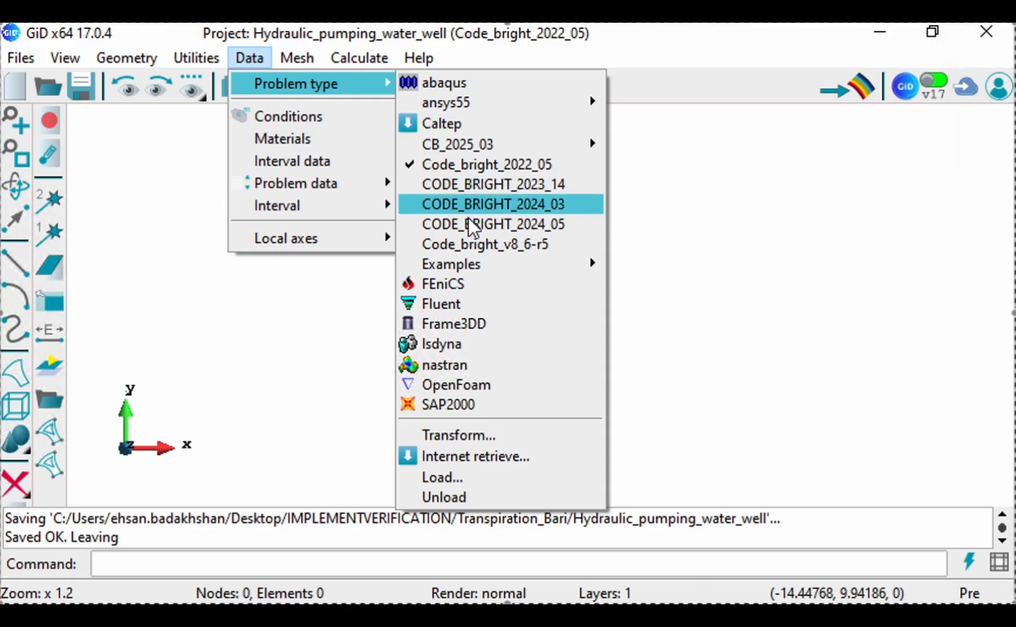
mouse_move(463, 146)
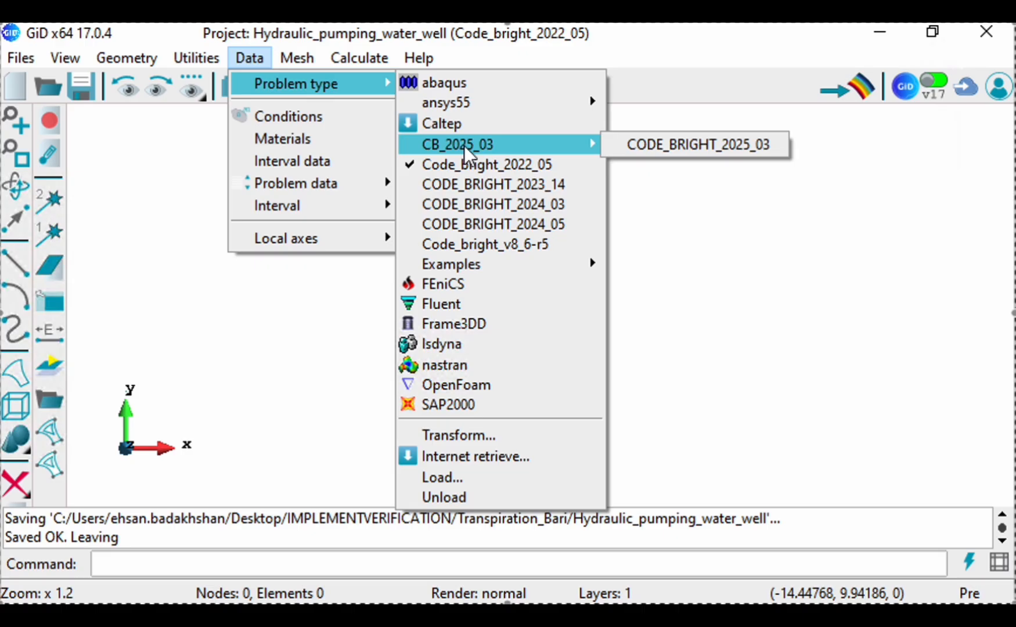
left_click(651, 146)
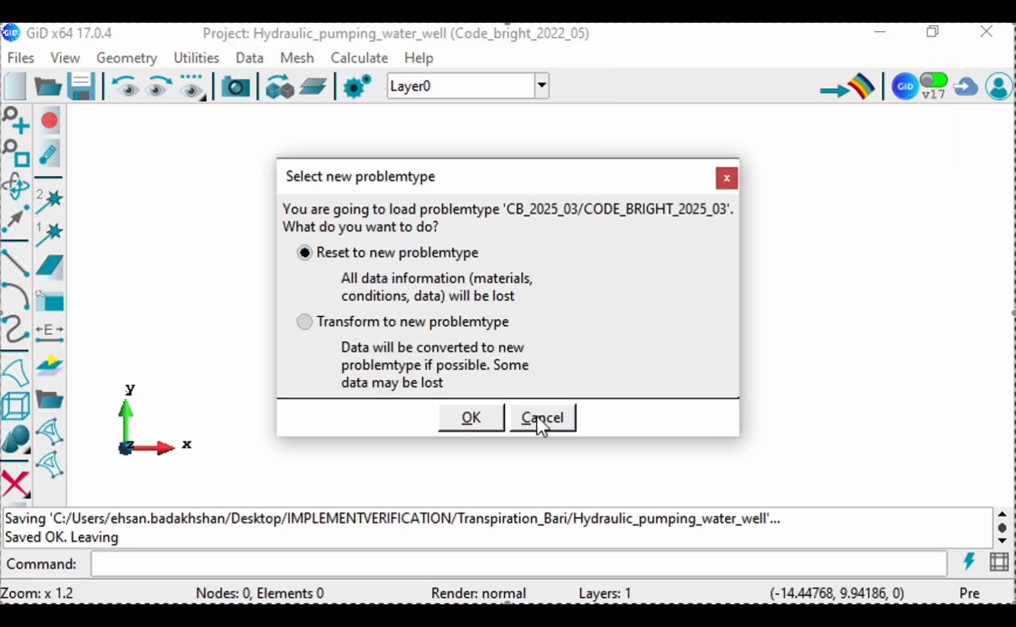
left_click(417, 332)
left_click(327, 252)
left_click(471, 418)
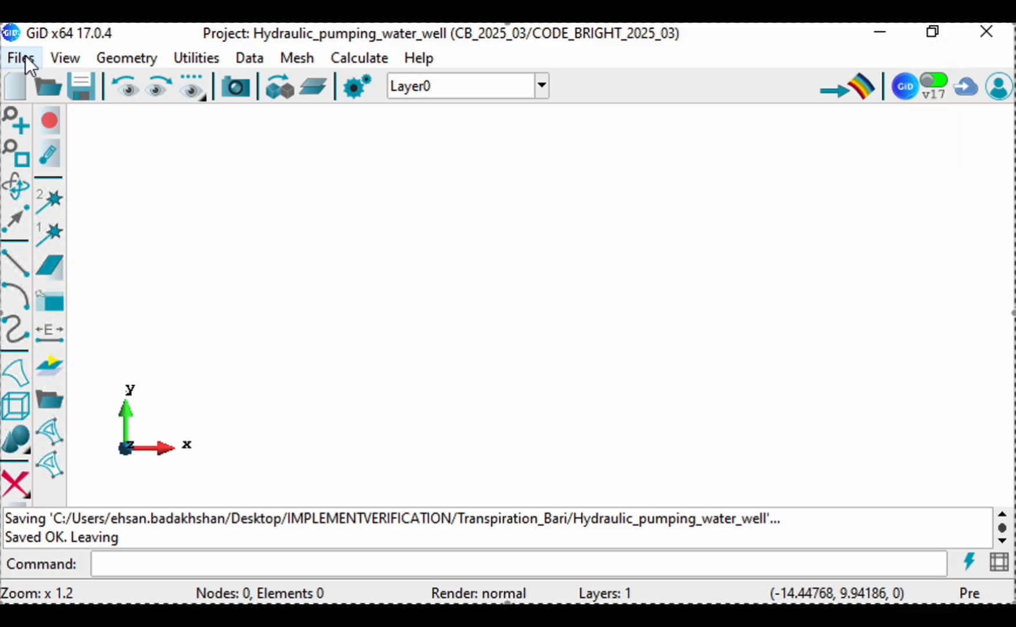
Step: Check which problem type is active for the project
left_click(254, 58)
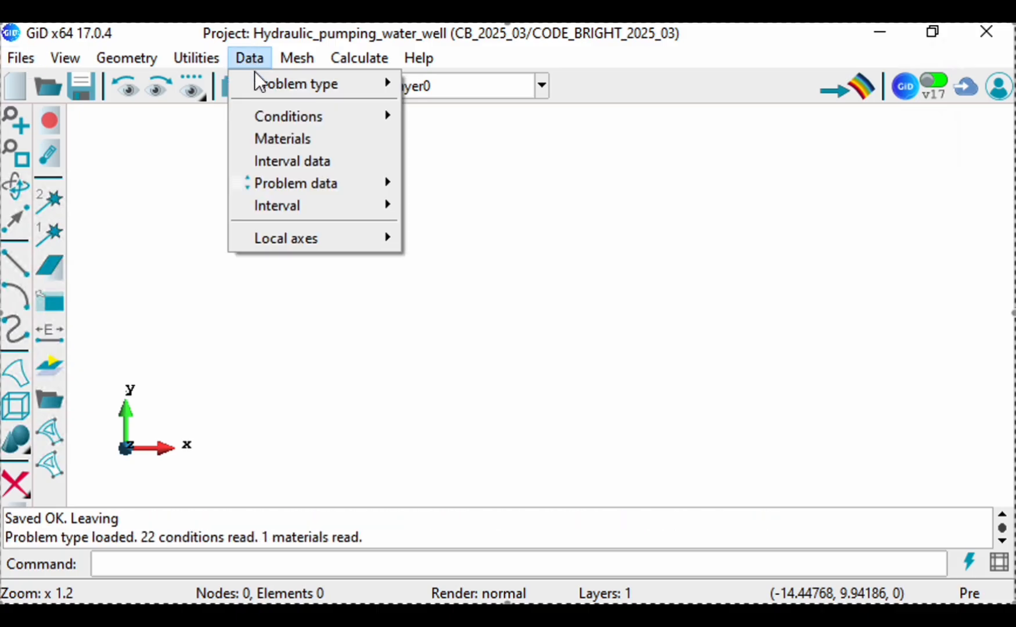
mouse_move(583, 146)
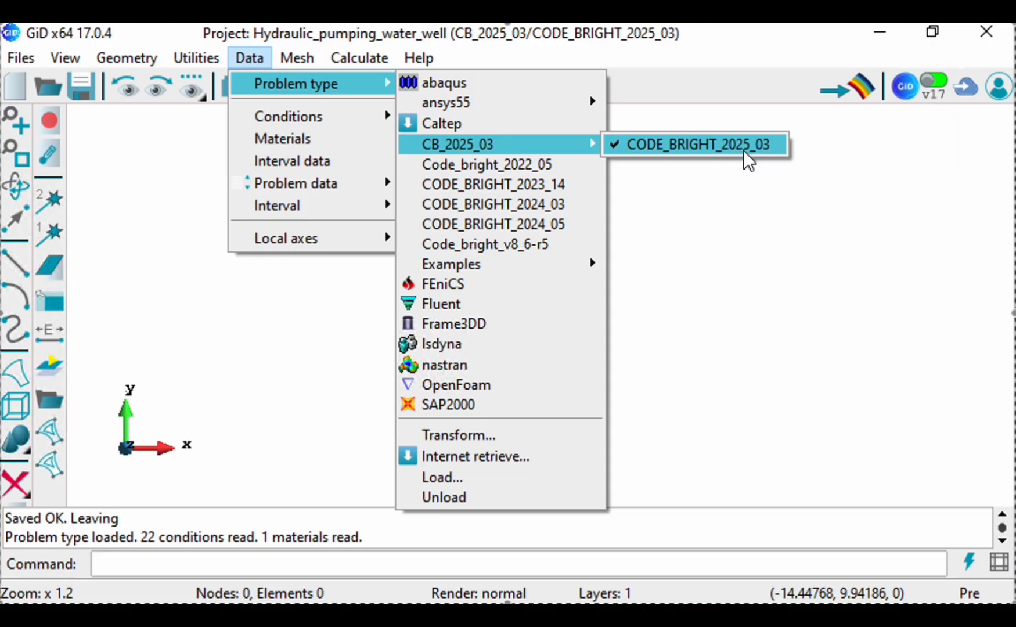
left_click(162, 202)
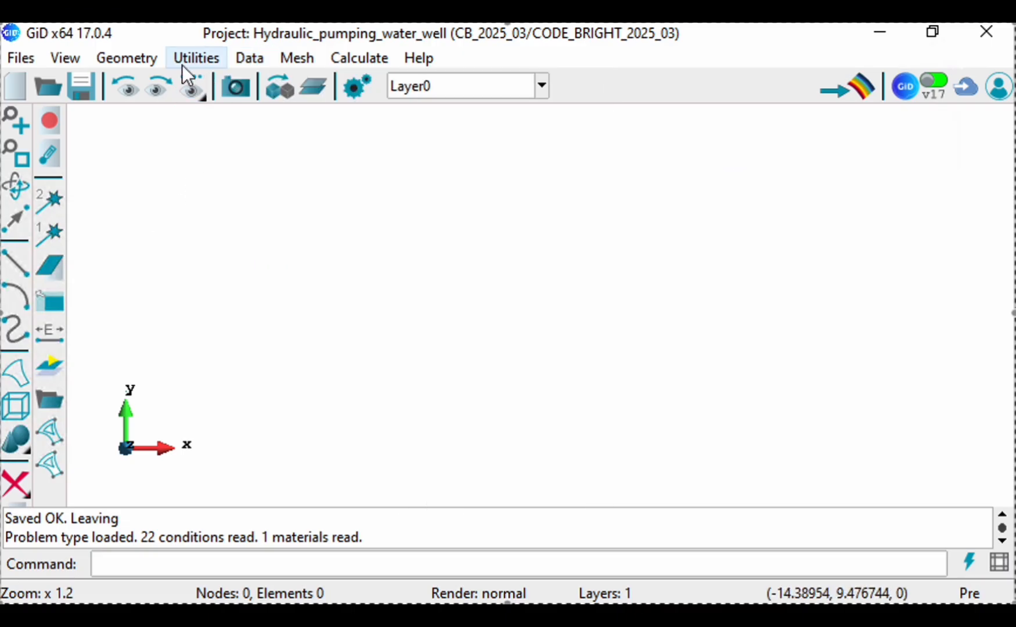
Step: Create geometry points at the domain's left corners, with coordinates (0, 0) and (0, 50)
left_click(128, 59)
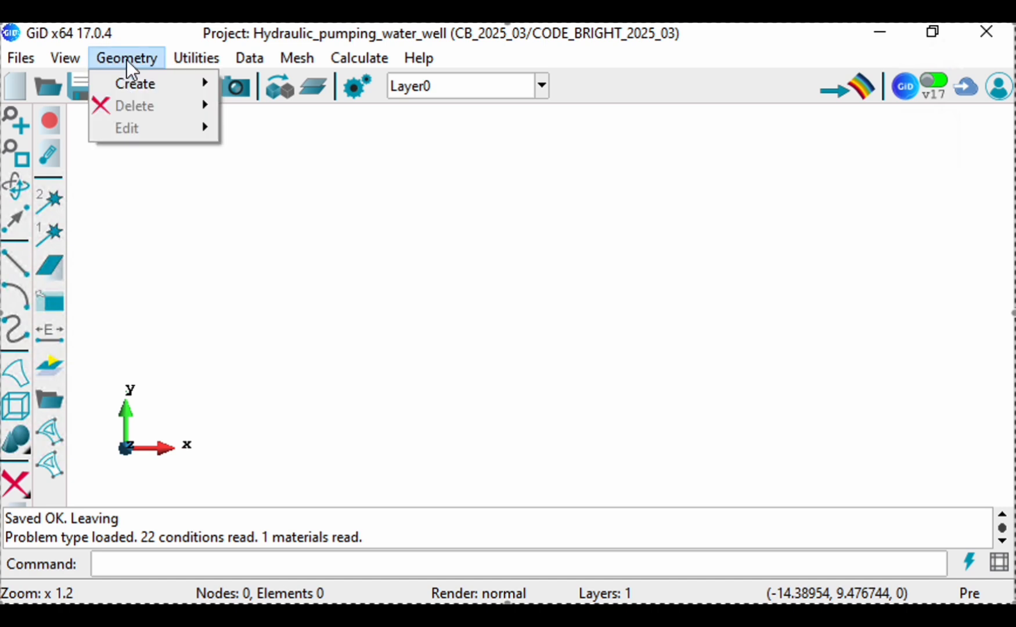
mouse_move(135, 83)
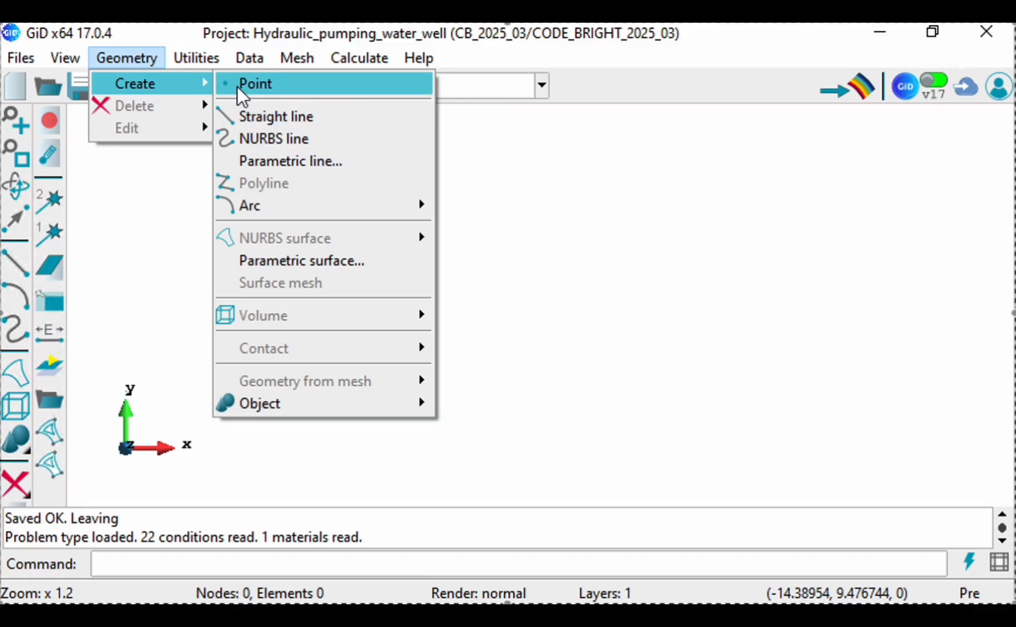
left_click(242, 86)
left_click(359, 231)
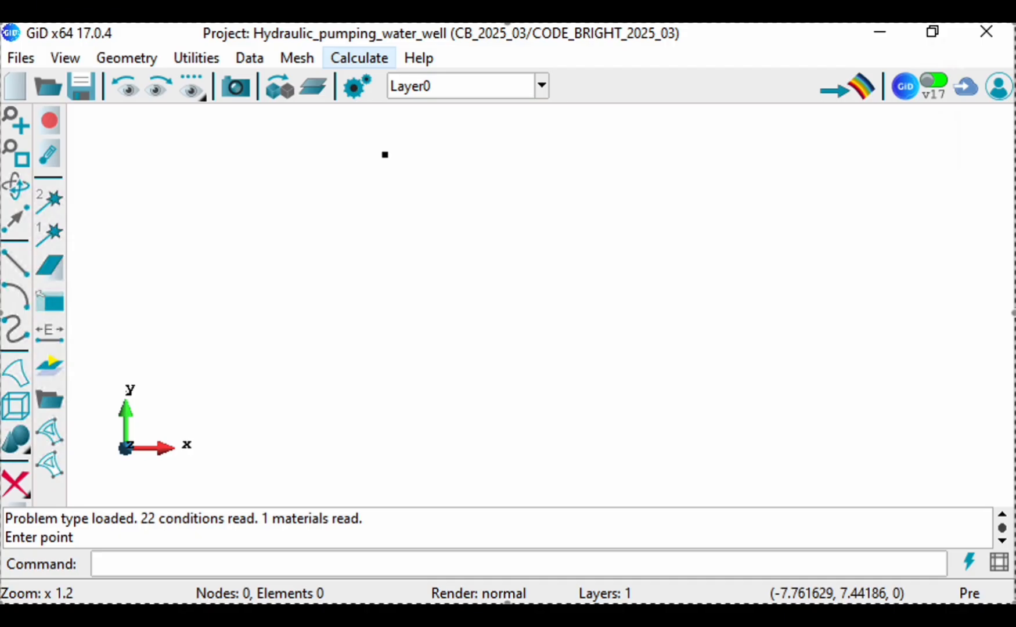
left_click(173, 566)
type("0 0")
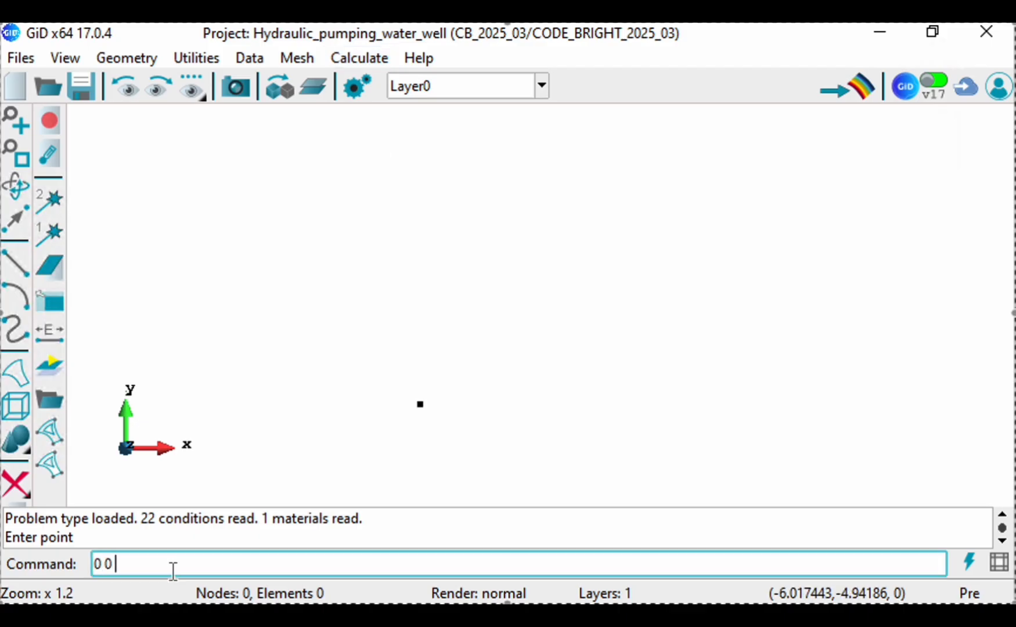
key("Return")
type("0 50")
key("Return")
Step: Add points for the well's left side at (24.5, 50) and (24.5, 45)
type("24.5 50")
key("Return")
type("24")
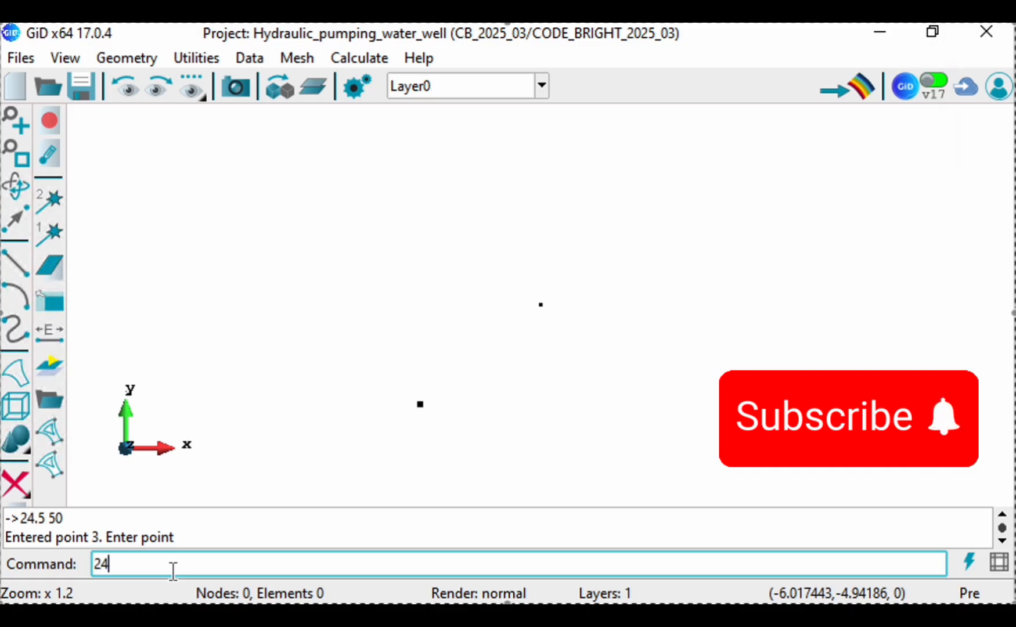
type(".5 45")
key("Return")
Step: Add points for the well's right side at (25.5, 45) and (25.5, 50)
type("25.5 45")
key("Return")
type("25.5 50")
key("Return")
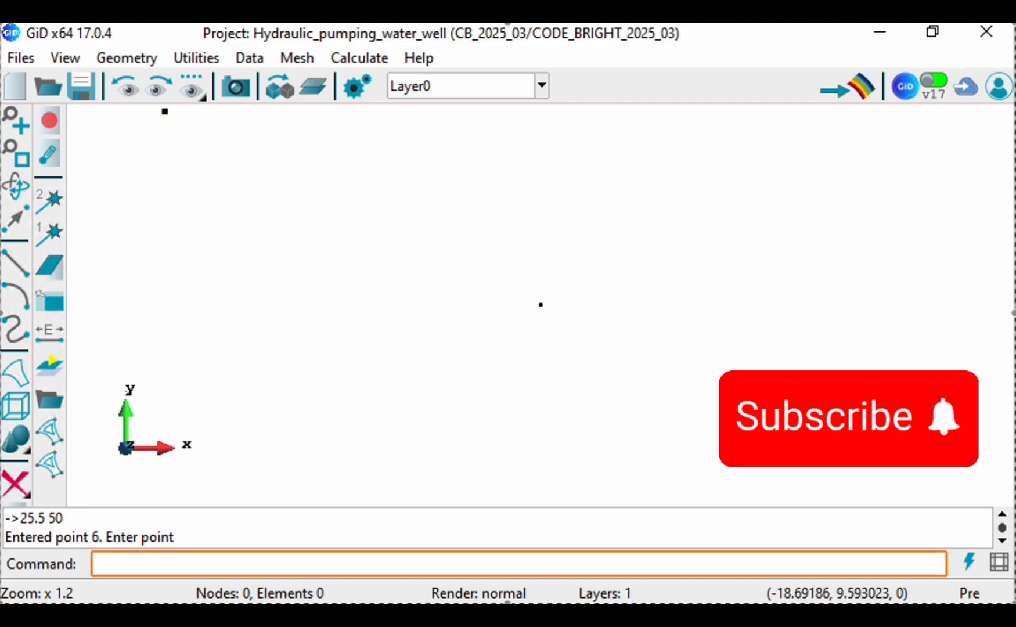
Step: Add the domain's right corner points at (50, 50) and (50, 0)
type("50 50")
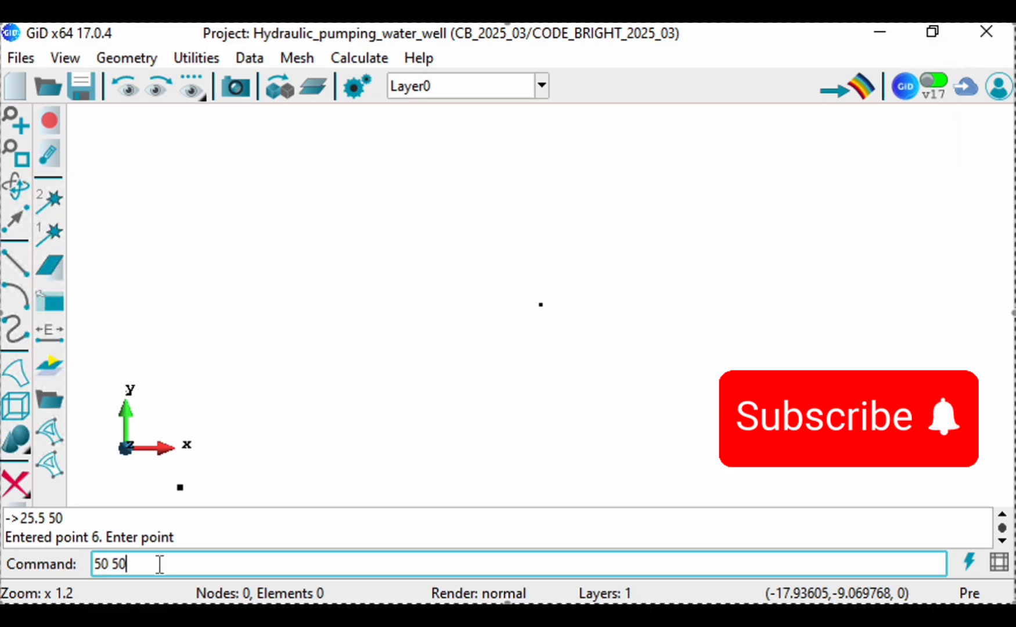
key("Return")
type("0 0")
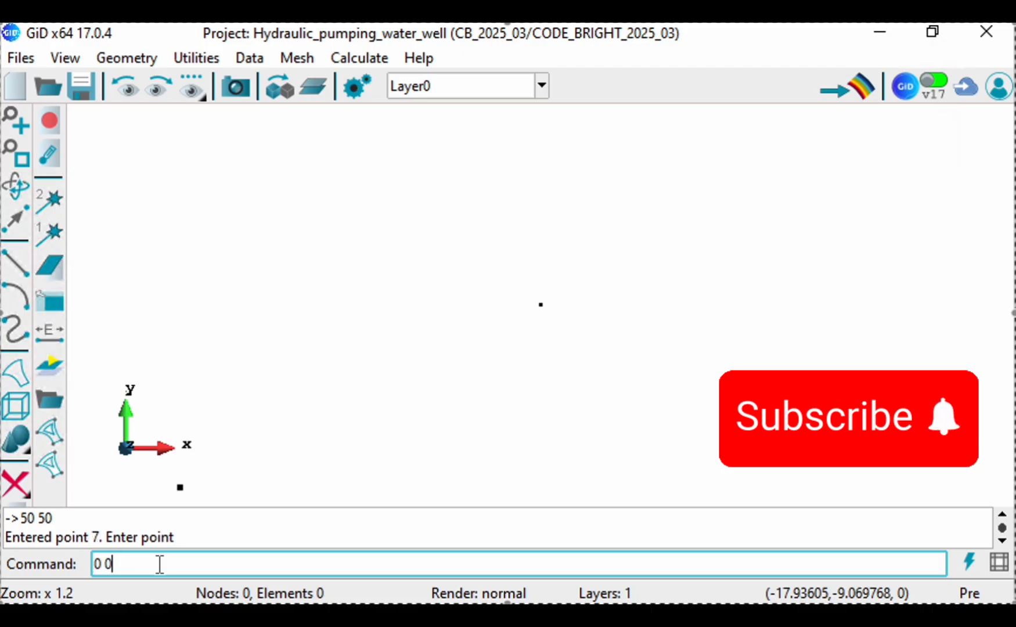
key("Return")
Step: Draw the domain's left edge as a straight line joining the existing points (0, 0) and (0, 50)
left_click(16, 186)
left_click(16, 155)
left_click(65, 59)
left_click(116, 55)
left_click(117, 56)
mouse_move(154, 86)
left_click(233, 115)
left_click(402, 443)
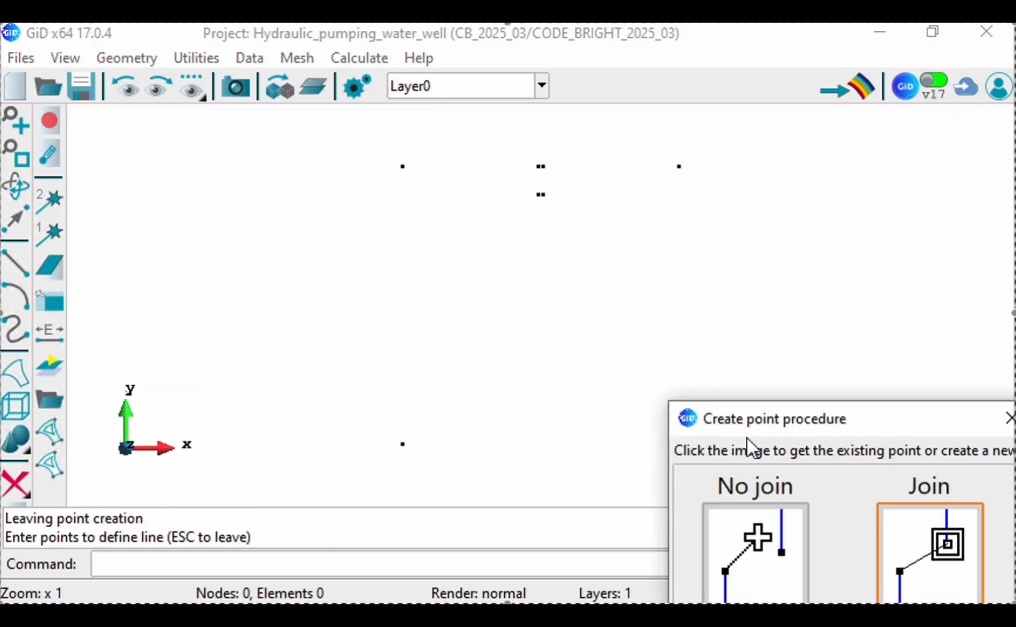
left_click(938, 557)
scroll(428, 178, "up", 3)
scroll(438, 180, "down", 4)
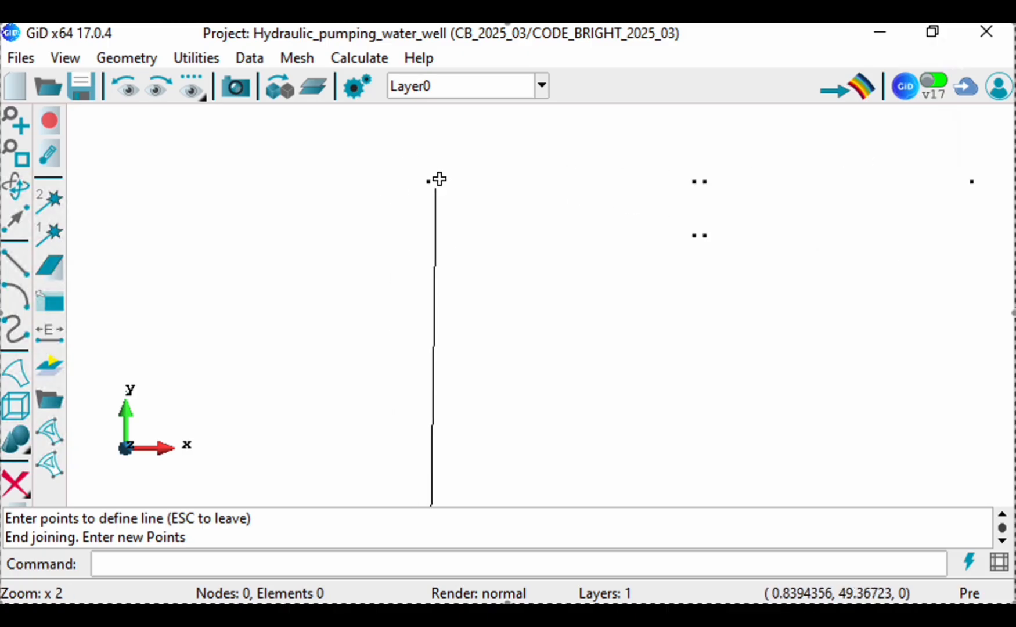
scroll(431, 368, "up", 6)
scroll(424, 391, "up", 20)
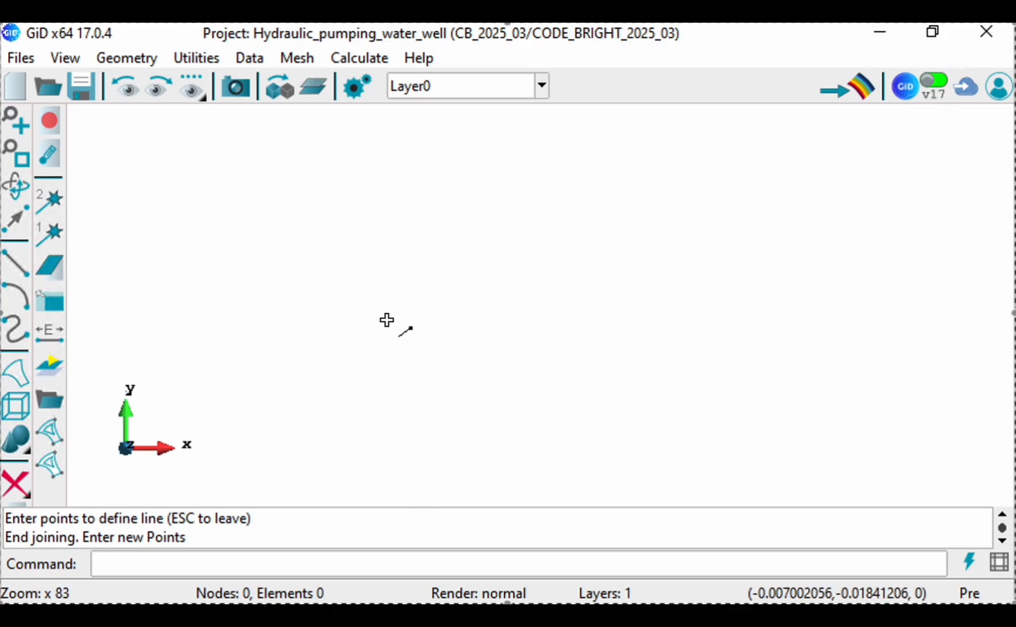
scroll(477, 417, "down", 20)
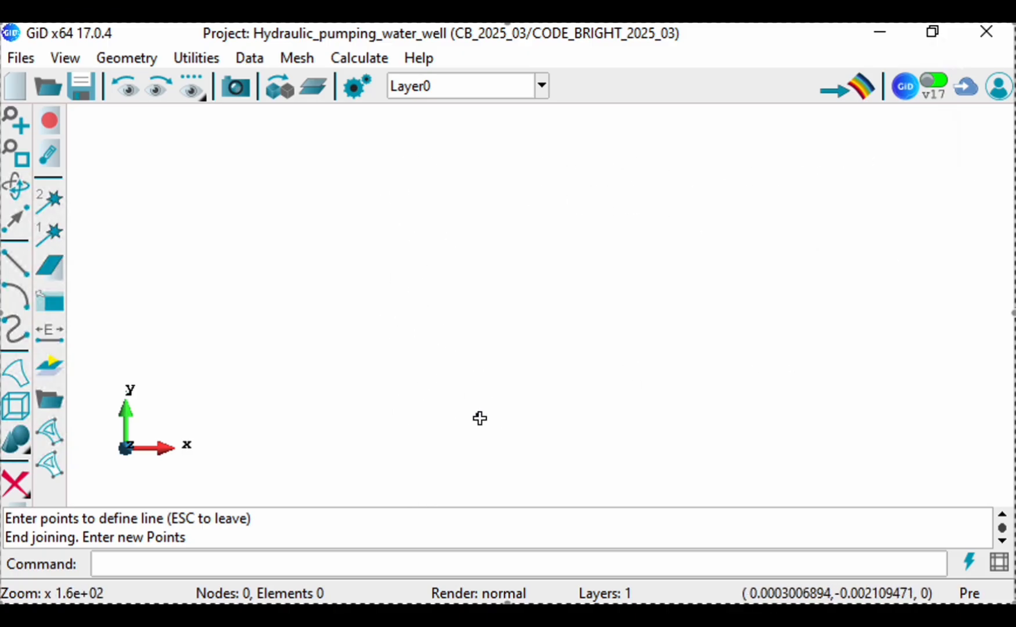
scroll(471, 418, "down", 7)
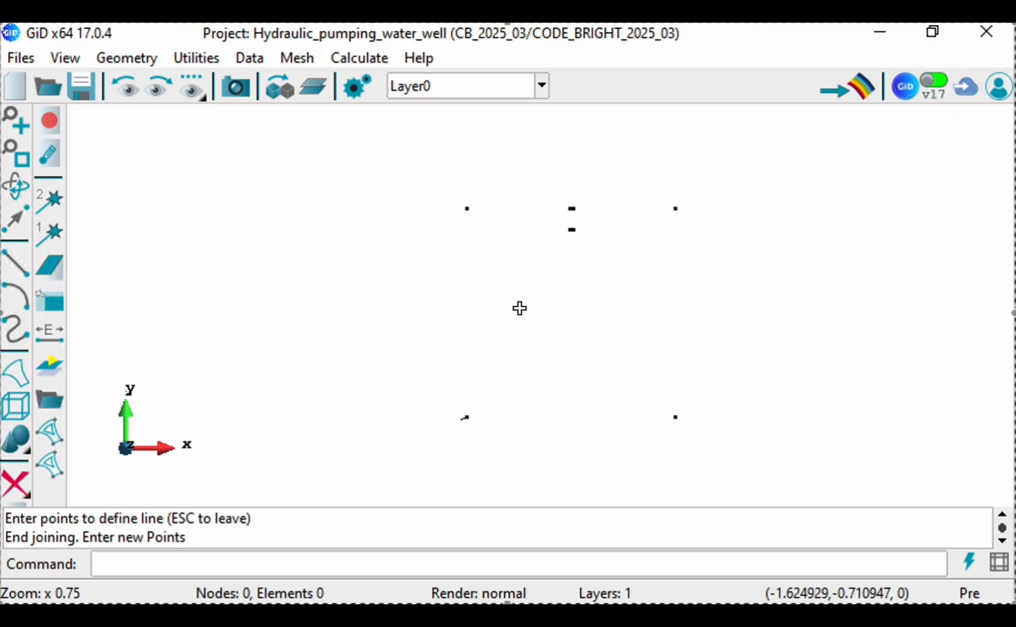
scroll(468, 210, "up", 2)
scroll(467, 209, "up", 6)
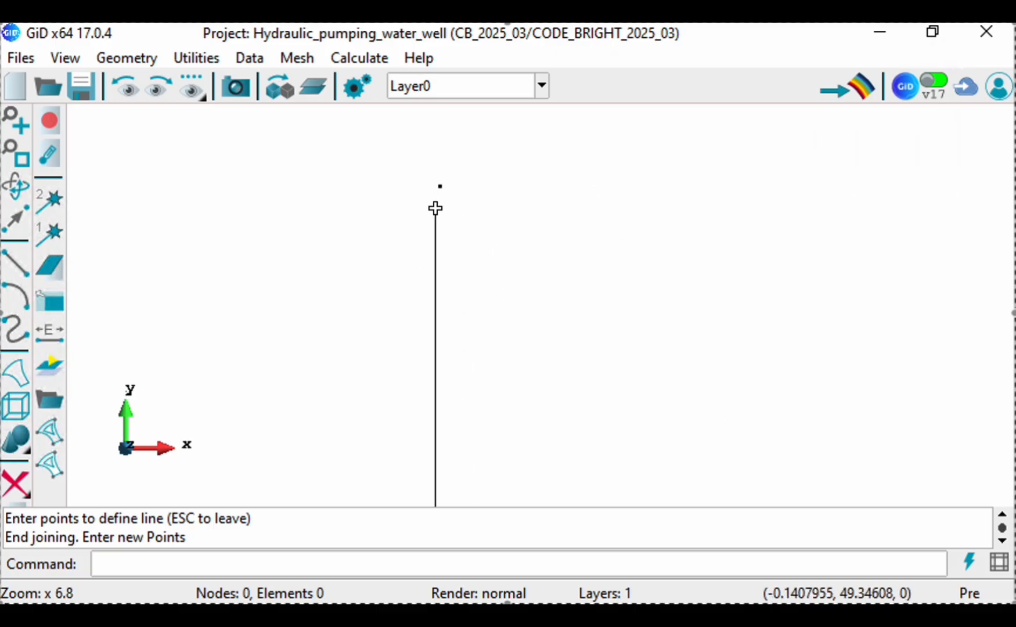
left_click(447, 167)
left_click(912, 572)
scroll(423, 284, "down", 5)
scroll(413, 226, "down", 3)
key("Escape")
Step: Draw the domain's right edge as a straight line joining the existing lower and upper right corner points
scroll(565, 450, "up", 7)
left_click(627, 340)
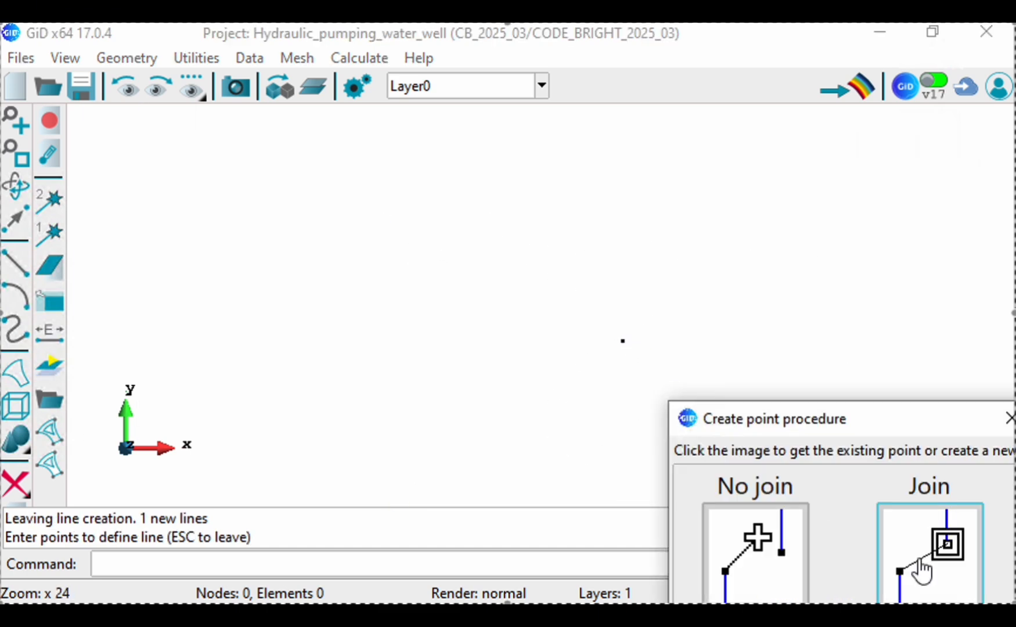
left_click(918, 569)
scroll(656, 399, "down", 6)
scroll(667, 383, "down", 2)
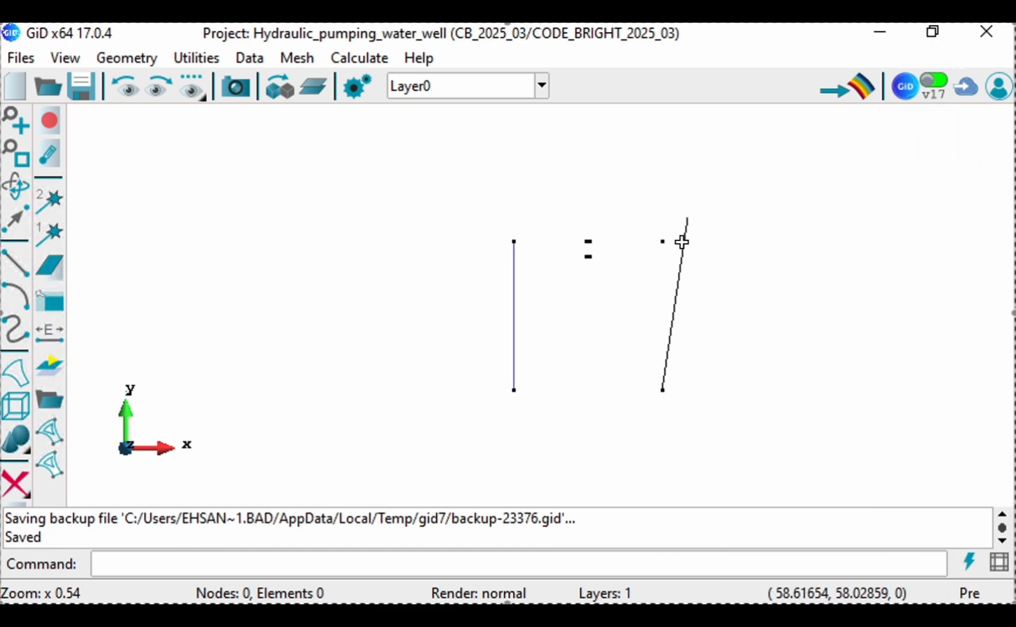
left_click(665, 239)
left_click(915, 546)
Step: Draw the well's left wall as a line joining the existing points (24.5, 45) and (24.5, 50)
scroll(585, 292, "up", 6)
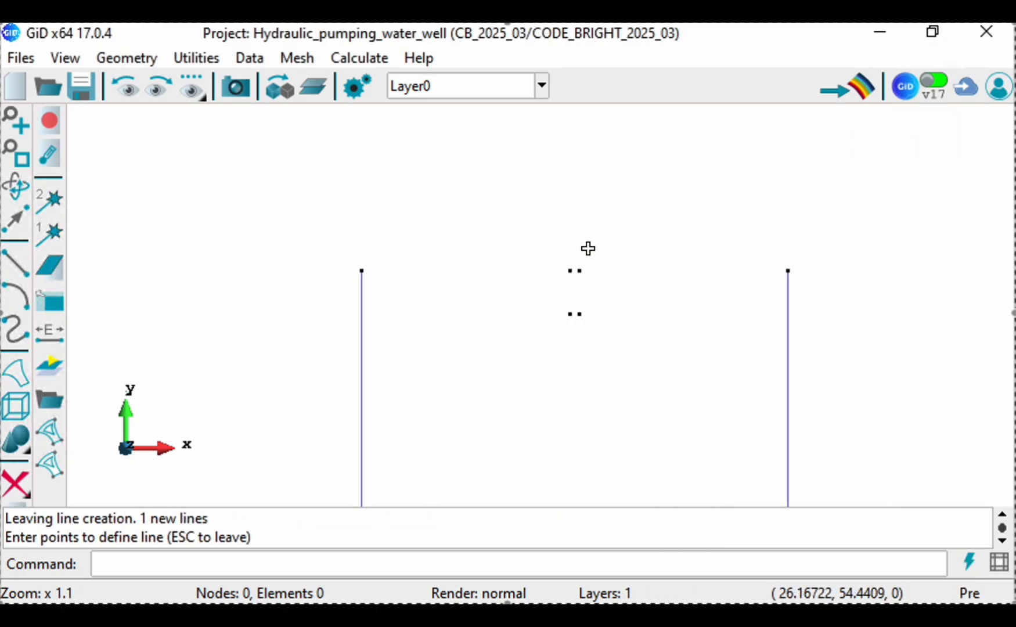
left_click(509, 384)
left_click(938, 552)
left_click(511, 172)
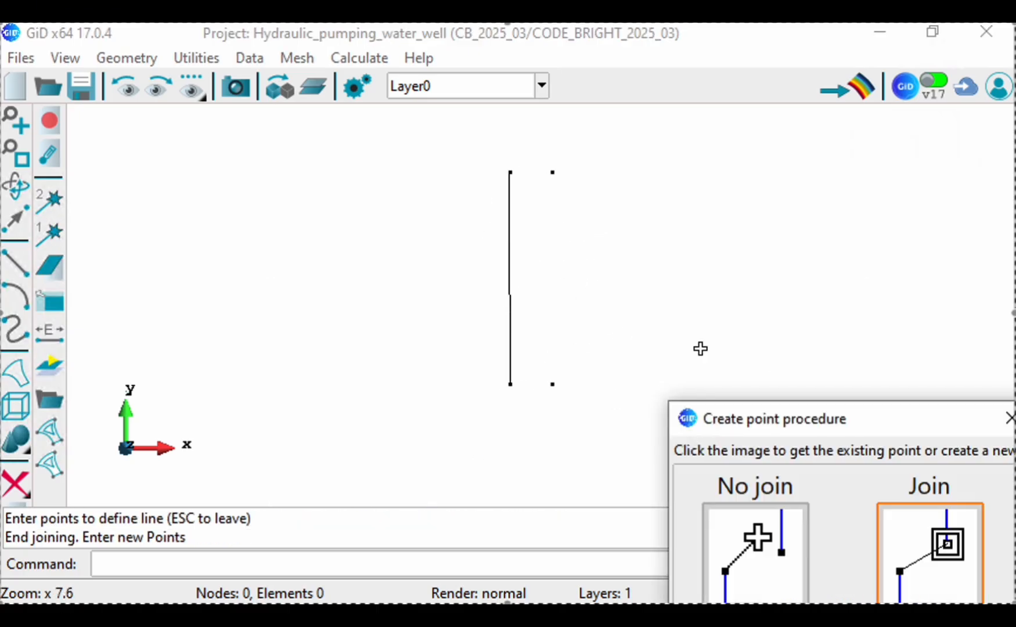
left_click(941, 549)
key("Escape")
Step: Draw the well's right wall as a line joining the existing points (25.5, 45) and (25.5, 50)
left_click(553, 384)
left_click(940, 548)
left_click(552, 173)
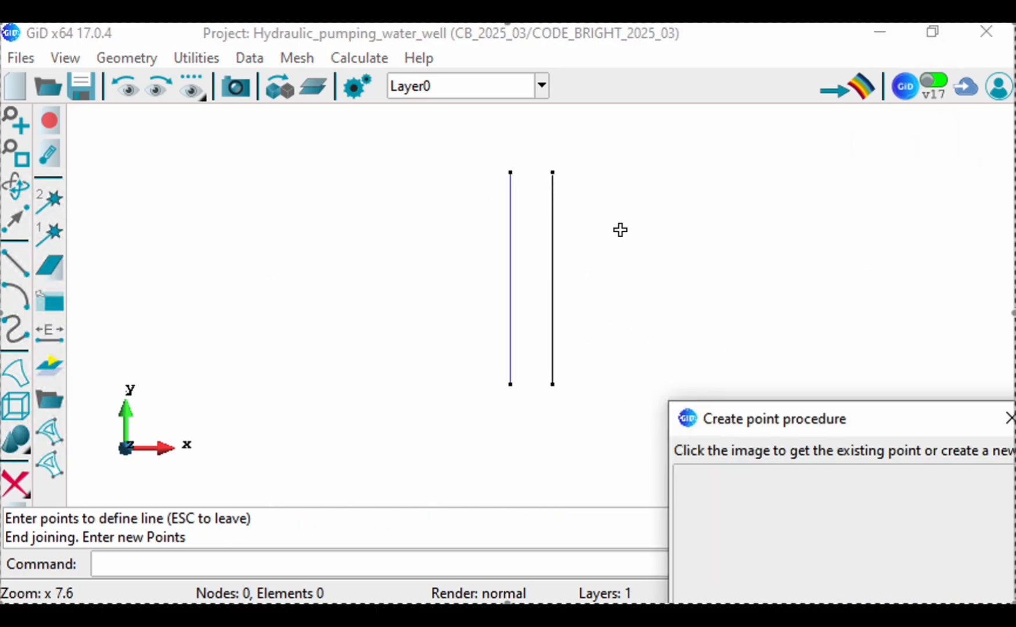
left_click(941, 549)
key("Escape")
Step: Draw the ground surface left of the well by joining the upper left corner to the top of the well's left wall
scroll(627, 331, "down", 1)
scroll(598, 316, "down", 2)
left_click(282, 279)
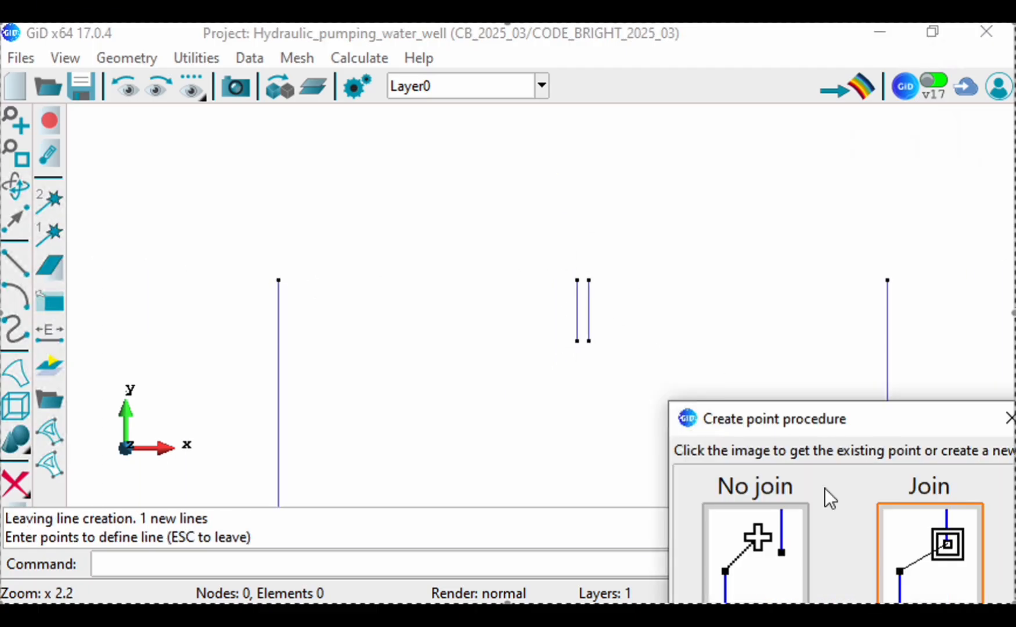
left_click(941, 549)
left_click(577, 280)
left_click(941, 549)
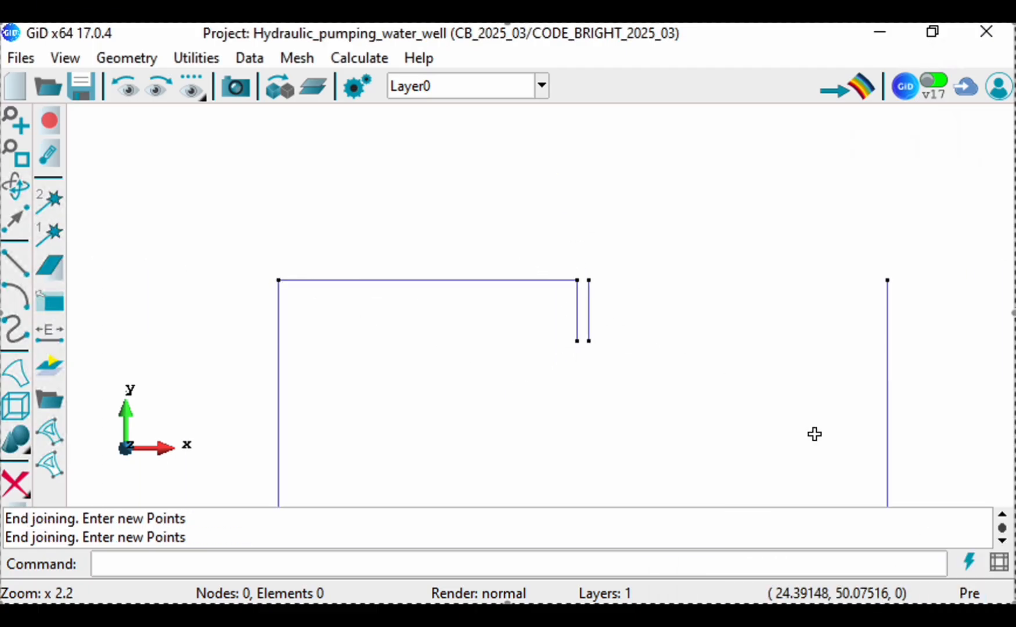
key("Escape")
Step: Draw the ground surface right of the well by joining the top of its right wall to the upper right corner
left_click(589, 280)
left_click(941, 549)
left_click(888, 281)
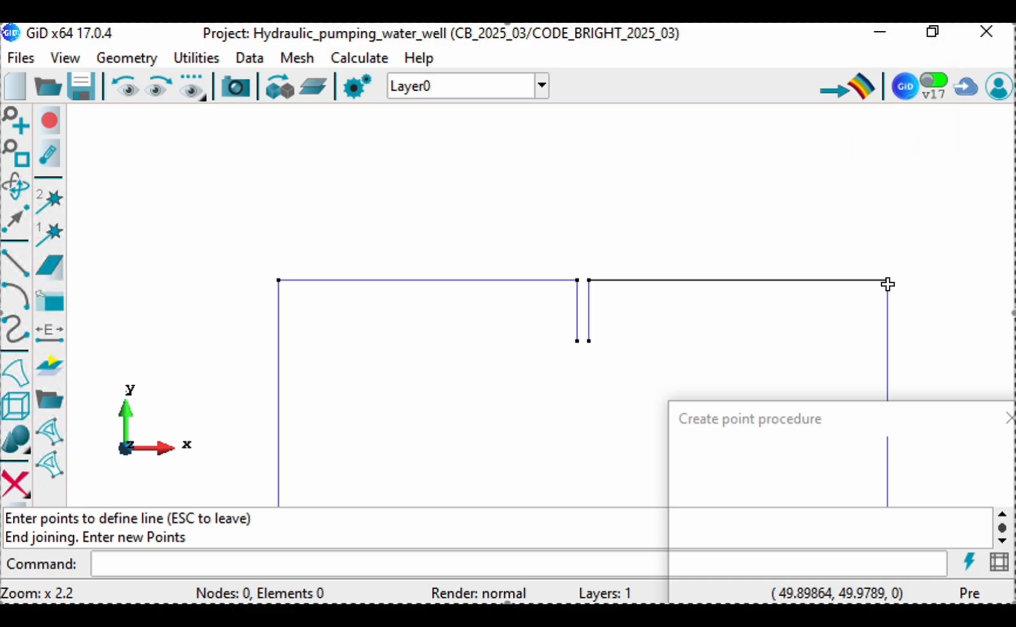
left_click(941, 549)
key("Escape")
Step: Close the well's bottom with a line joining the lower ends of its two walls
left_click(577, 341)
left_click(929, 549)
left_click(589, 341)
left_click(929, 549)
key("Escape")
Step: Close the domain's base with a straight line joining its existing lower left and lower right corner points
scroll(506, 230, "down", 8)
scroll(411, 429, "up", 6)
left_click(417, 383)
left_click(929, 548)
left_click(896, 382)
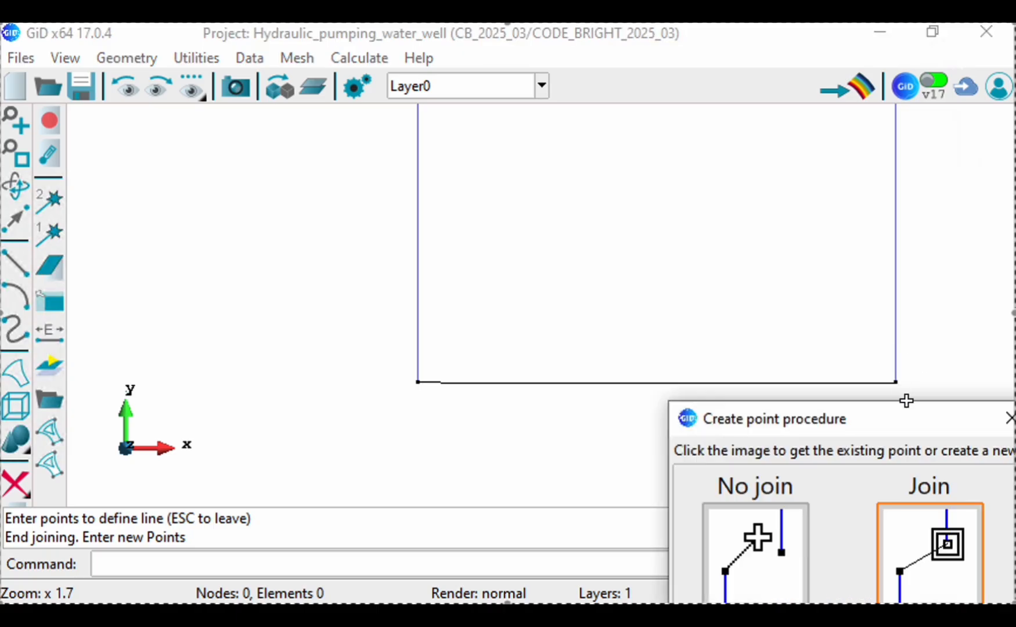
left_click(929, 546)
key("Escape")
scroll(413, 347, "down", 3)
scroll(491, 468, "down", 3)
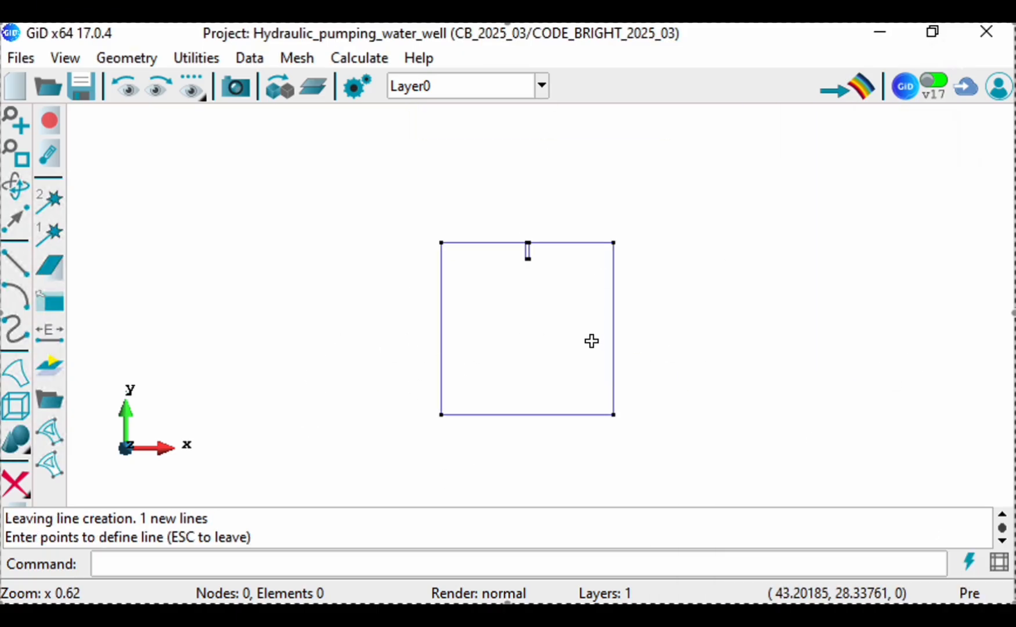
scroll(591, 341, "up", 3)
scroll(440, 175, "up", 2)
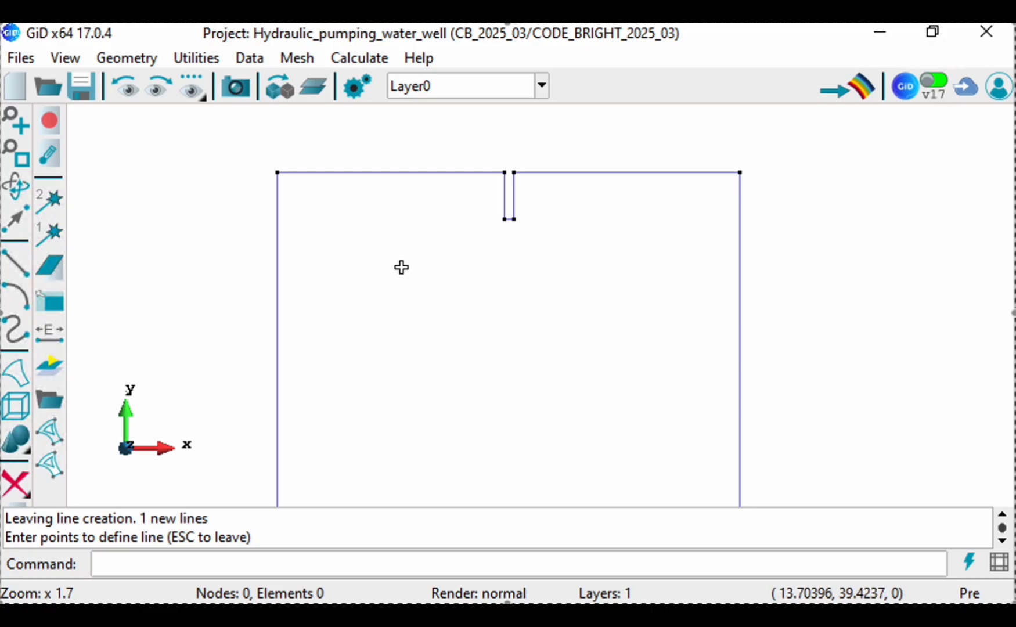
scroll(513, 186, "up", 4)
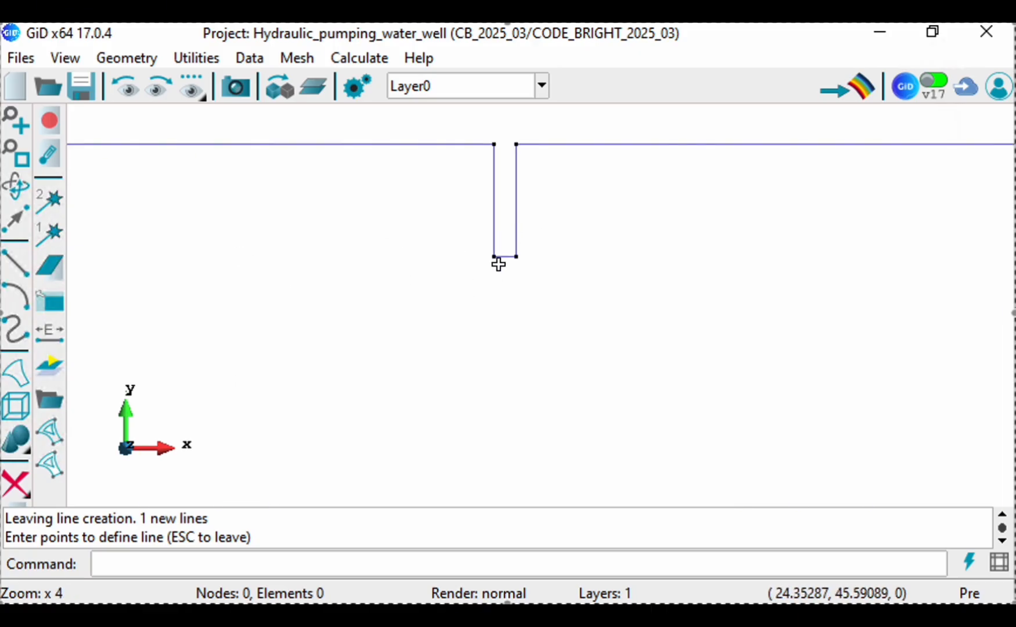
scroll(592, 245, "down", 8)
scroll(505, 320, "up", 1)
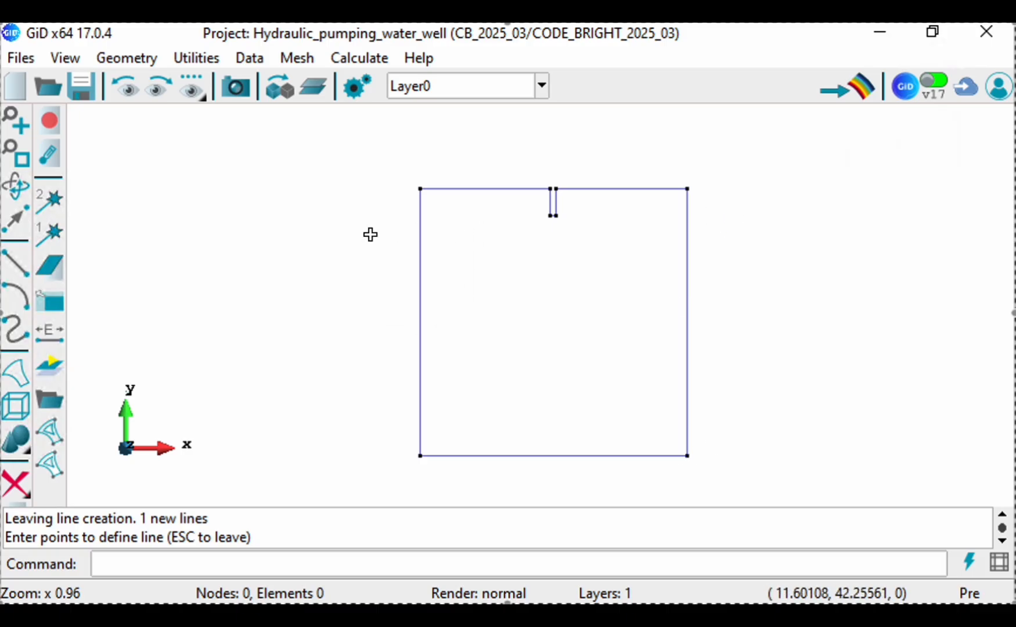
Step: Create four points just outside the domain's corners at (-1, 0), (-1, 50), (51, 0) and (51, 50)
left_click(127, 58)
mouse_move(128, 87)
left_click(238, 84)
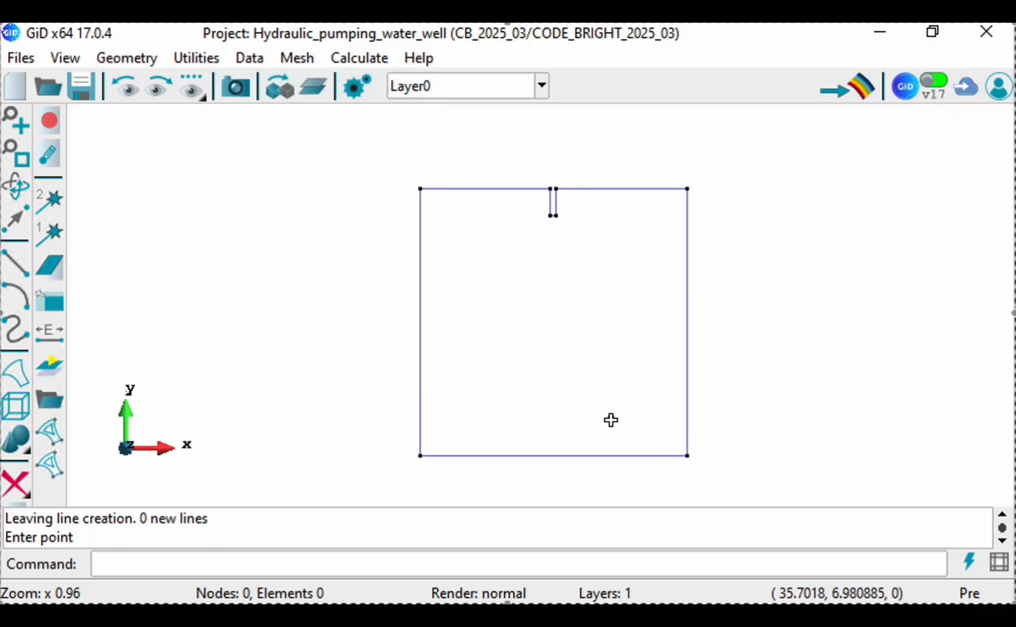
left_click(288, 564)
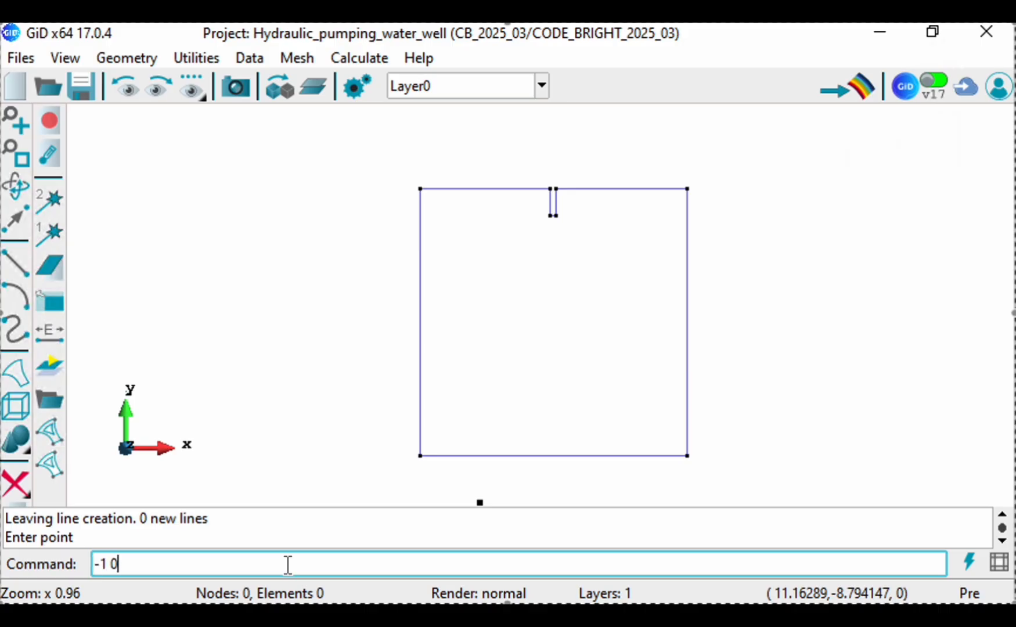
key("Return")
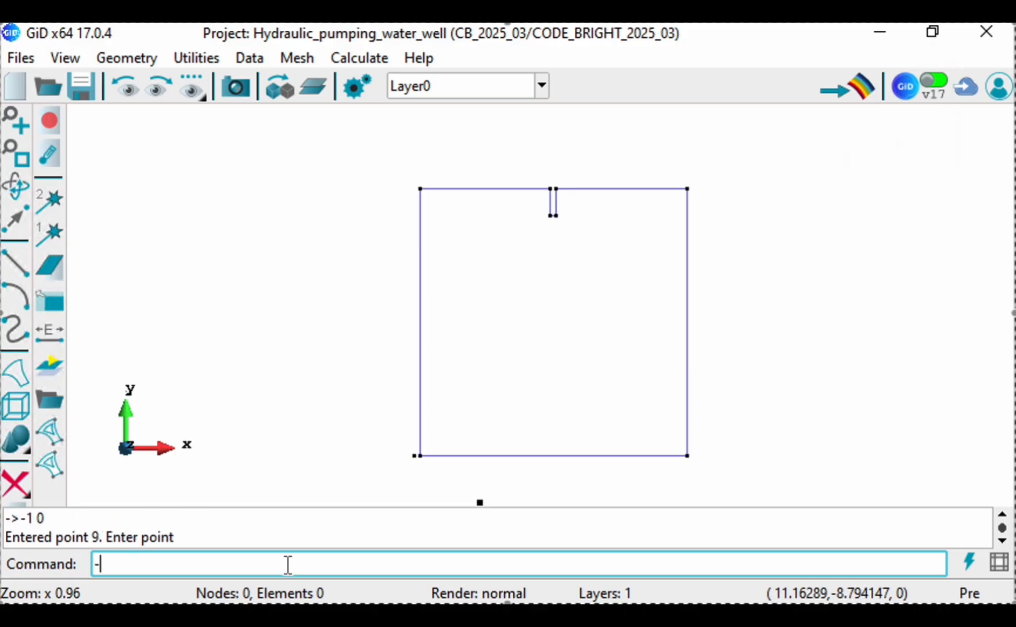
type("-1 50")
key("Return")
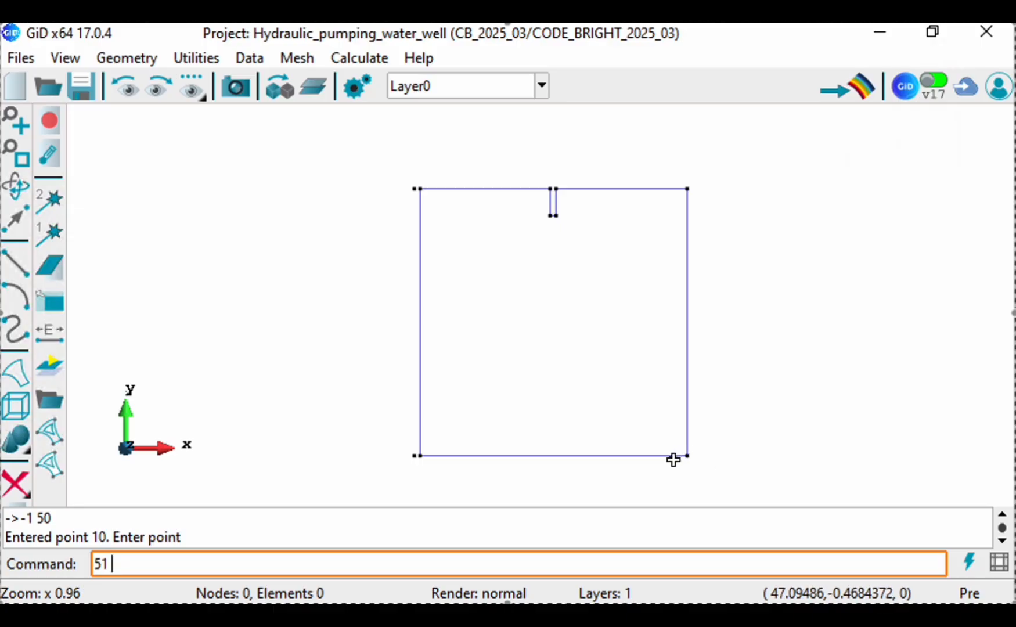
key("Return")
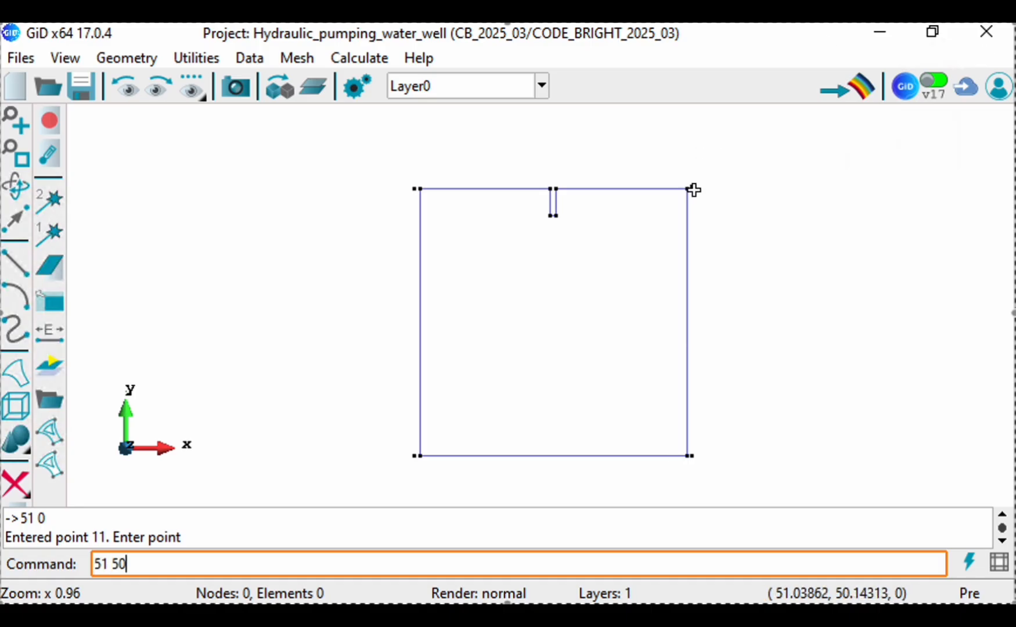
type("51 50")
key("Return")
Step: Draw a straight line joining the domain's upper right corner to the outer point (51, 50)
left_click(126, 58)
mouse_move(135, 84)
left_click(250, 116)
scroll(696, 275, "up", 4)
left_click(653, 142)
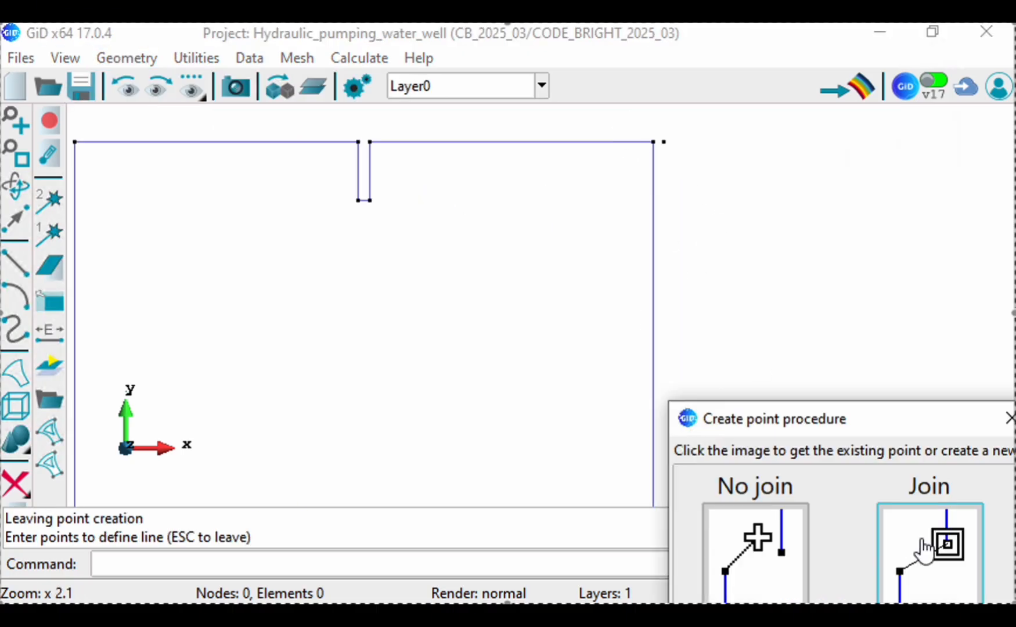
left_click(916, 545)
left_click(663, 142)
left_click(941, 539)
scroll(777, 226, "down", 8)
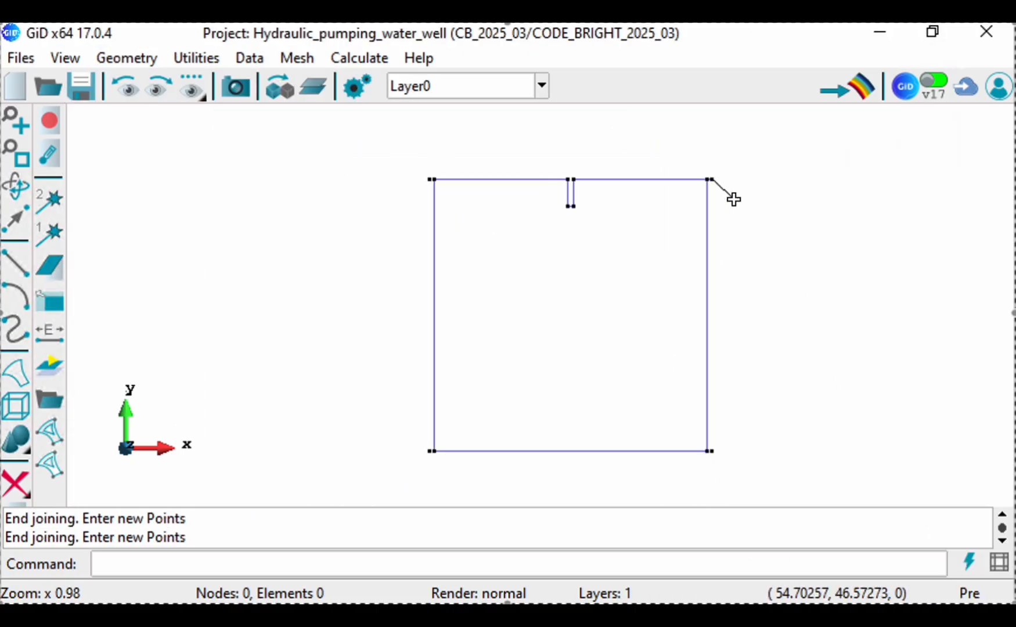
key("Escape")
Step: Draw a straight line joining the outer point (-1, 50) to the domain's upper left corner
scroll(429, 185, "up", 5)
left_click(451, 179)
left_click(941, 543)
left_click(464, 179)
left_click(929, 543)
key("Escape")
Step: Draw a straight line joining the domain's lower right corner to the outer point (51, 0)
scroll(304, 175, "down", 4)
scroll(558, 417, "up", 4)
scroll(557, 417, "up", 5)
left_click(551, 416)
left_click(923, 537)
left_click(568, 416)
left_click(898, 522)
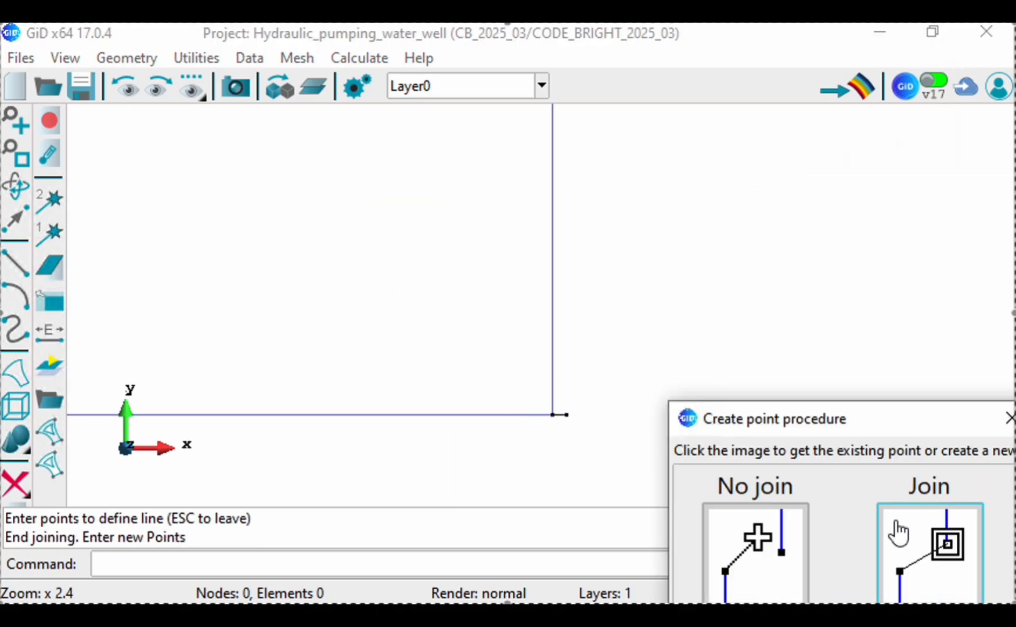
Step: Draw a straight line joining the outer point (-1, 0) to the domain's lower left corner
scroll(363, 415, "down", 4)
scroll(349, 373, "up", 8)
left_click(352, 372)
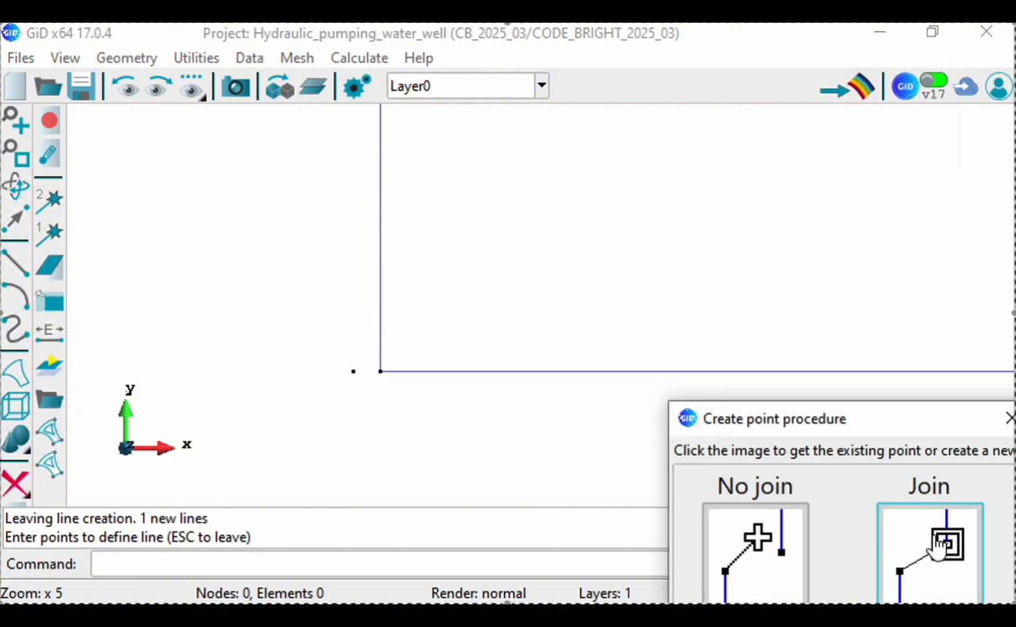
left_click(929, 543)
left_click(381, 371)
left_click(929, 543)
scroll(431, 401, "down", 5)
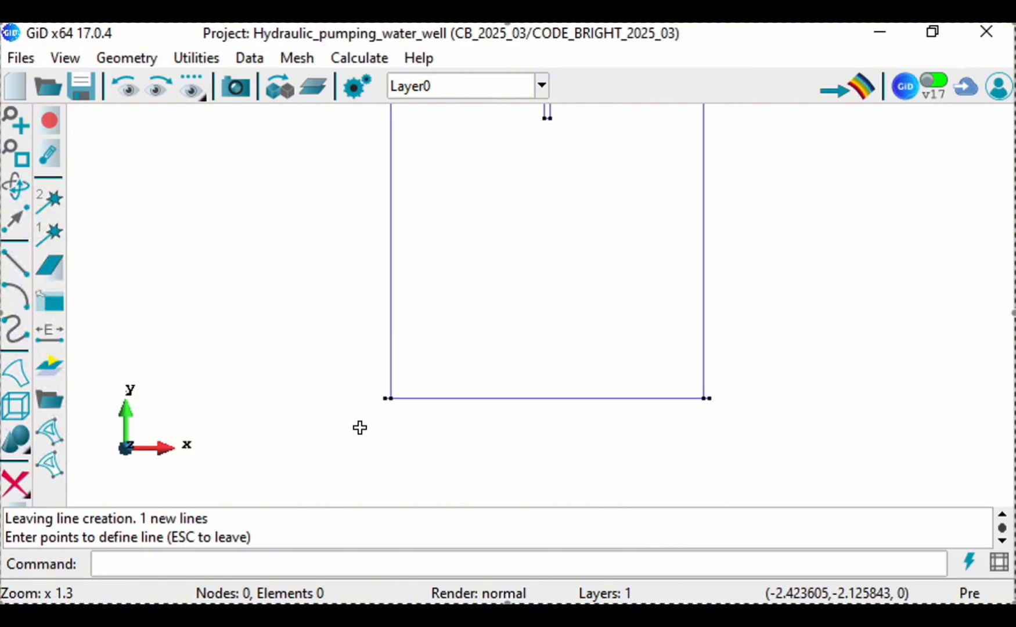
Step: Try to draw the left strip's outer side from the point (-1, 0) up to the strip's upper end
scroll(356, 426, "down", 4)
left_click(381, 401)
left_click(929, 543)
left_click(383, 117)
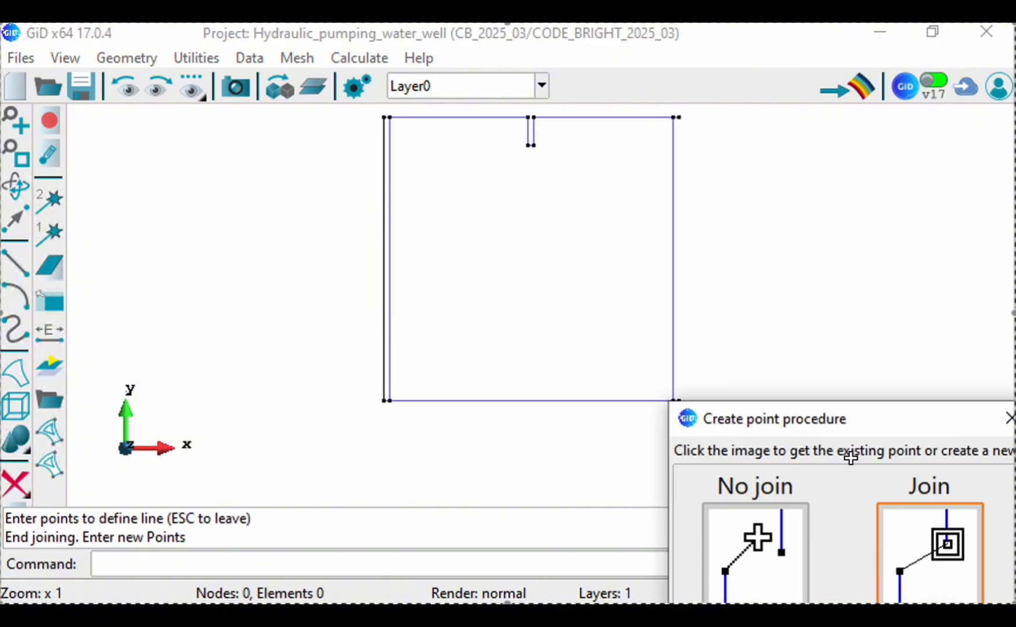
left_click(929, 543)
key("Escape")
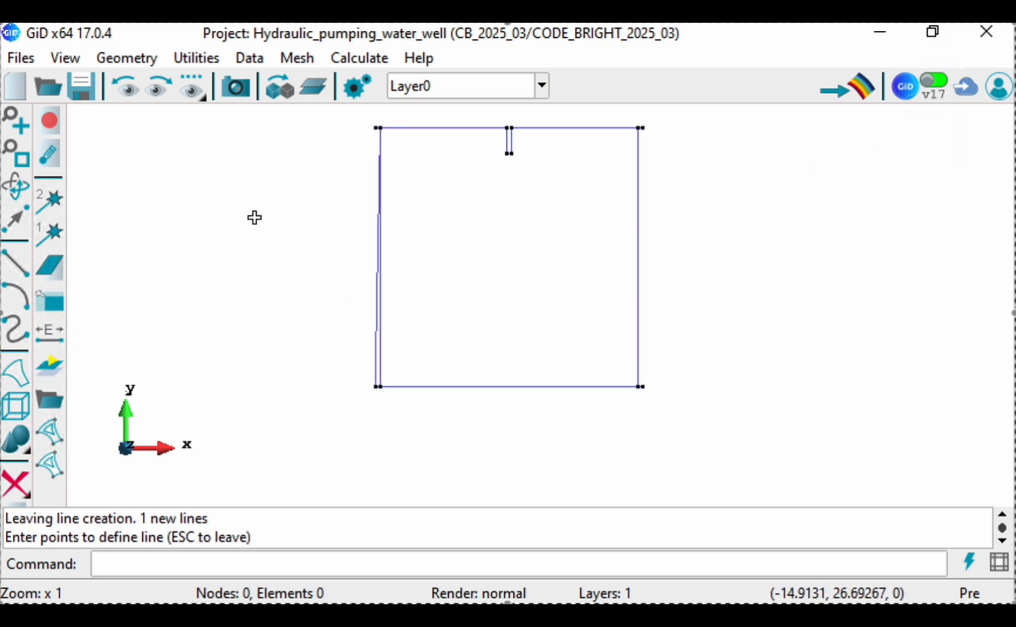
Step: Delete the slanted line inside the narrow strip along the domain's left side
left_click(126, 57)
mouse_move(134, 104)
left_click(252, 147)
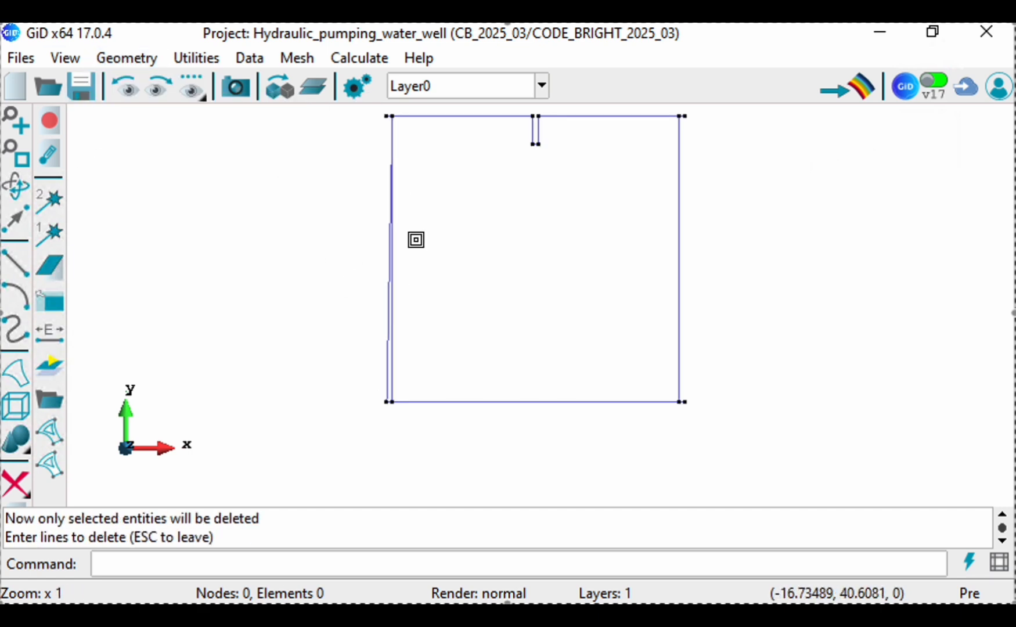
left_click(389, 368)
key("Escape")
left_click(64, 57)
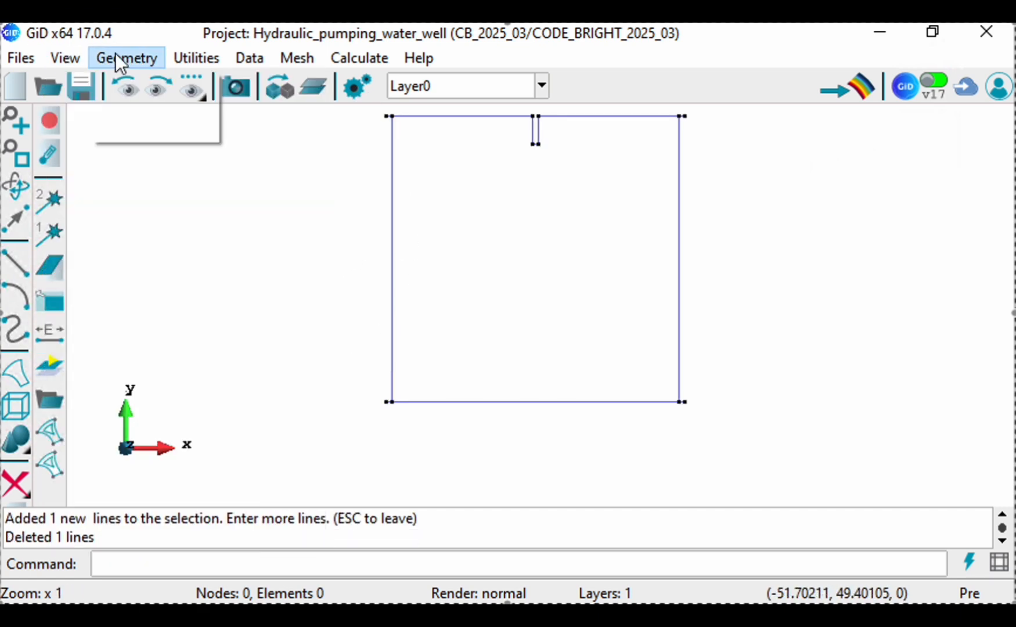
mouse_move(122, 58)
mouse_move(136, 82)
left_click(273, 115)
left_click(390, 401)
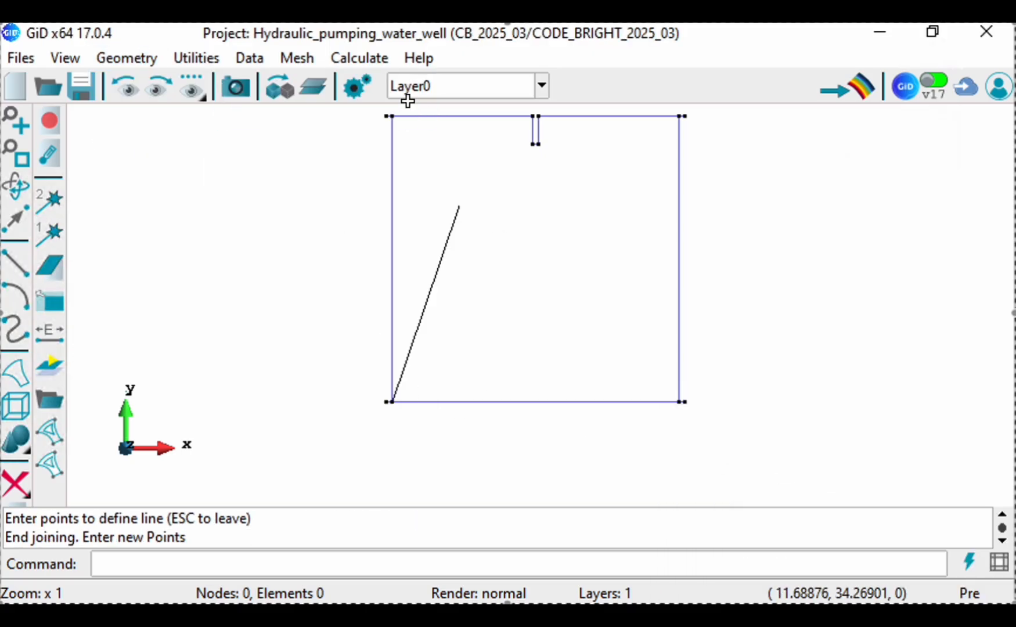
scroll(390, 118, "up", 3)
scroll(390, 118, "down", 1)
scroll(357, 328, "down", 3)
scroll(427, 379, "up", 2)
key("Escape")
Step: Draw the left strip's outer side as a straight line joining the points (-1, 0) and (-1, 50)
scroll(326, 483, "up", 6)
left_click(423, 495)
left_click(880, 534)
scroll(351, 413, "down", 8)
scroll(377, 205, "up", 8)
left_click(341, 185)
left_click(894, 513)
key("Escape")
scroll(401, 250, "down", 1)
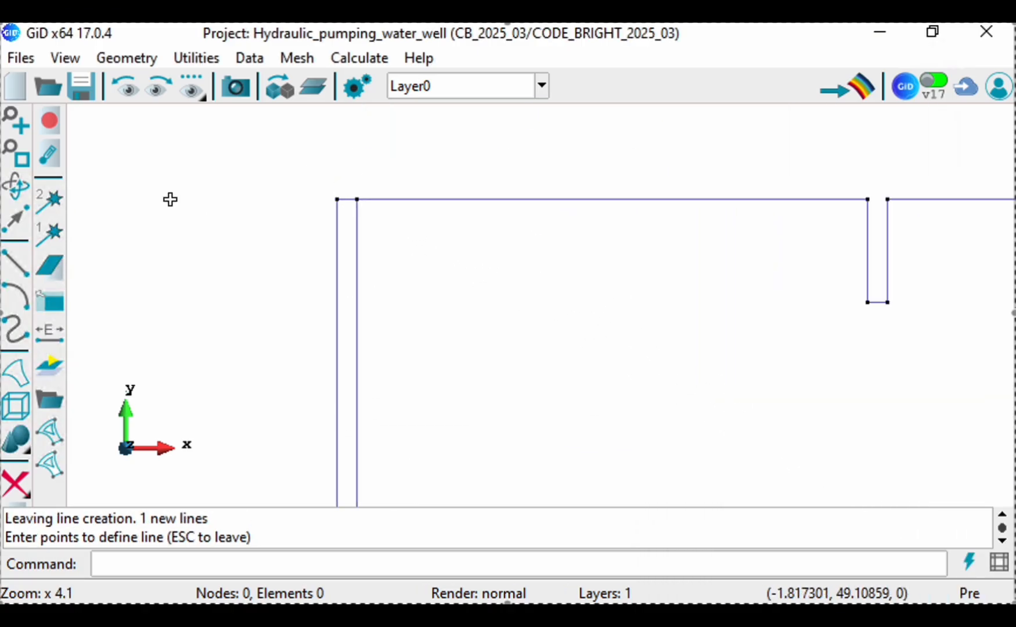
Step: Draw the right strip's outer side as a straight line joining the points (51, 0) and (51, 50)
scroll(209, 206, "down", 6)
left_click(517, 481)
left_click(941, 543)
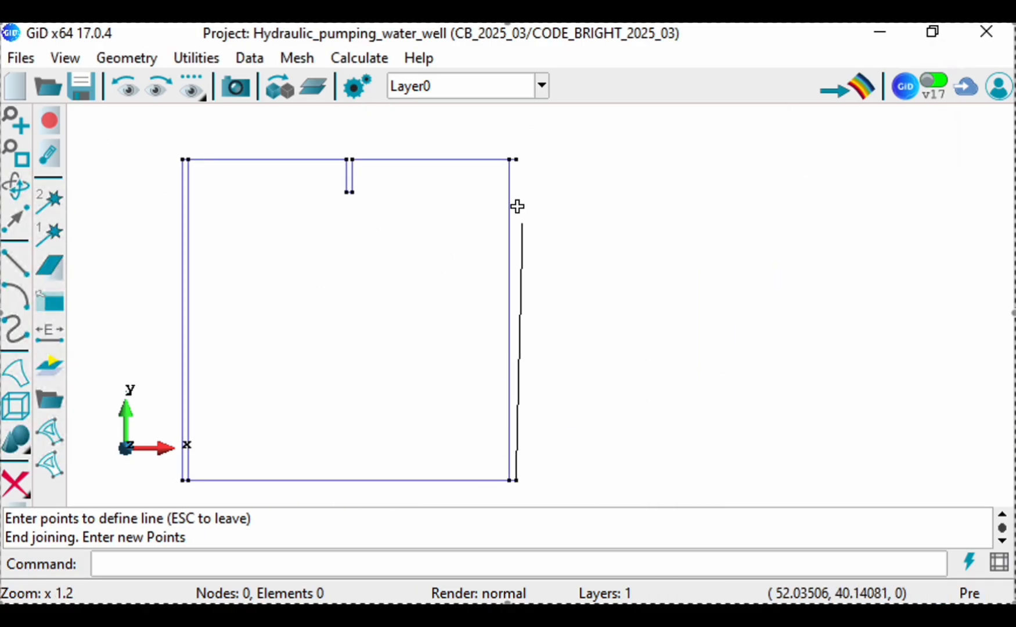
left_click(514, 161)
left_click(880, 501)
key("Escape")
Step: Create NURBS surfaces automatically in both side strips, using 4 as the number of boundary lines
scroll(818, 305, "down", 3)
scroll(520, 271, "up", 2)
scroll(537, 242, "up", 2)
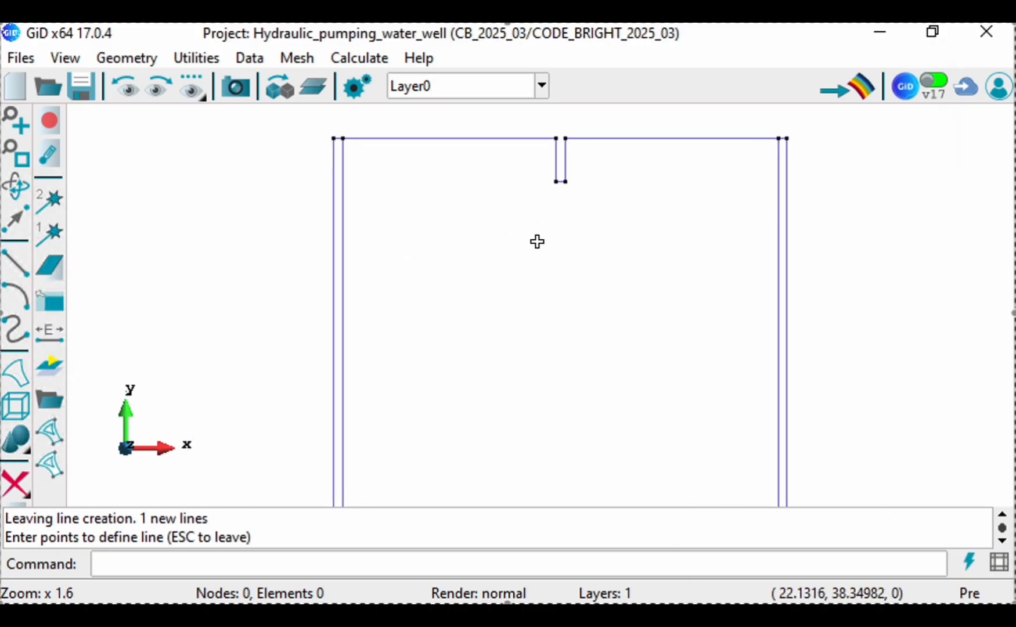
scroll(471, 227, "down", 1)
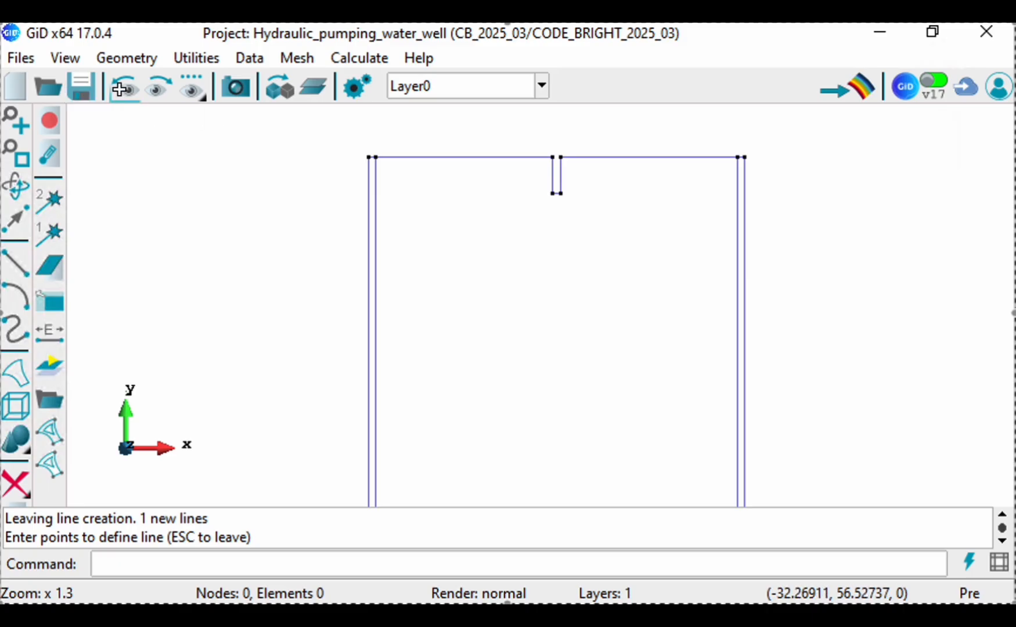
scroll(250, 192, "down", 1)
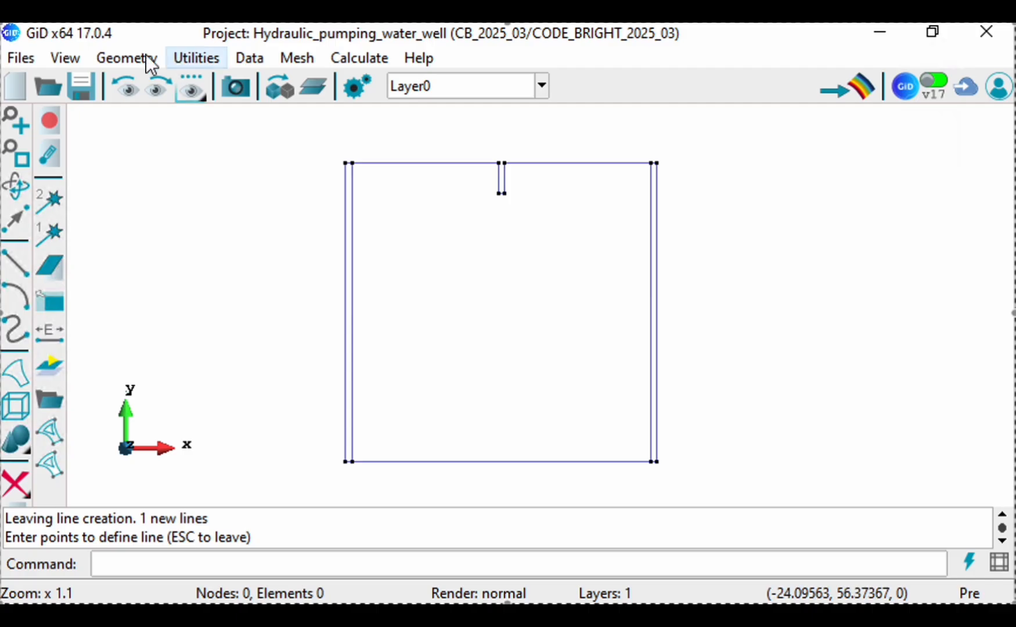
left_click(100, 55)
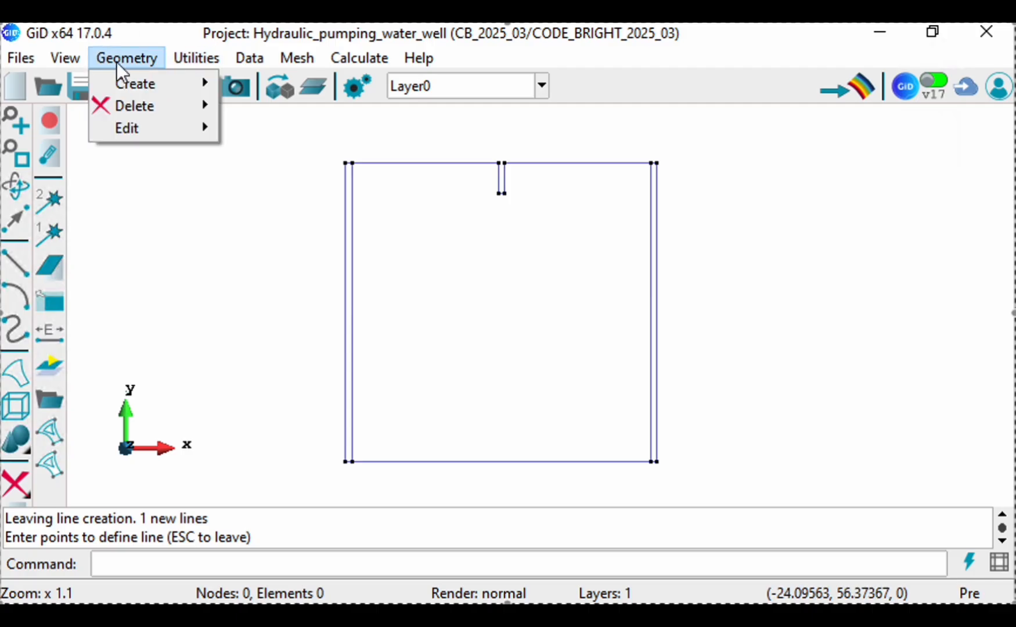
mouse_move(155, 84)
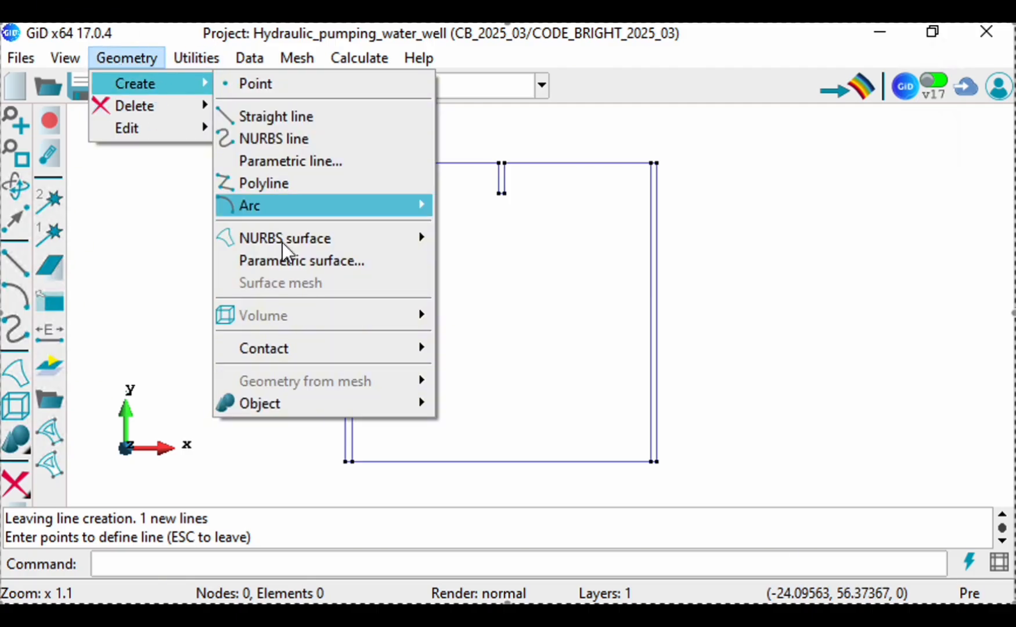
mouse_move(290, 253)
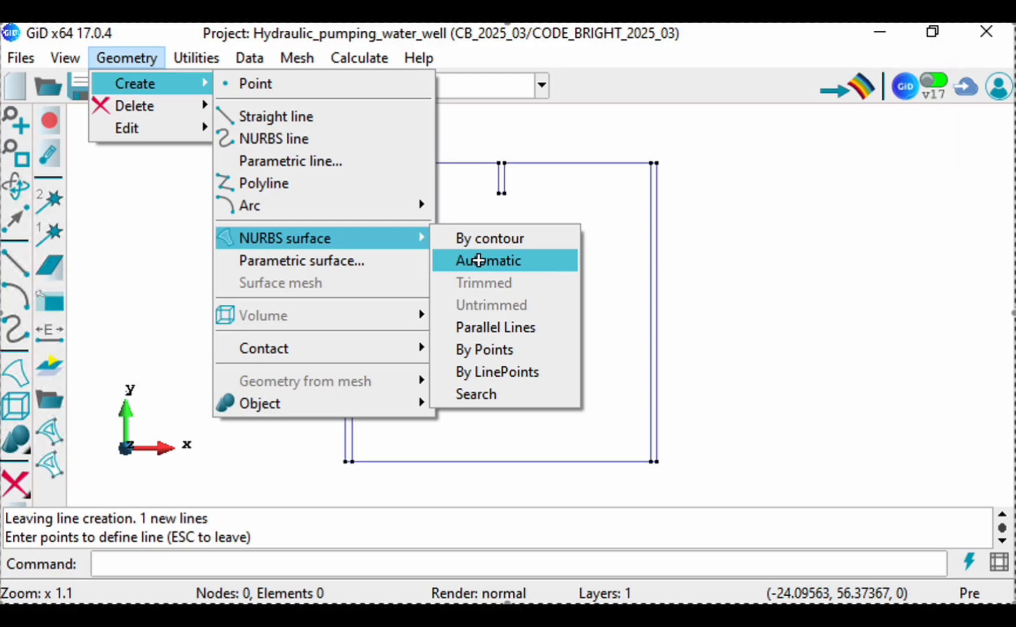
left_click(478, 261)
left_click_drag(499, 145, 204, 34)
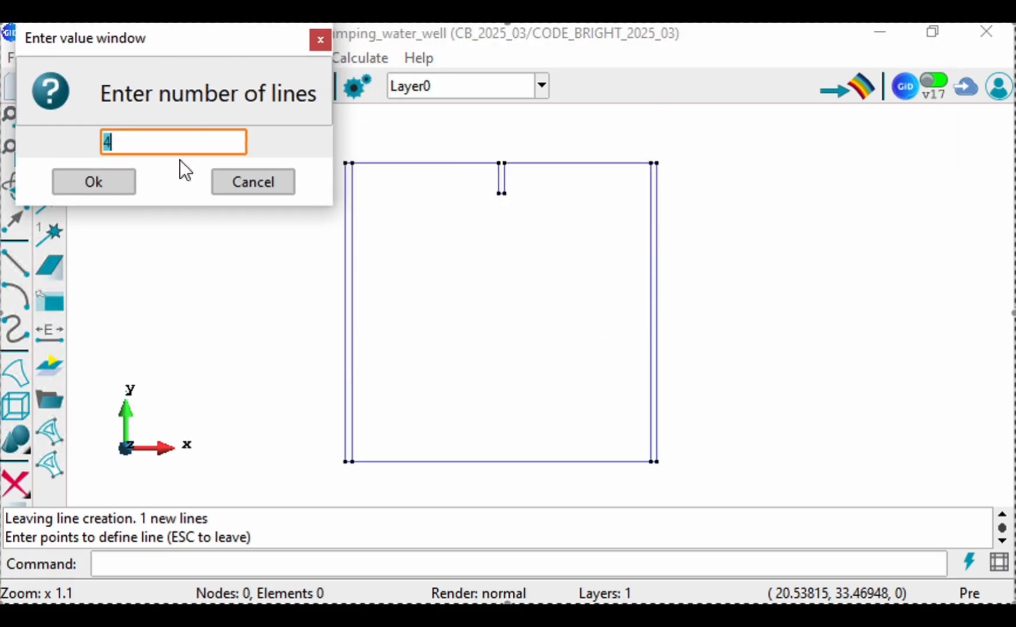
left_click(92, 185)
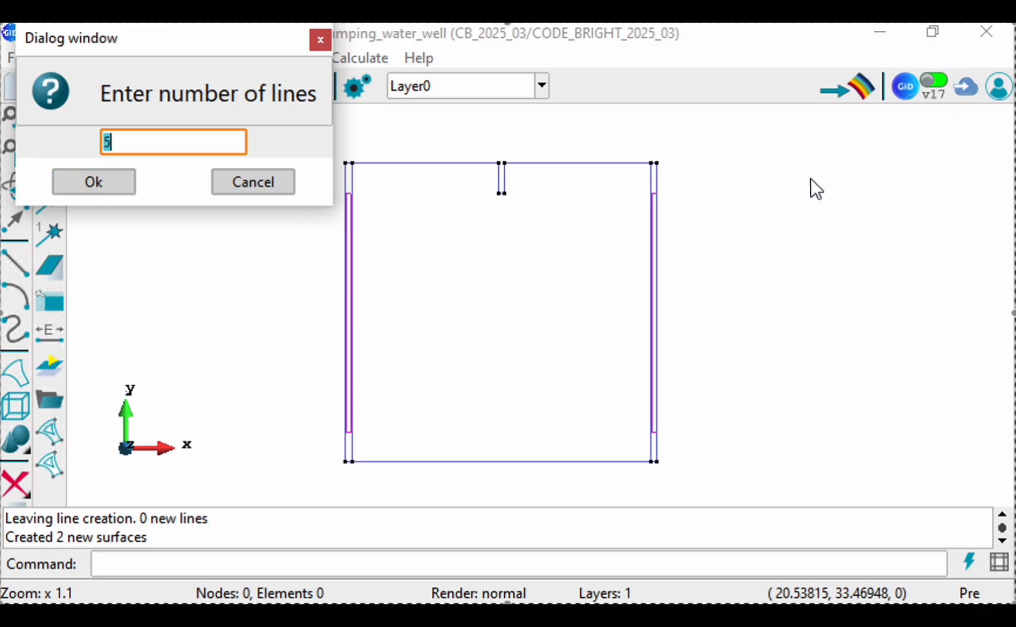
Step: Continue automatic surface creation with higher line counts, using 8 lines for the main domain, end it after 9, and save the project
left_click(90, 179)
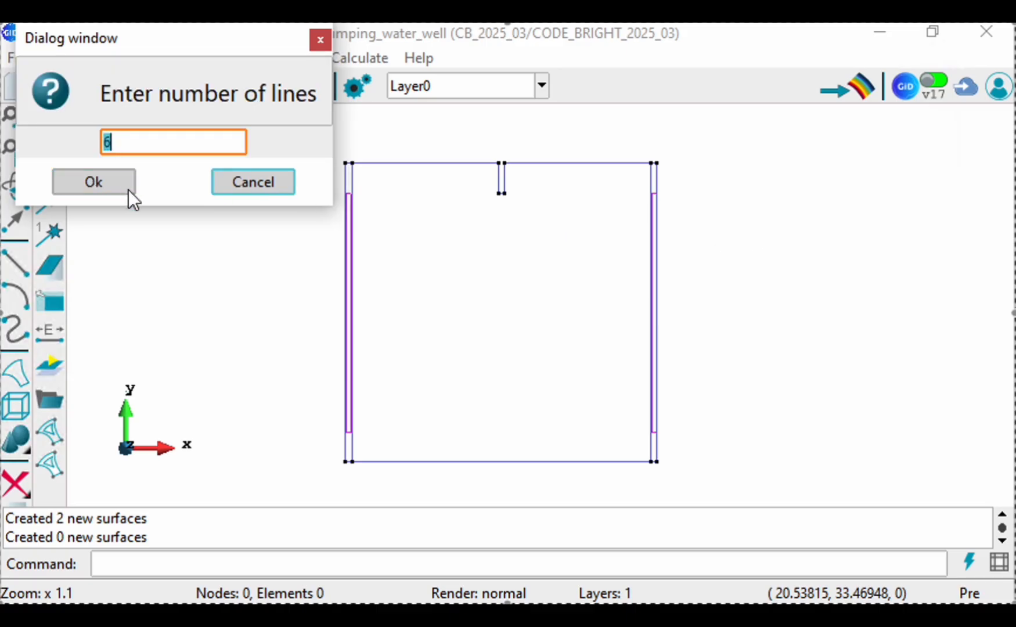
left_click(99, 182)
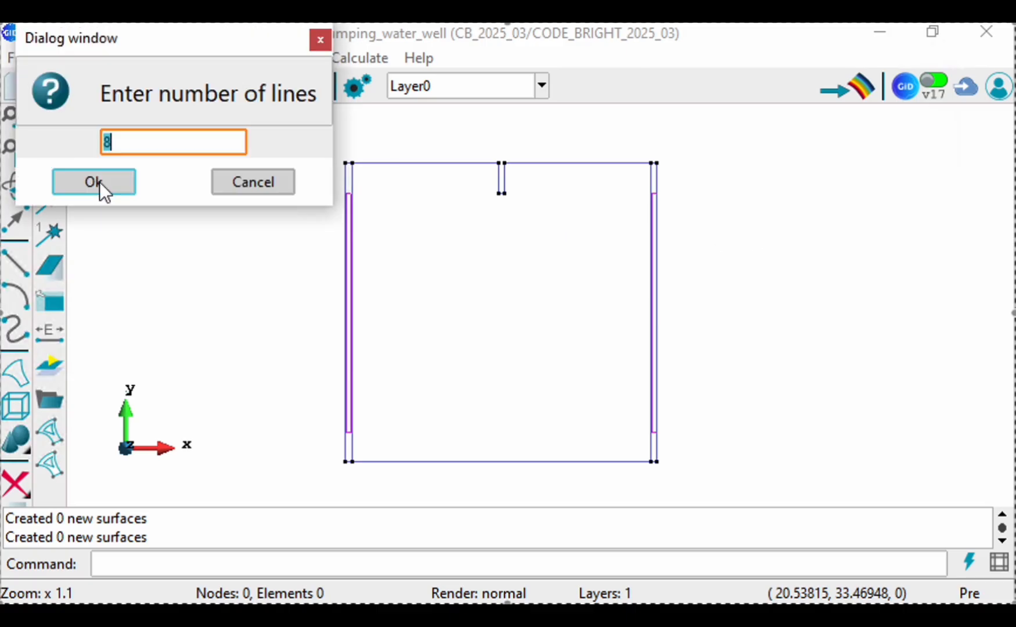
left_click(99, 182)
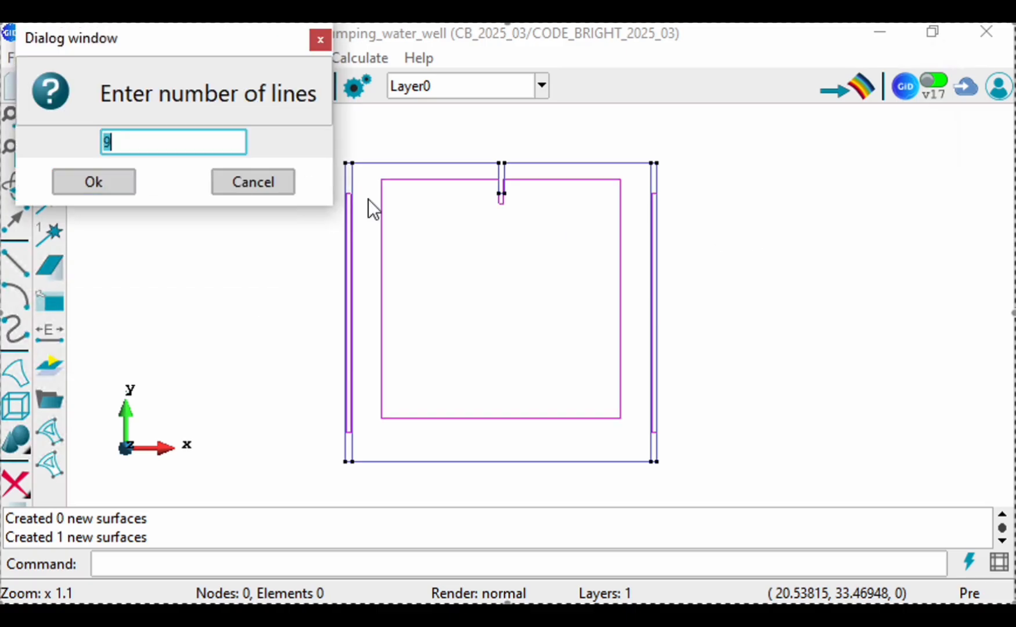
left_click(71, 177)
left_click(269, 183)
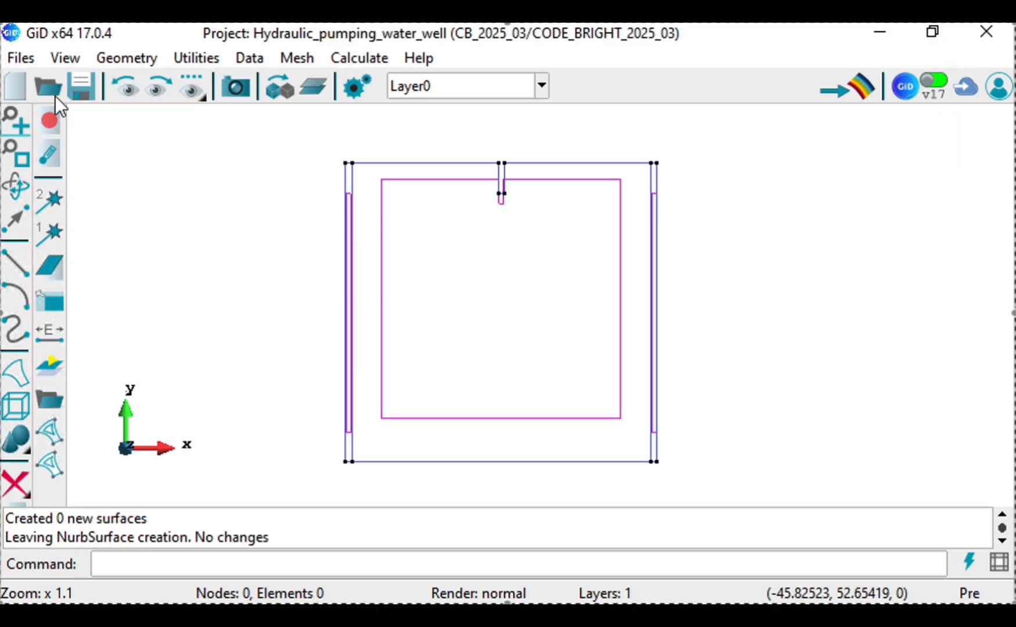
left_click(82, 87)
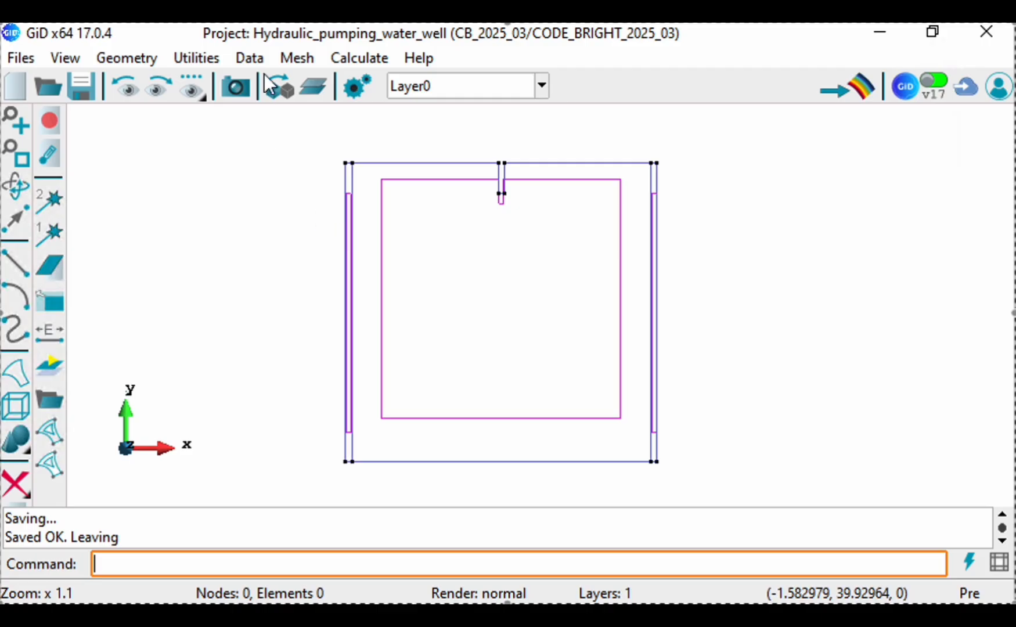
Step: Open the general problem data, keep axisymmetry set to No and check the gravity components
left_click(250, 55)
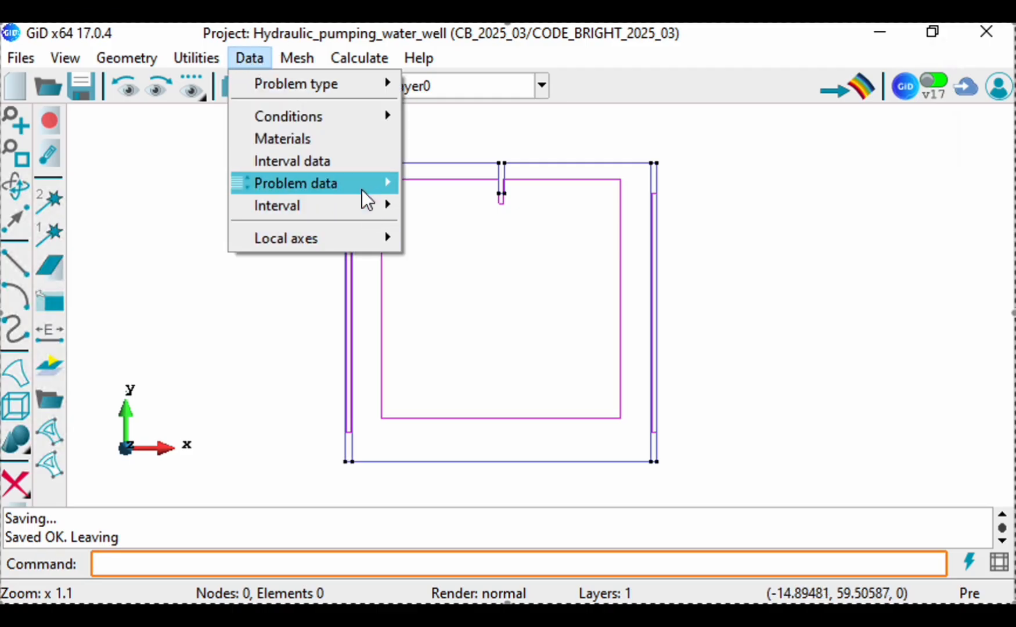
mouse_move(368, 188)
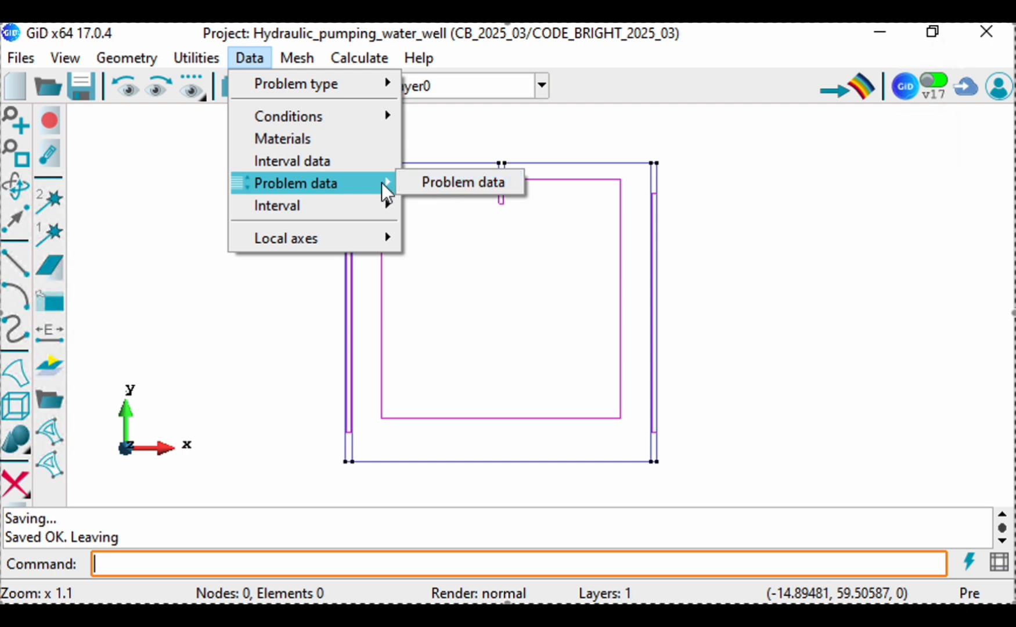
left_click(443, 196)
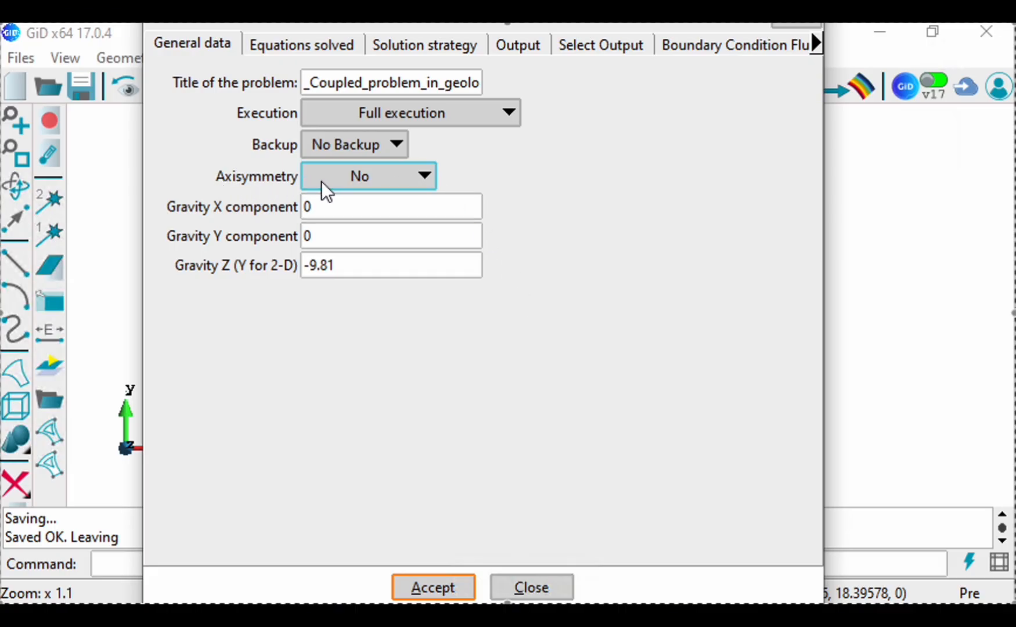
left_click(406, 176)
left_click(415, 177)
left_click(414, 176)
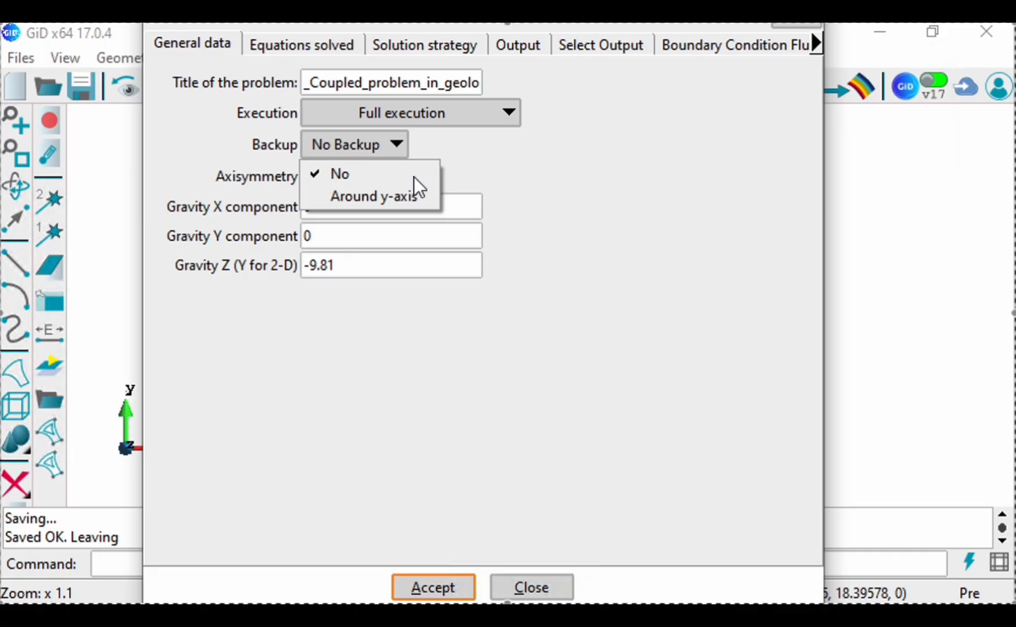
left_click(308, 273)
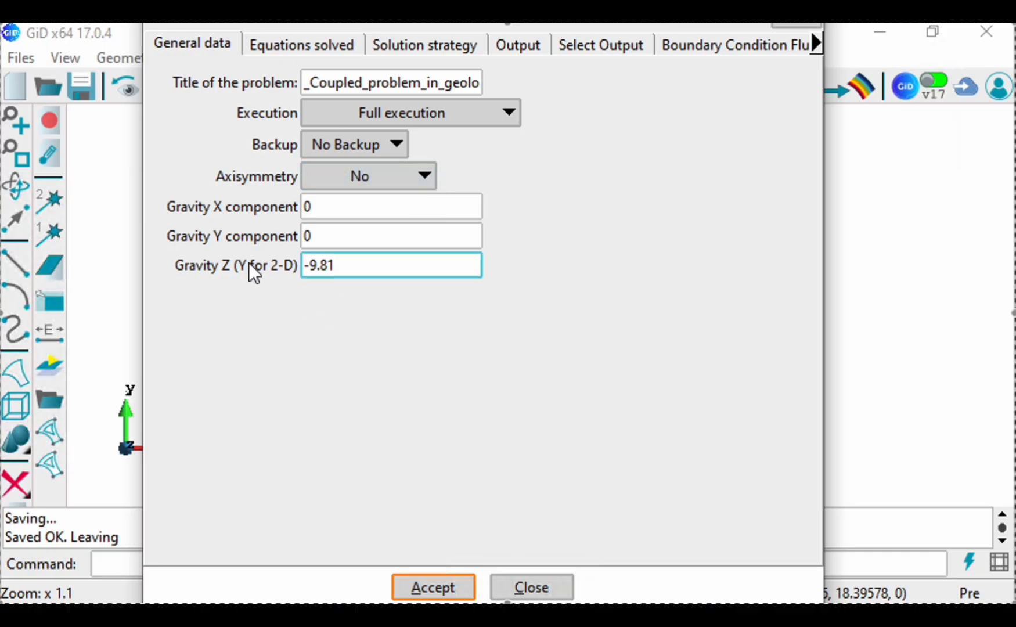
Step: Enable the mass balance of water among the equations solved and set the constant gas pressure Pg to 0 MPa
left_click(277, 50)
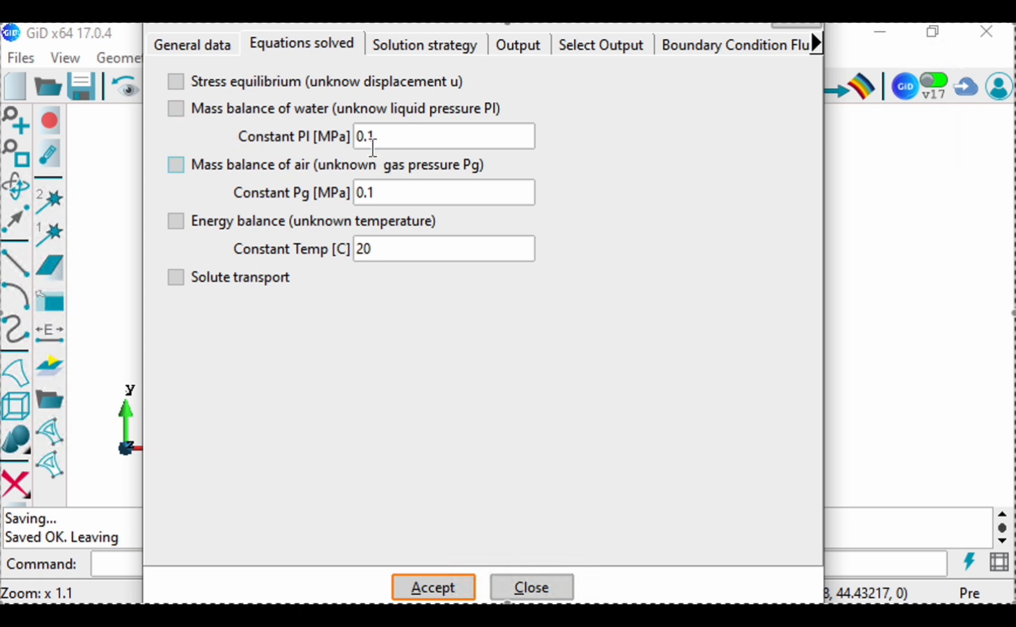
left_click(179, 110)
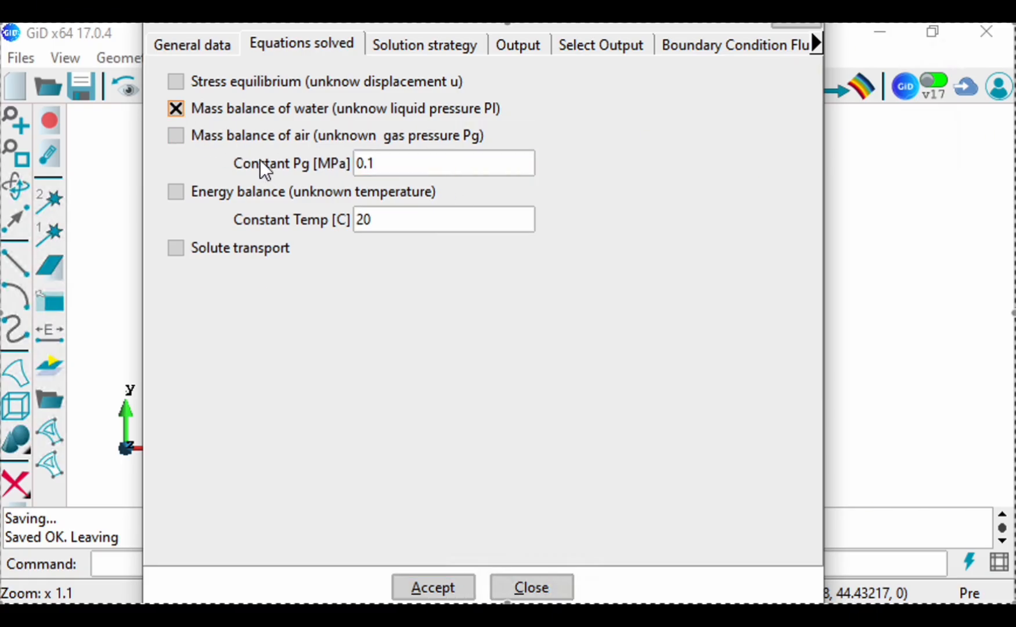
left_click(482, 165)
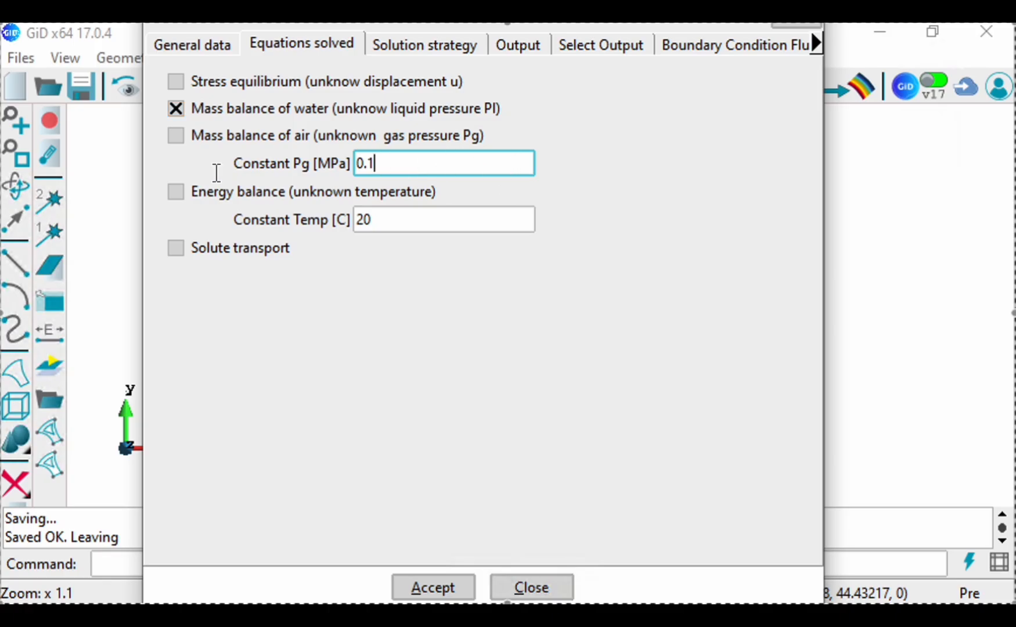
left_click_drag(280, 167, 276, 166)
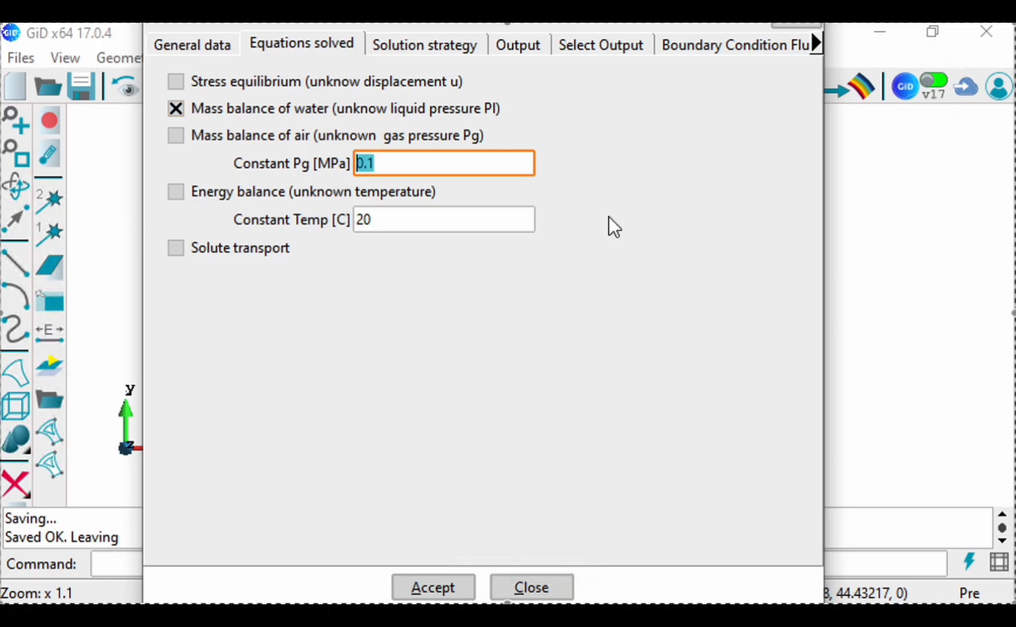
type("0")
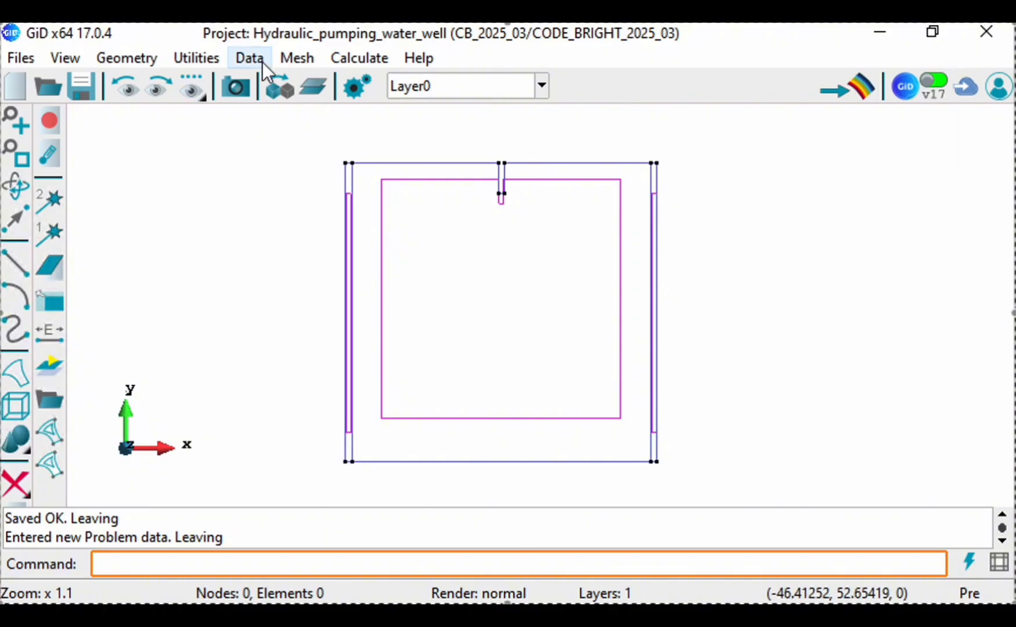
Step: Open the material definitions and rename the material Soil to Clay
left_click(259, 60)
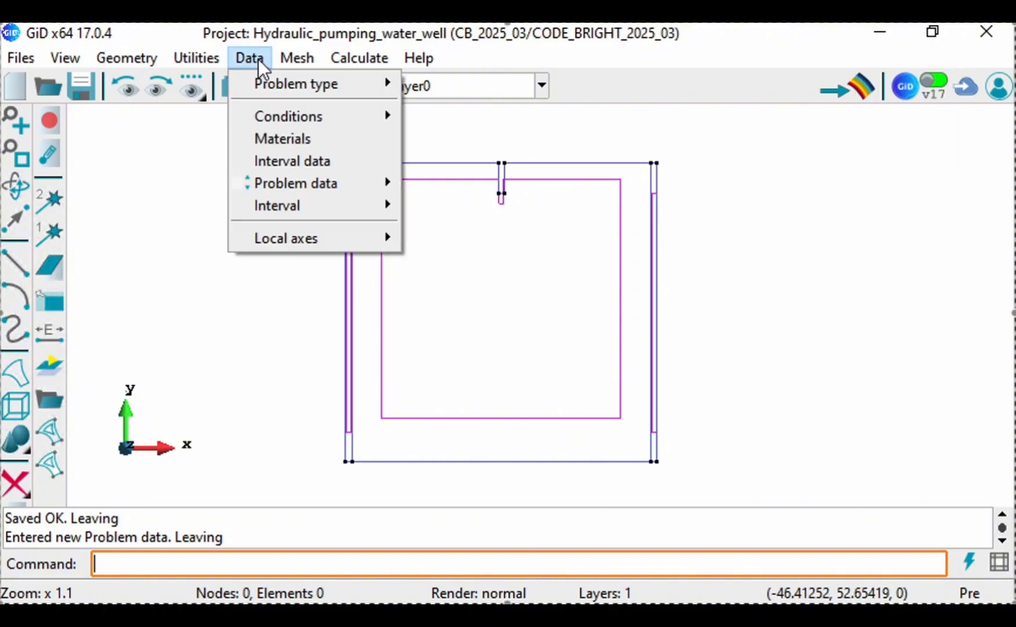
left_click(261, 138)
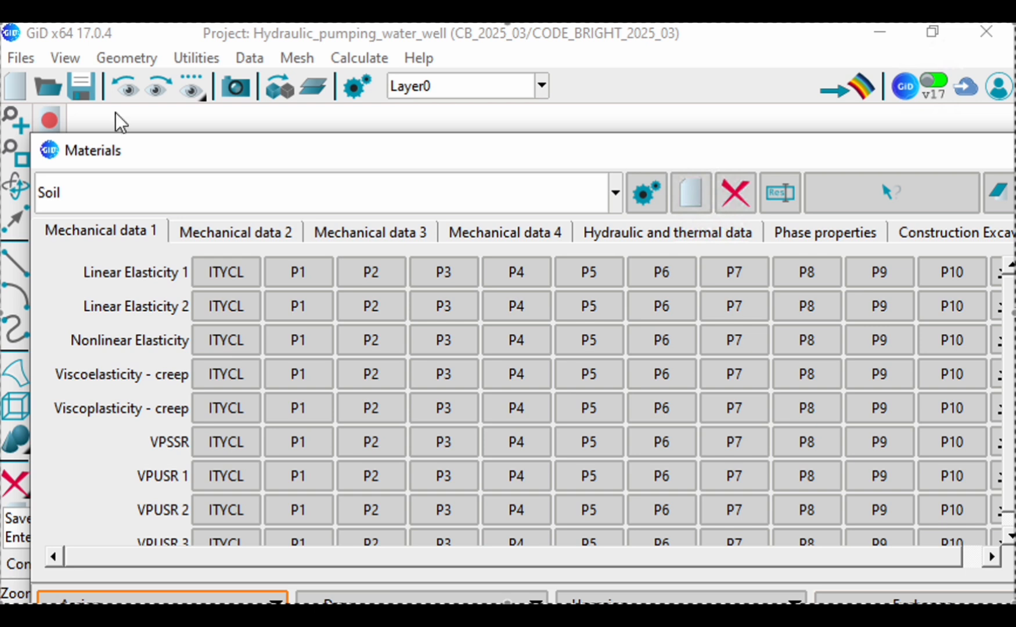
left_click(80, 201)
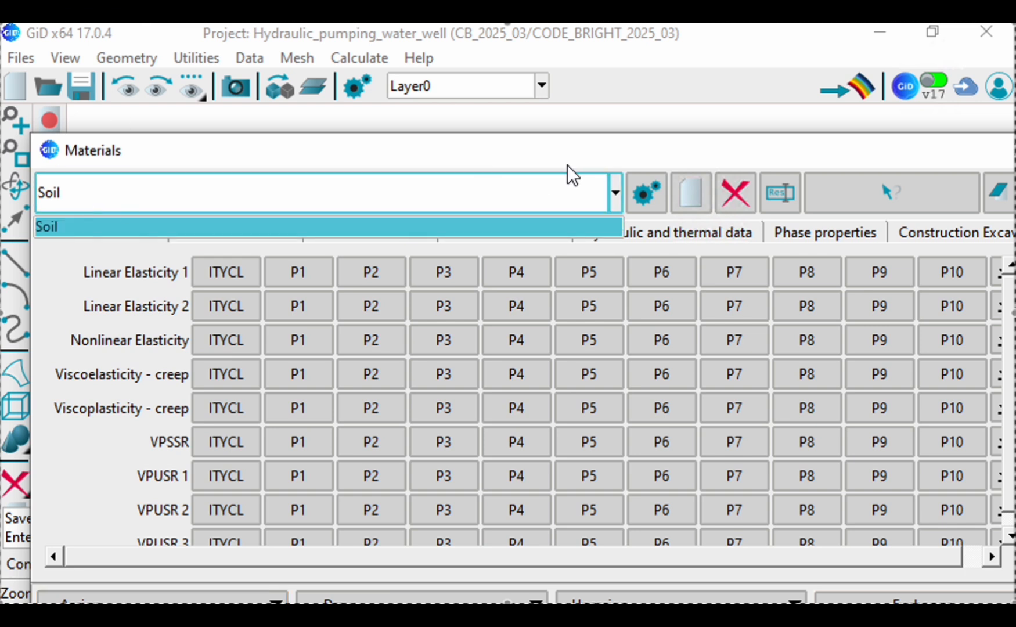
left_click(781, 196)
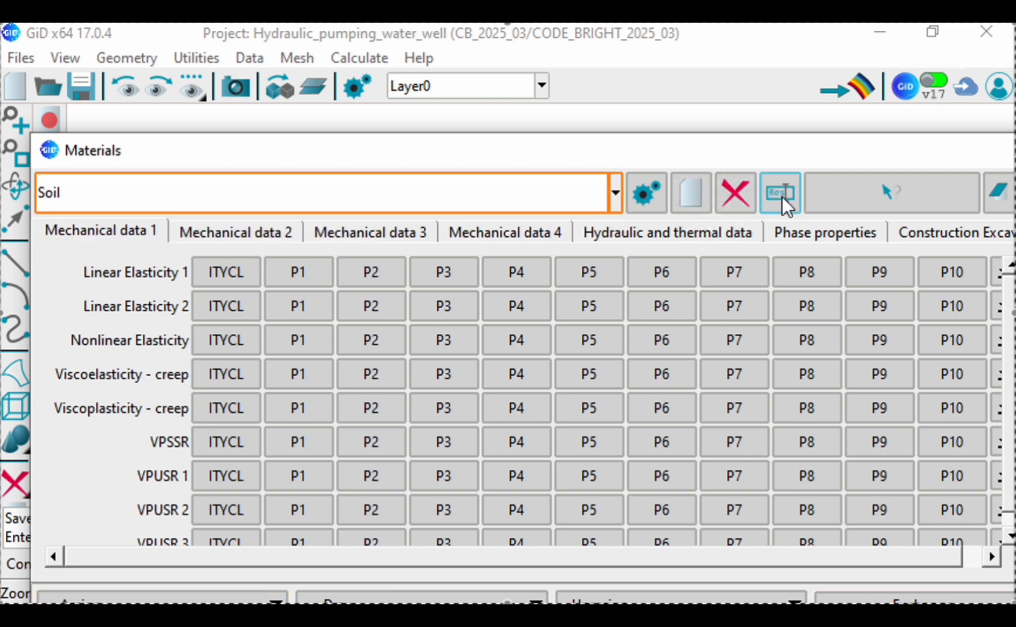
left_click(95, 208)
left_click(511, 180)
left_click(796, 194)
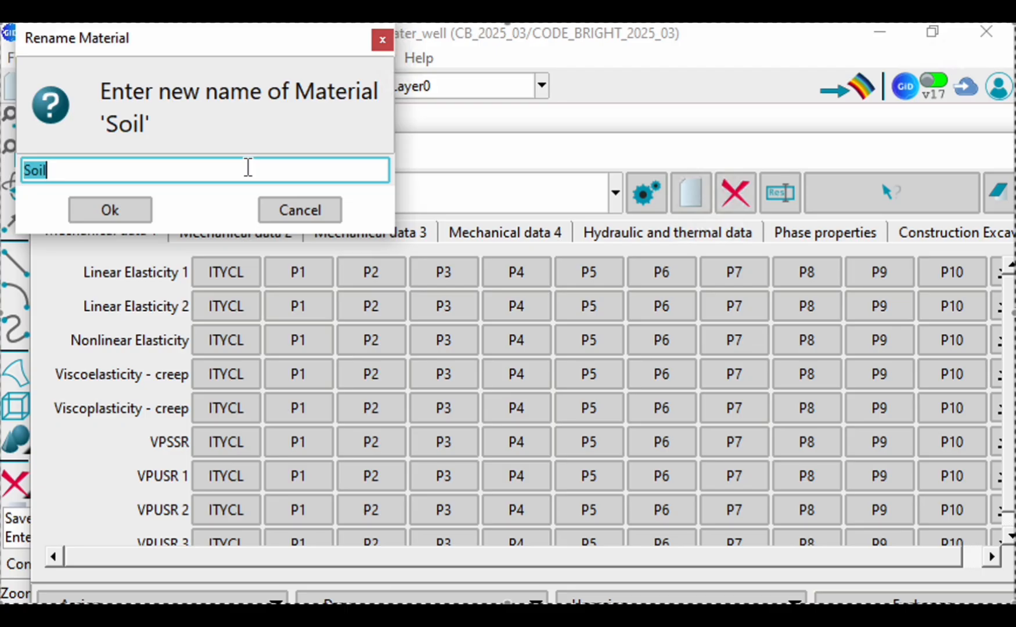
type("Clay")
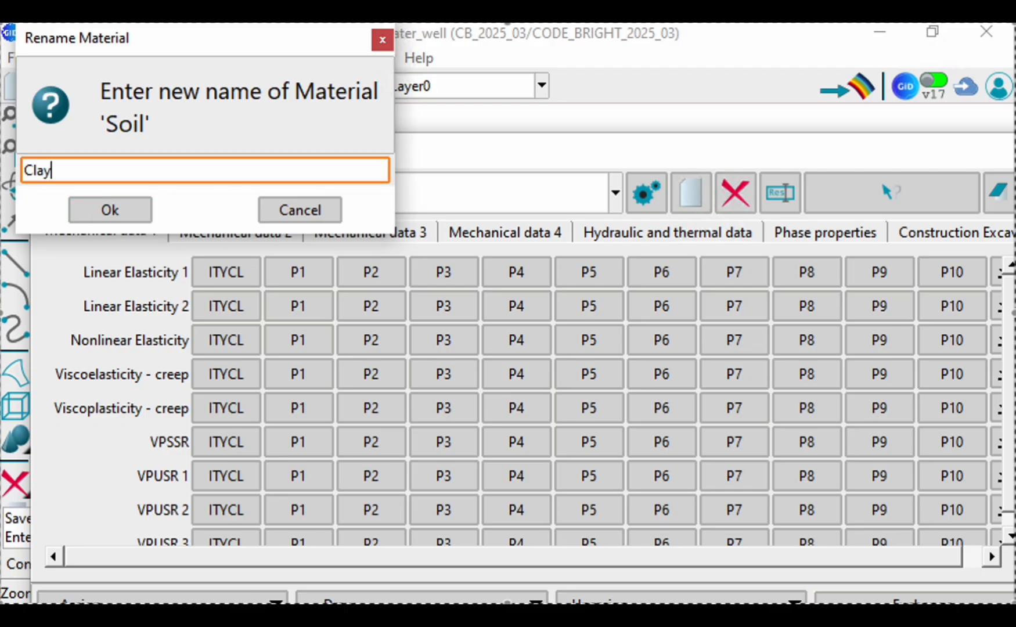
left_click(109, 211)
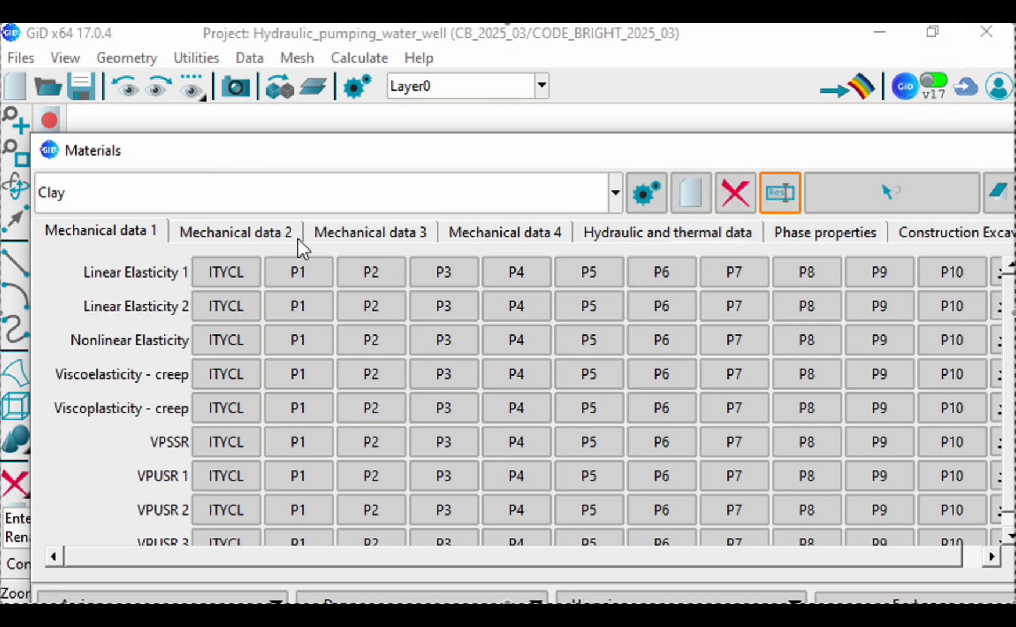
Step: Set ITYCL to 1 for the retention curve in Clay's hydraulic and thermal data
left_click(662, 249)
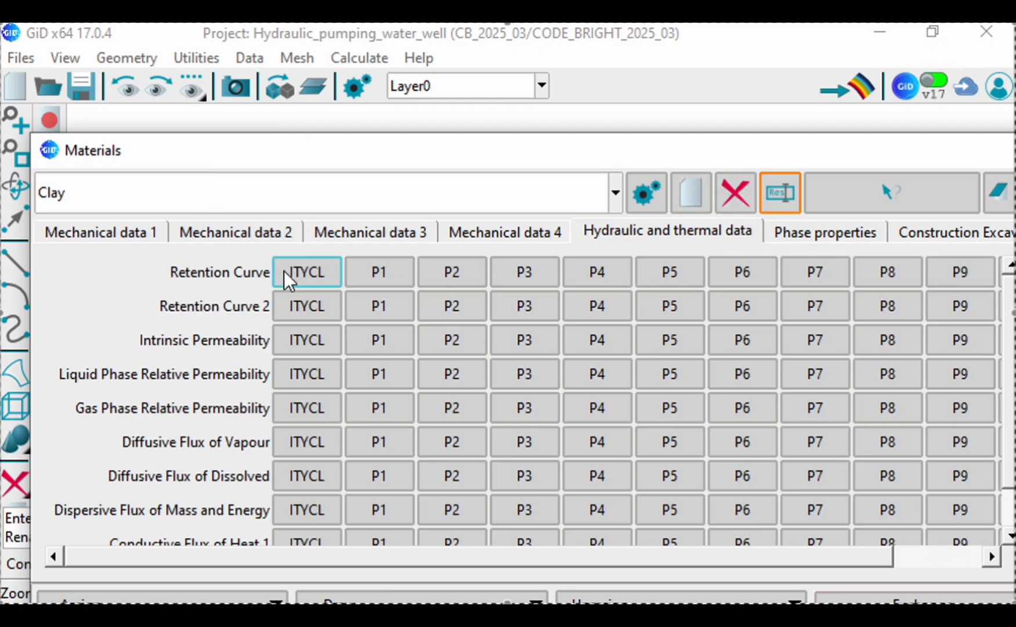
mouse_move(298, 281)
left_click(314, 281)
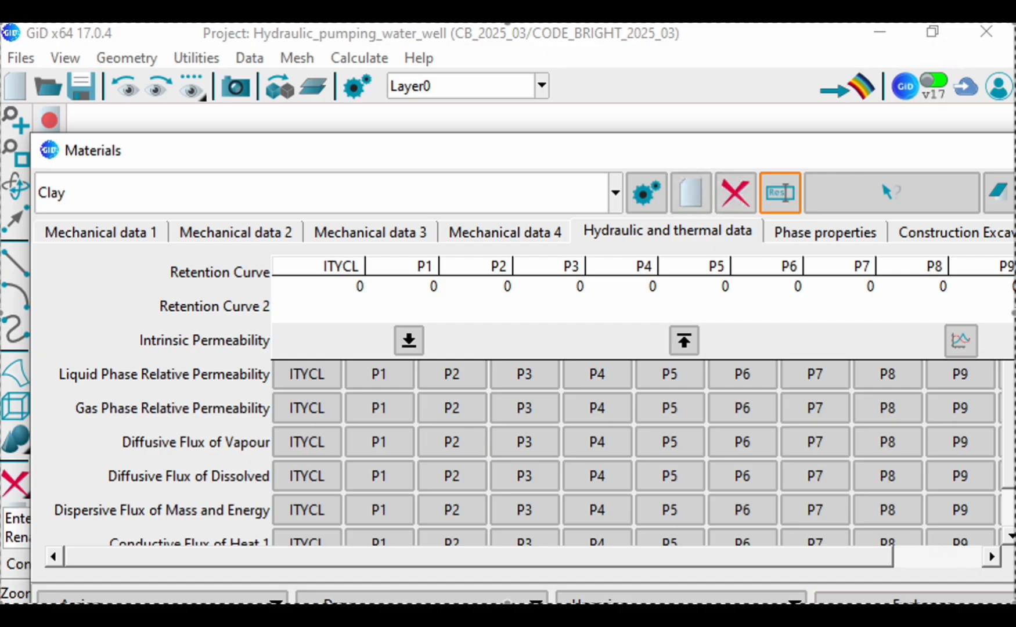
left_click(338, 286)
double_click(365, 287)
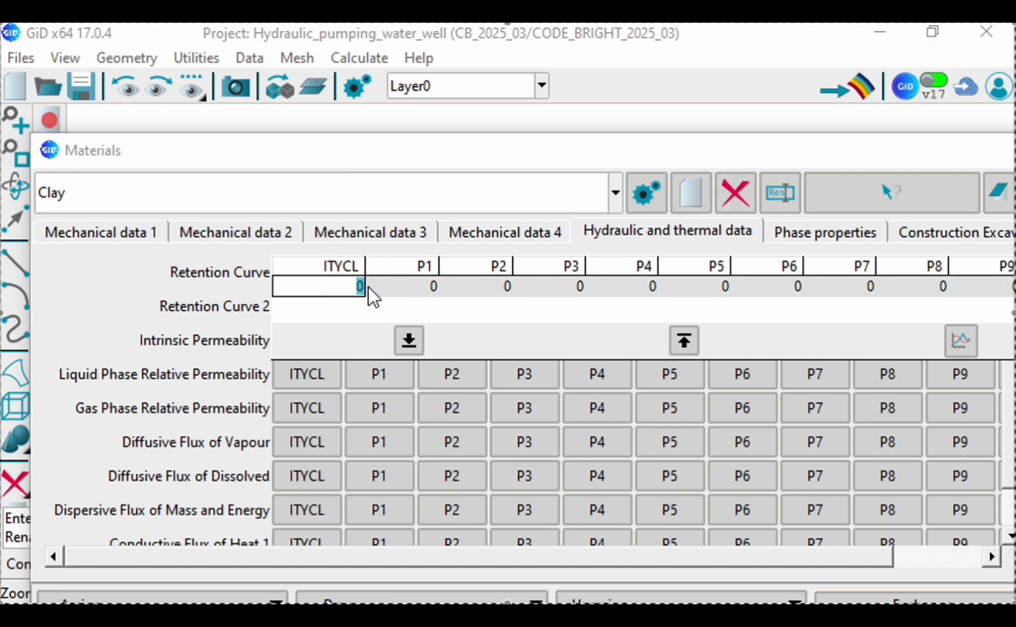
type("1")
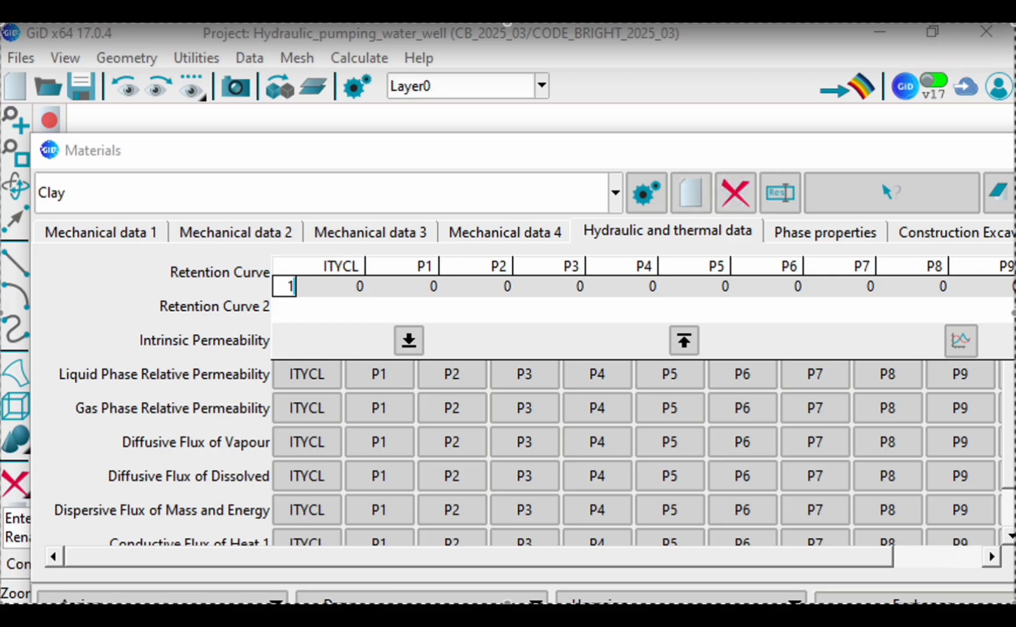
Step: Set the Clay retention curve parameters P1 to 0.05 and P2 to 0.072
left_click(406, 294)
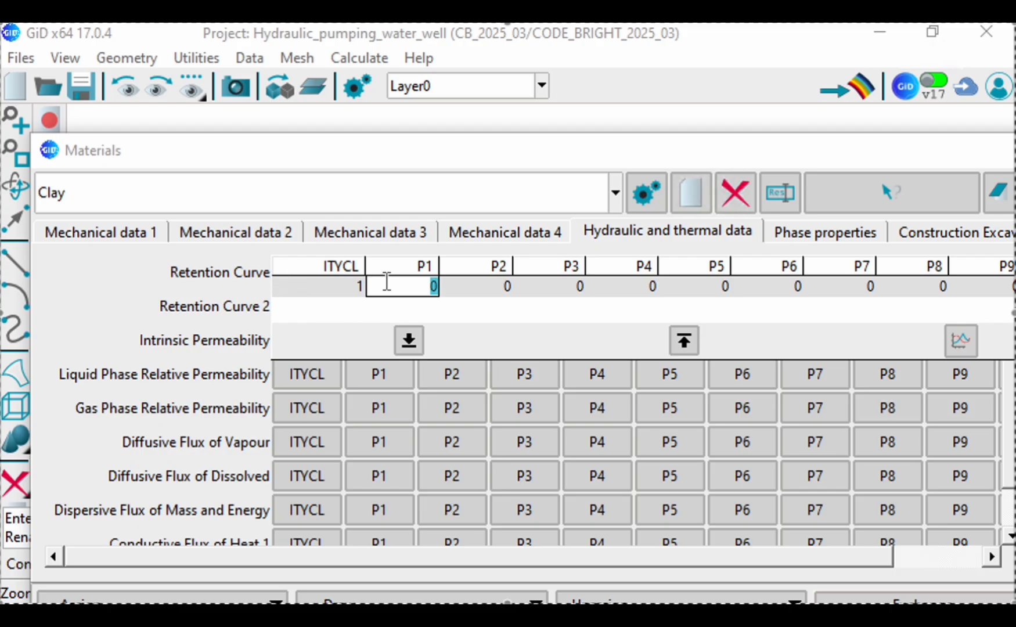
type("0.05")
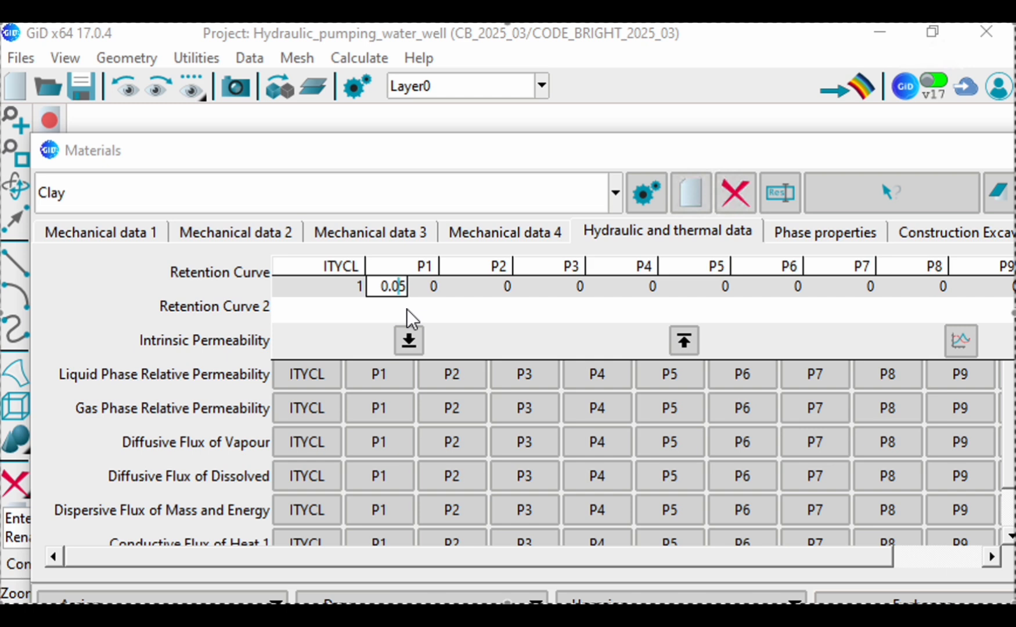
left_click(491, 285)
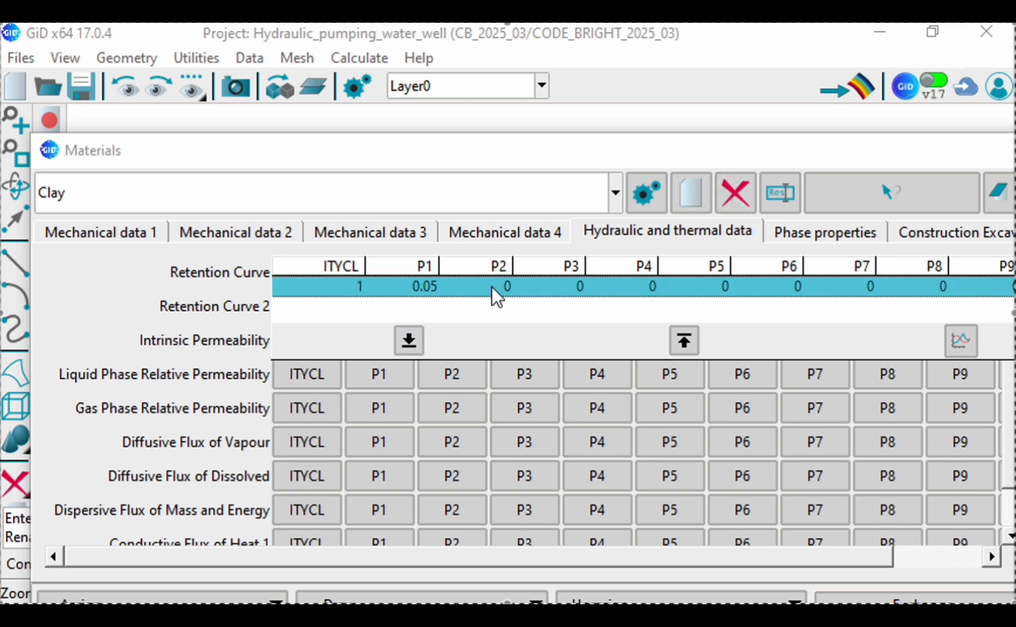
left_click(499, 287)
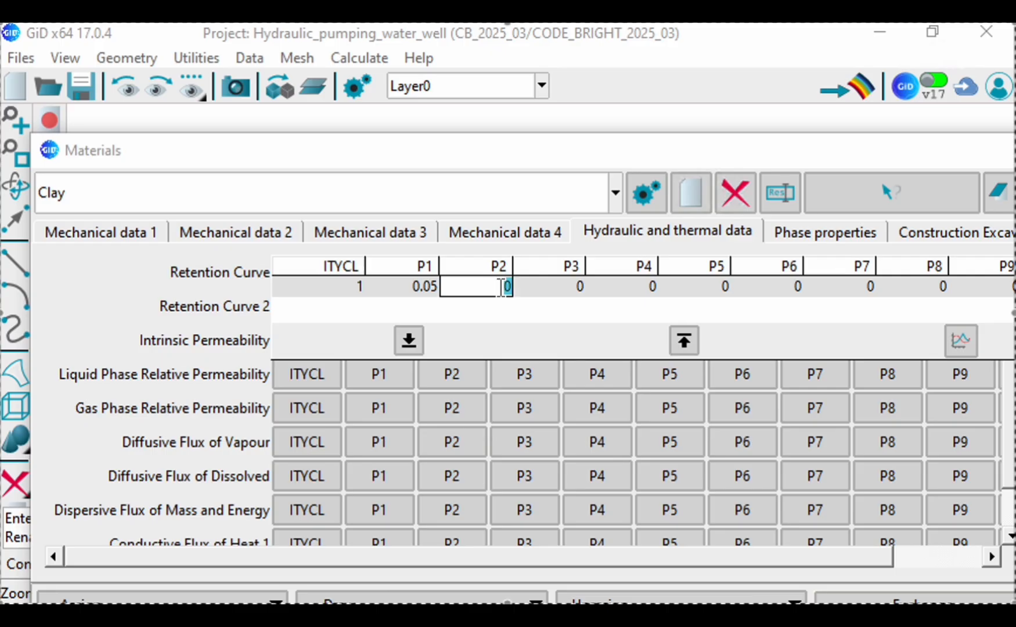
type("0.072")
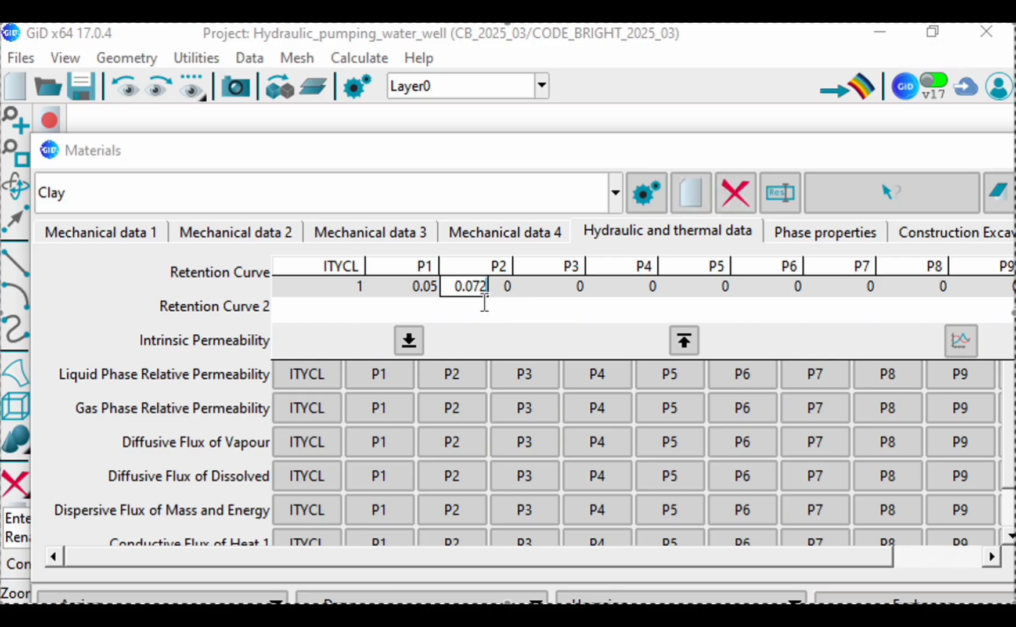
key("Return")
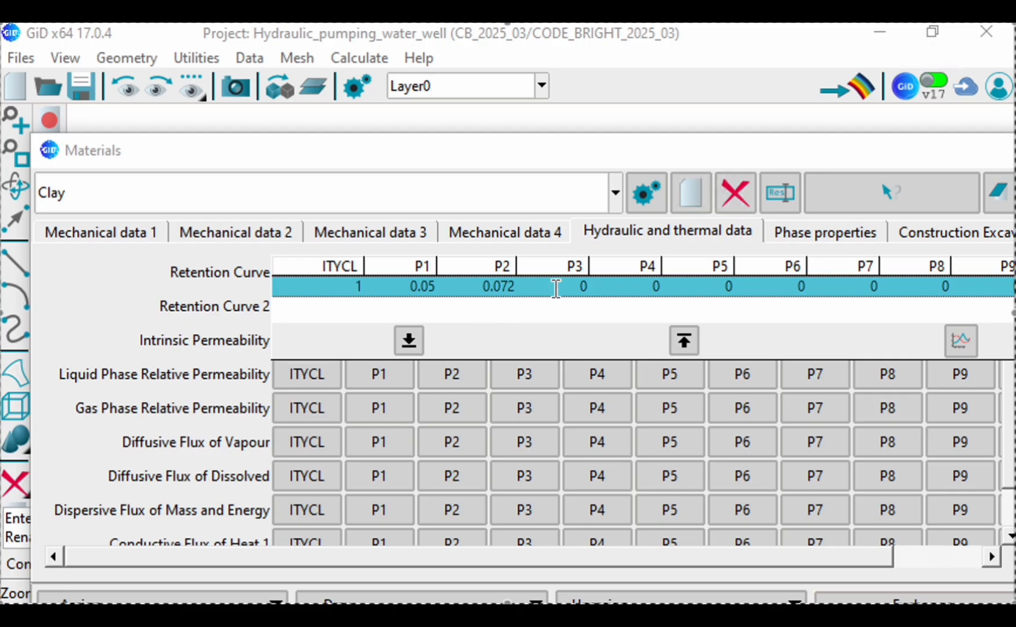
Step: Complete the Clay retention curve with P3 at 0.4, P4 at 0 and P5 at 1
left_click(564, 287)
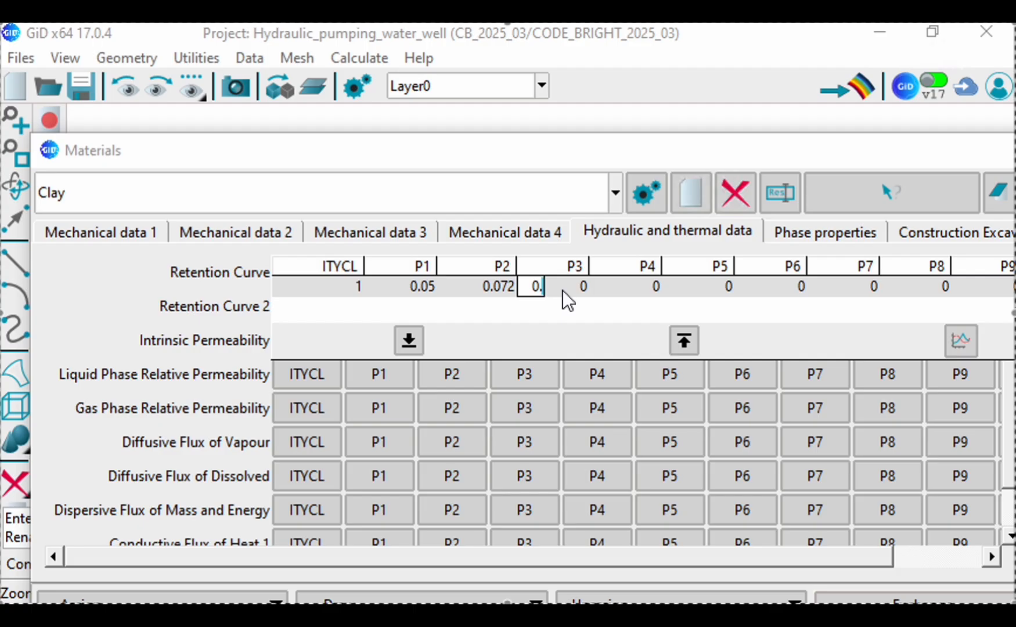
type("0.4")
key("Return")
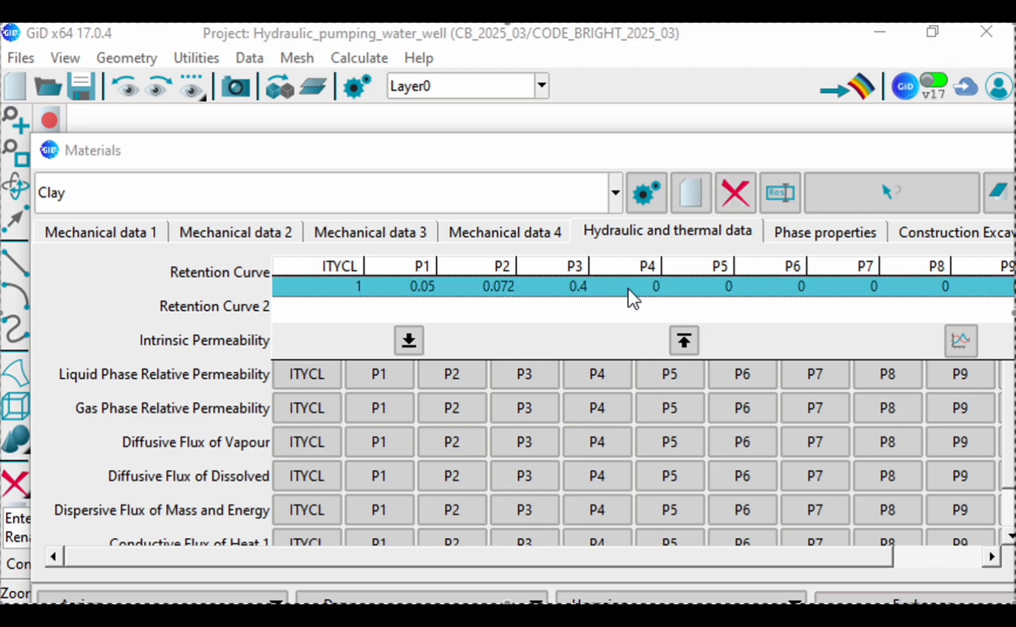
left_click(655, 287)
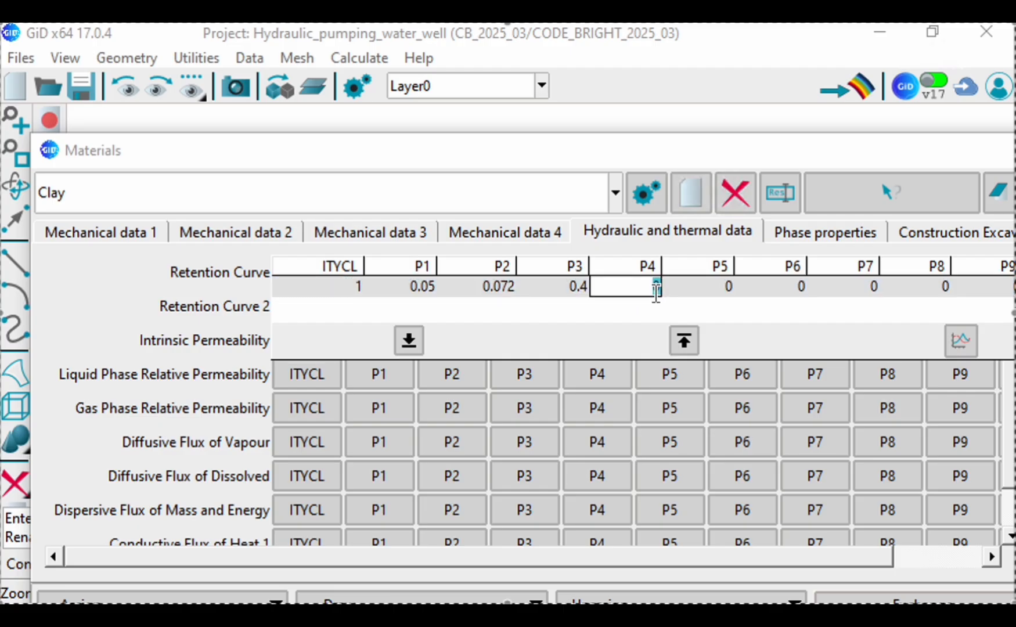
type("0")
key("Return")
left_click(714, 293)
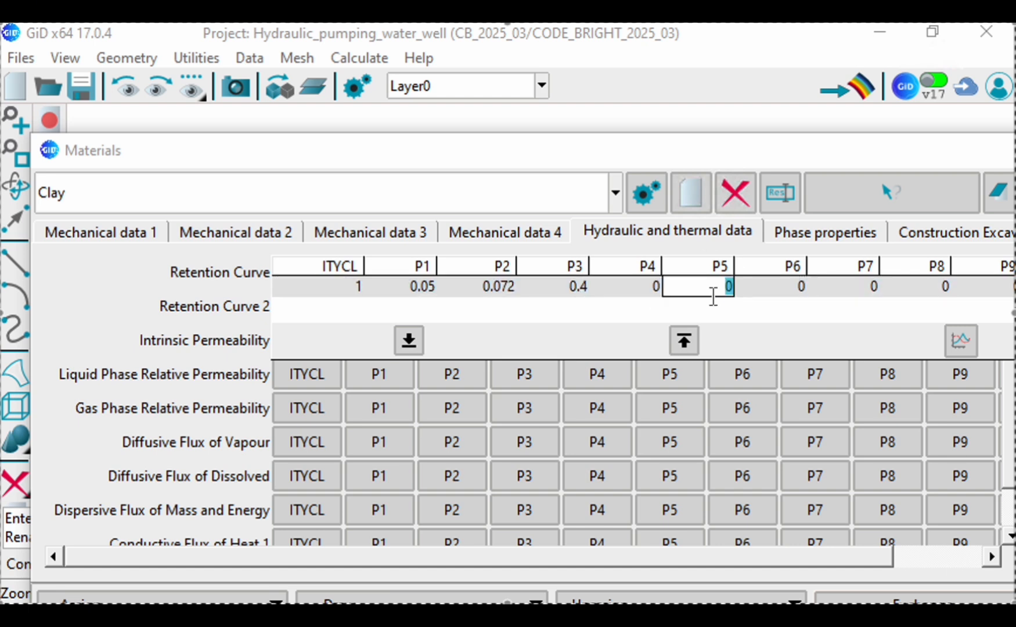
type("1")
left_click(727, 313)
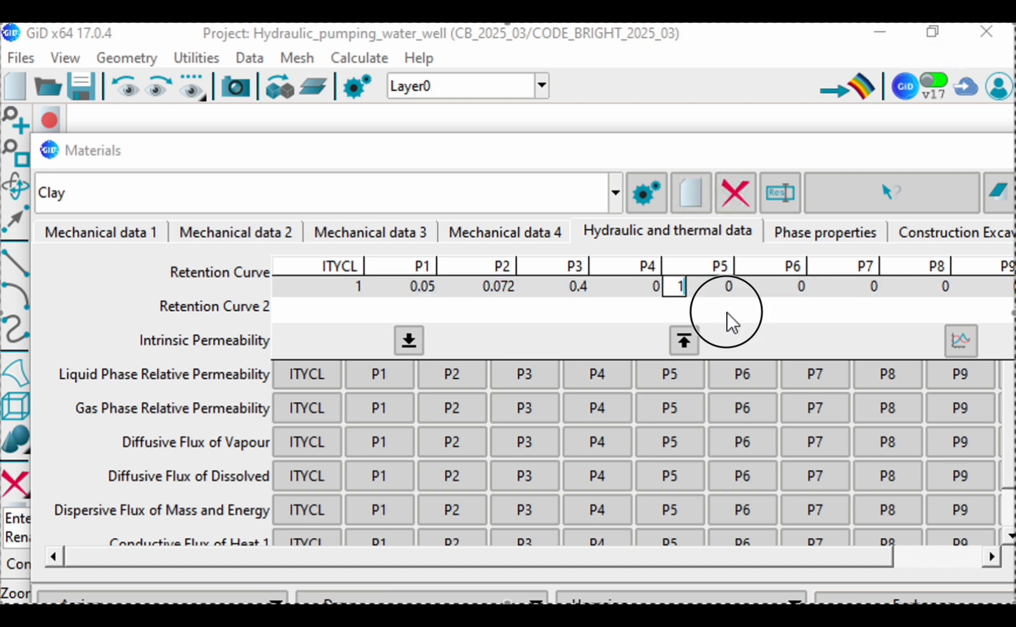
left_click(208, 305)
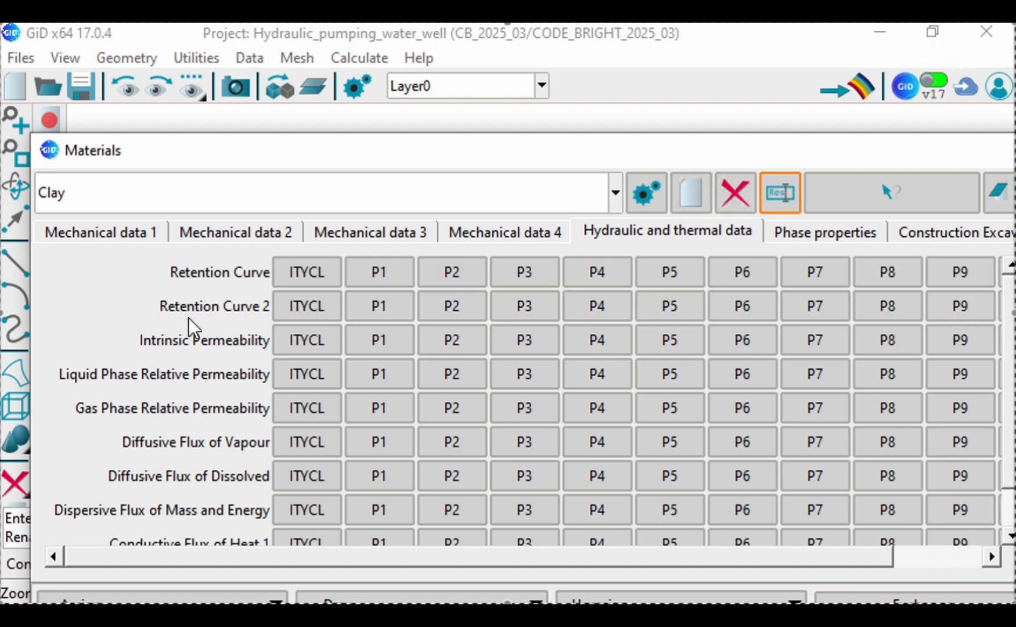
Step: Set ITYCL to 1 for the intrinsic permeability in Clay's hydraulic and thermal data
left_click(280, 341)
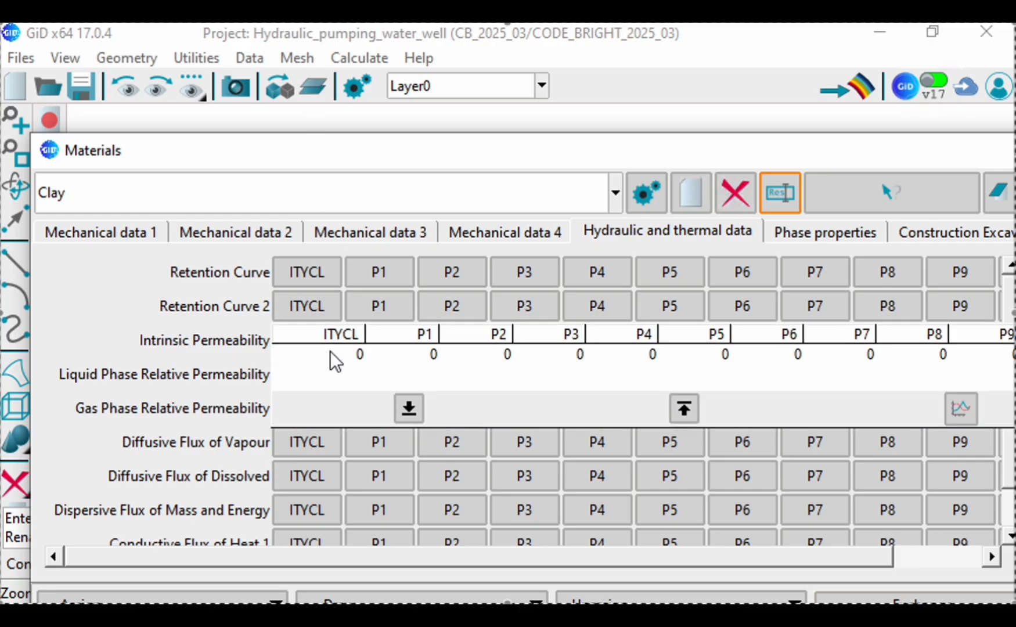
left_click(360, 355)
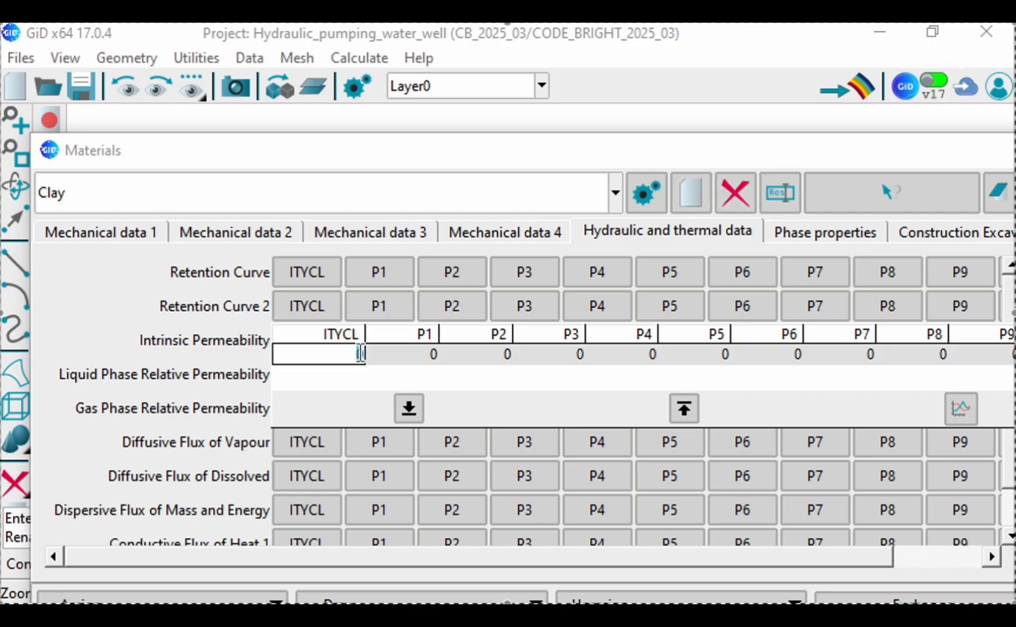
type("1")
key("Tab")
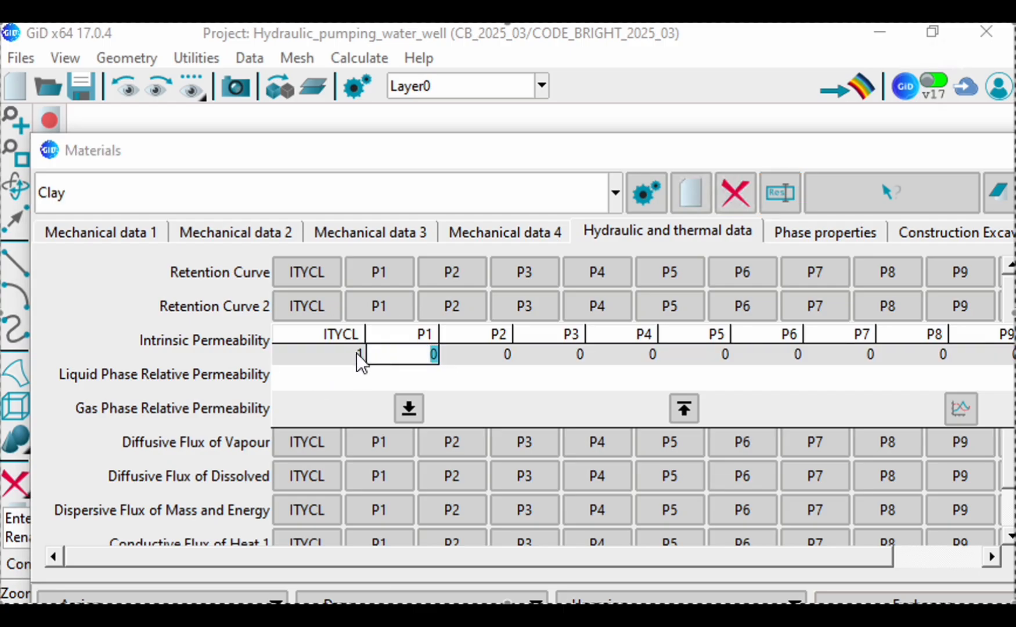
Step: Set P1 of Clay's intrinsic permeability to 1e-14
left_click(351, 355)
left_click(410, 356)
type("1")
type("e")
type("-")
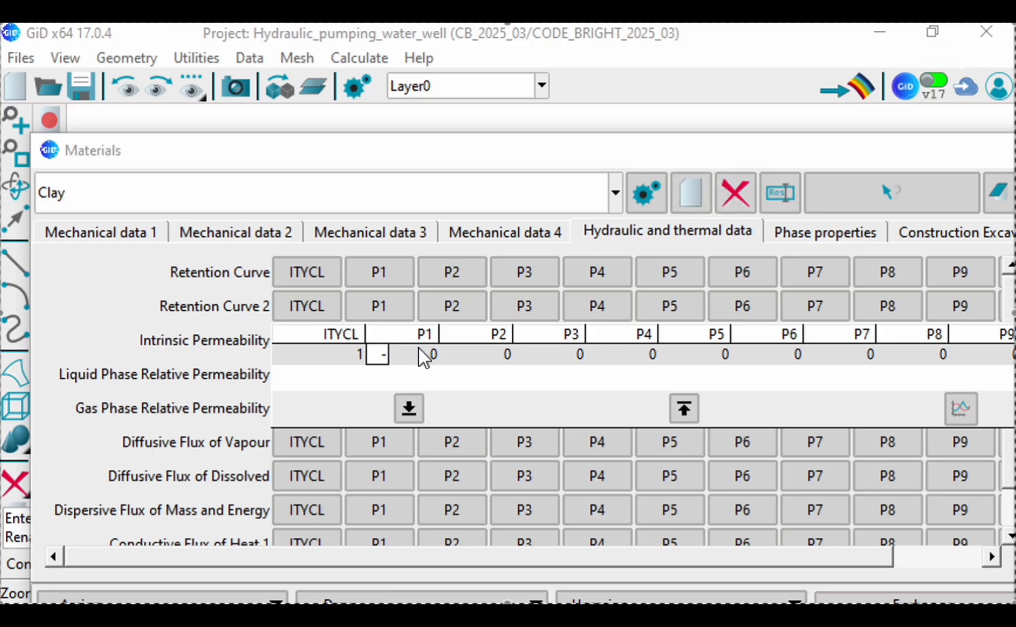
left_click_drag(379, 350, 397, 352)
type("1e-14")
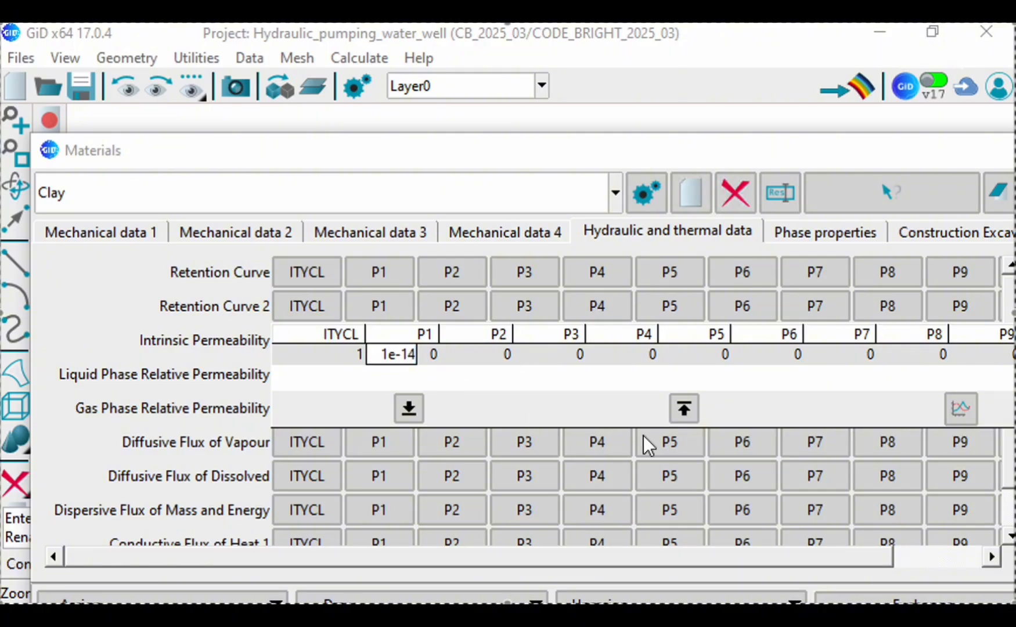
Step: Complete Clay's intrinsic permeability with P2 and P3 both at 1e-14
left_click(471, 350)
left_click(484, 357)
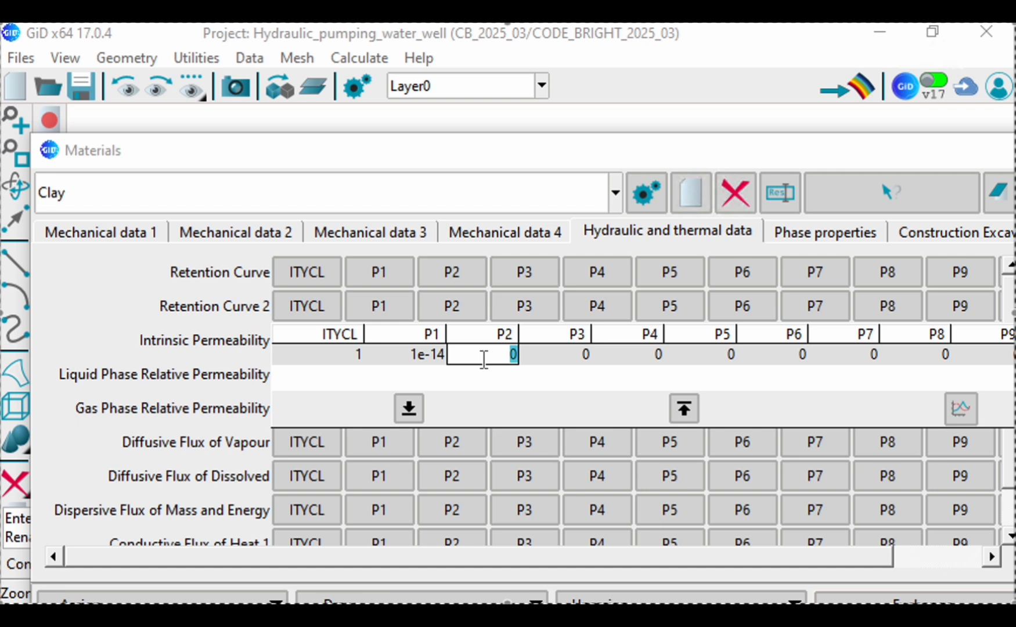
type("1")
type("e-14")
left_click(584, 352)
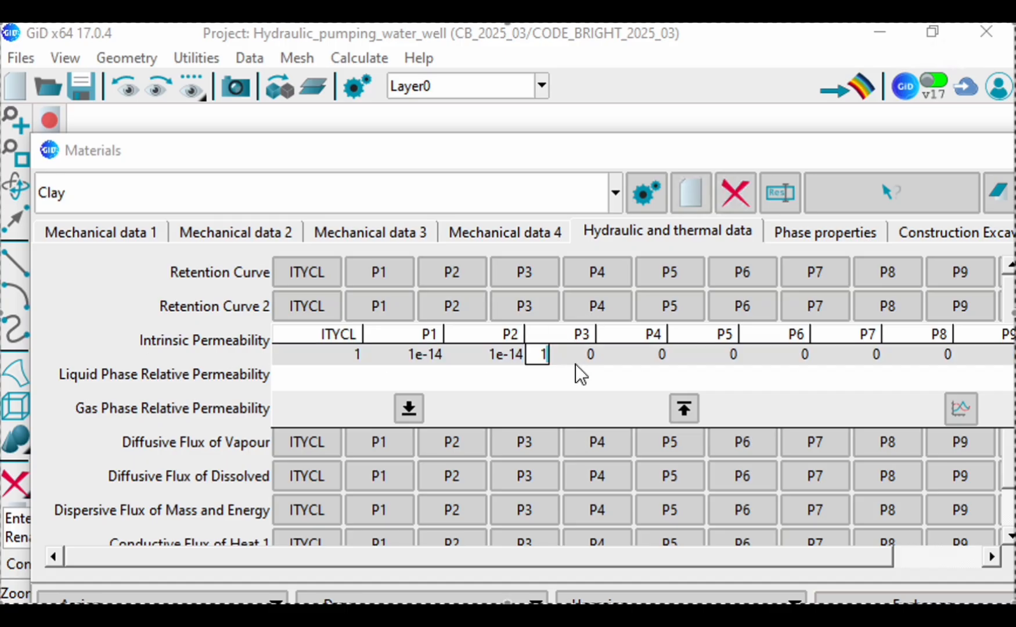
type("1e-14")
left_click(139, 347)
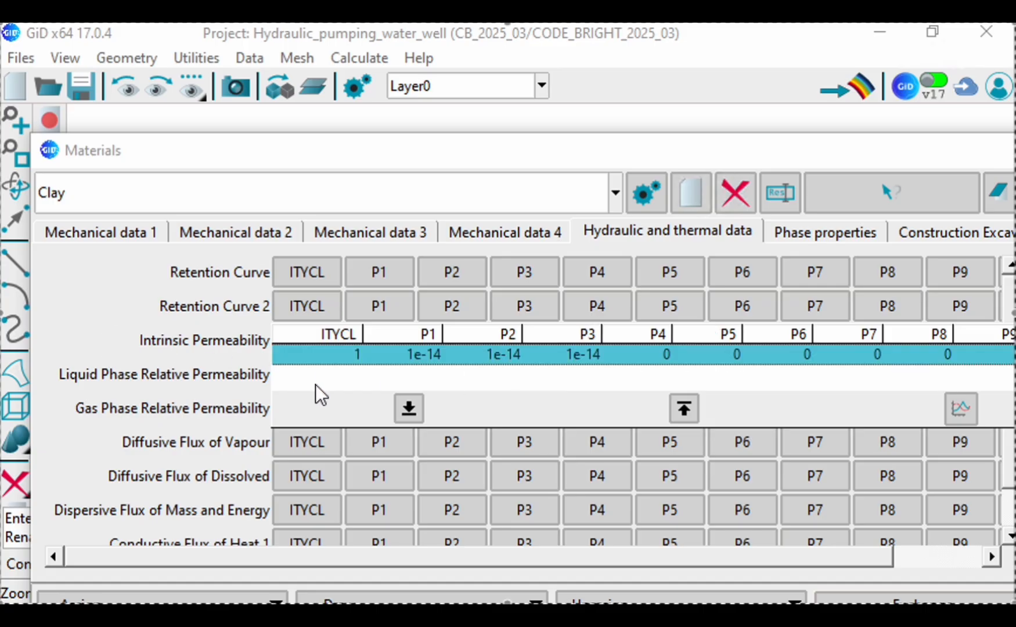
left_click(149, 385)
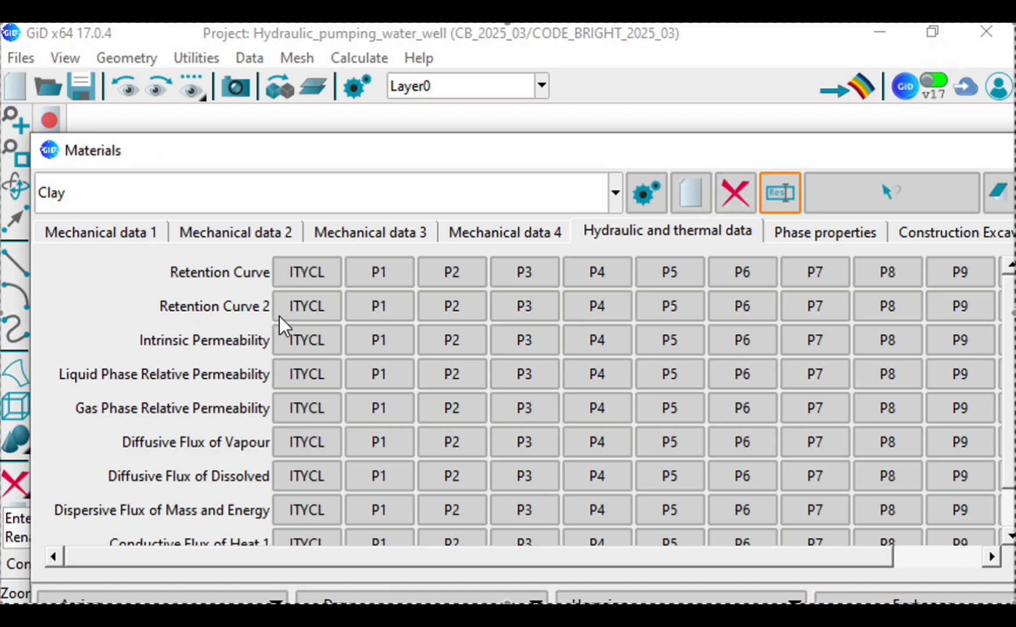
Step: Set ITYCL to 1 for Clay's liquid phase relative permeability, keeping P1 at 0
left_click(311, 380)
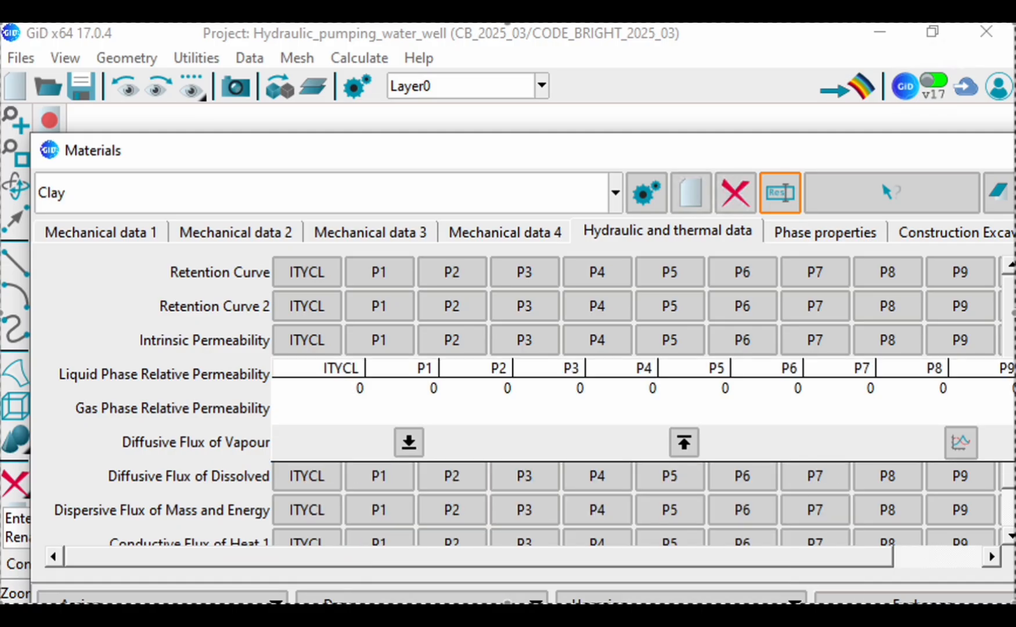
left_click(340, 390)
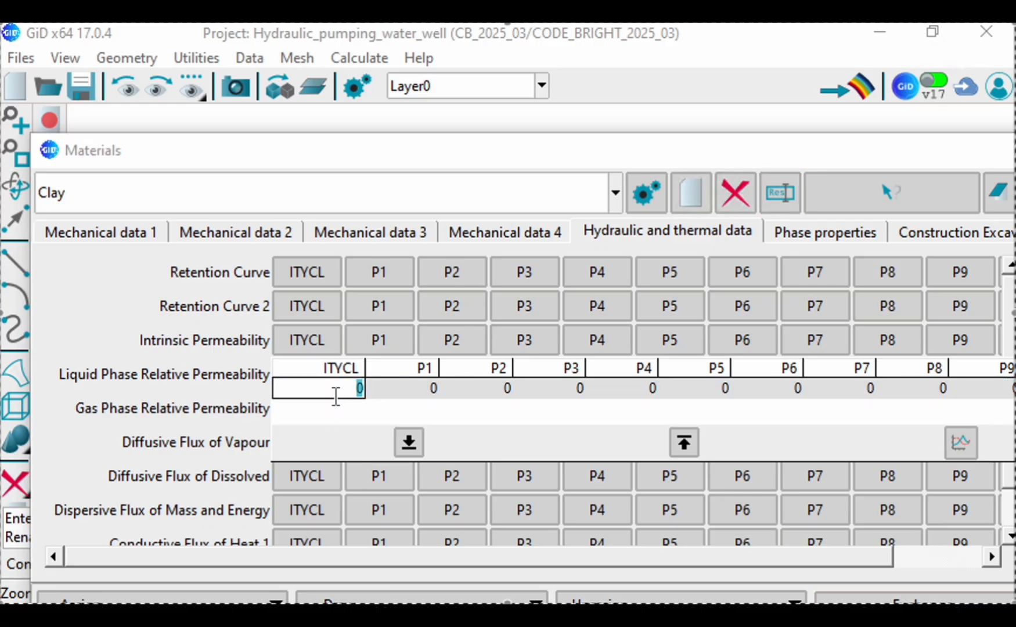
type("1")
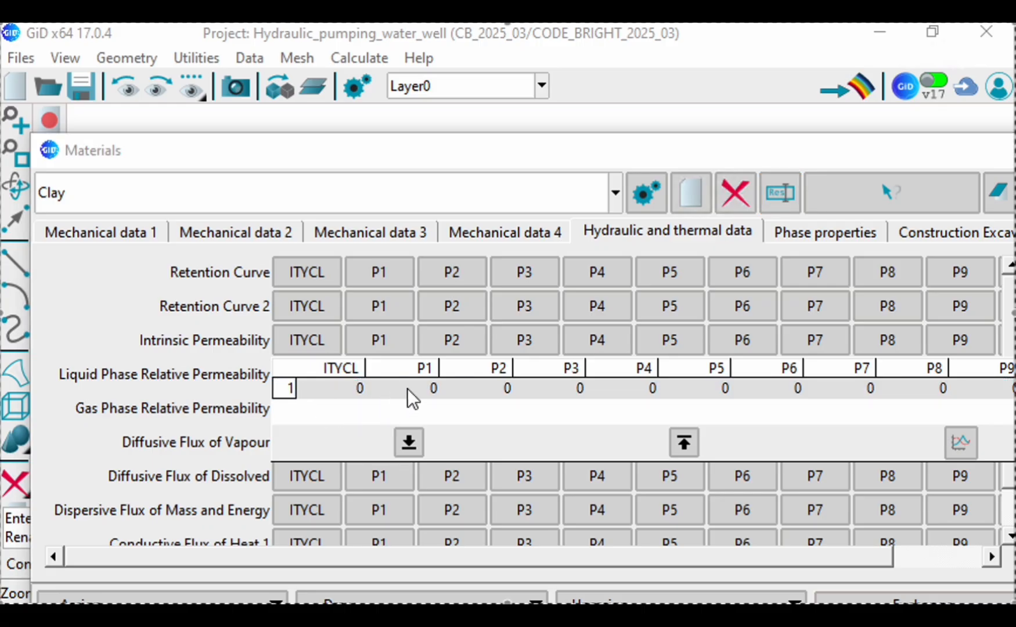
key("Return")
left_click(412, 389)
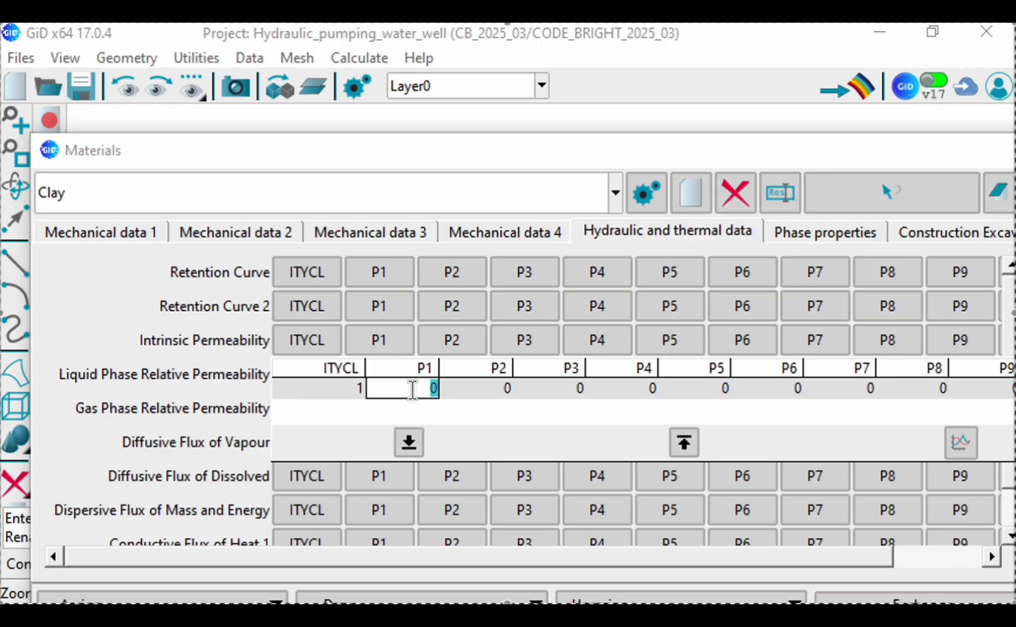
key("Return")
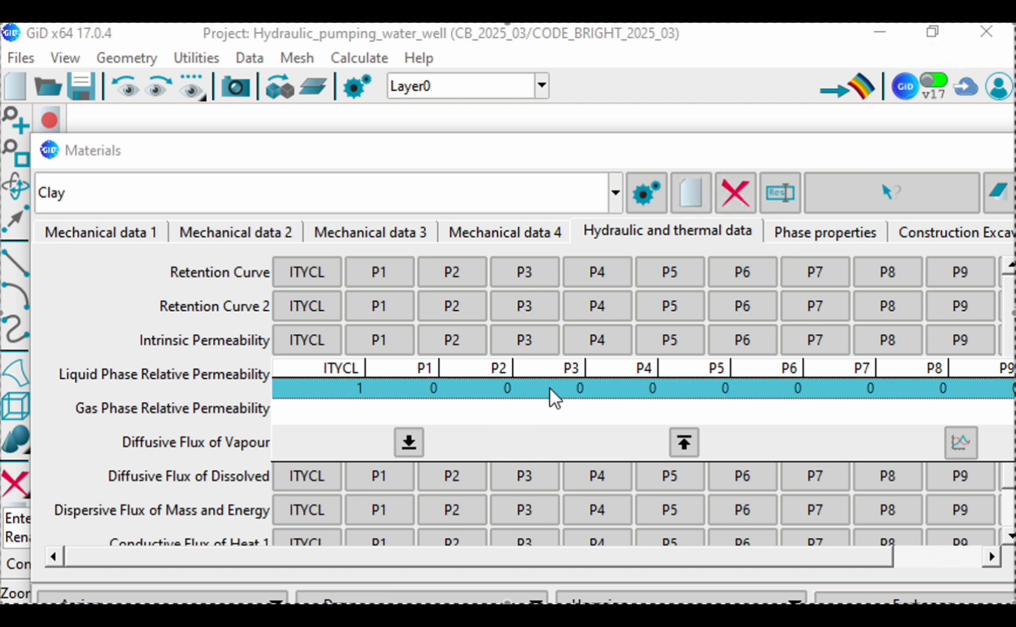
Step: Complete Clay's liquid phase relative permeability with P3 at 0.4 and P5 at 1
left_click(549, 387)
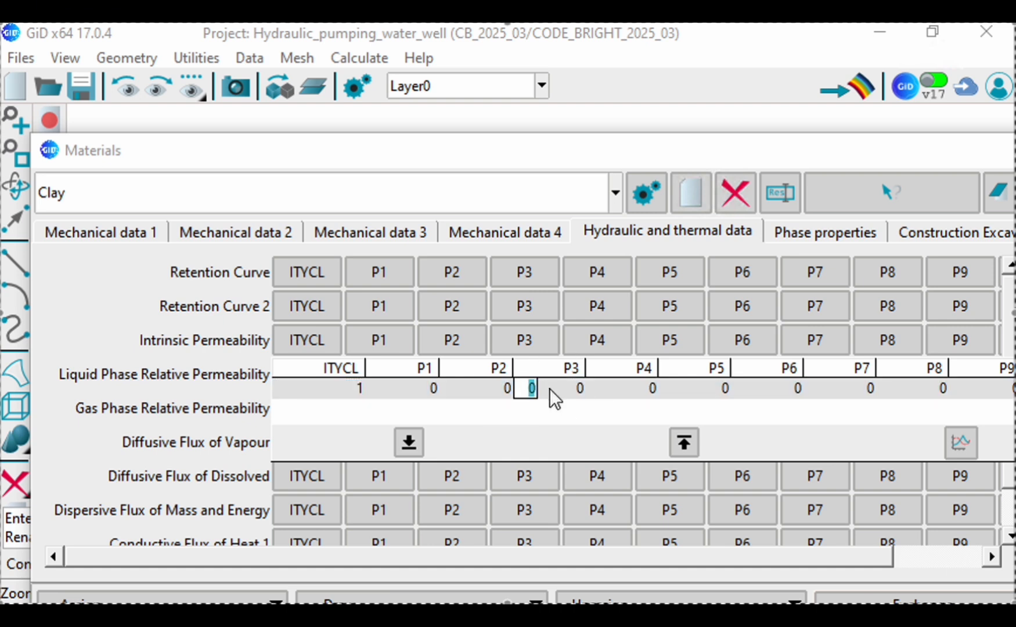
type(".4")
double_click(529, 388)
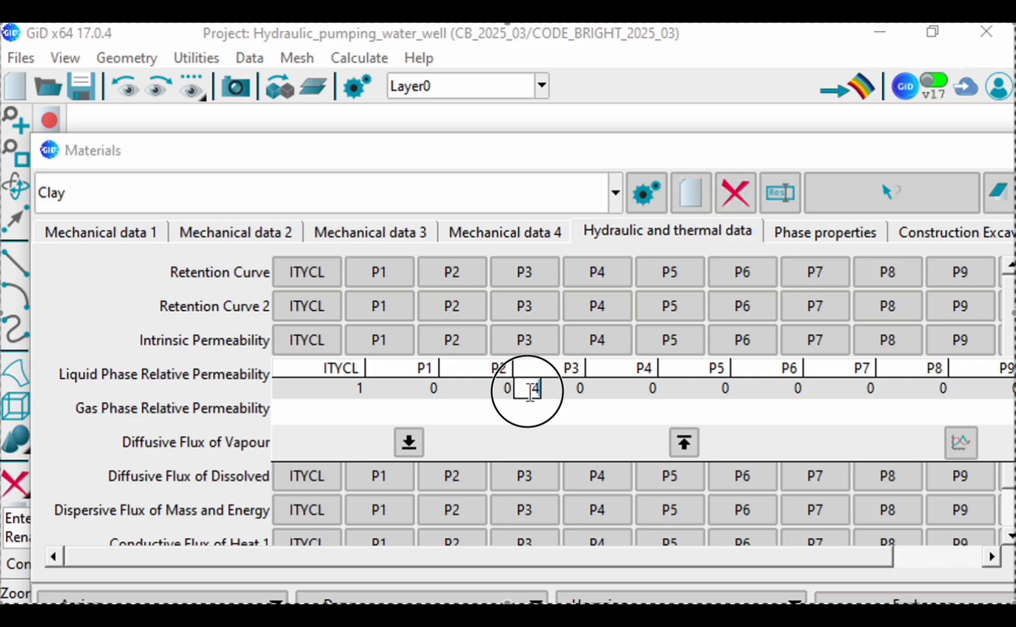
type("0.4")
left_click(615, 396)
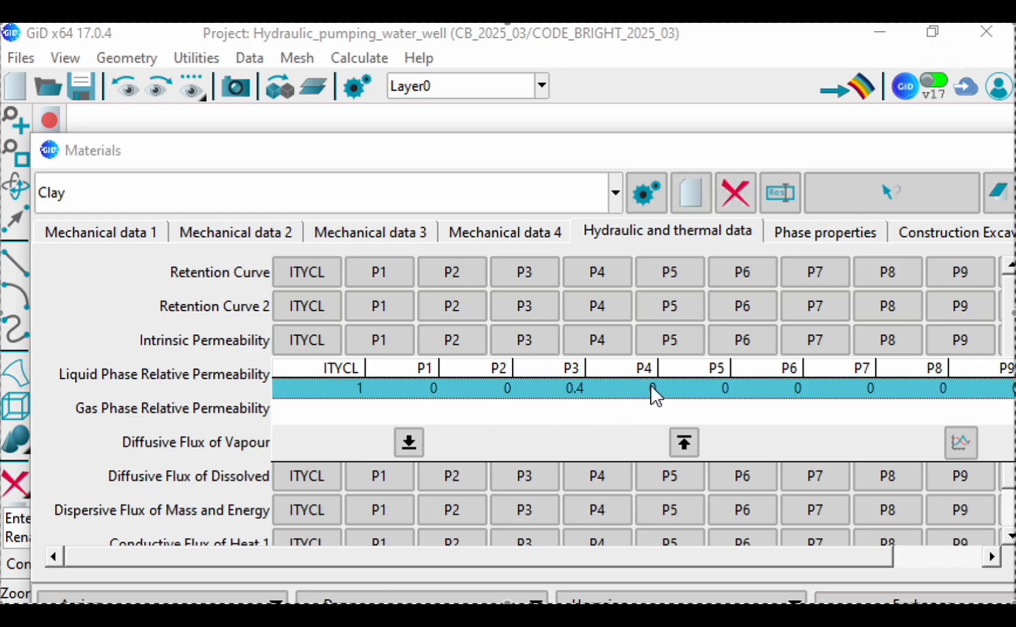
left_click(675, 388)
type("1")
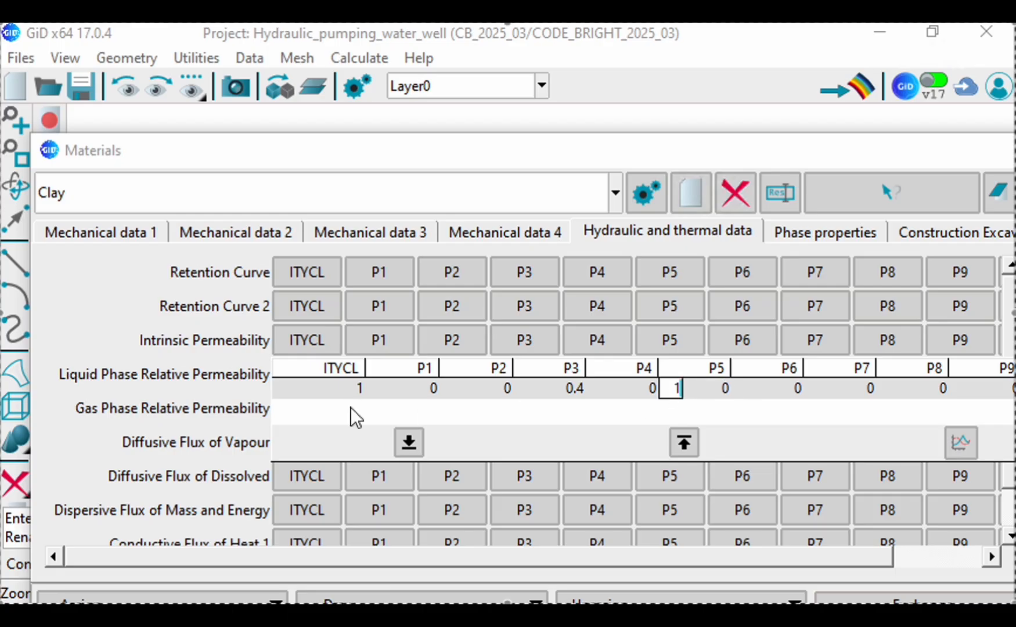
key("Return")
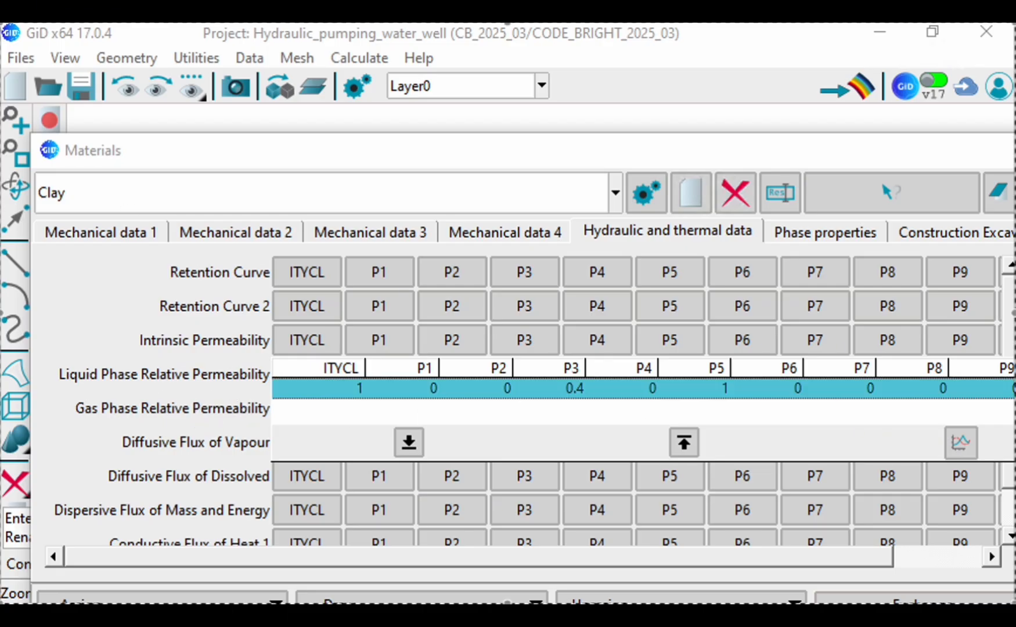
left_click(231, 343)
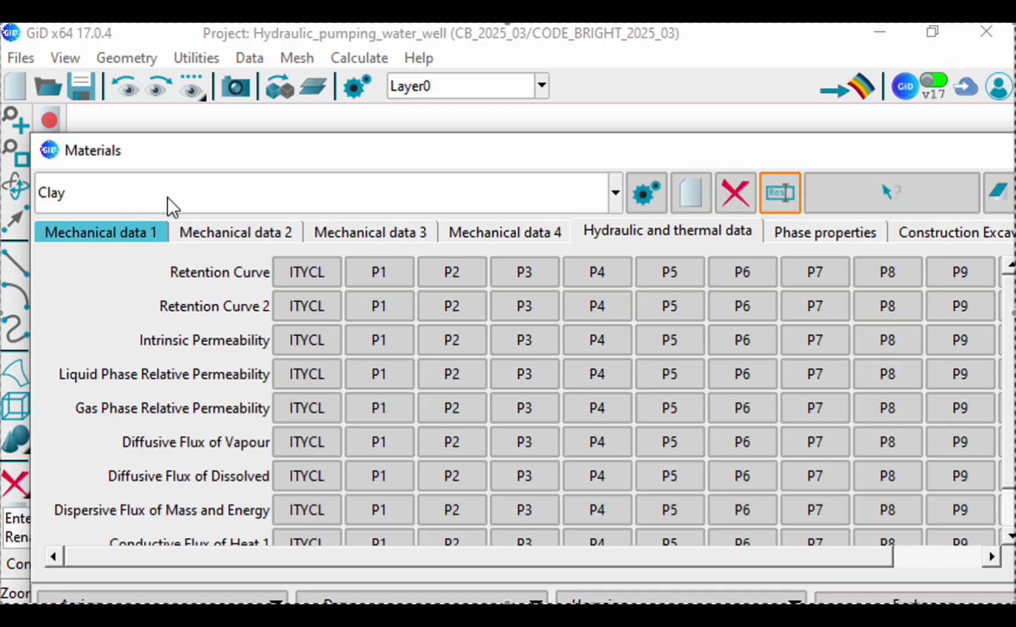
Step: Save the changed Clay data and assign the material to the large central surface of the geometry
mouse_move(306, 159)
left_mouse_down()
mouse_move(290, 95)
mouse_move(313, 101)
left_mouse_up()
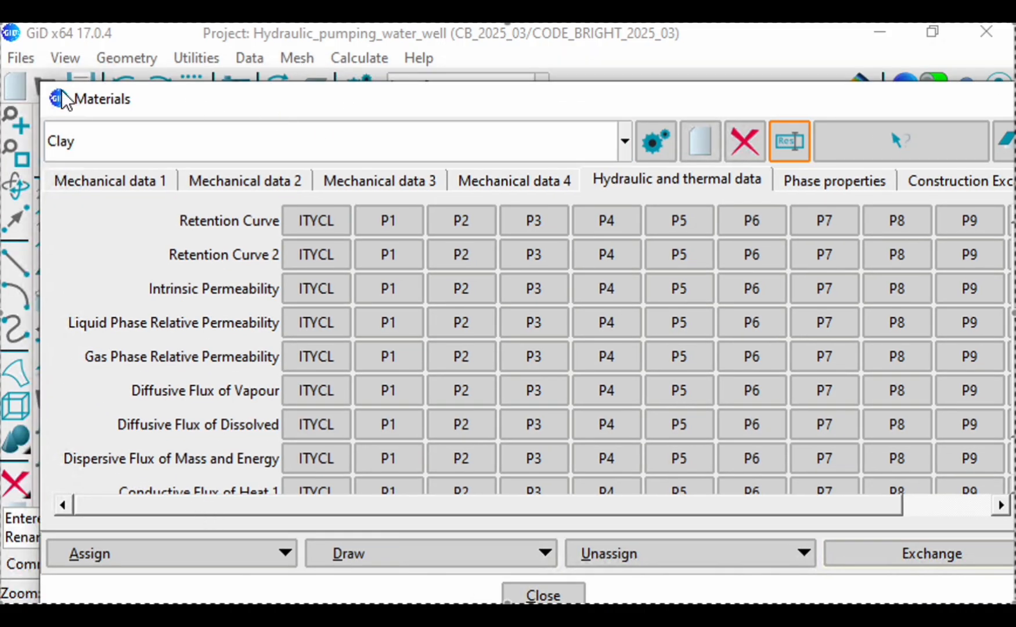
left_click_drag(45, 84, 333, 132)
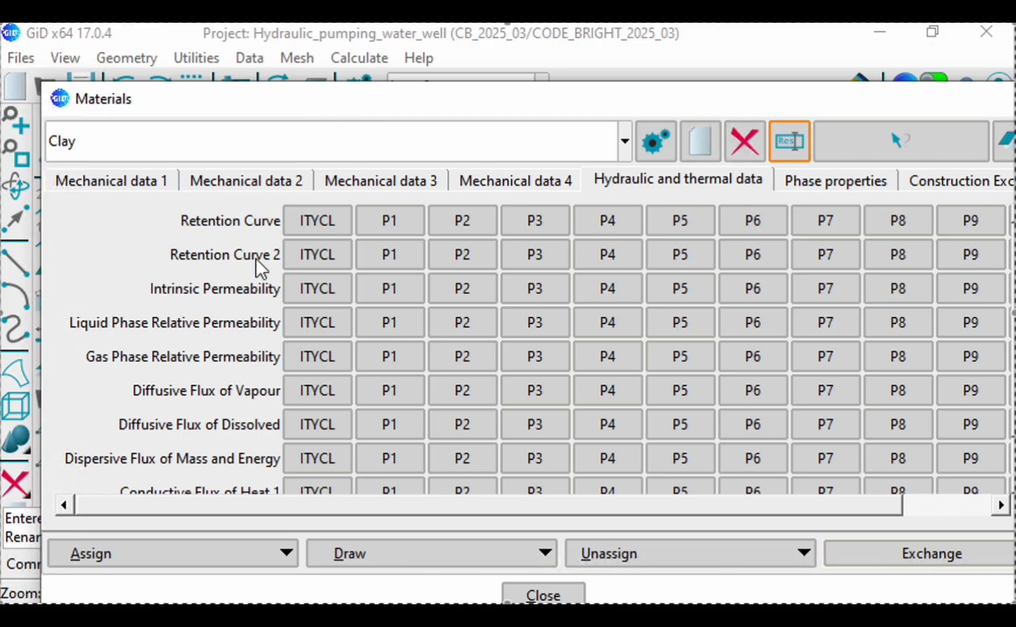
left_click(436, 551)
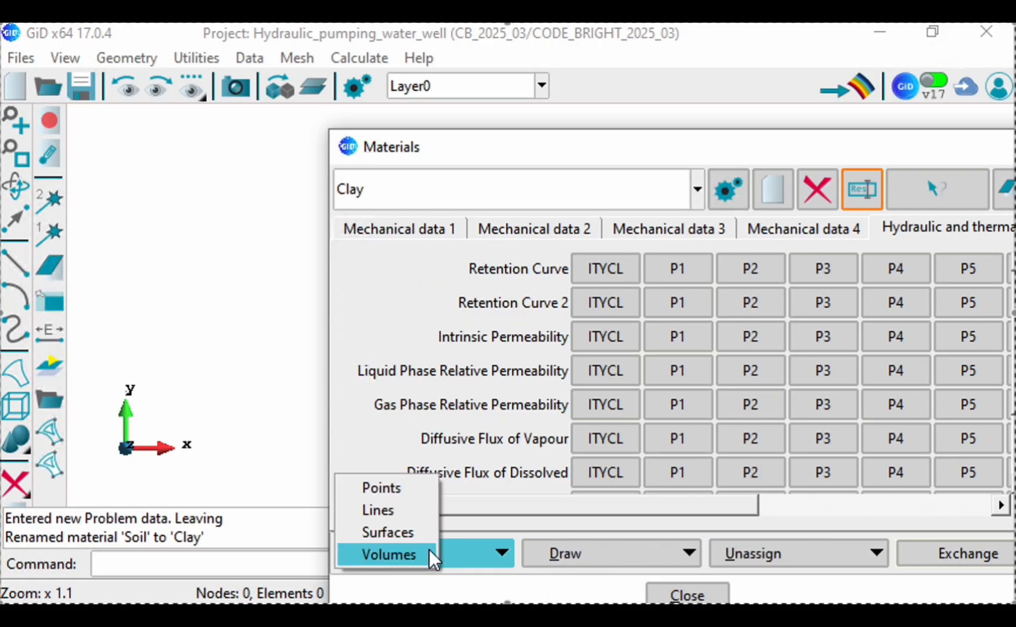
left_click(391, 532)
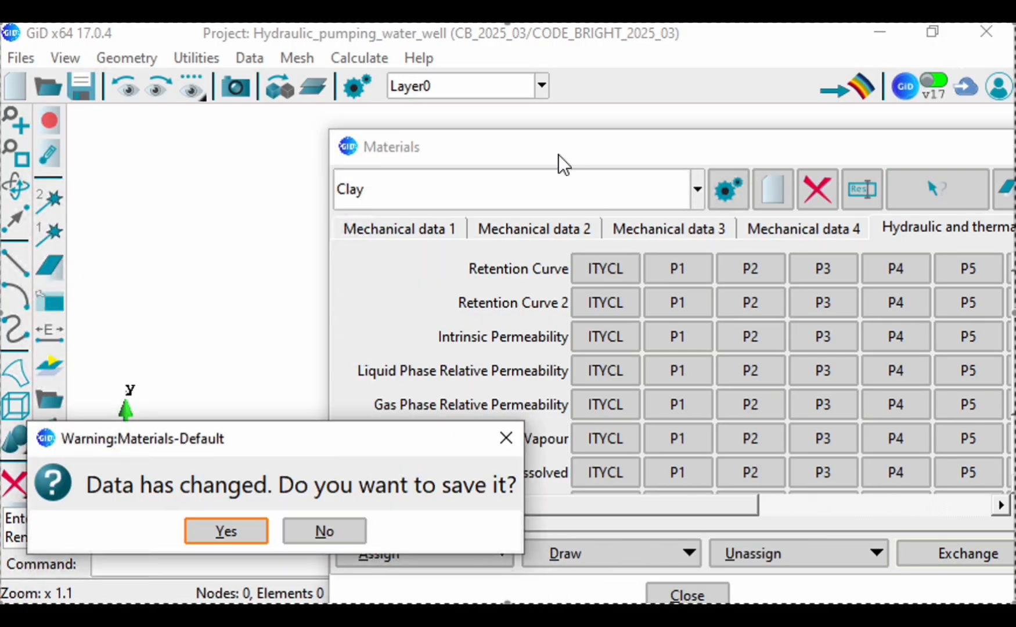
left_click(233, 528)
left_click_drag(579, 150, 441, 372)
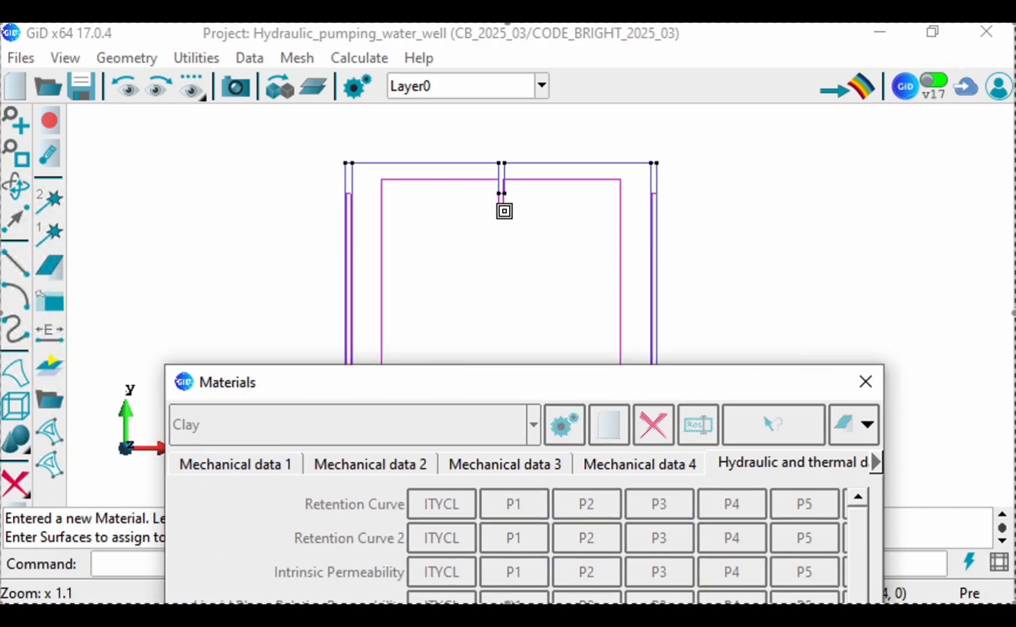
left_click(526, 180)
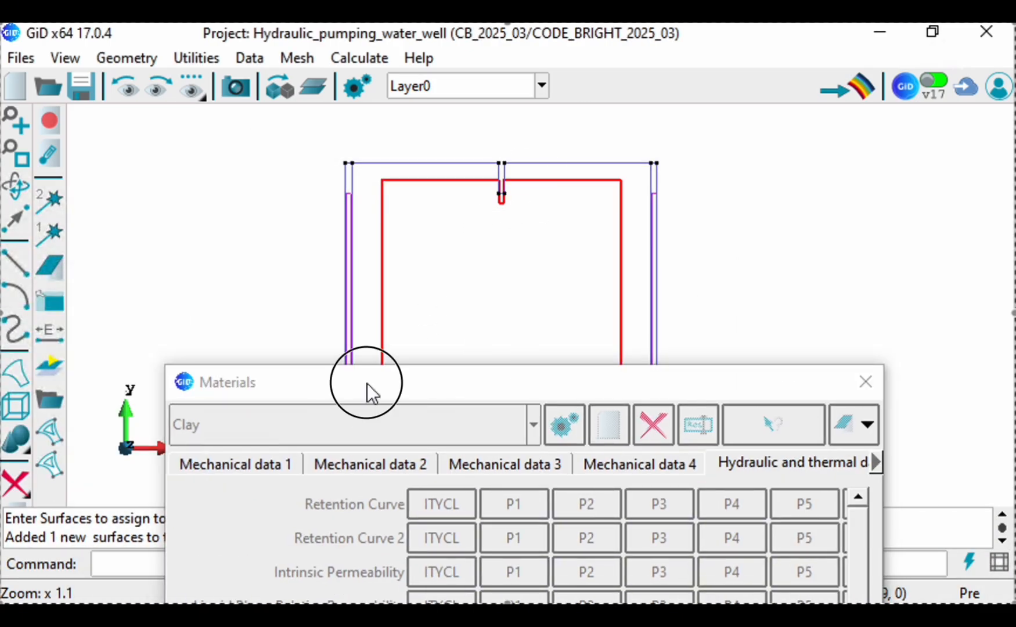
left_click_drag(368, 383, 380, 127)
left_click(257, 521)
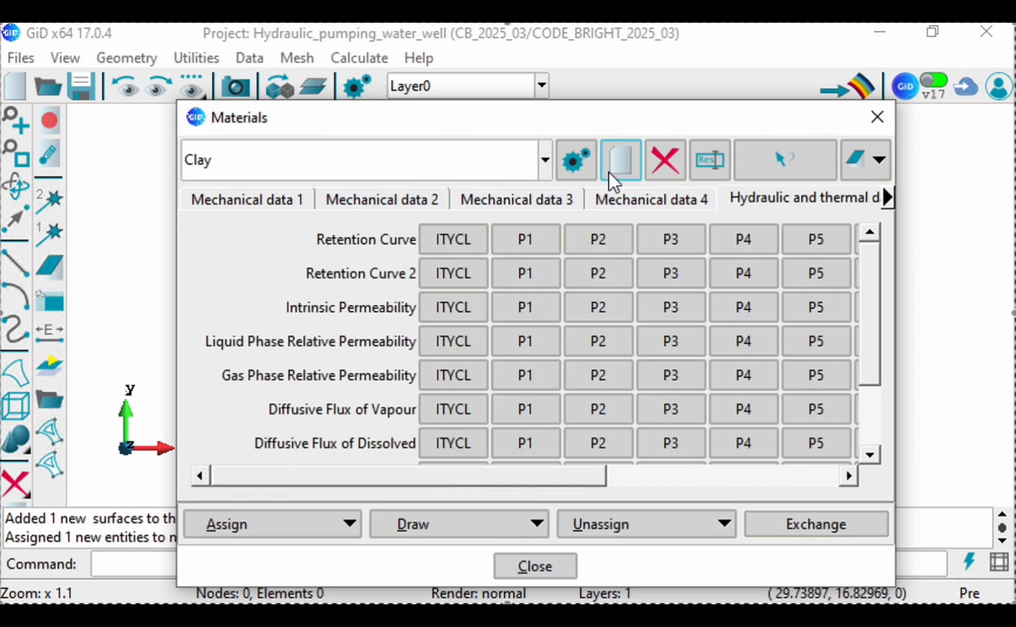
Step: Create a new material based on Clay and name it permeable layers
left_click(616, 157)
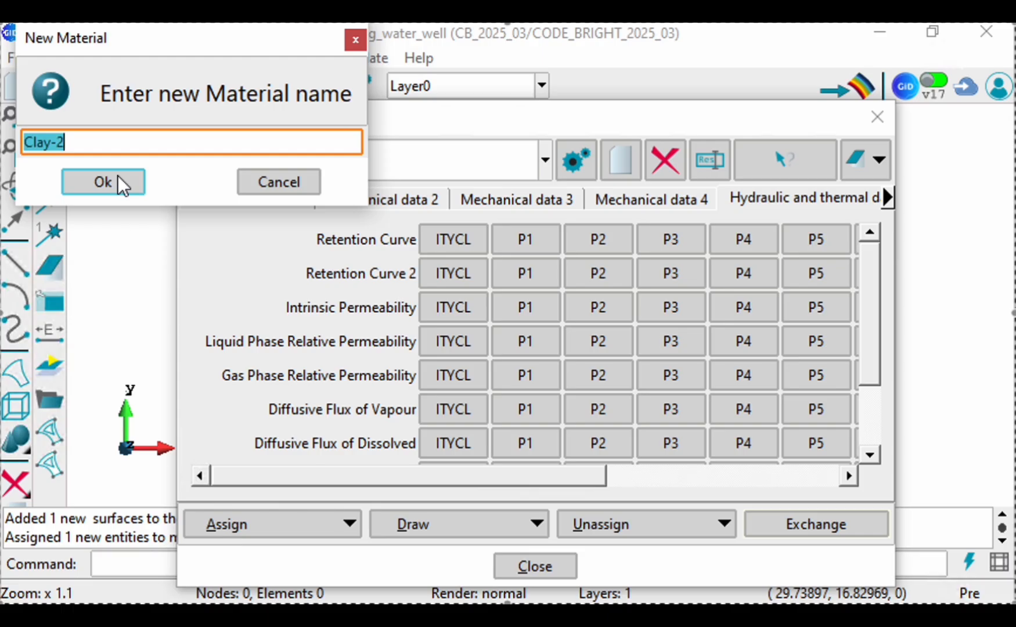
type("p")
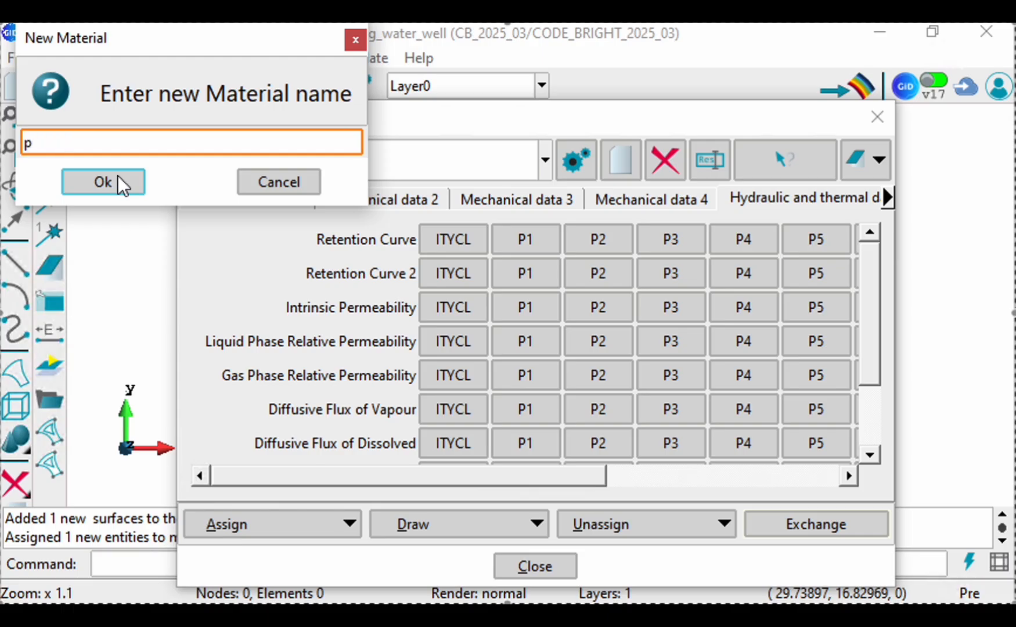
type("ermeable layers")
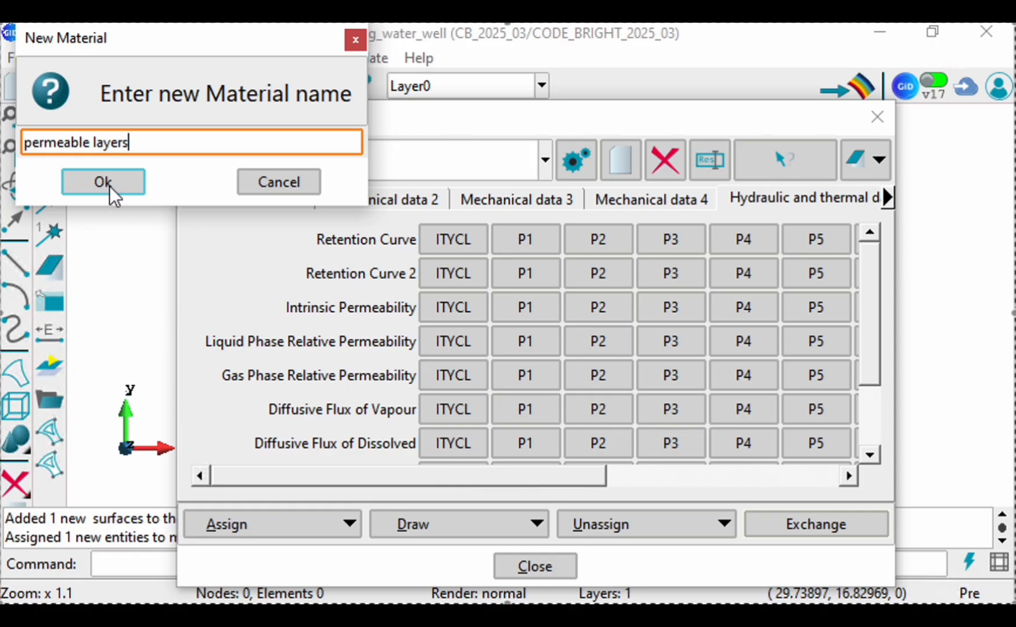
left_click(105, 185)
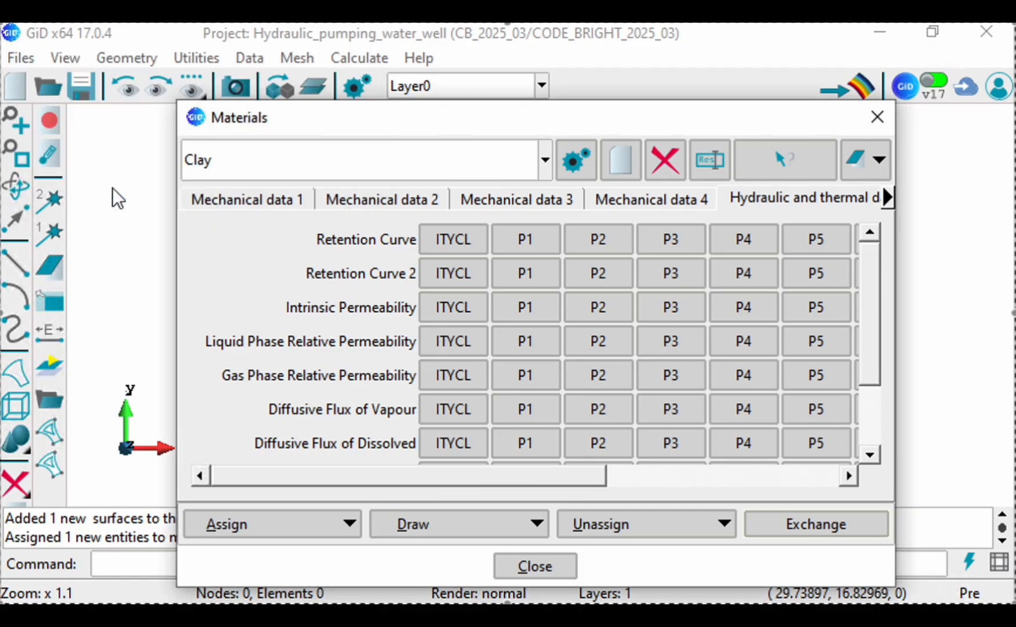
Step: Review the retention curve parameters and their descriptions in the hydraulic and thermal data of permeable layers
left_click(633, 204)
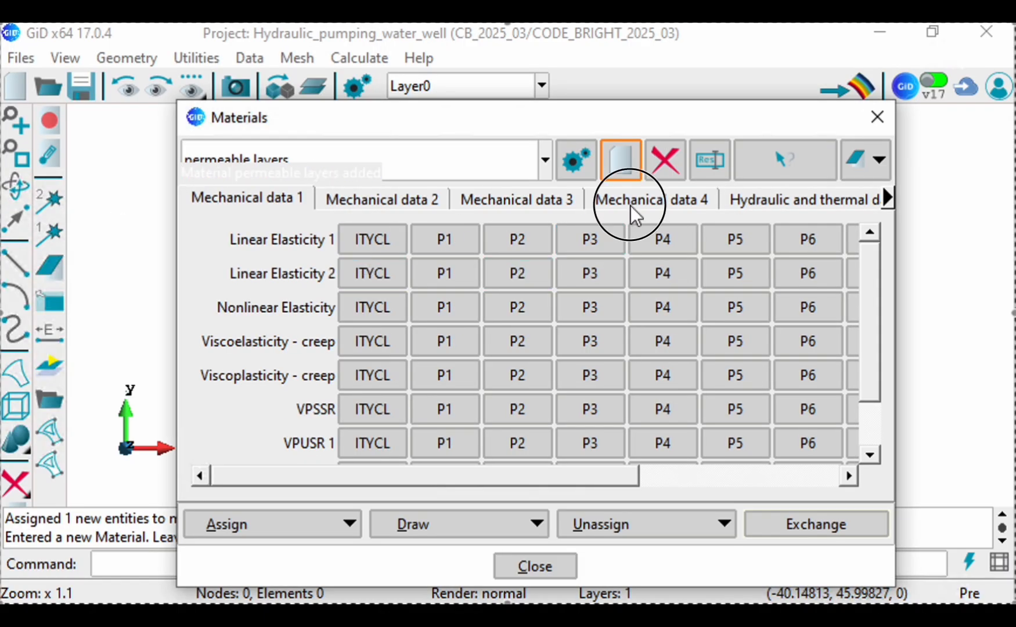
left_click(755, 203)
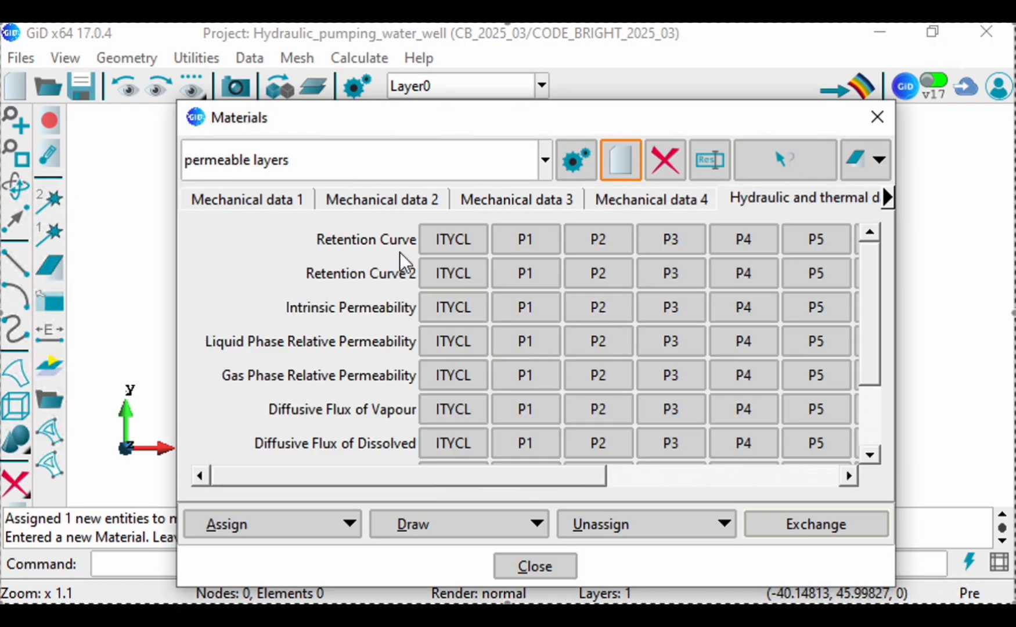
mouse_move(409, 242)
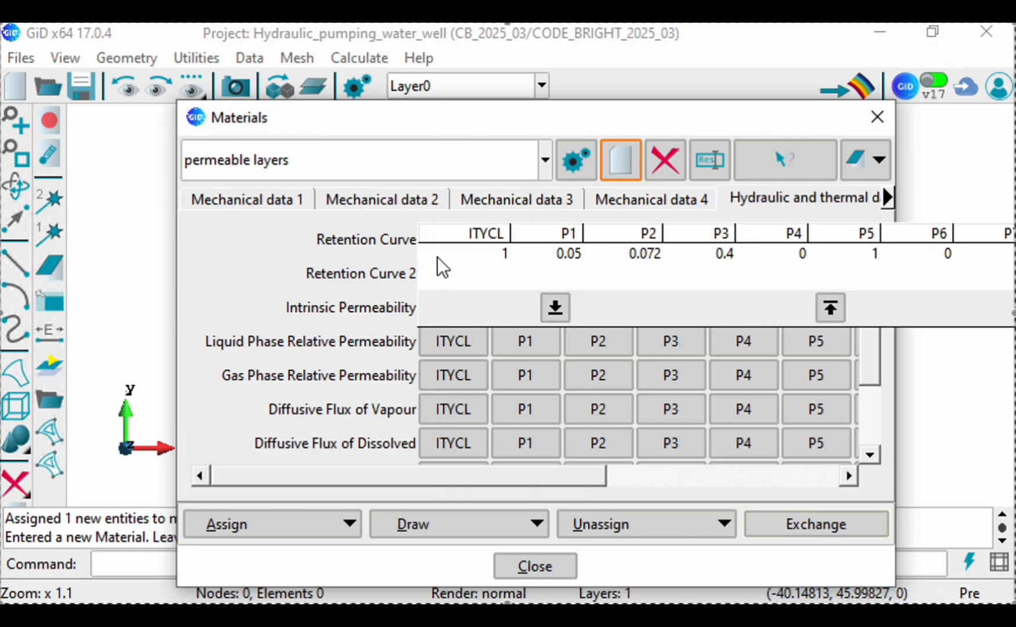
mouse_move(438, 256)
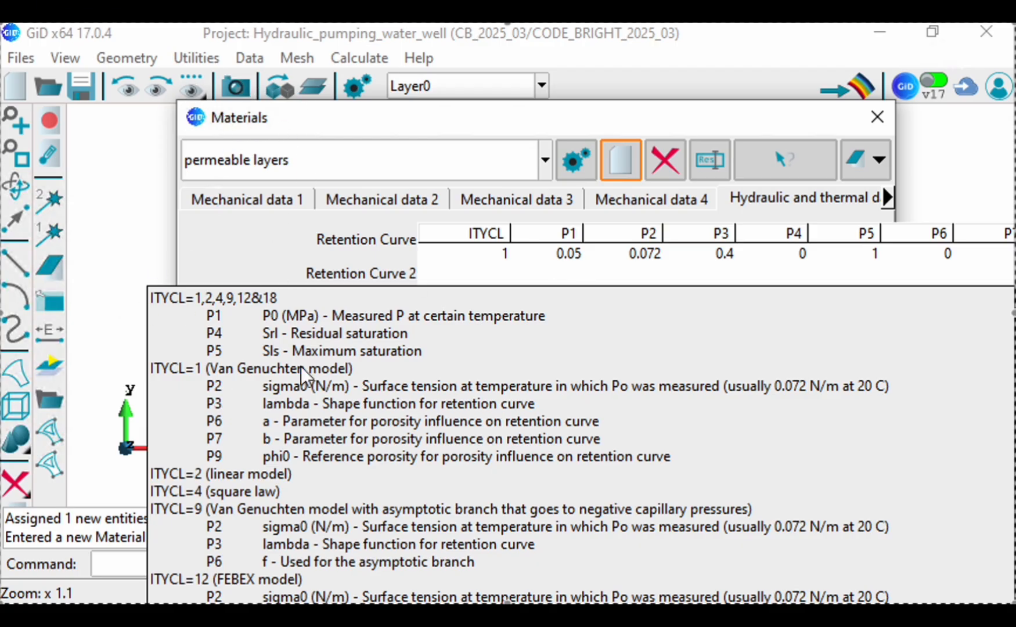
Step: Set P1 of the permeable layers retention curve to 0.01
right_click(642, 267)
left_click(568, 258)
left_click(575, 254)
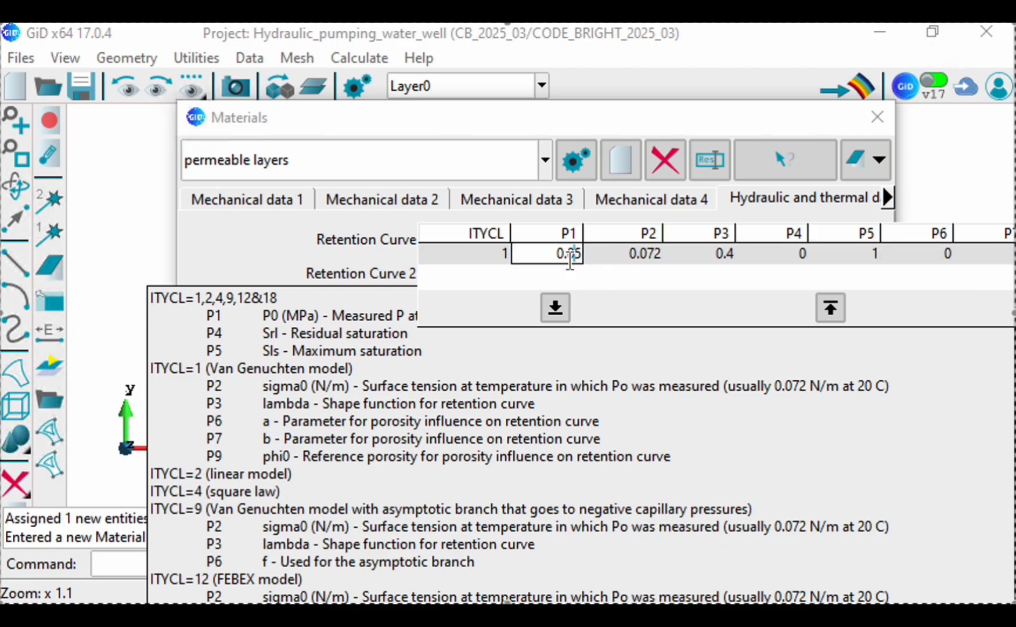
left_click_drag(576, 256, 592, 259)
type("1")
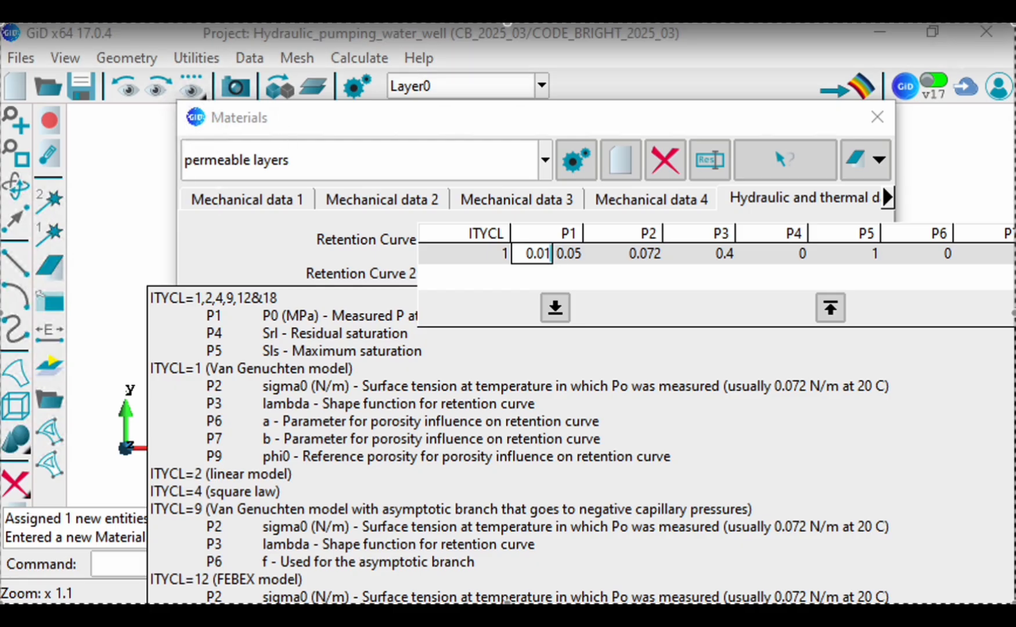
left_click(88, 256)
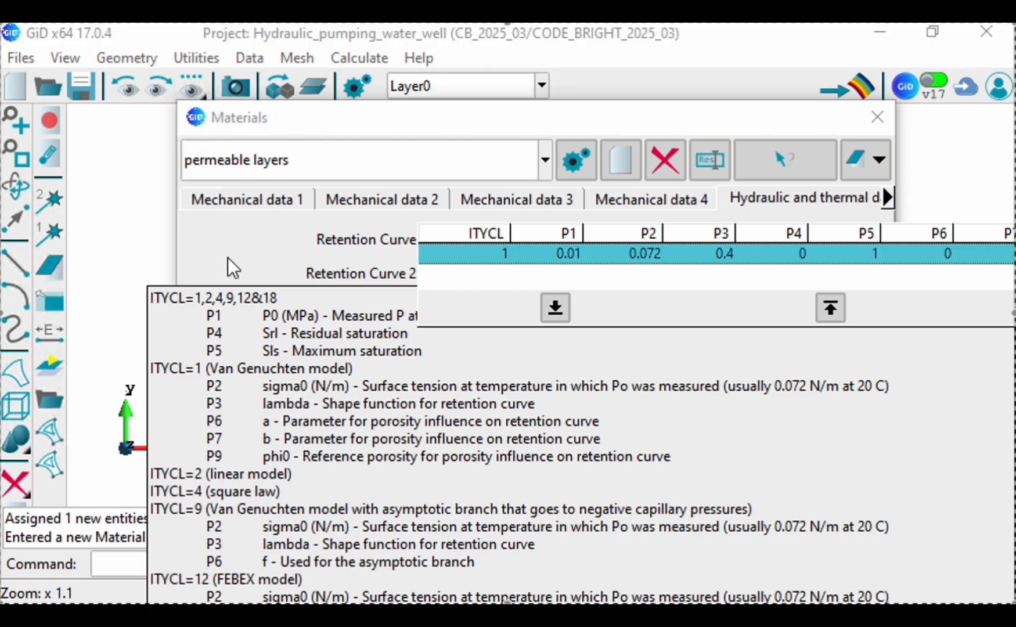
left_click(317, 268)
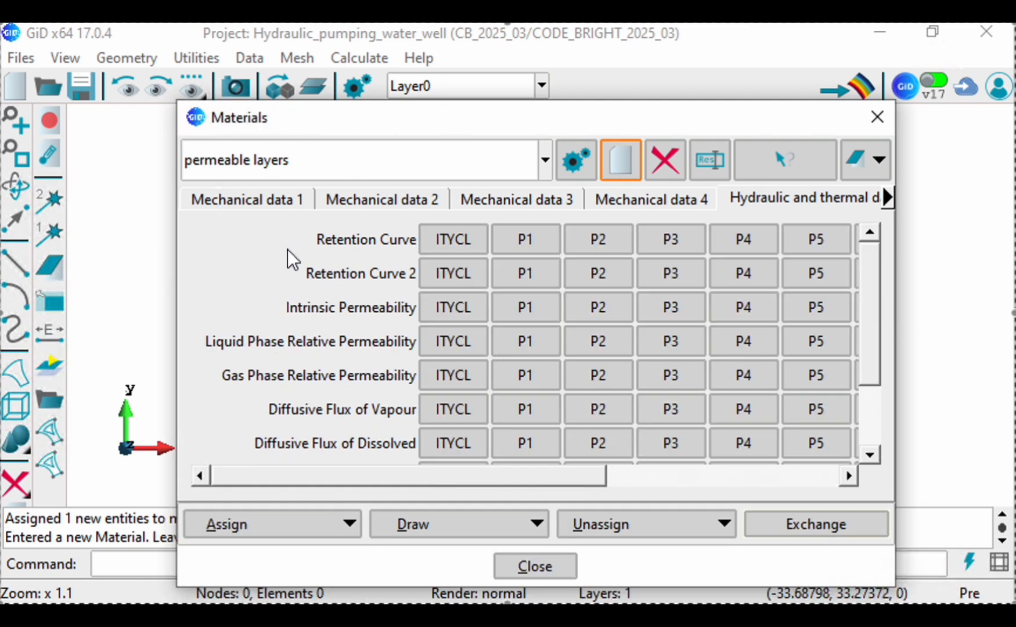
Step: Set the intrinsic permeability of permeable layers to 1e-11 for P1, P2 and P3
mouse_move(471, 321)
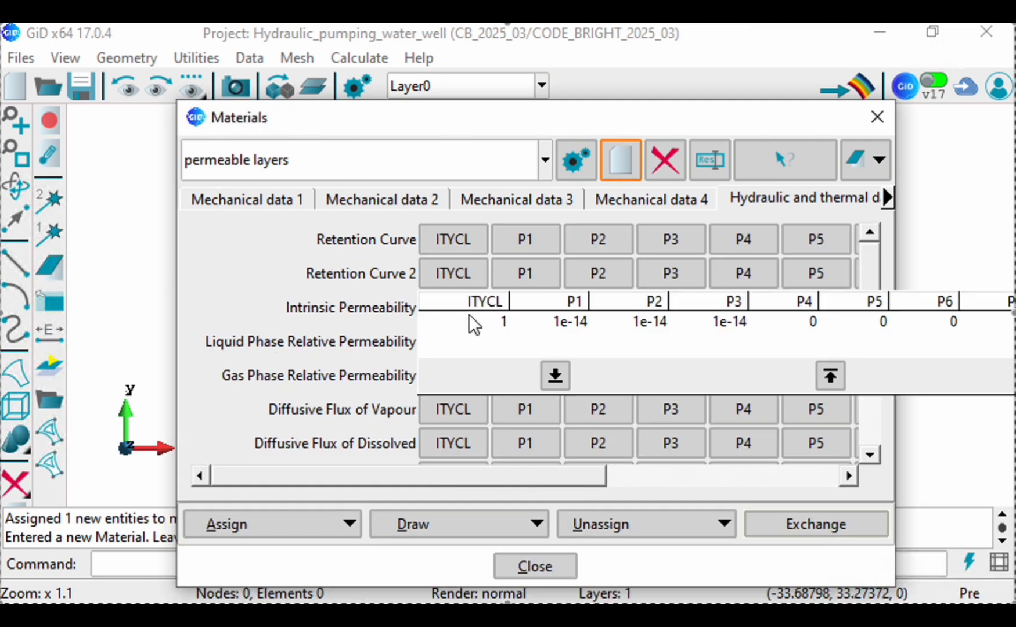
left_click(585, 324)
left_click_drag(588, 325, 582, 324)
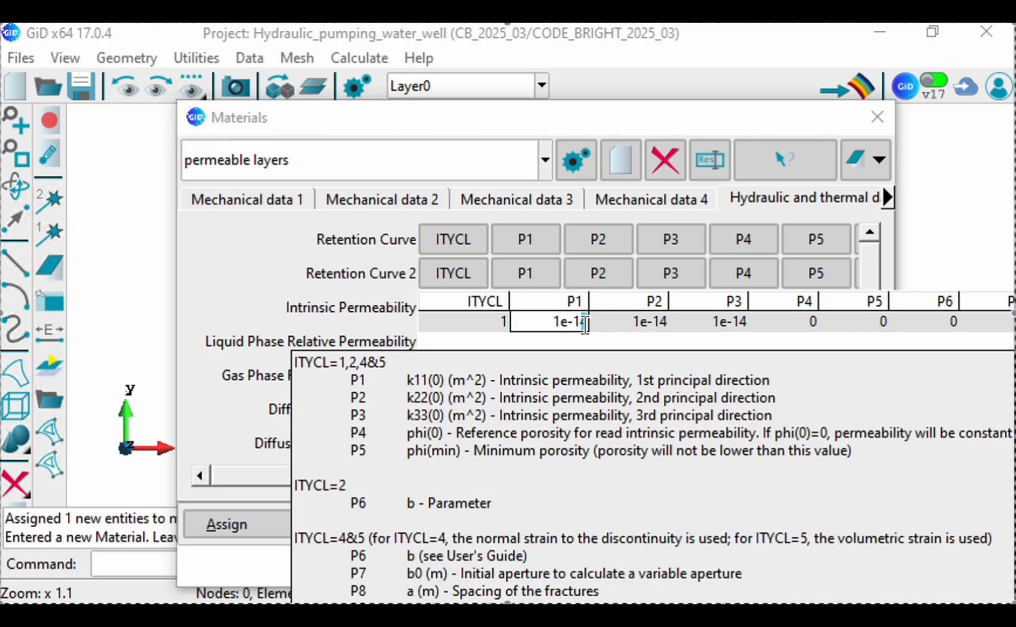
type("1e-1")
left_click(650, 323)
left_click_drag(668, 321, 662, 321)
type("1")
left_click(741, 322)
left_click(743, 324)
left_click_drag(748, 322, 744, 323)
type("1")
key("Return")
left_click(283, 291)
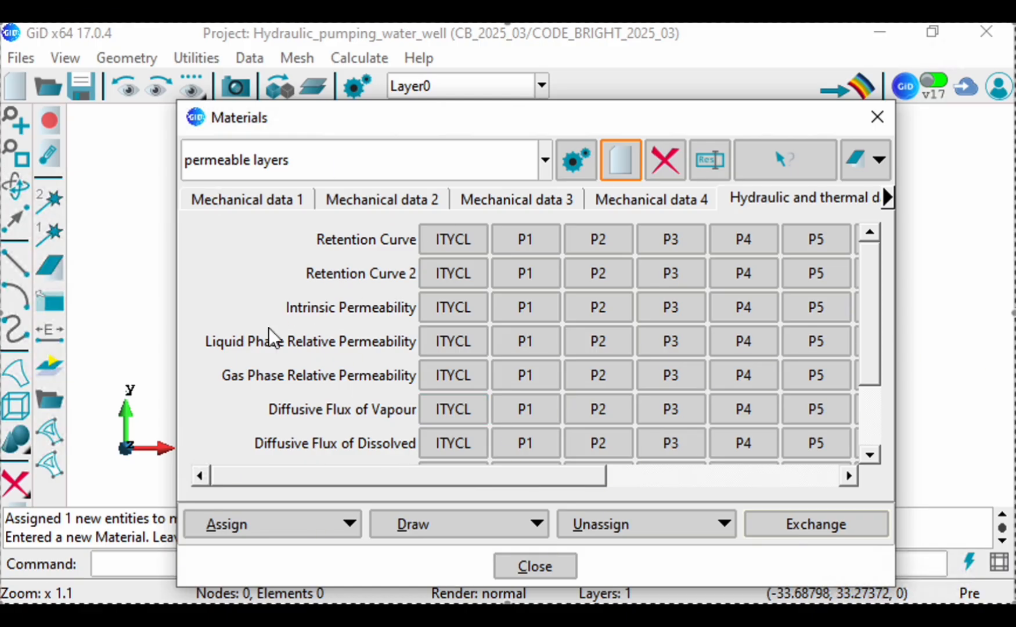
Step: Save the changed permeable layers data and assign the material to the two narrow vertical surfaces flanking the large central surface
left_click_drag(500, 129, 569, 237)
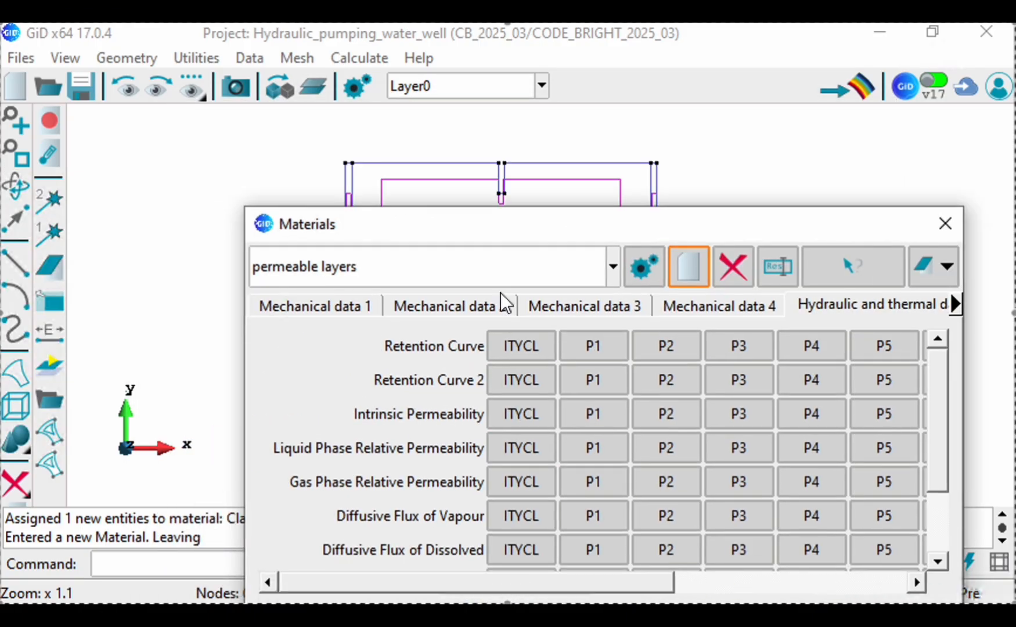
left_click_drag(441, 230, 483, 95)
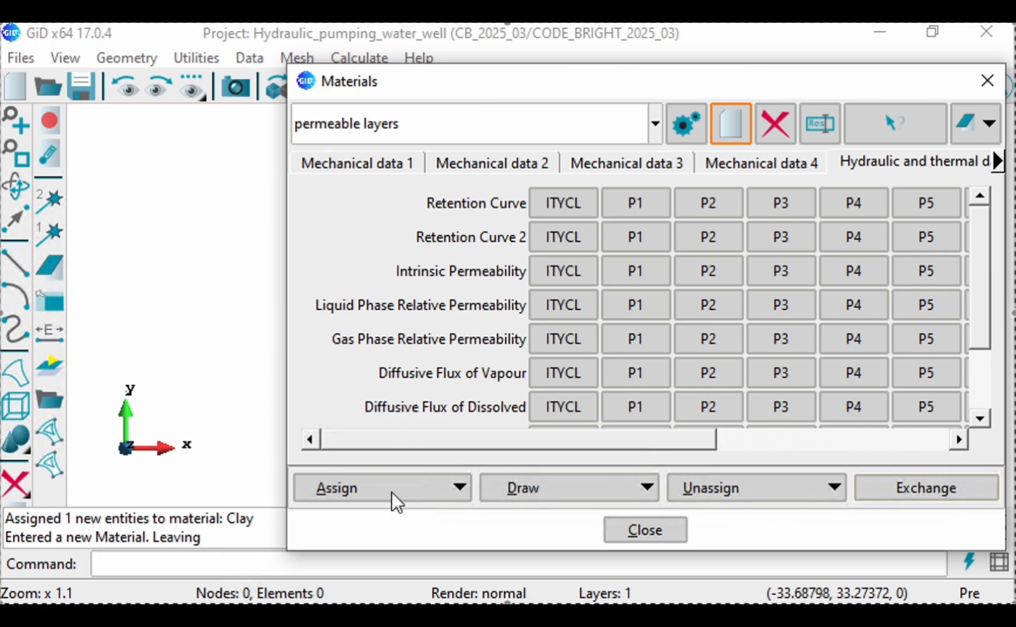
left_click(388, 495)
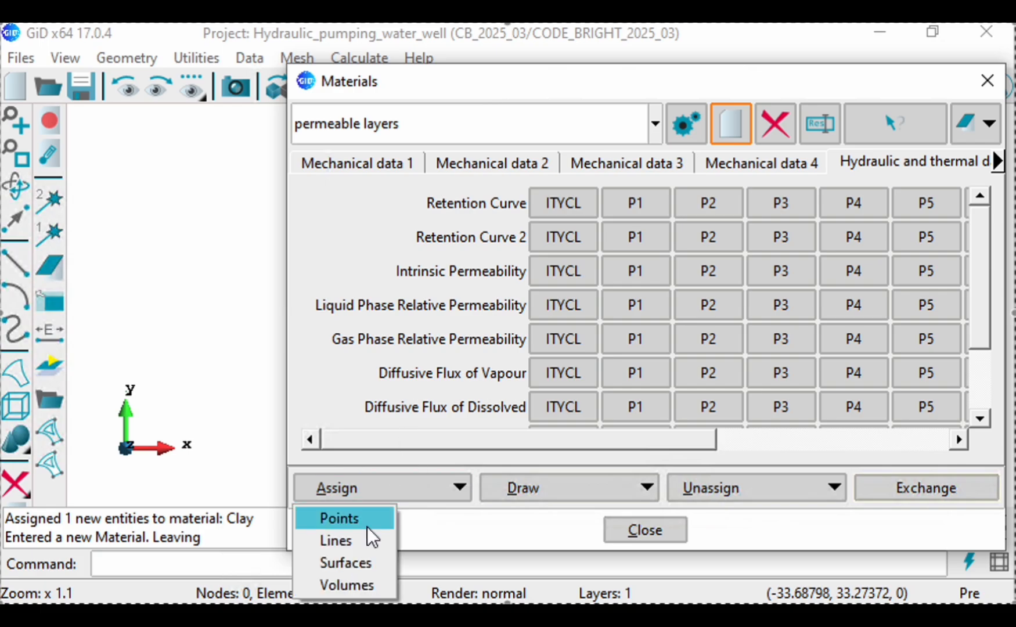
left_click(337, 562)
left_click(226, 531)
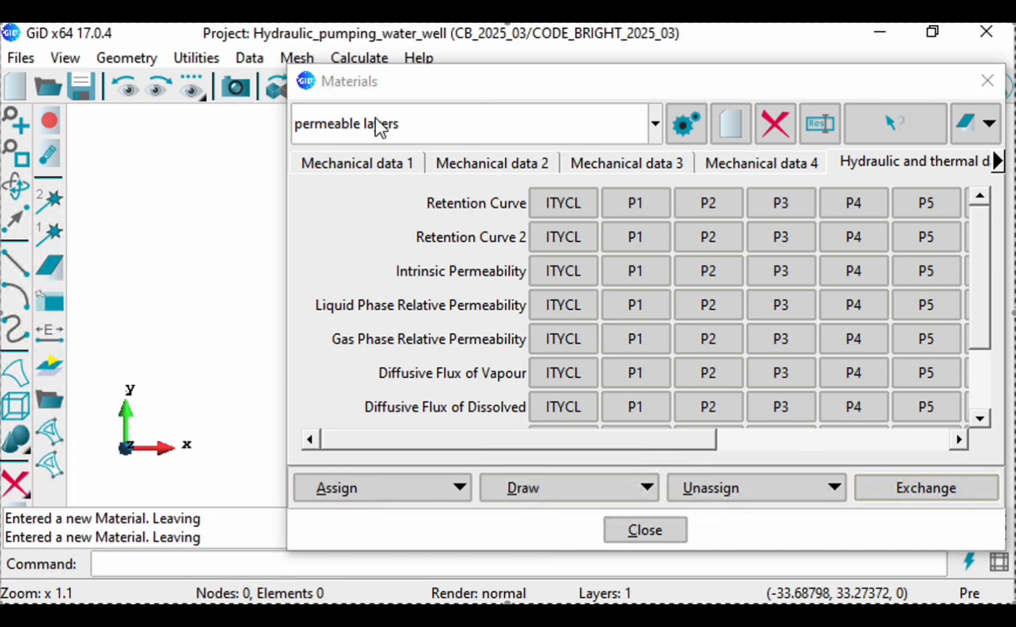
left_click(556, 232)
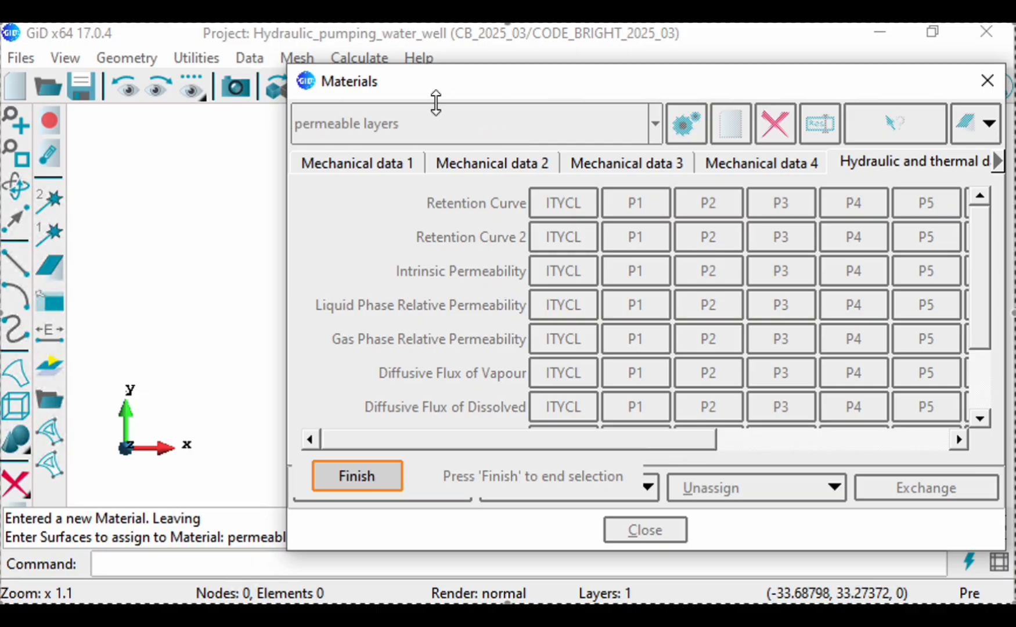
left_click(587, 125)
left_click(636, 166)
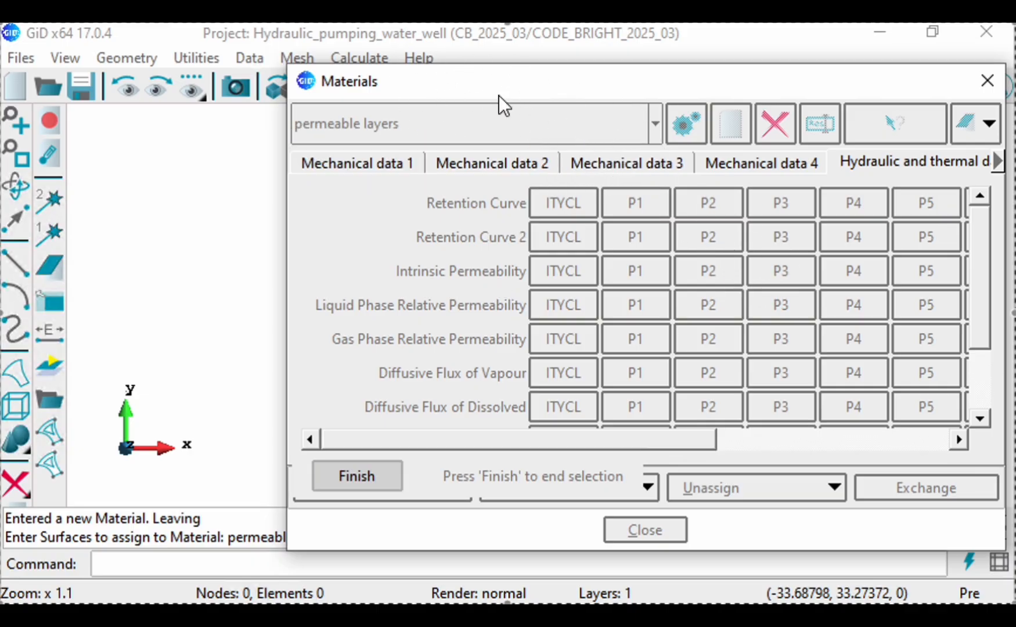
left_click_drag(514, 97, 574, 120)
left_click_drag(673, 86, 624, 386)
scroll(656, 190, "up", 5)
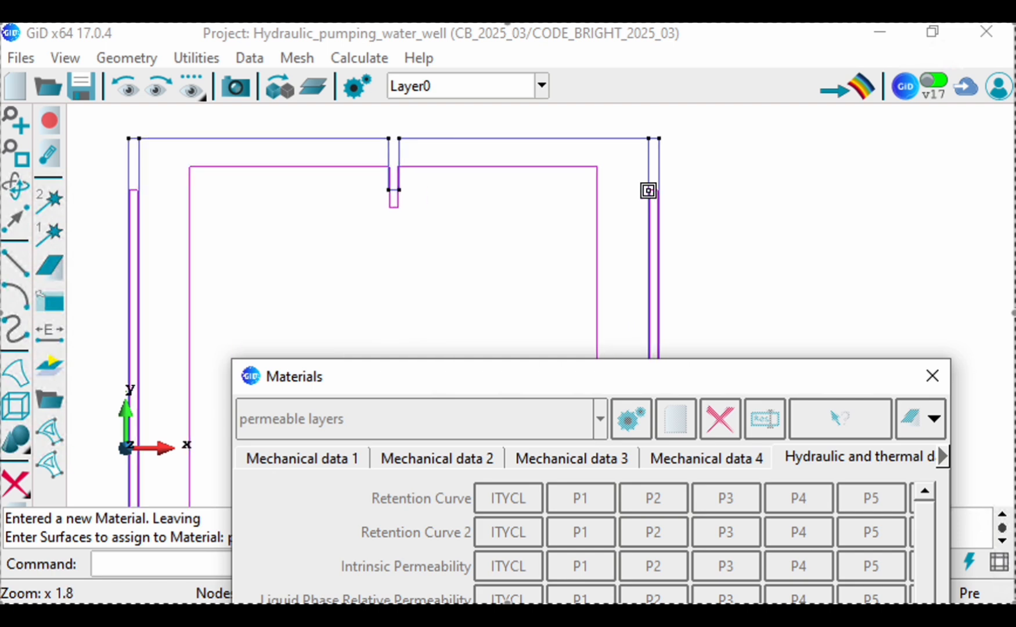
left_click(655, 191)
scroll(624, 177, "down", 4)
scroll(268, 207, "up", 2)
scroll(273, 209, "up", 3)
left_click(322, 192)
scroll(228, 209, "down", 2)
scroll(229, 209, "down", 3)
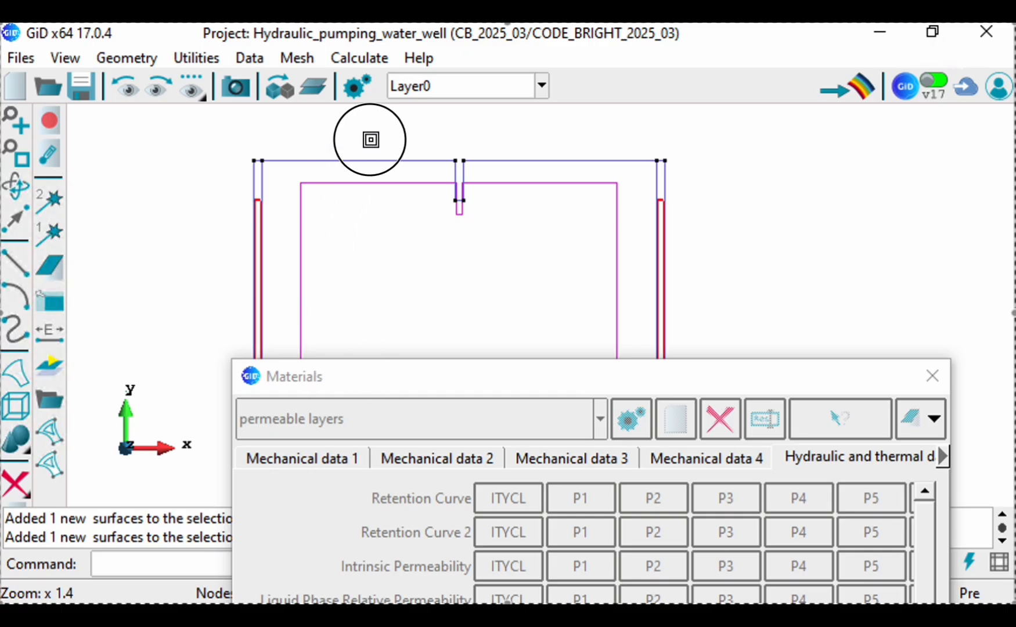
mouse_move(538, 380)
left_mouse_down()
mouse_move(580, 313)
mouse_move(607, 119)
mouse_move(581, 91)
left_mouse_up()
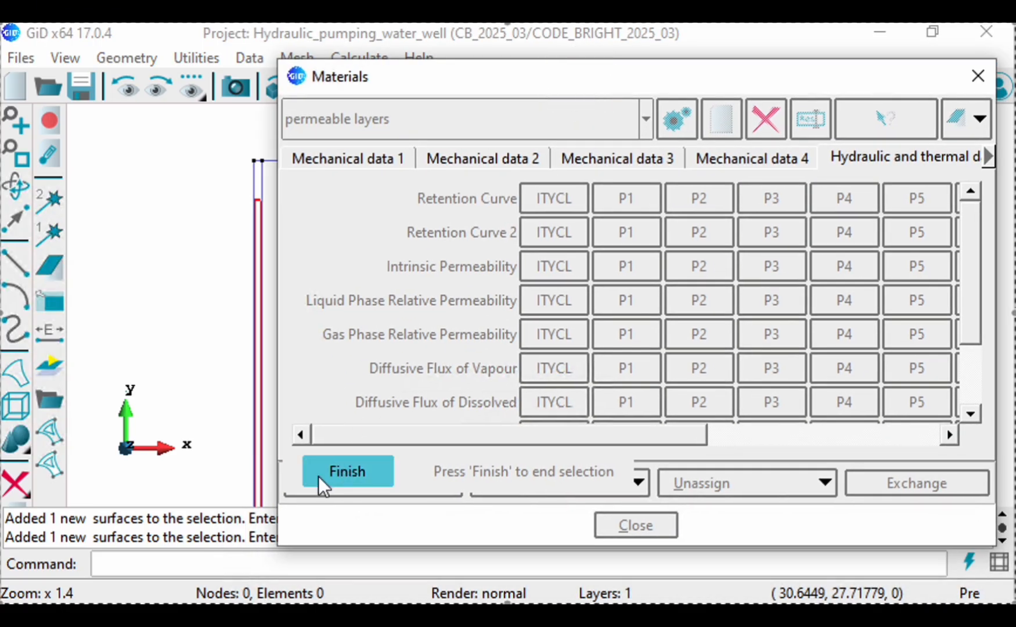
left_click(342, 480)
Step: Draw all materials on the geometry to check their assignment, closing the Materials window for a full view
left_click(553, 489)
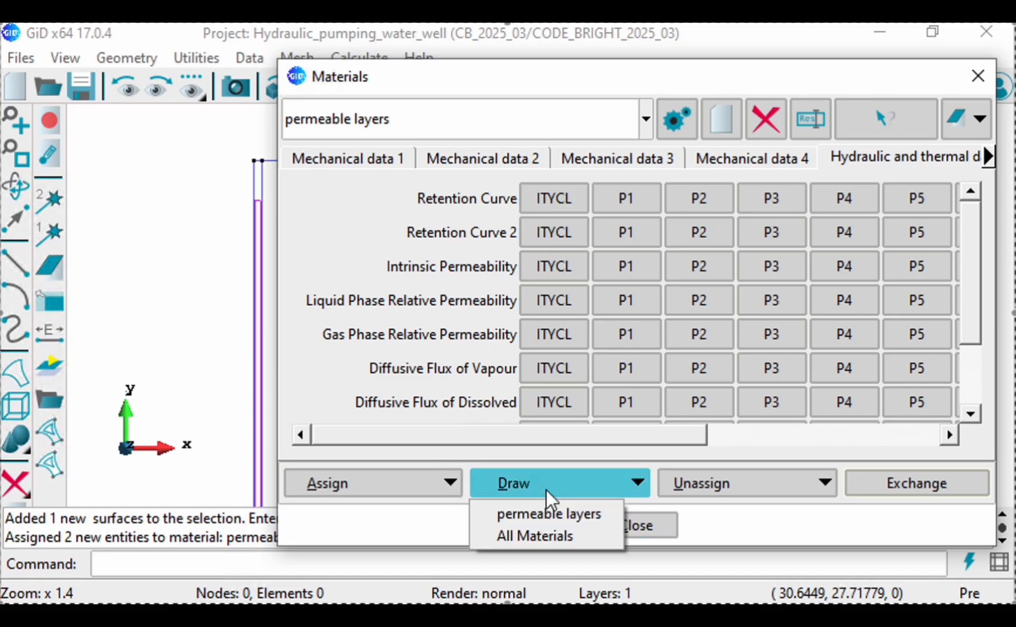
left_click(530, 537)
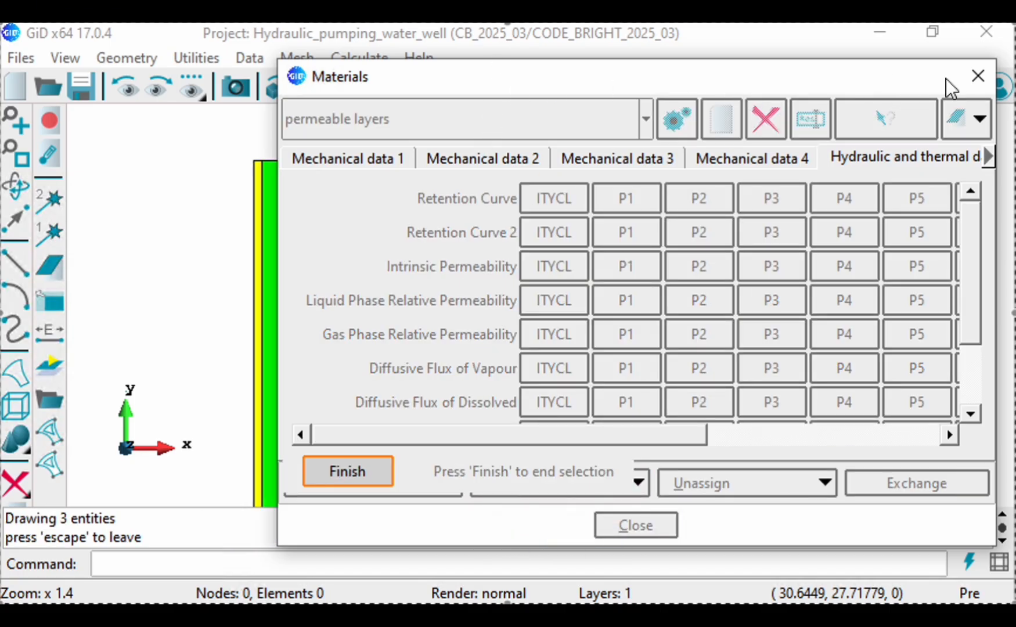
left_click(979, 76)
scroll(482, 296, "down", 3)
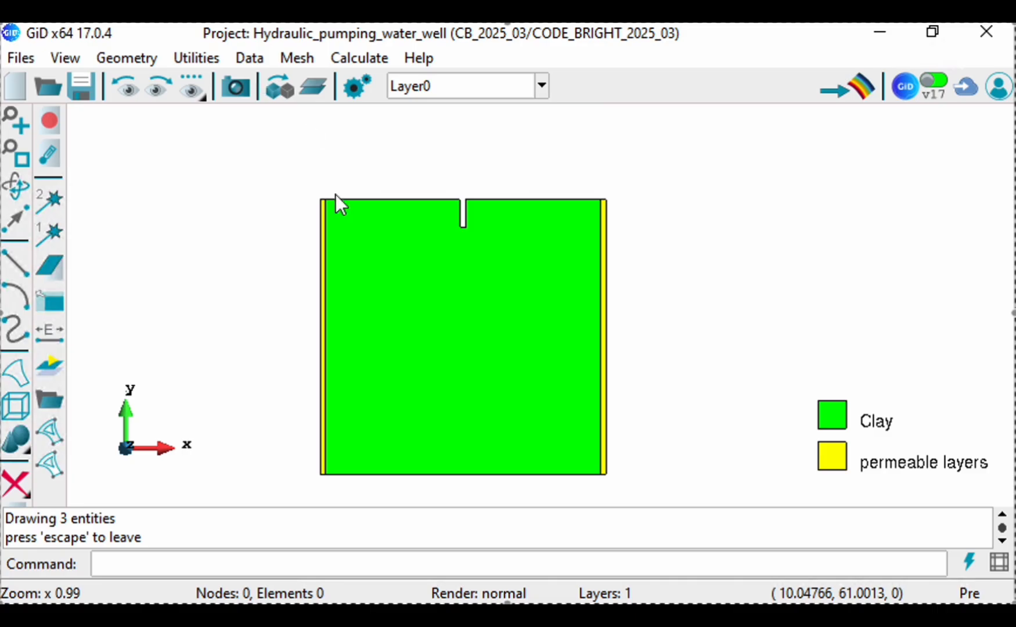
Step: Open the Conditions window and choose the Initial porosity condition for surfaces
left_click(249, 58)
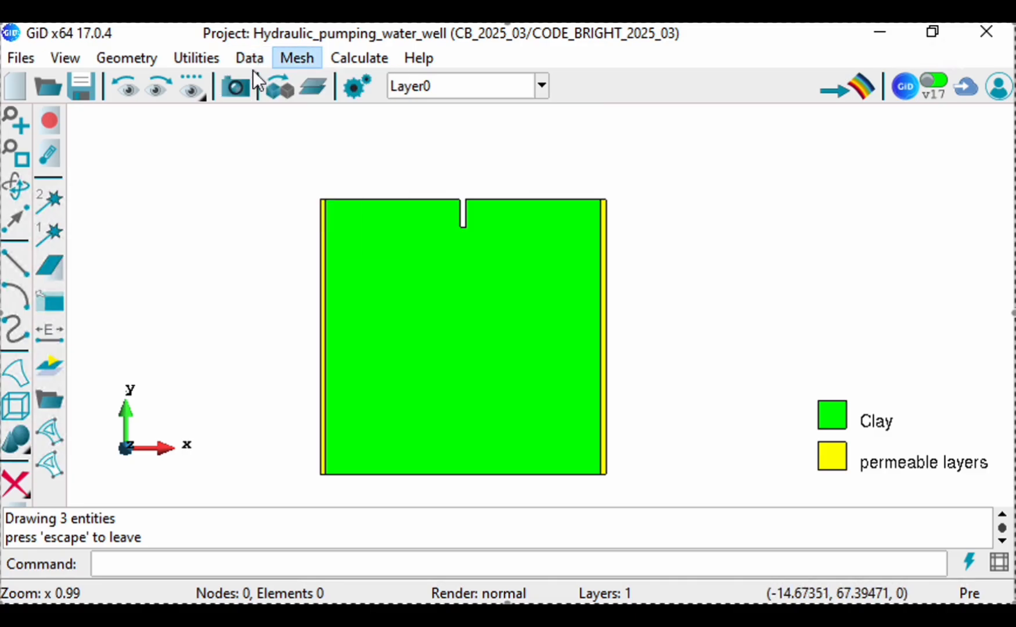
mouse_move(253, 54)
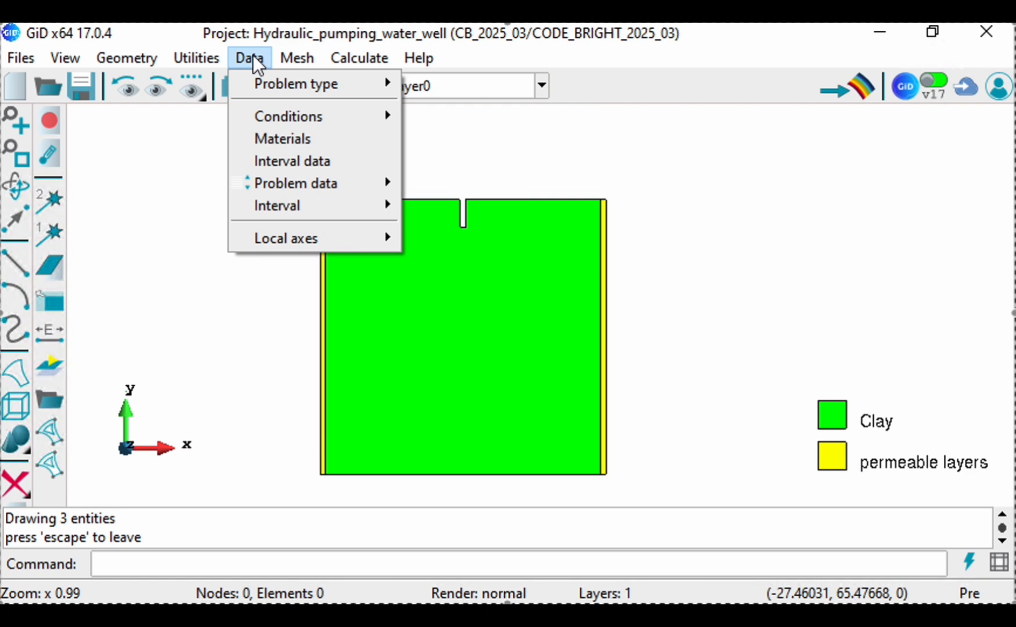
mouse_move(255, 113)
left_click(425, 119)
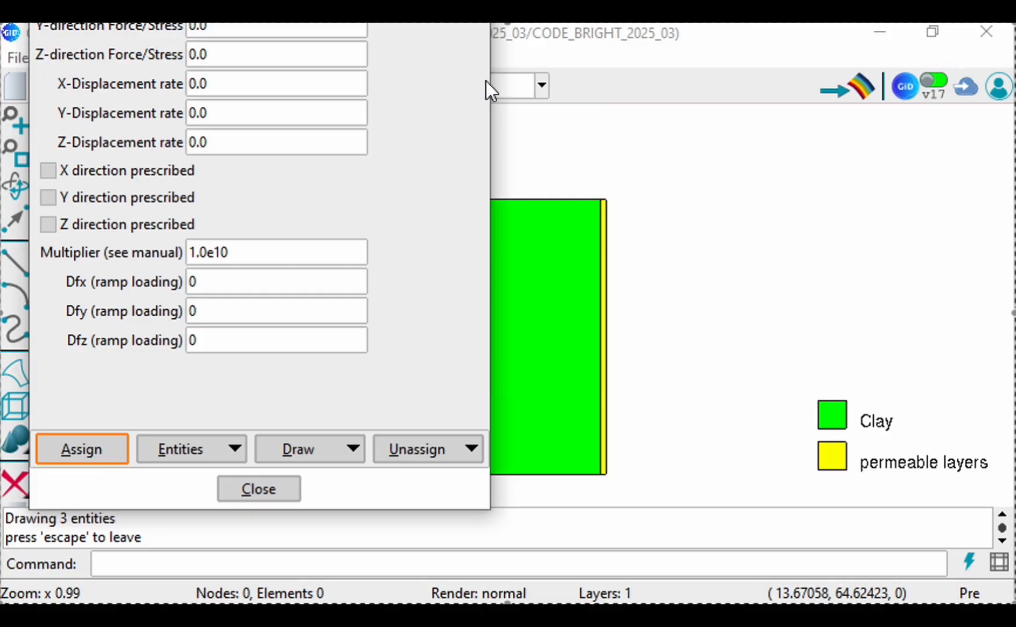
left_click_drag(488, 507, 413, 221)
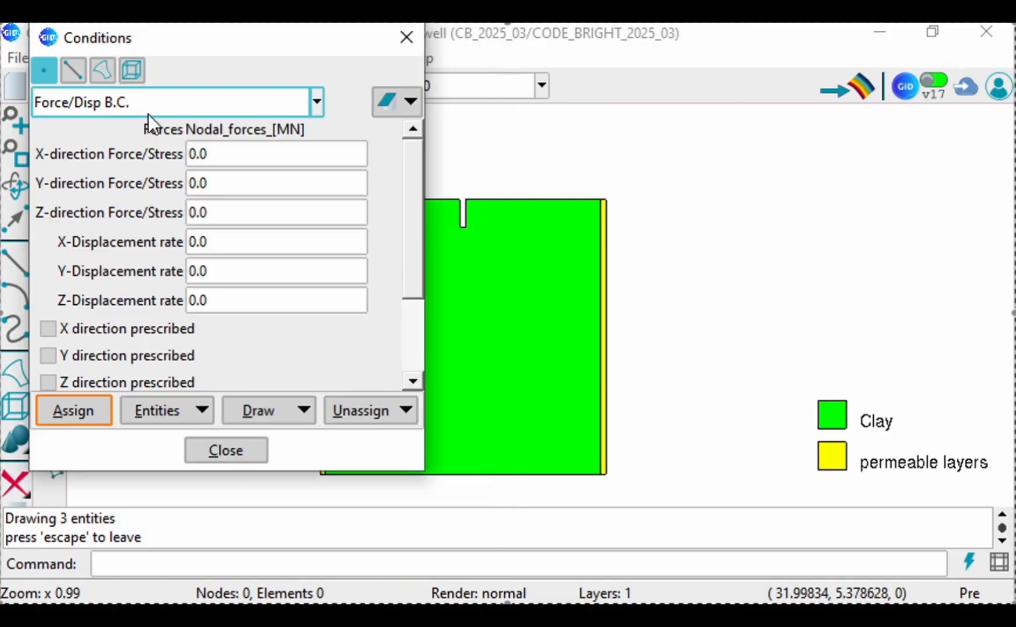
left_click(95, 76)
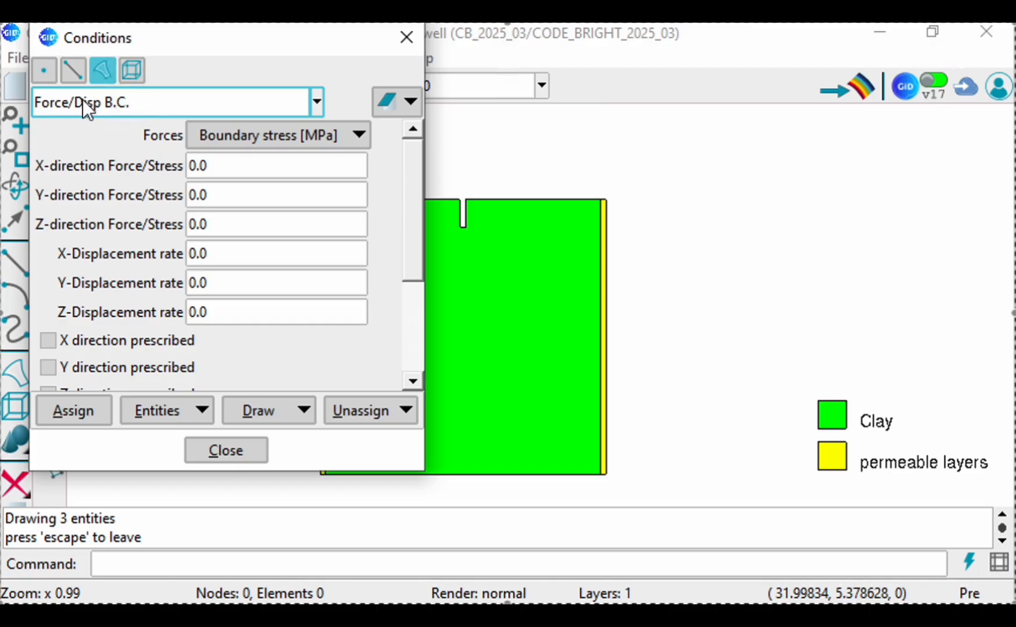
left_click(82, 102)
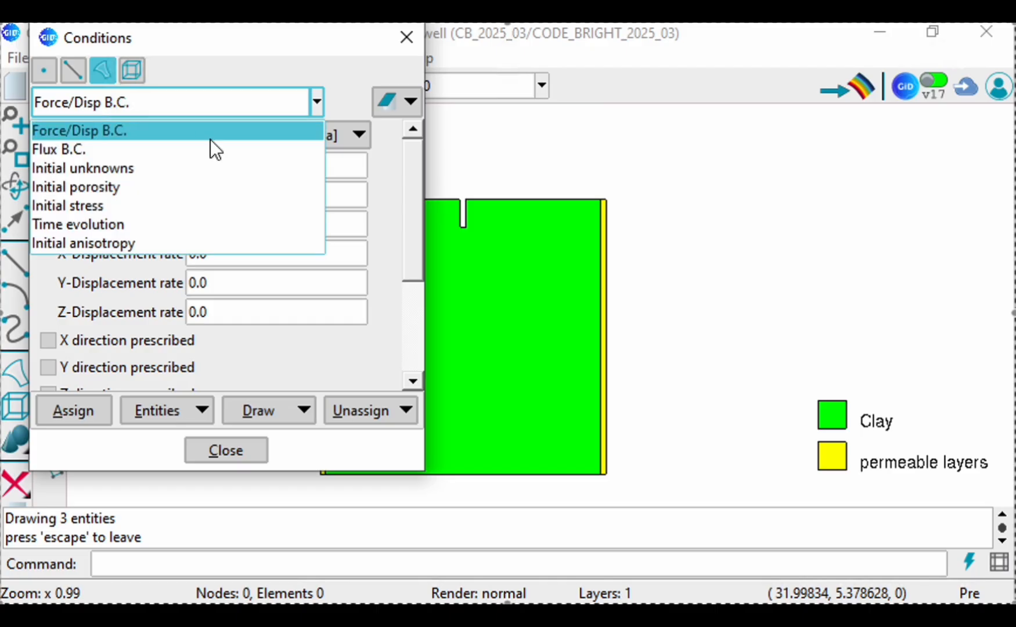
left_click(76, 188)
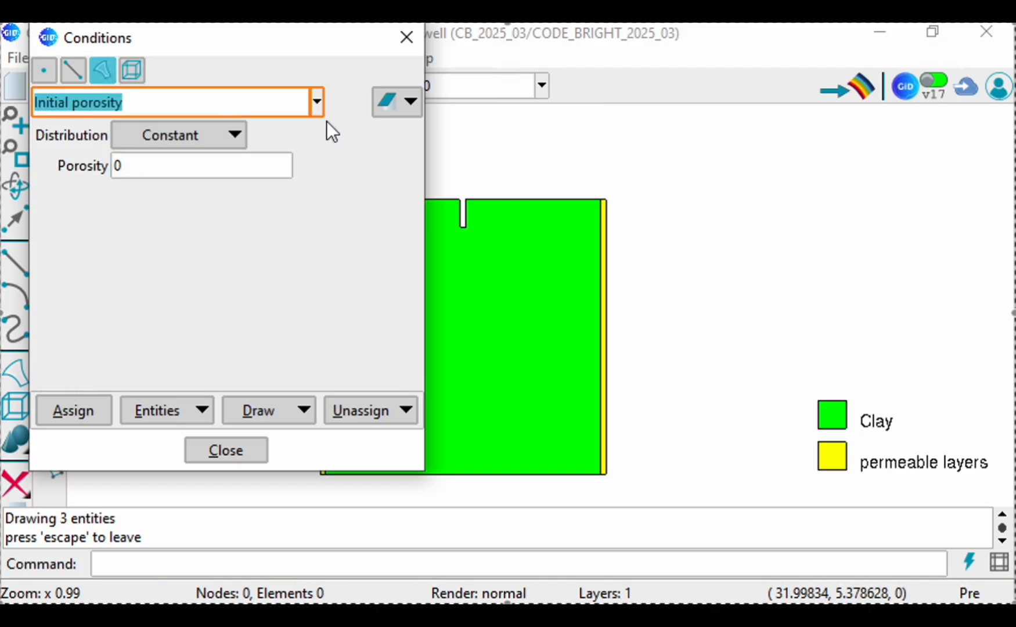
Step: Set the initial porosity to 0.3 with a constant distribution
left_click_drag(292, 39, 271, 41)
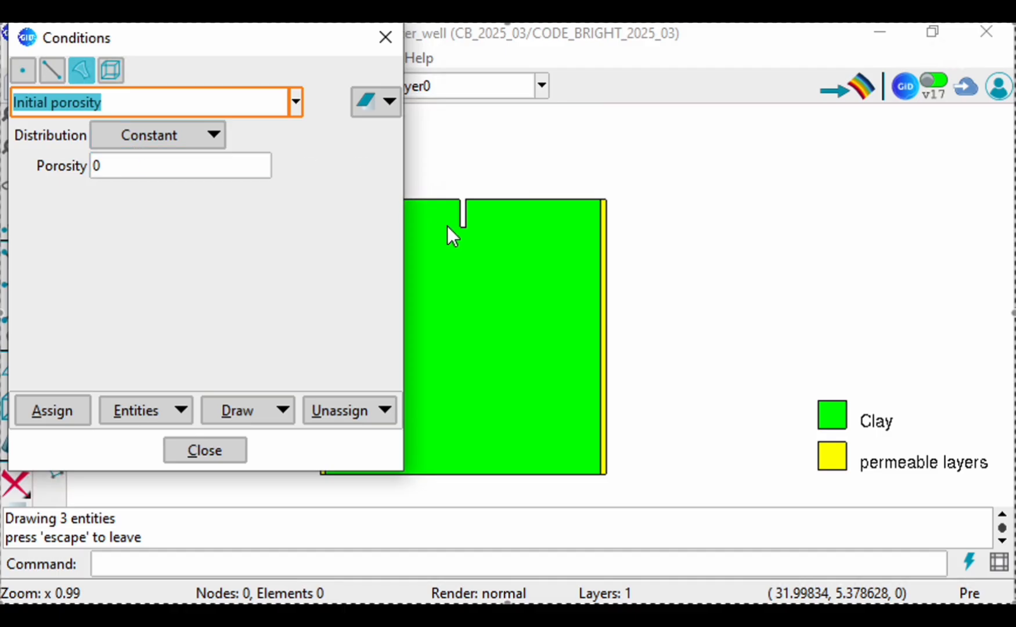
scroll(928, 217, "down", 2)
scroll(590, 273, "up", 3)
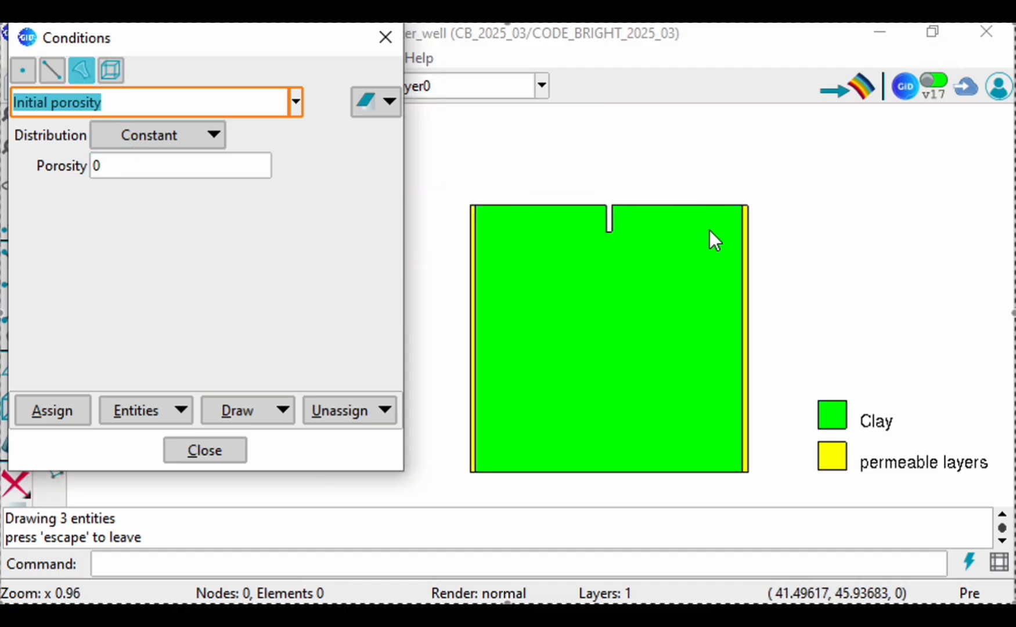
left_click(96, 167)
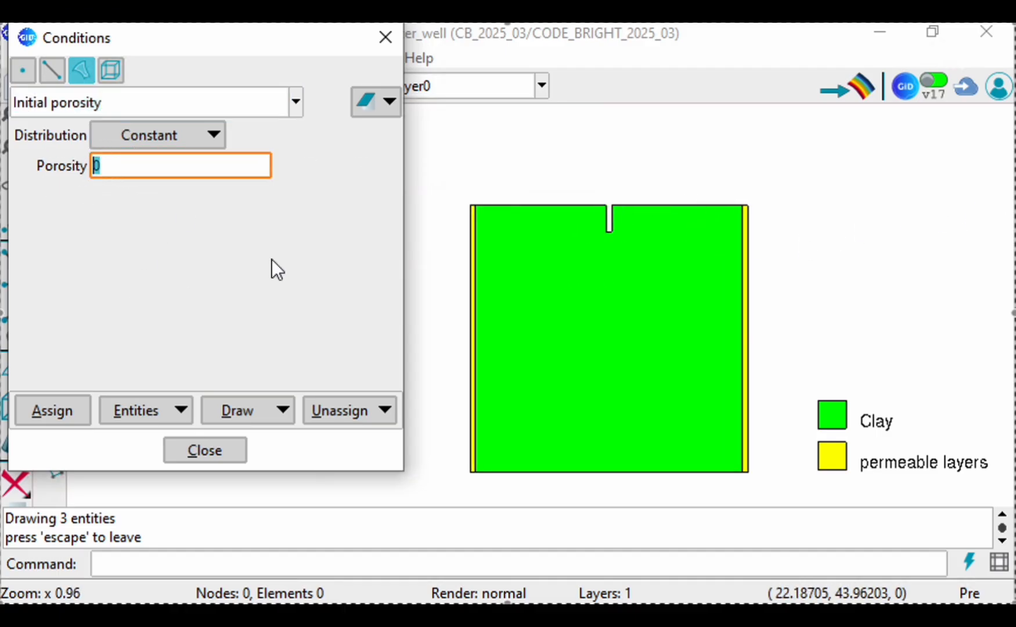
type("0.4")
key("BackSpace")
type("33")
key("BackSpace")
Step: Assign the constant initial porosity of 0.3 to the large central surface
left_click(38, 415)
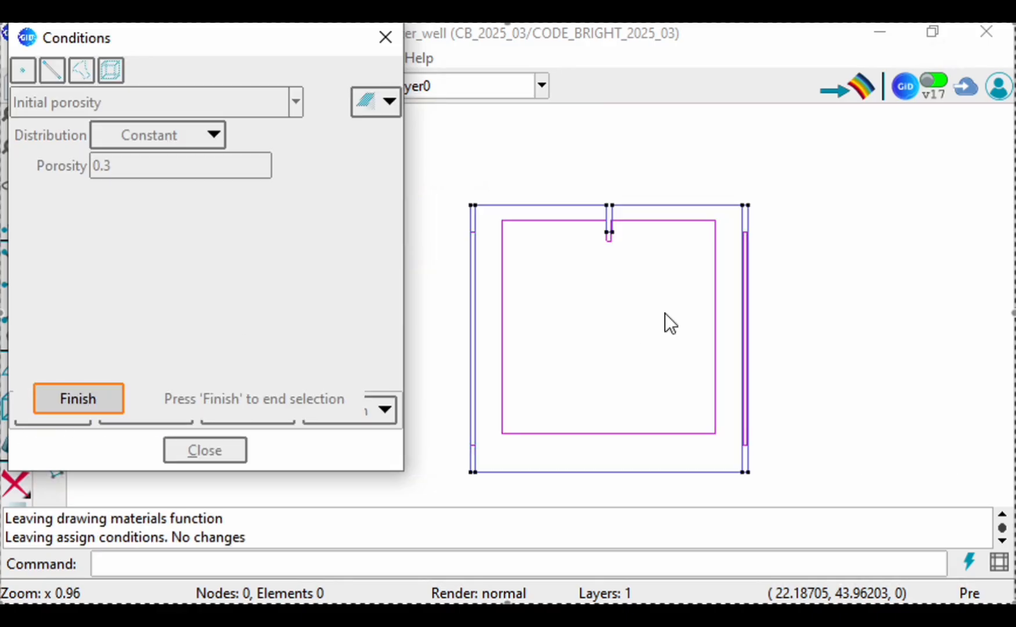
left_click(502, 271)
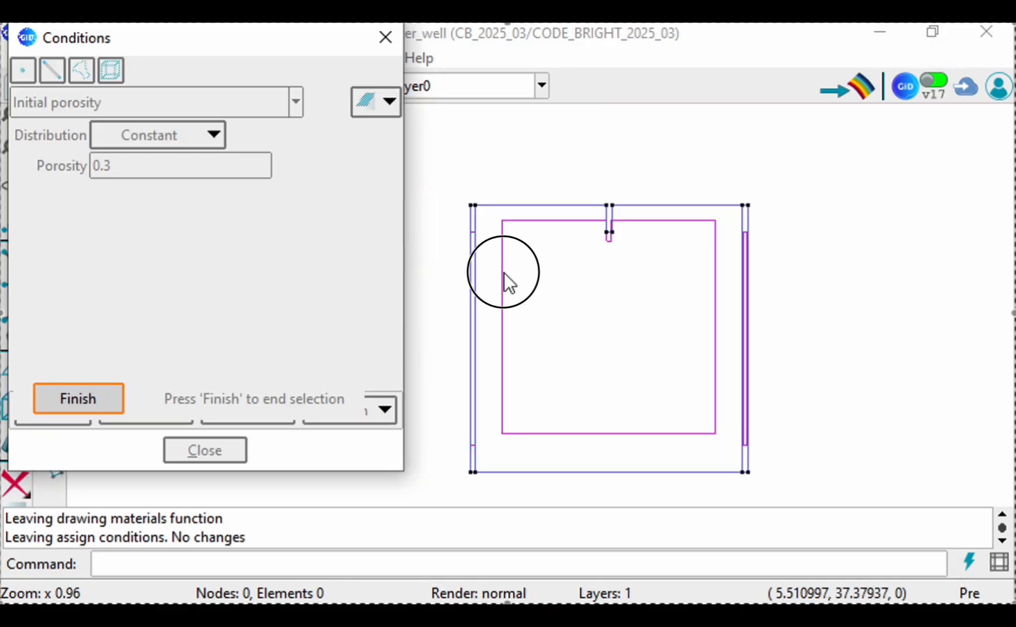
left_click(507, 356)
left_click(250, 46)
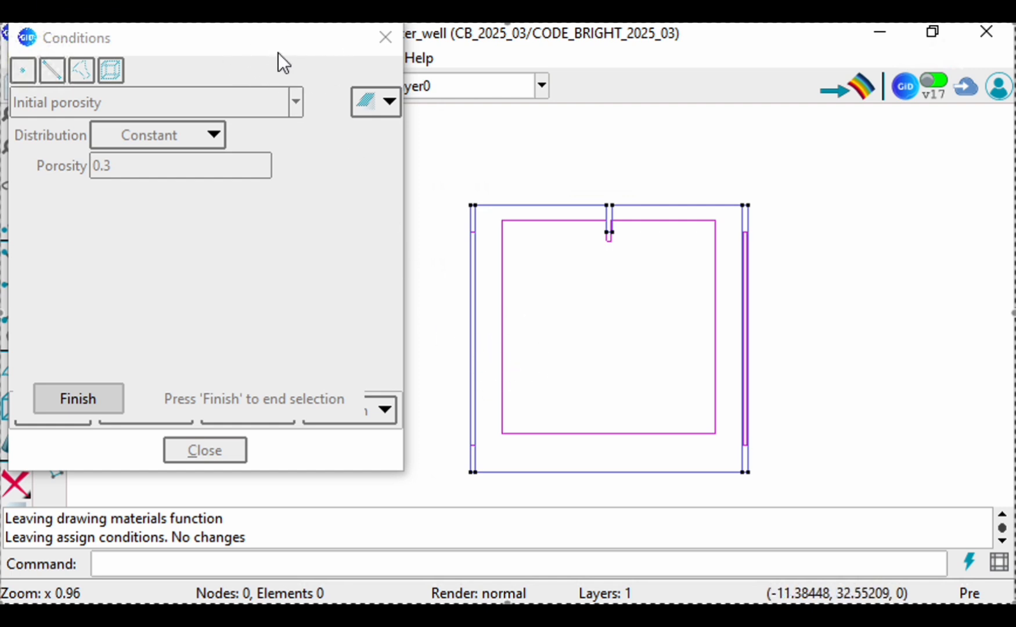
left_click_drag(71, 41, 126, 50)
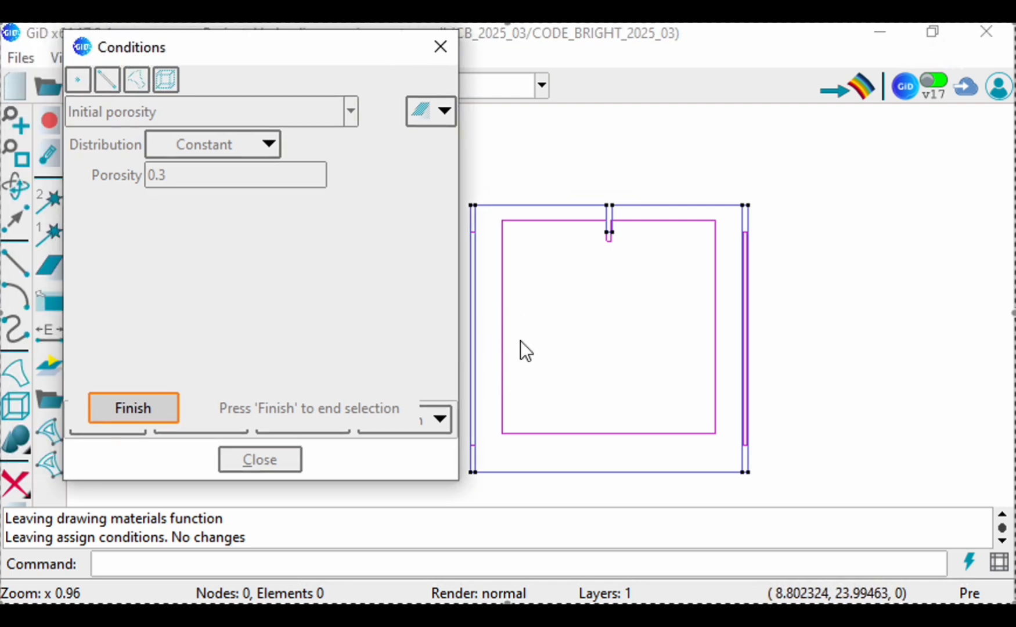
left_click(505, 332)
left_click(157, 407)
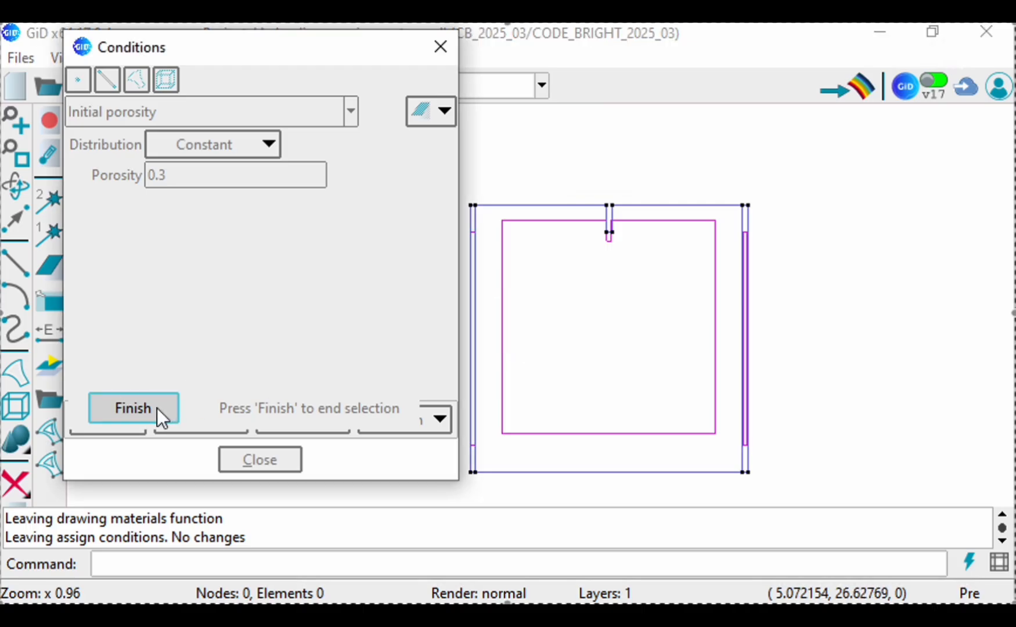
left_click(113, 420)
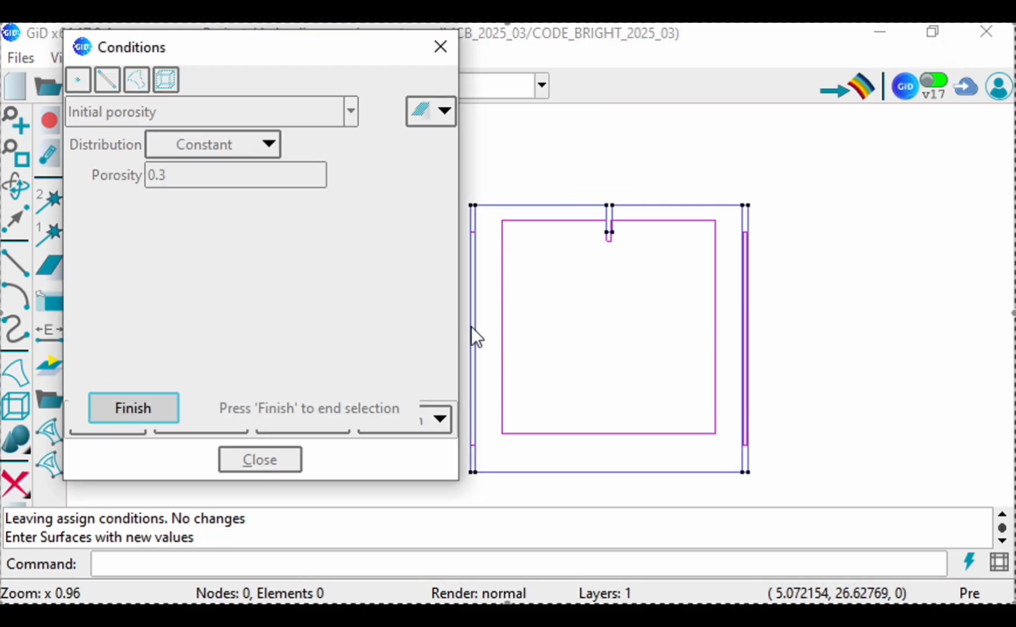
left_click(501, 303)
left_click(158, 415)
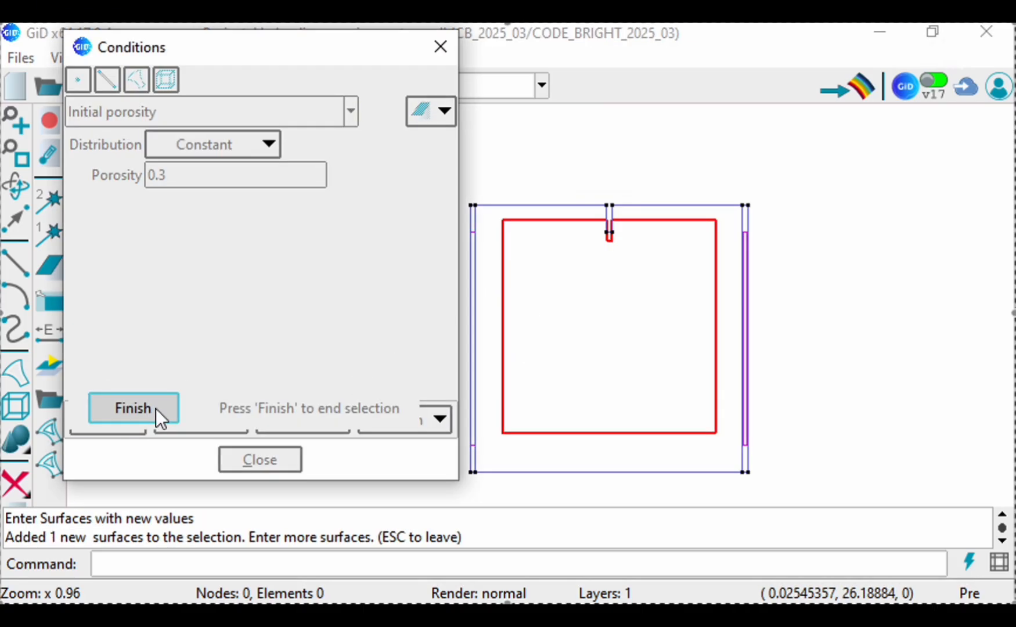
Step: Set the initial porosity to 0.9 and assign it to the two narrow vertical surfaces at the model's sides
left_click_drag(158, 172, 183, 169)
key("BackSpace")
type("9")
left_click(116, 419)
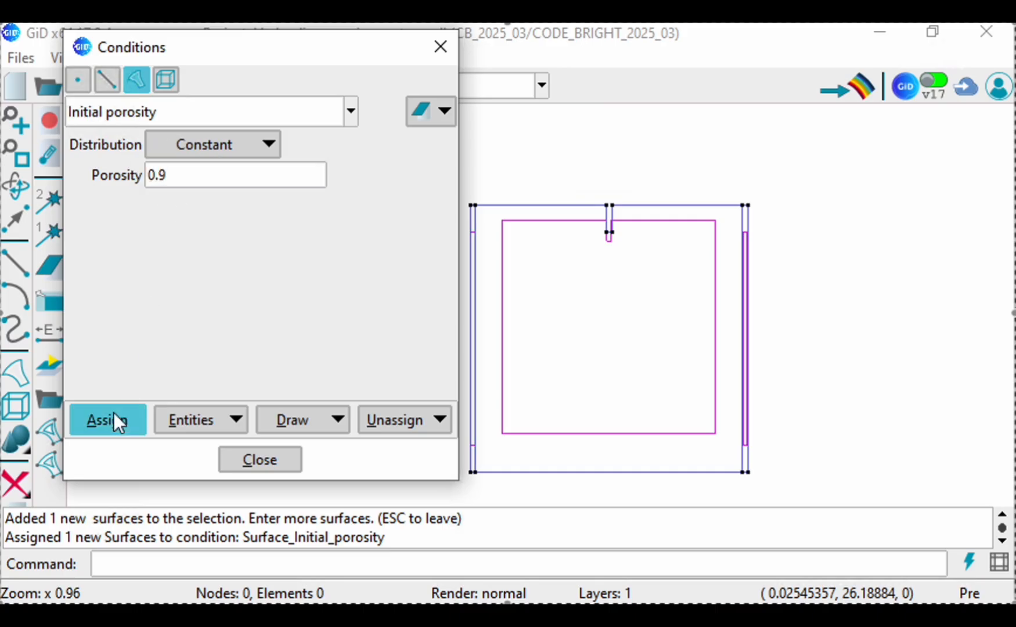
left_click(745, 237)
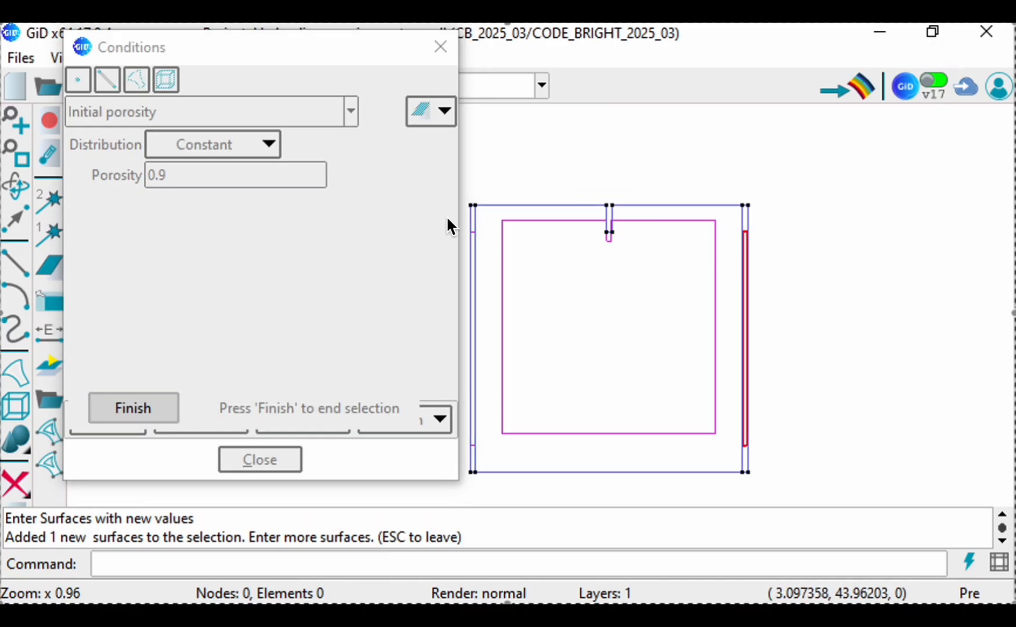
left_click(473, 232)
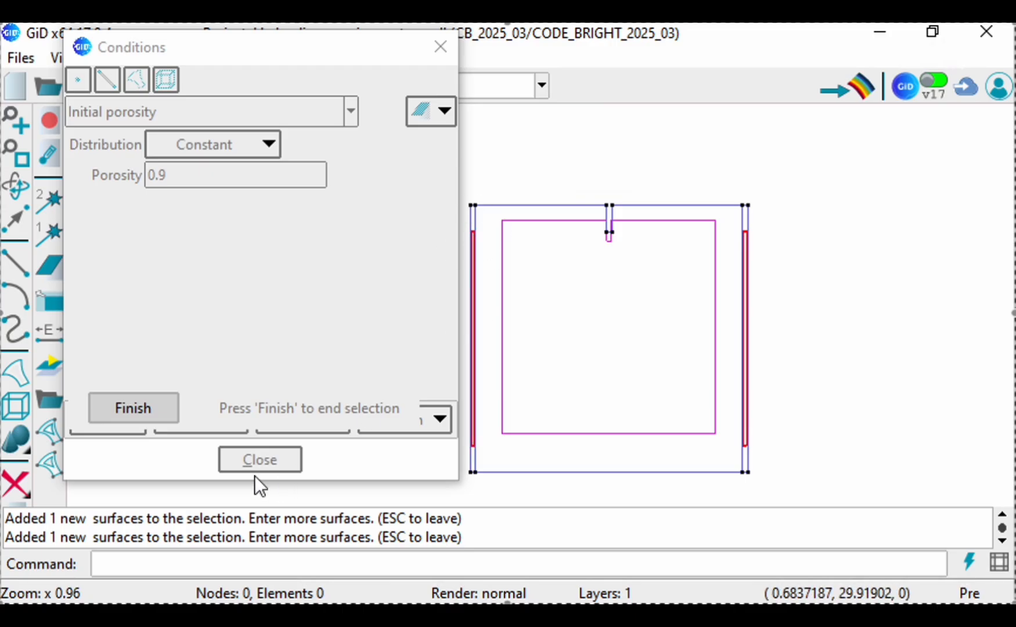
left_click(171, 409)
Step: Draw the initial porosity condition by colors to check its assignment on the surfaces, and leave the drawing mode
left_click(328, 420)
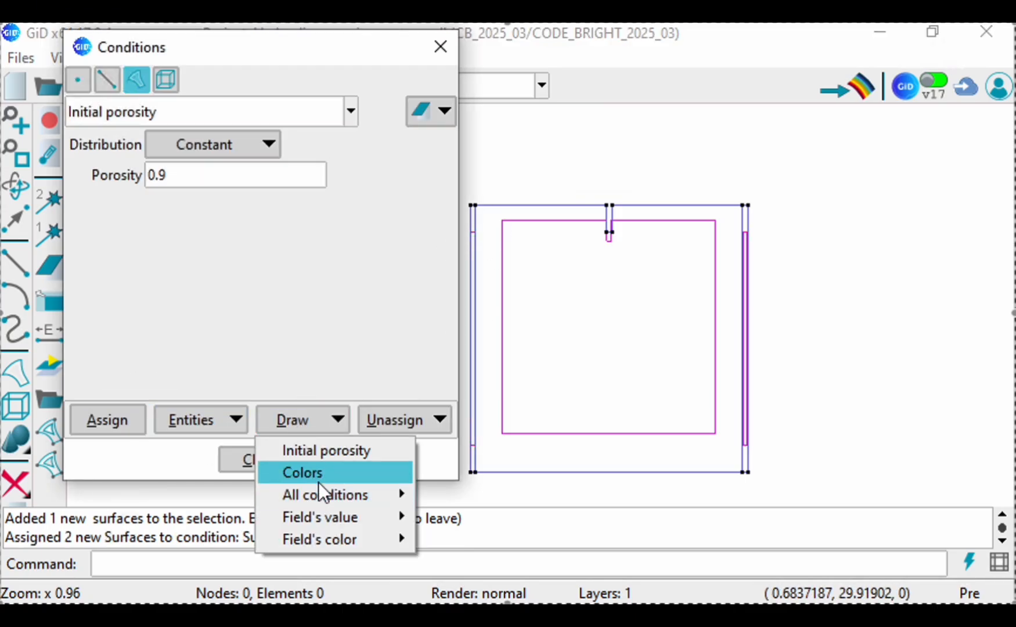
left_click(313, 475)
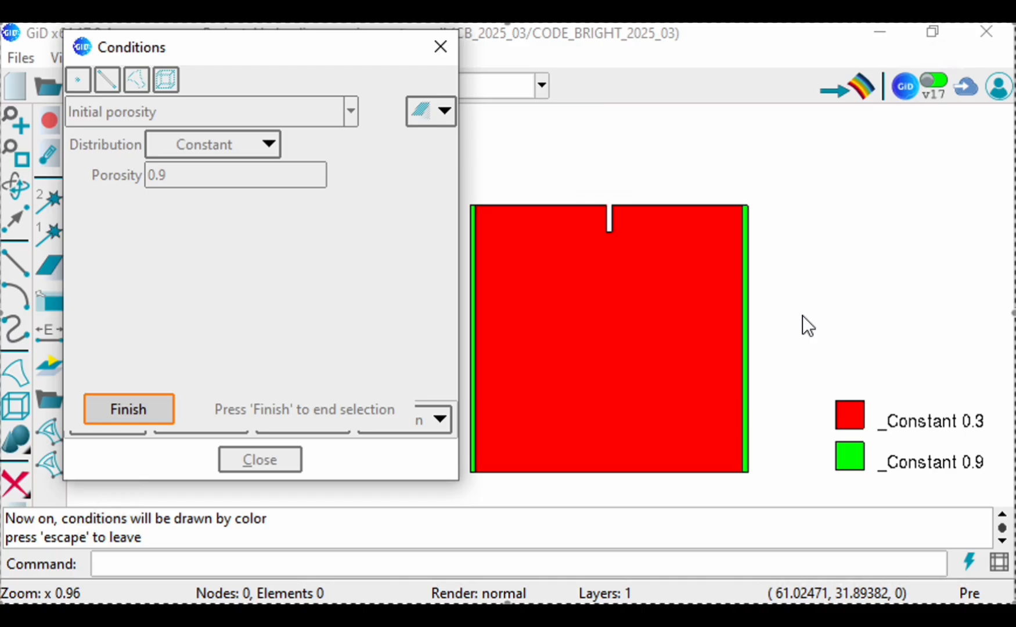
scroll(909, 229, "down", 1)
scroll(622, 284, "up", 2)
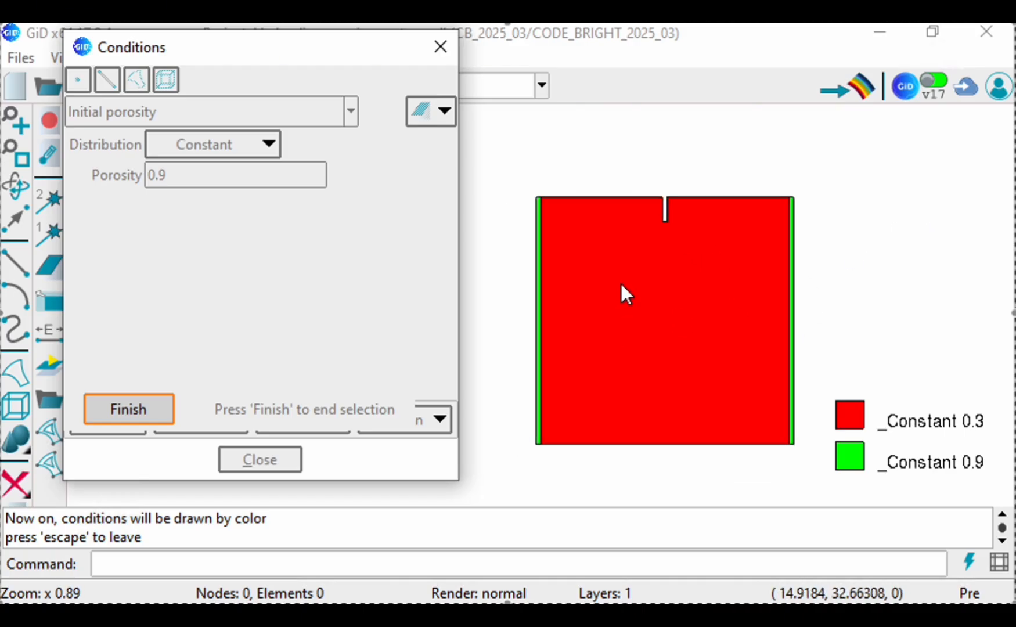
scroll(535, 308, "down", 1)
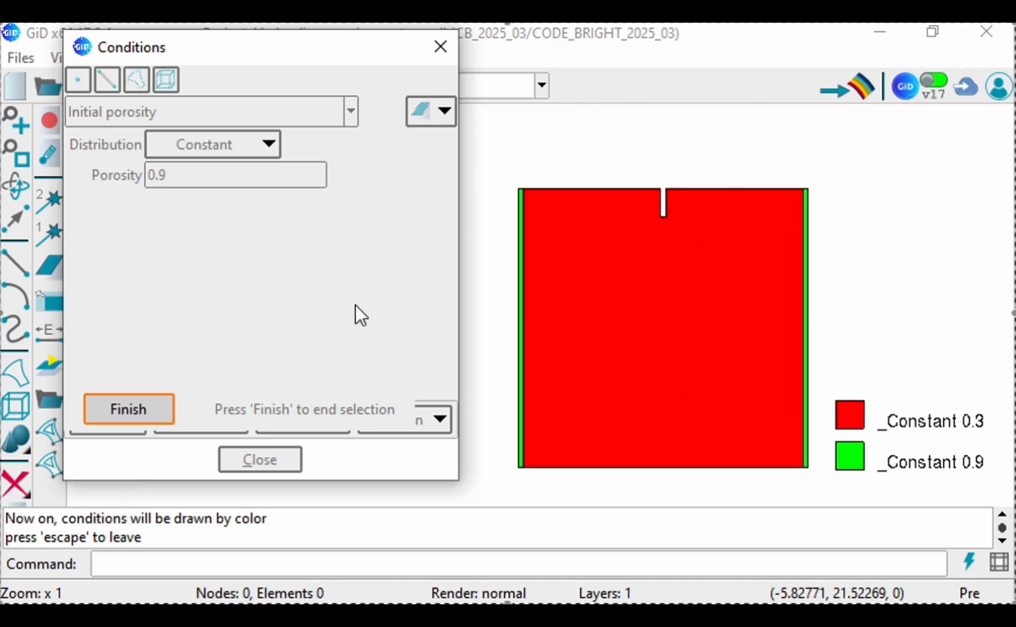
left_click(128, 415)
Step: Choose the Initial unknowns condition for surfaces and set its distribution to Linear
left_click(138, 81)
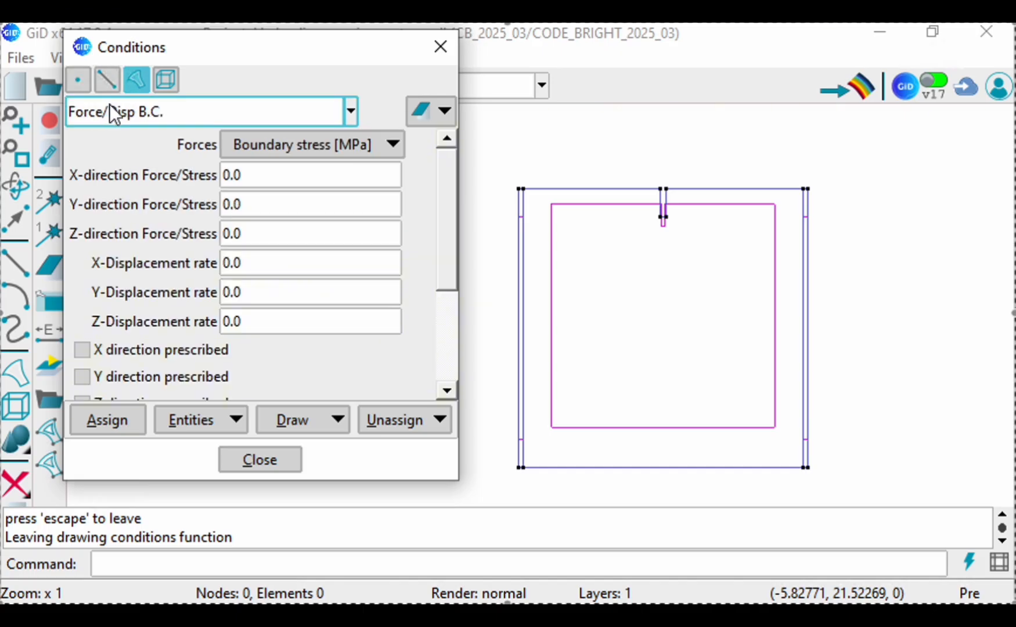
left_click(123, 108)
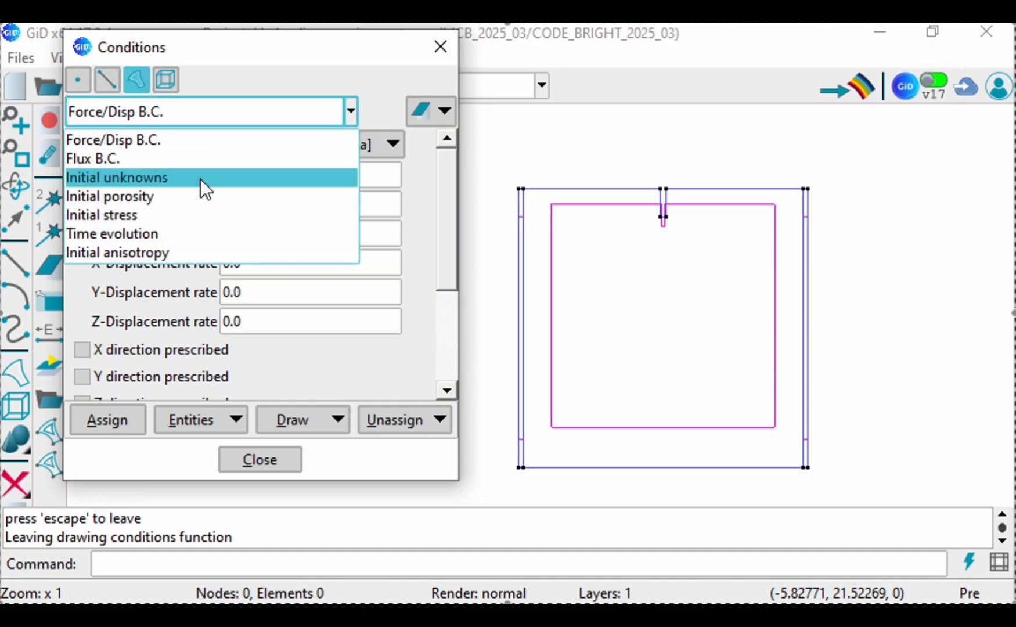
left_click(233, 177)
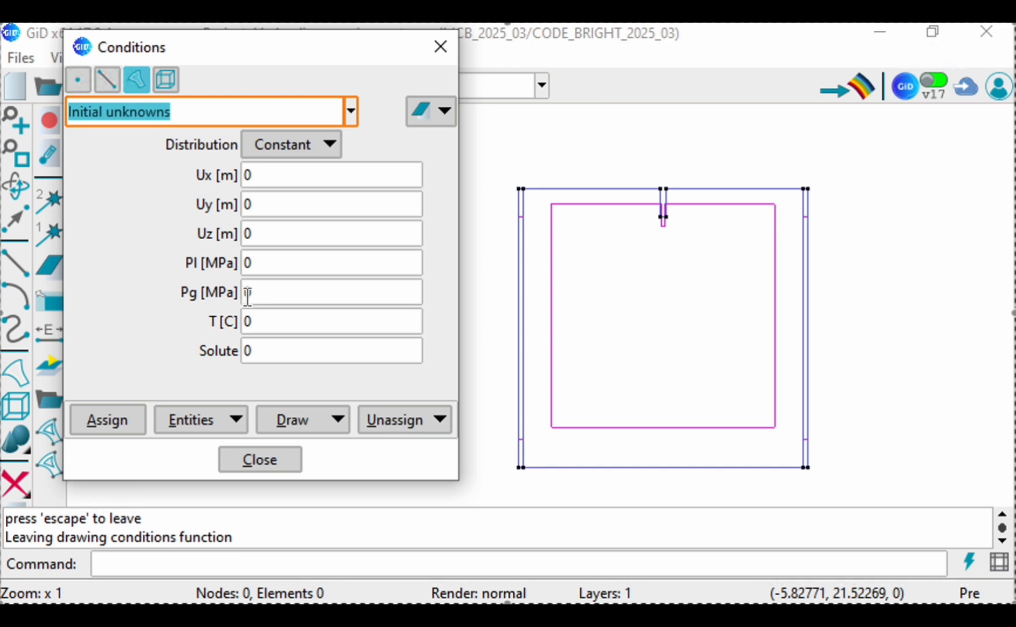
left_click(284, 148)
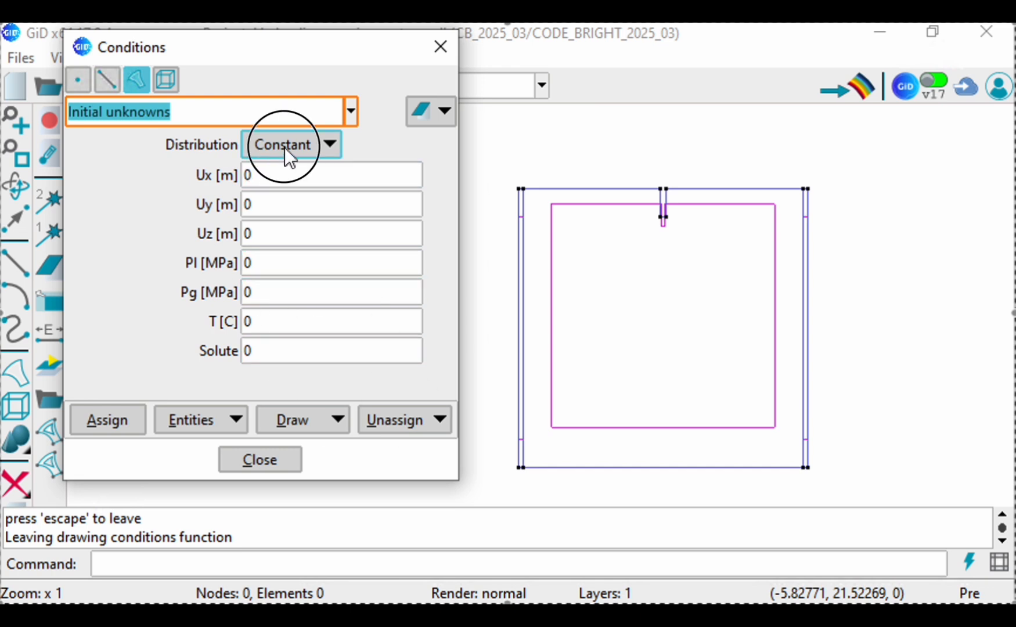
left_click(281, 145)
left_click(290, 159)
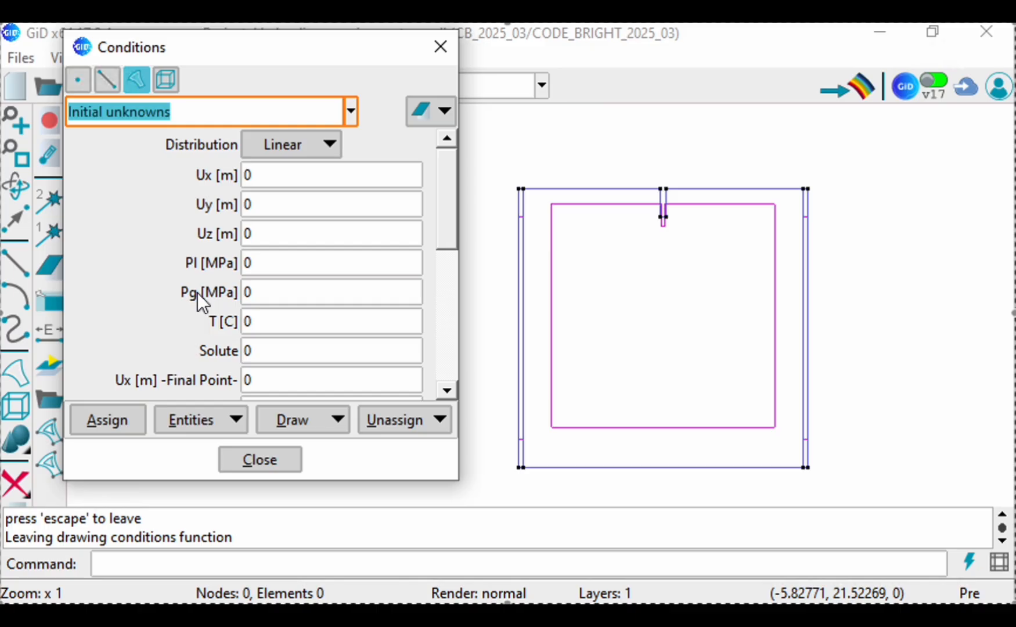
Step: Examine the initial and final point fields of the linear distribution for the initial unknowns
left_click_drag(440, 220, 445, 309)
left_click_drag(450, 257, 448, 185)
left_click(267, 291)
left_click(268, 266)
left_click(289, 328)
left_click(273, 264)
left_click(279, 235)
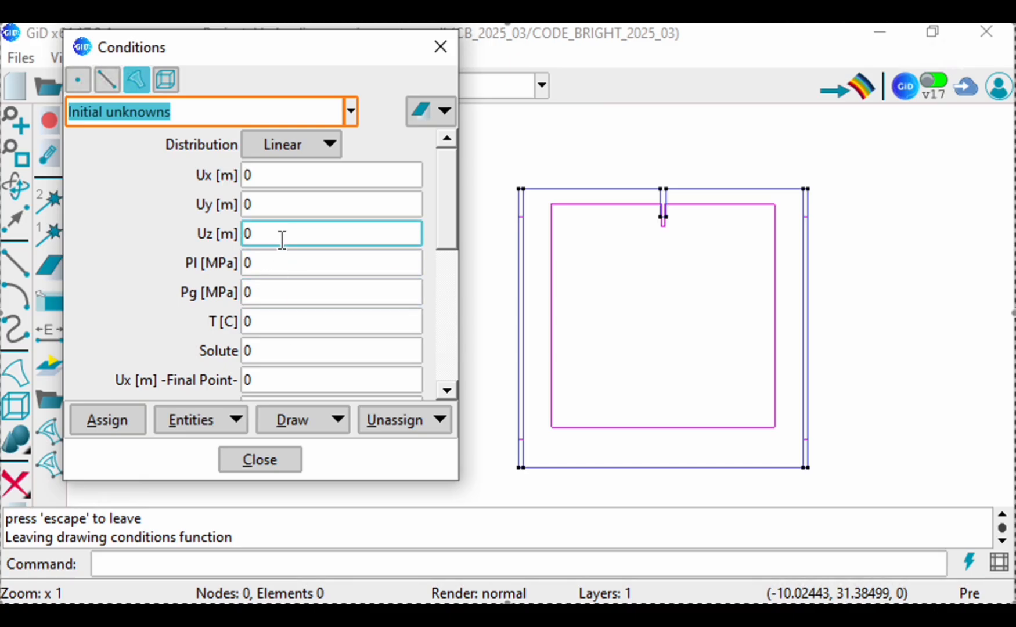
left_click(258, 261)
left_click(264, 238)
left_click_drag(445, 225, 441, 267)
left_click(258, 307)
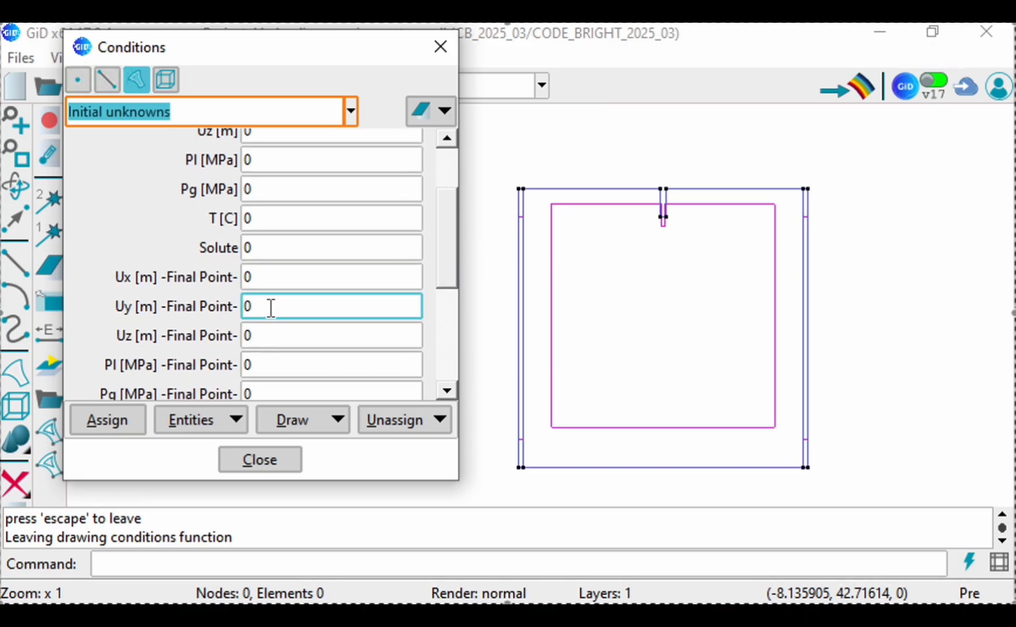
left_click(270, 344)
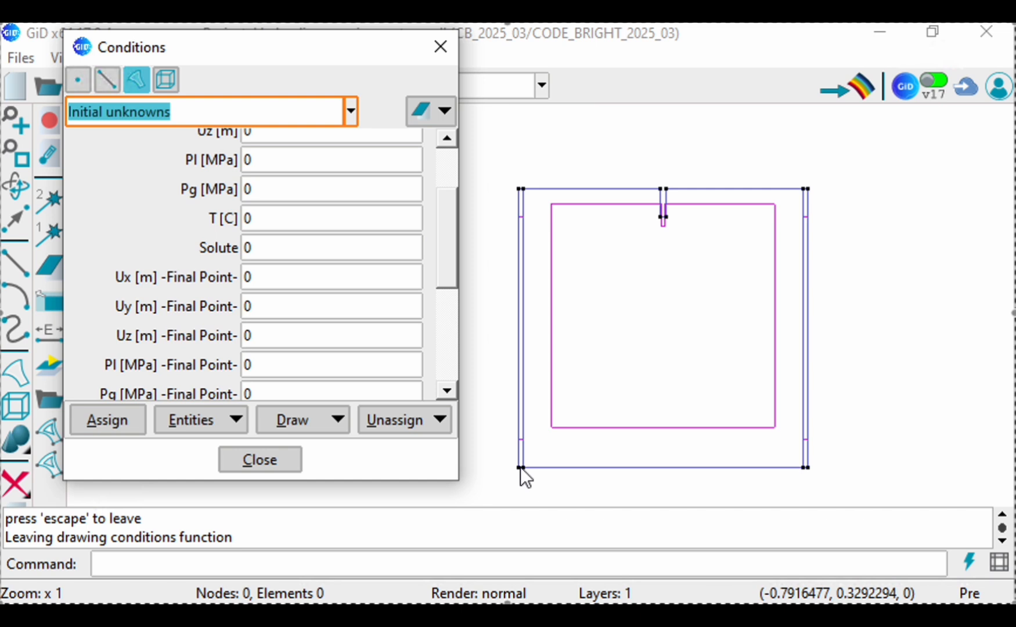
mouse_move(449, 268)
left_mouse_down()
mouse_move(445, 259)
mouse_move(445, 283)
left_mouse_up()
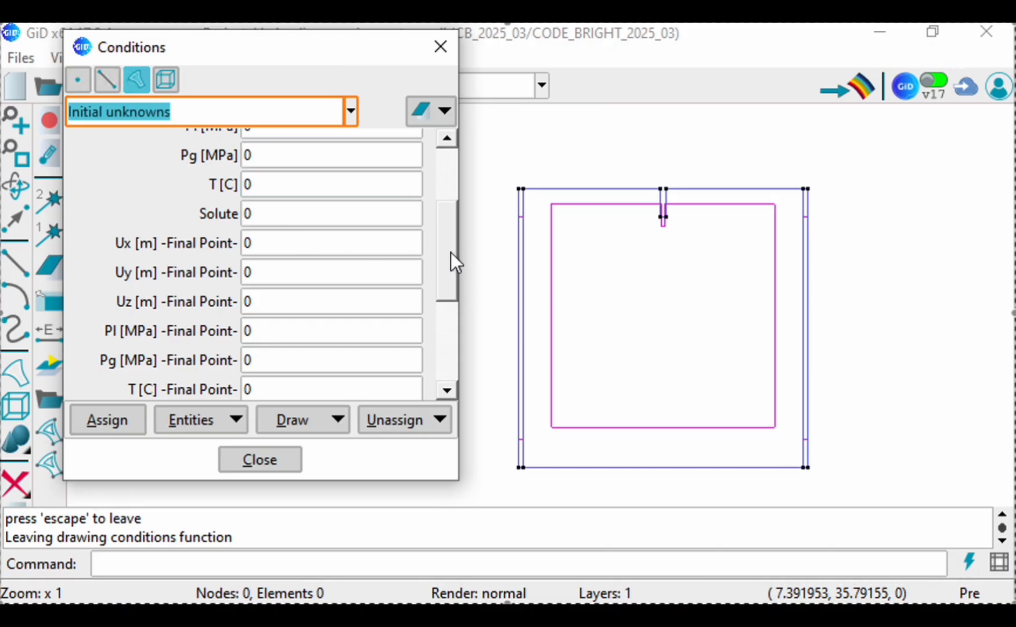
left_click_drag(451, 263, 451, 181)
left_click(358, 235)
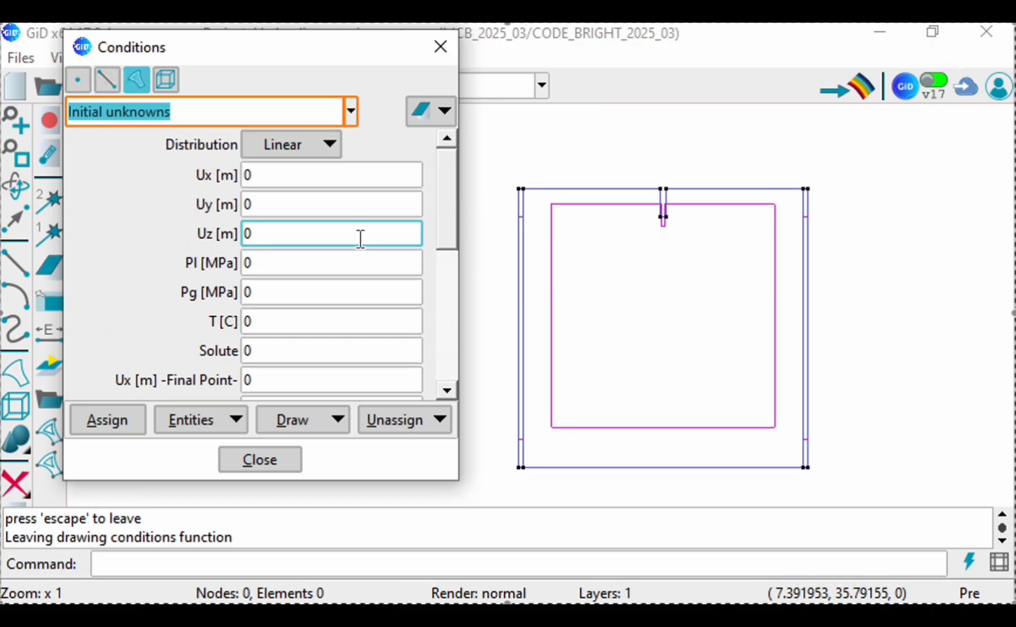
left_click(295, 251)
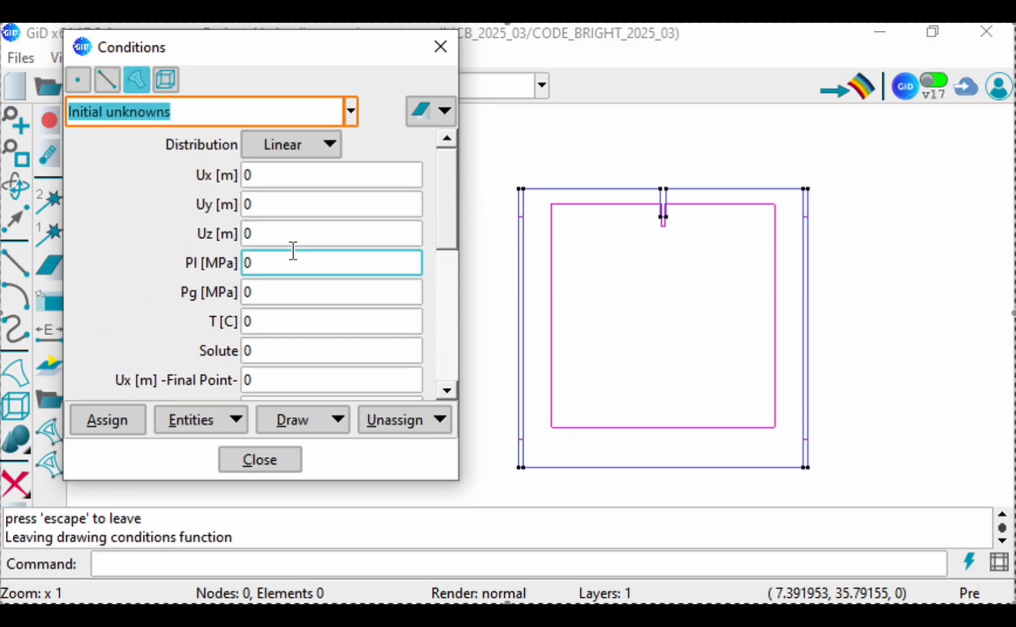
Step: Set the liquid pressure Pl to 0.481 MPa at the initial point and -0.01 MPa at the final point
left_click(219, 261)
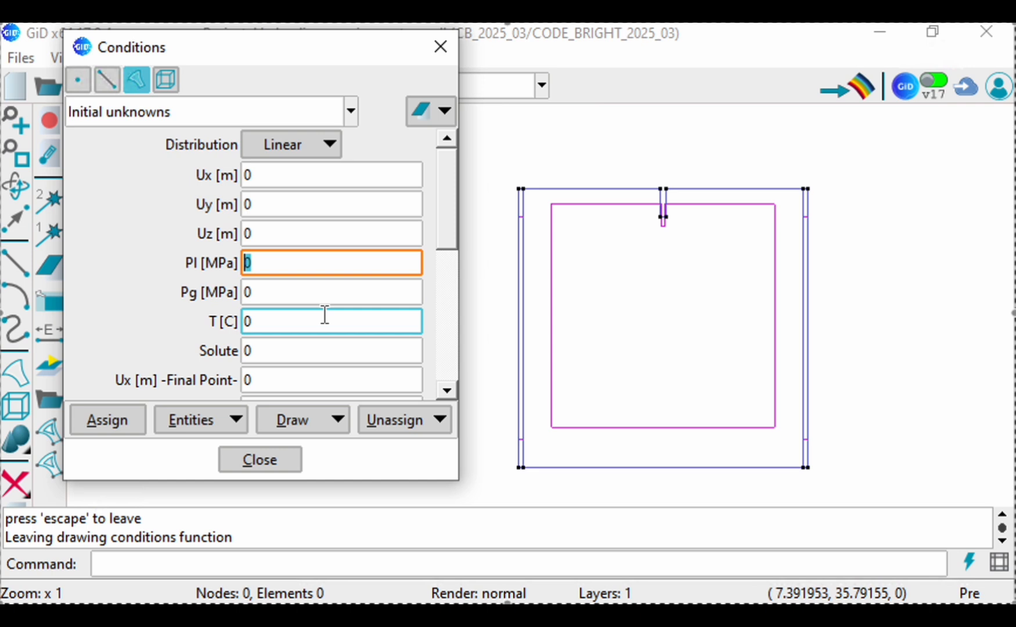
type(".481")
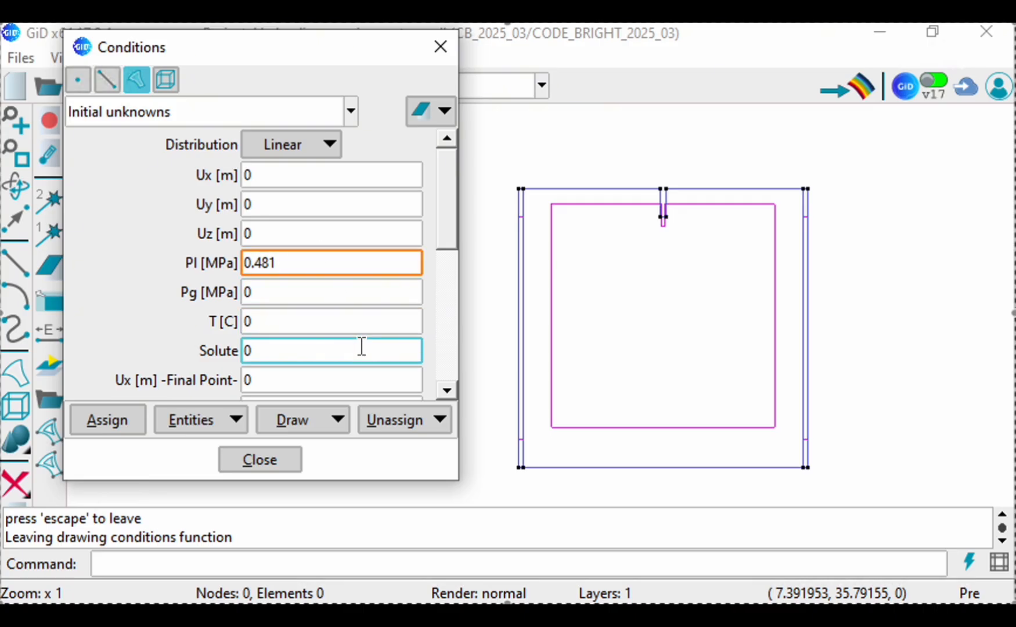
left_click(447, 250)
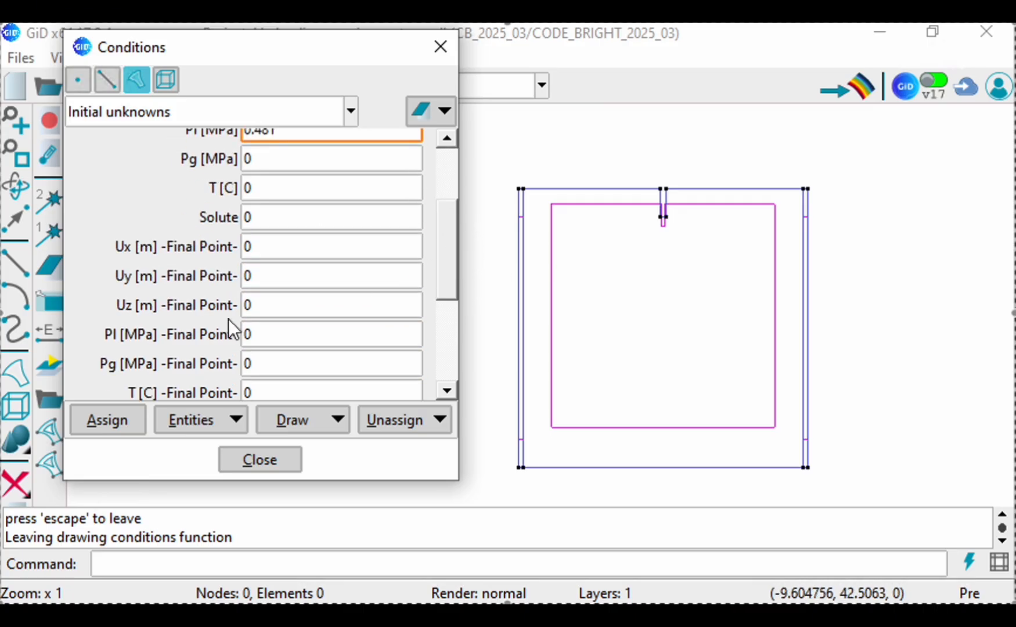
left_click(288, 334)
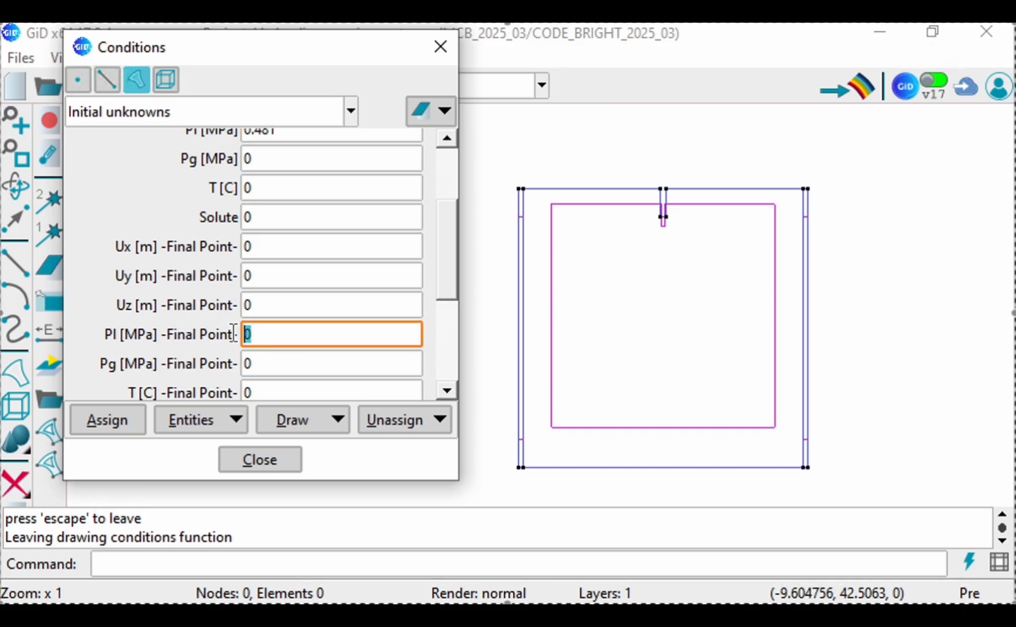
type("-")
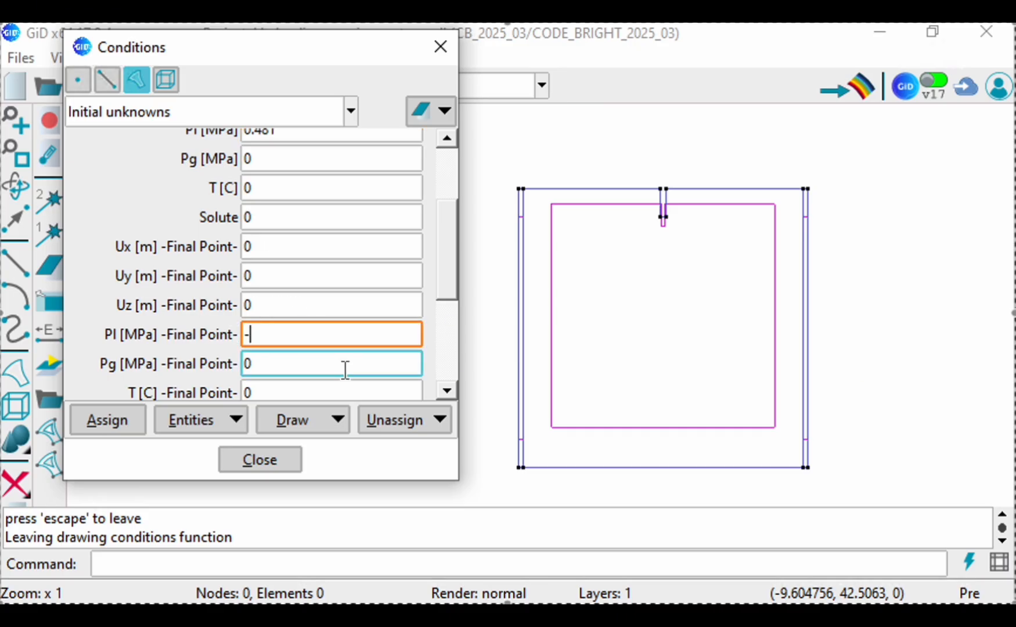
type("0.01")
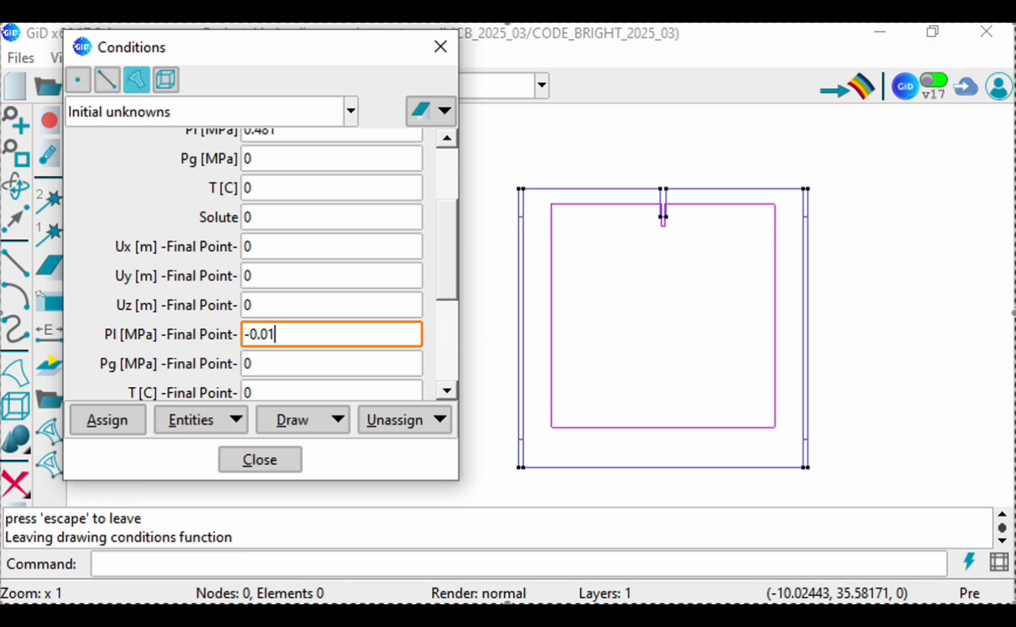
Step: Set the final point's Y coordinate to 50 and assign the linear initial unknowns to all three surfaces
left_click_drag(439, 261, 442, 346)
left_click(202, 352)
type("50")
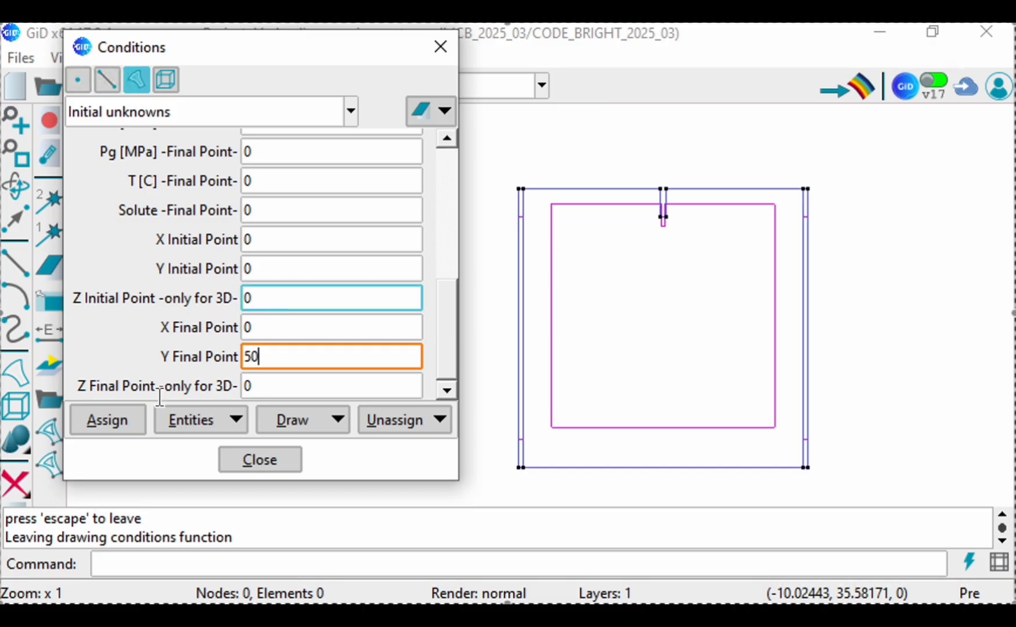
left_click(112, 421)
left_click(519, 182)
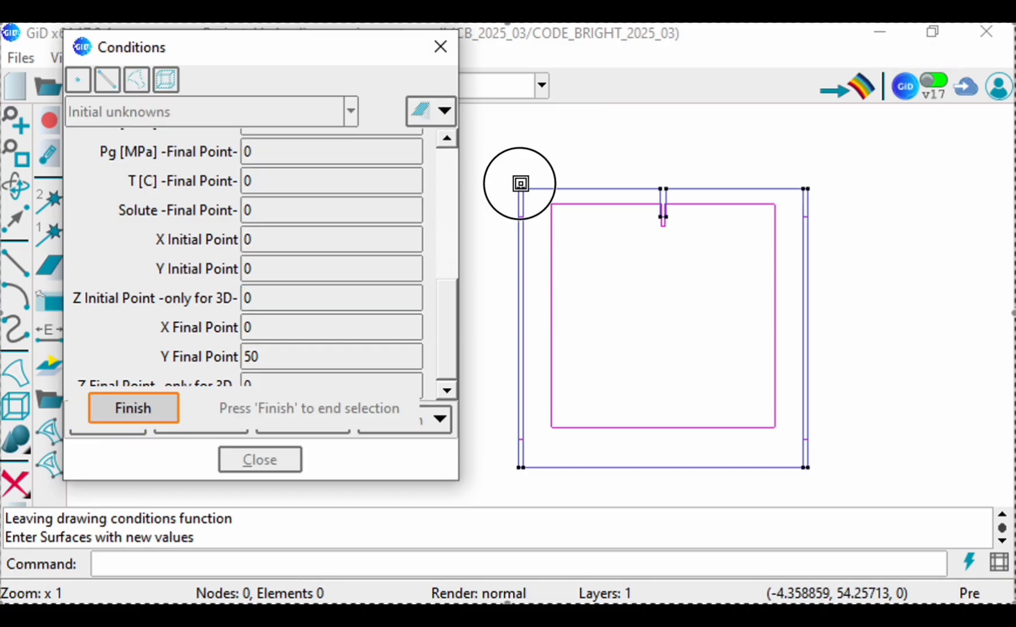
left_click(868, 489)
left_click(108, 409)
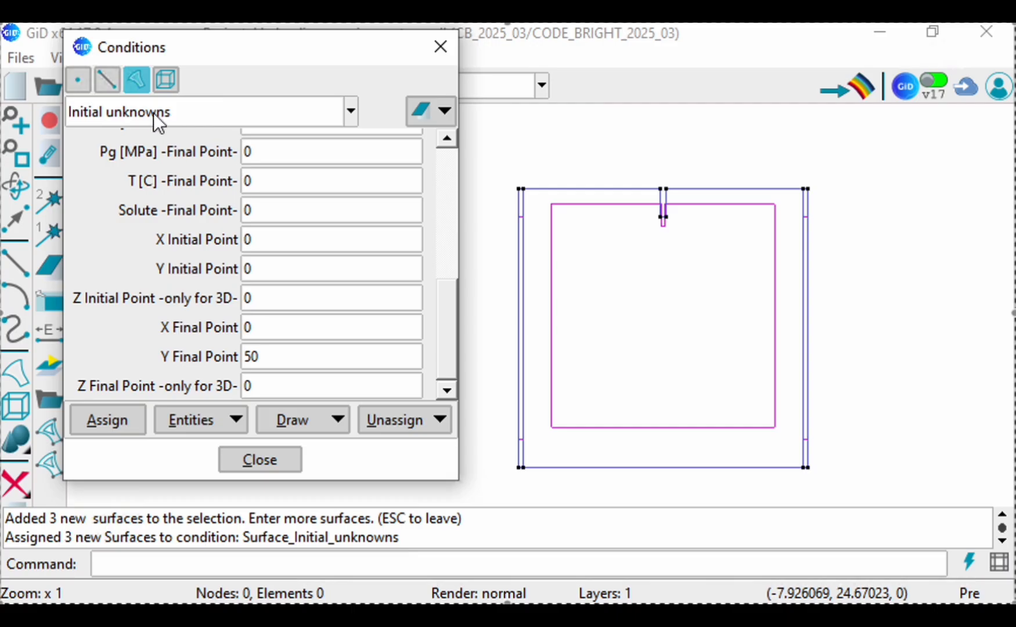
Step: Choose the Flux B.C. condition for lines and set its prescribed liquid pressure to 0.481 MPa
left_click(107, 80)
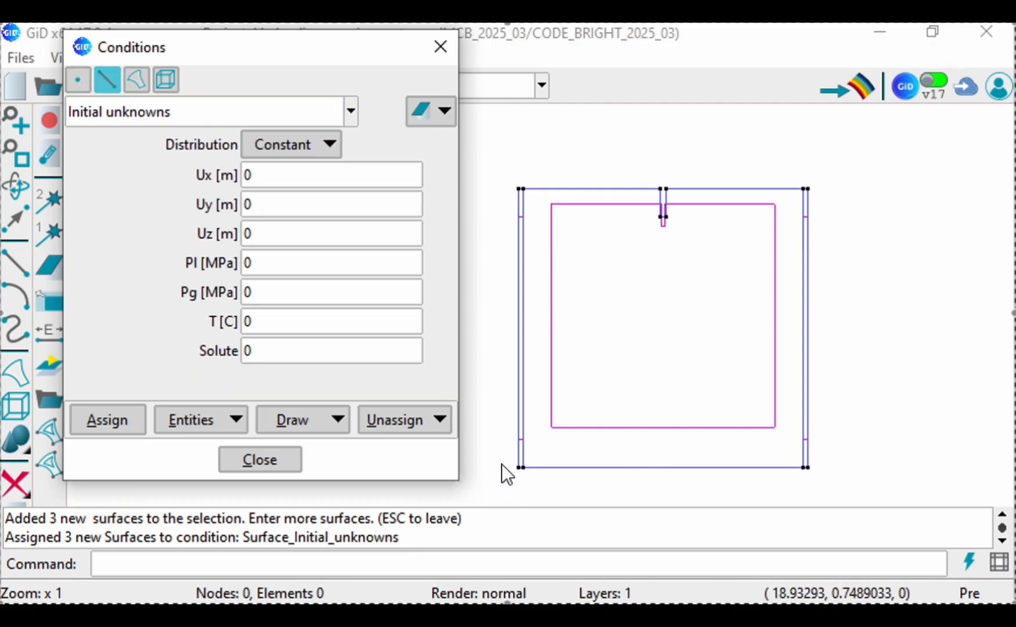
left_click(122, 115)
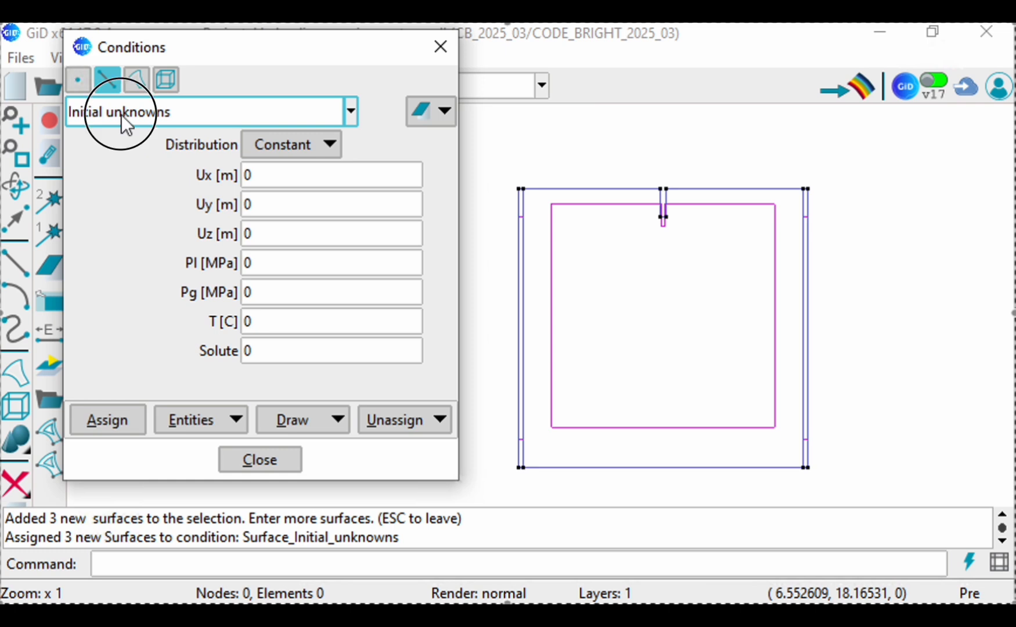
left_click(89, 157)
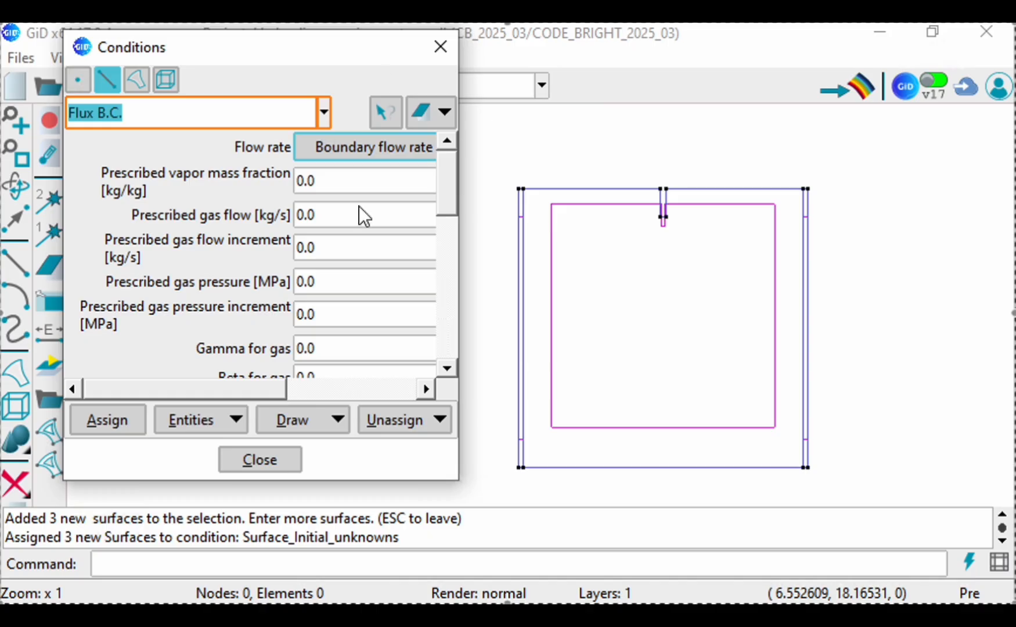
left_click_drag(440, 212, 454, 281)
left_click(316, 285)
double_click(312, 283)
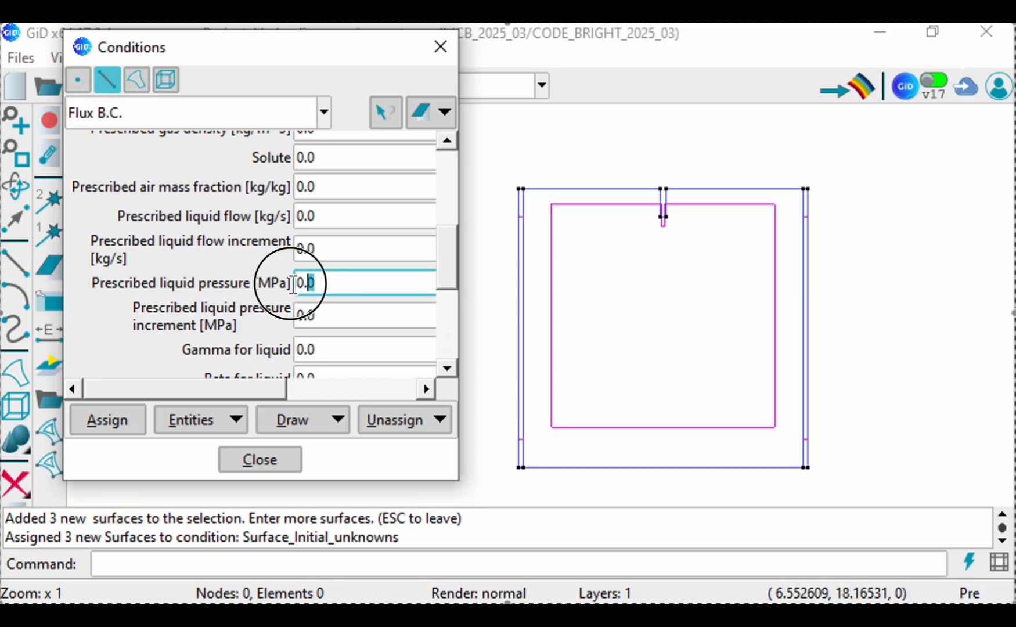
type("0.")
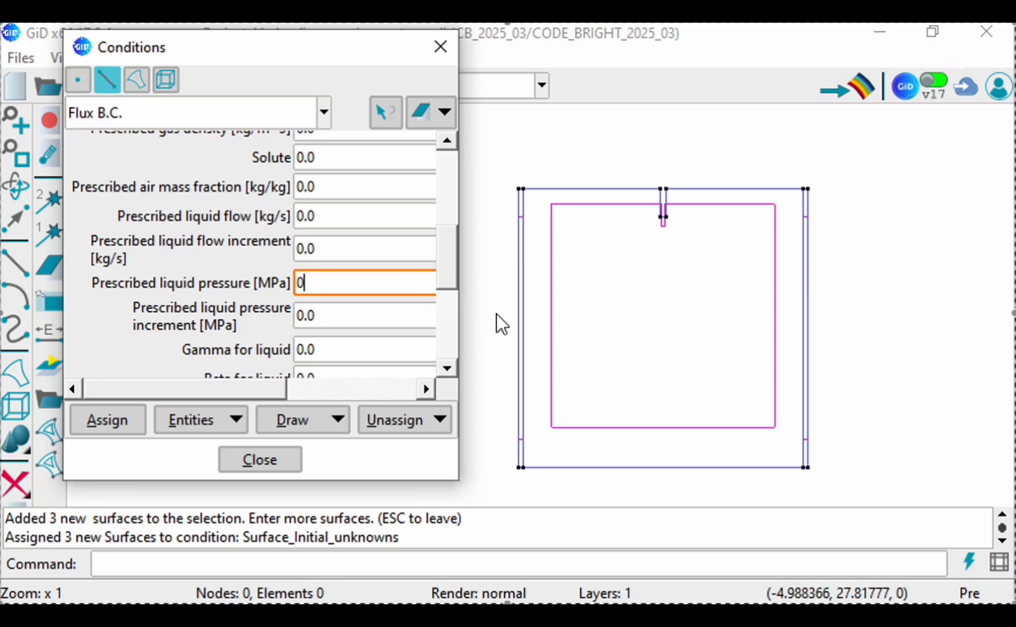
type("481")
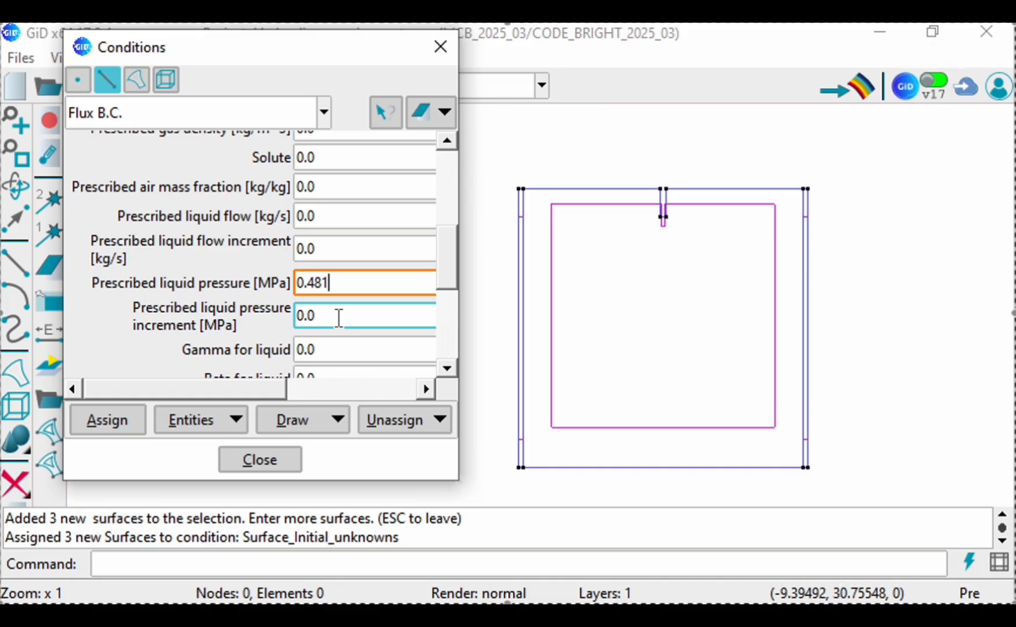
Step: Set Gamma for liquid to 1e5 in the line Flux B.C. condition
left_click_drag(444, 277, 447, 290)
left_click(329, 313)
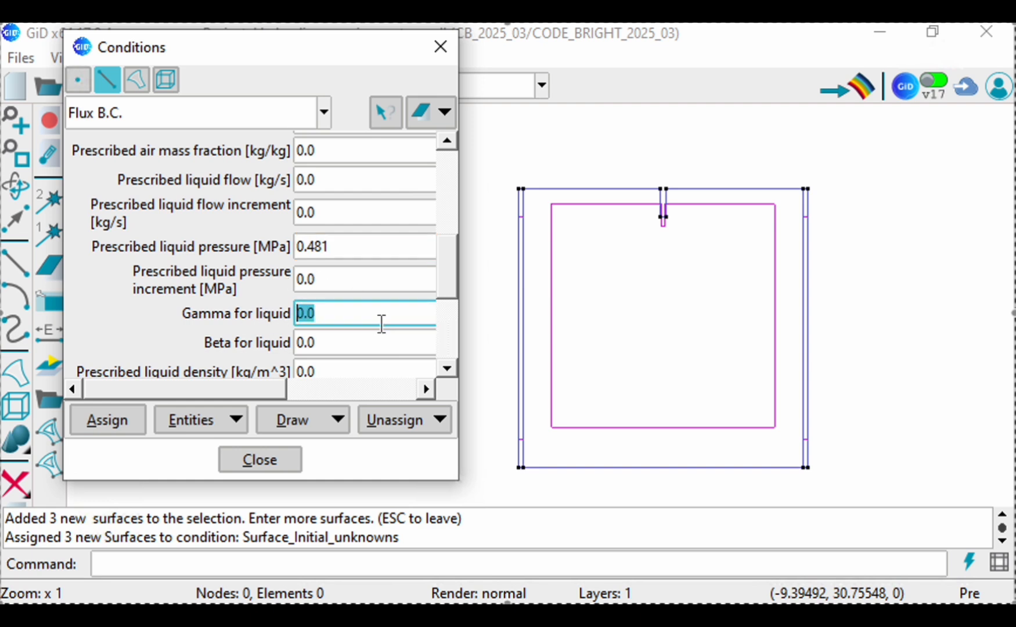
type("1e5")
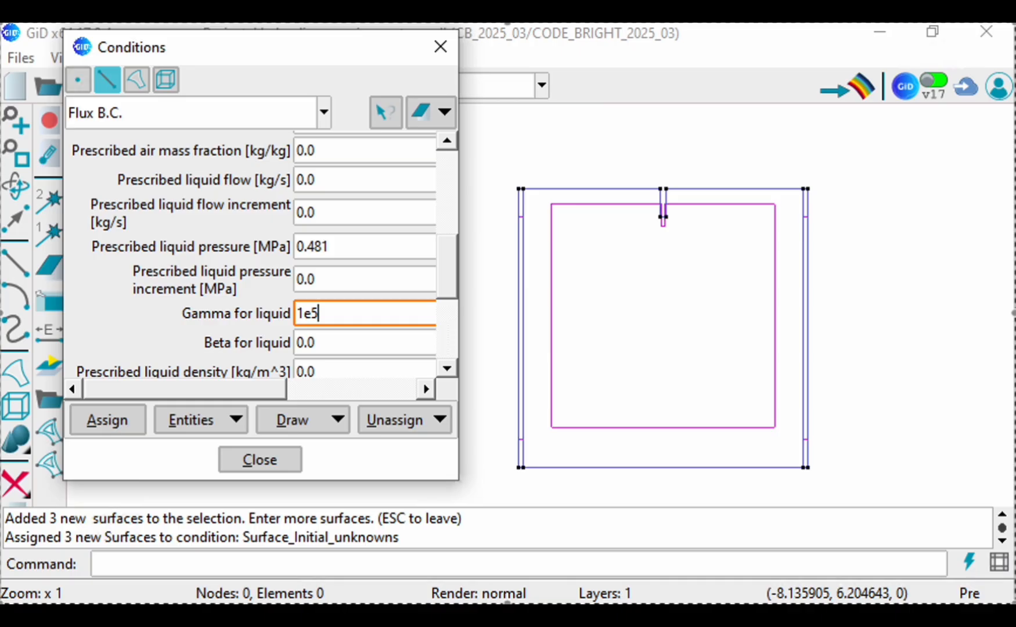
Step: Assign the Flux B.C. to the three lines along the model's bottom edge and close the conditions
left_click(106, 420)
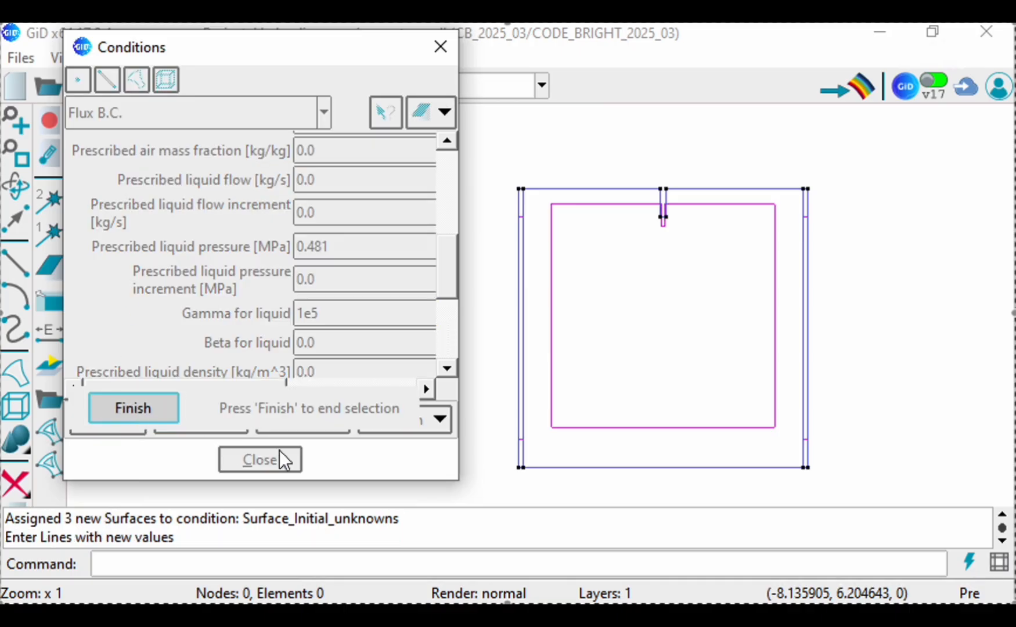
left_click(576, 466)
scroll(717, 463, "up", 5)
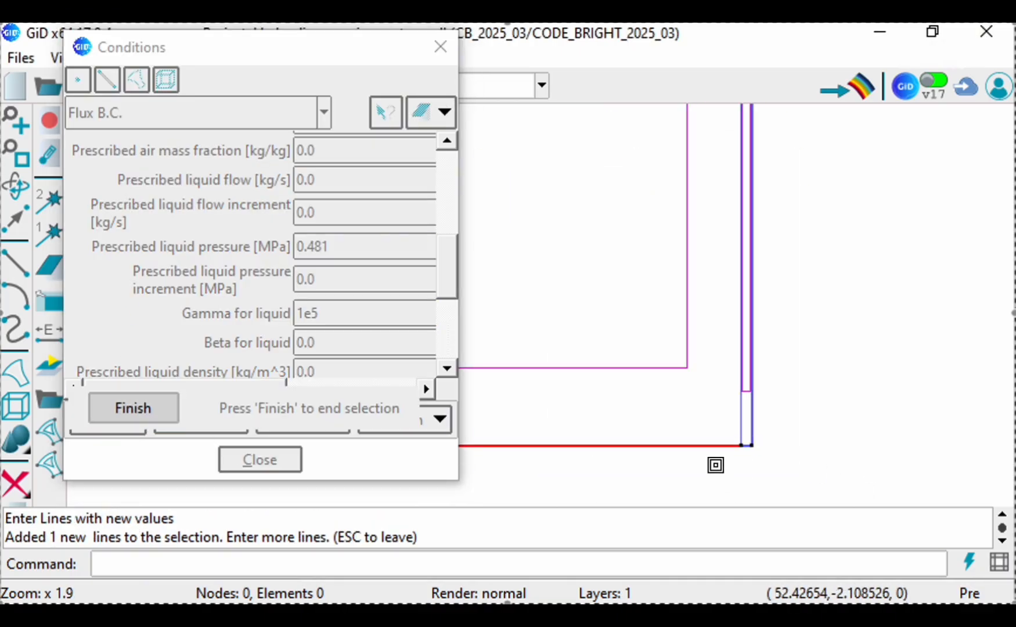
scroll(761, 442, "up", 1)
left_click(789, 406)
scroll(914, 387, "down", 3)
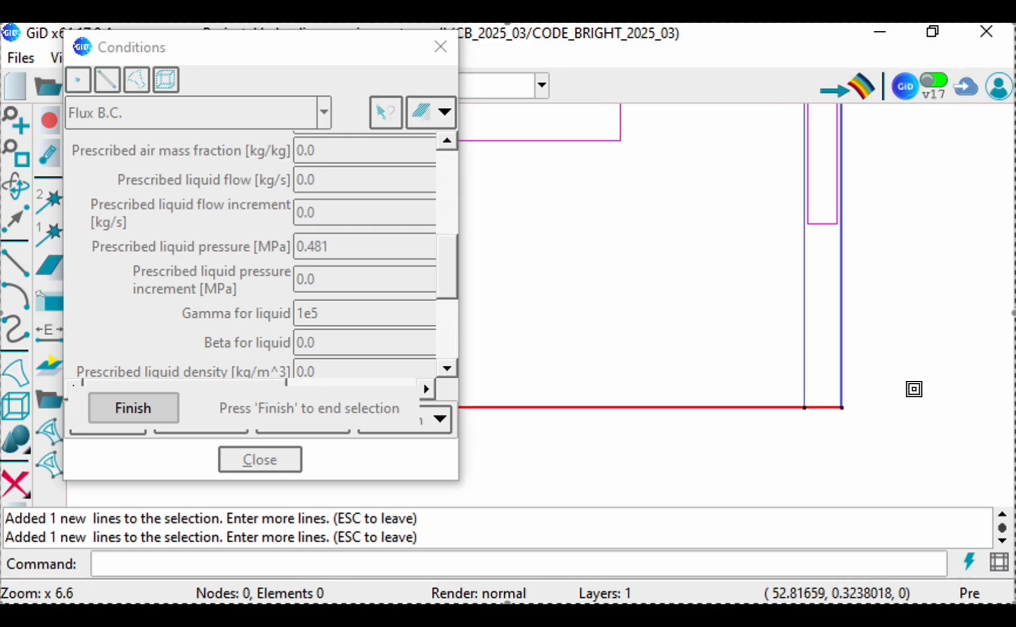
scroll(958, 381, "down", 3)
scroll(624, 416, "up", 4)
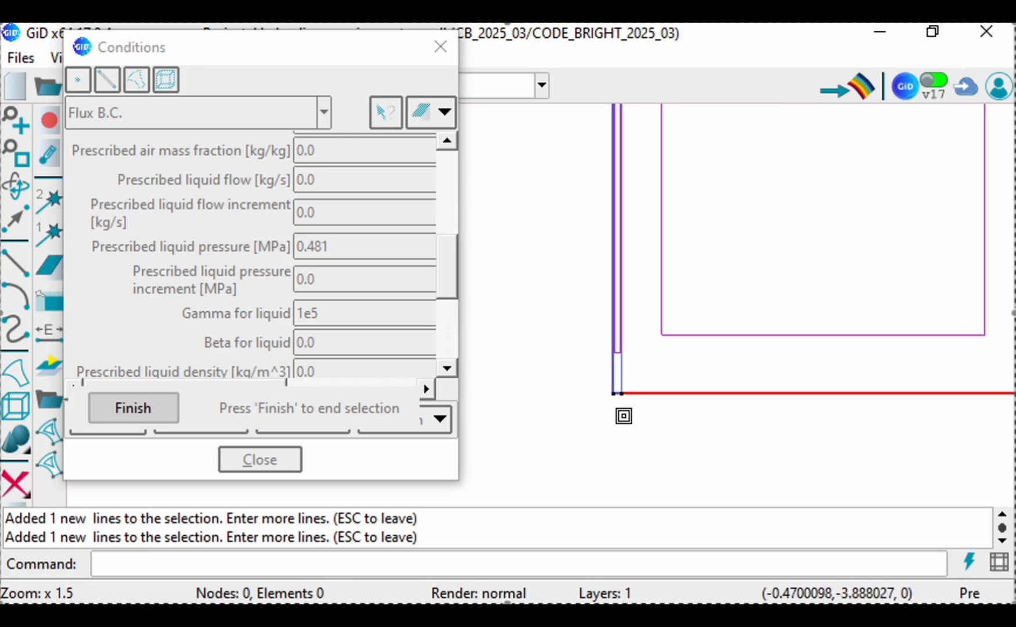
scroll(608, 352, "up", 1)
scroll(517, 450, "down", 3)
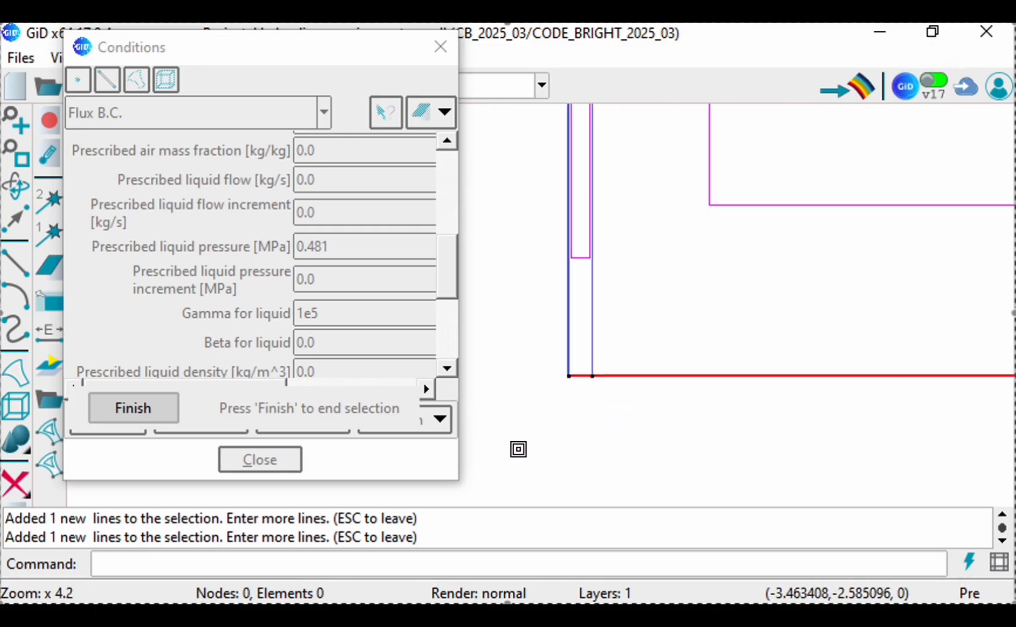
scroll(533, 476, "down", 1)
left_click(133, 410)
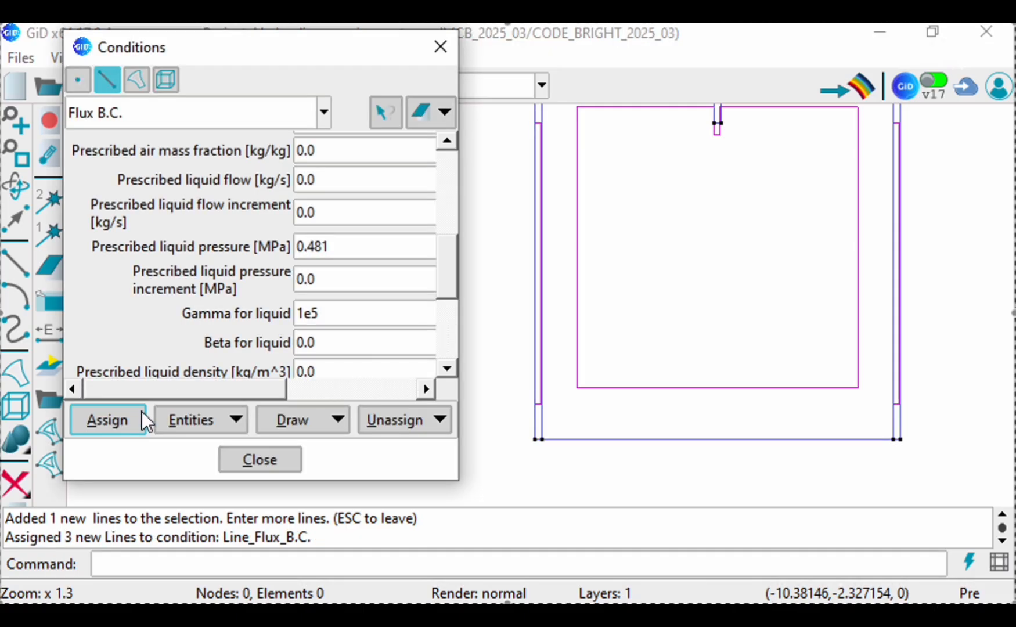
left_click(259, 460)
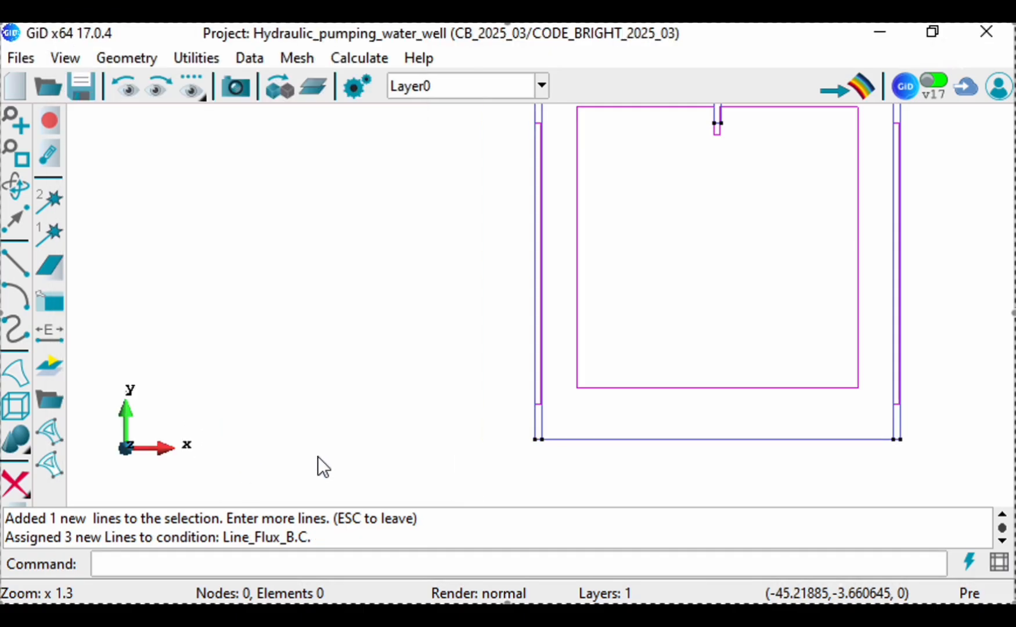
Step: Open the interval data for interval 1 and place its window beside the full model
scroll(378, 430, "down", 1)
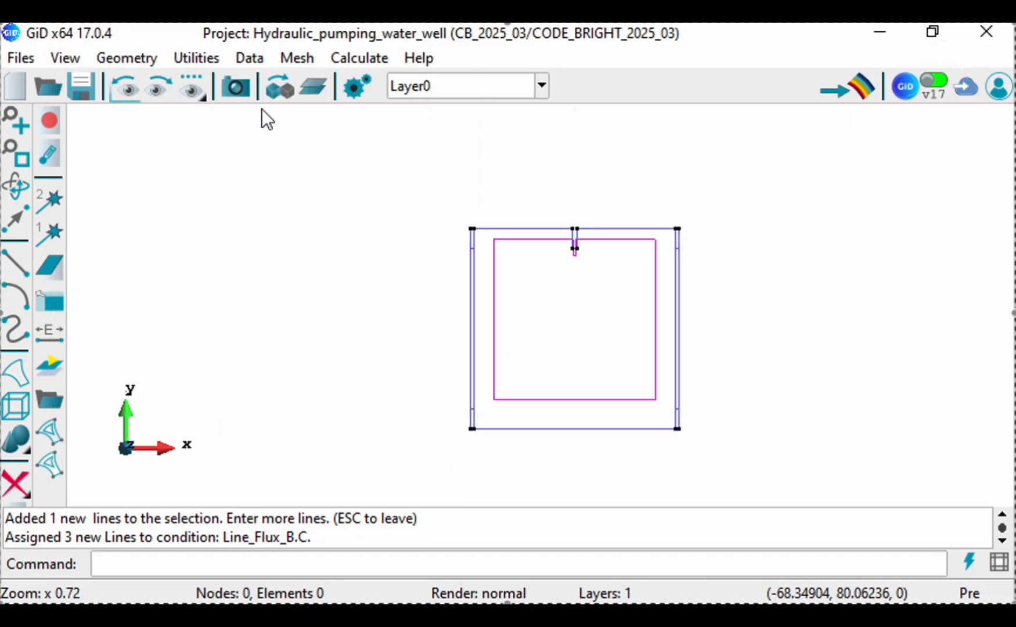
left_click(21, 157)
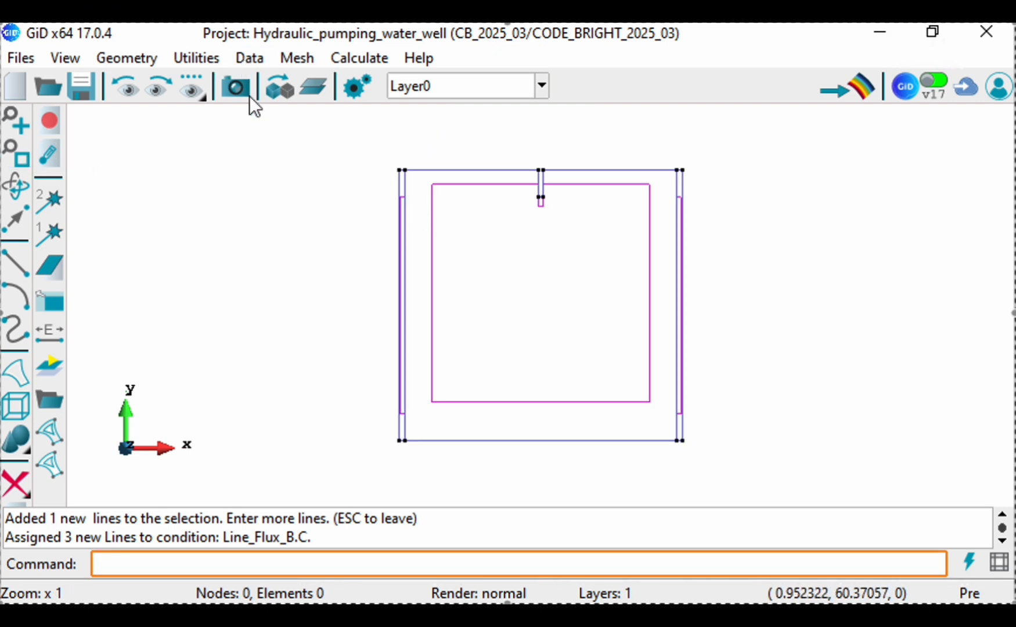
left_click(250, 59)
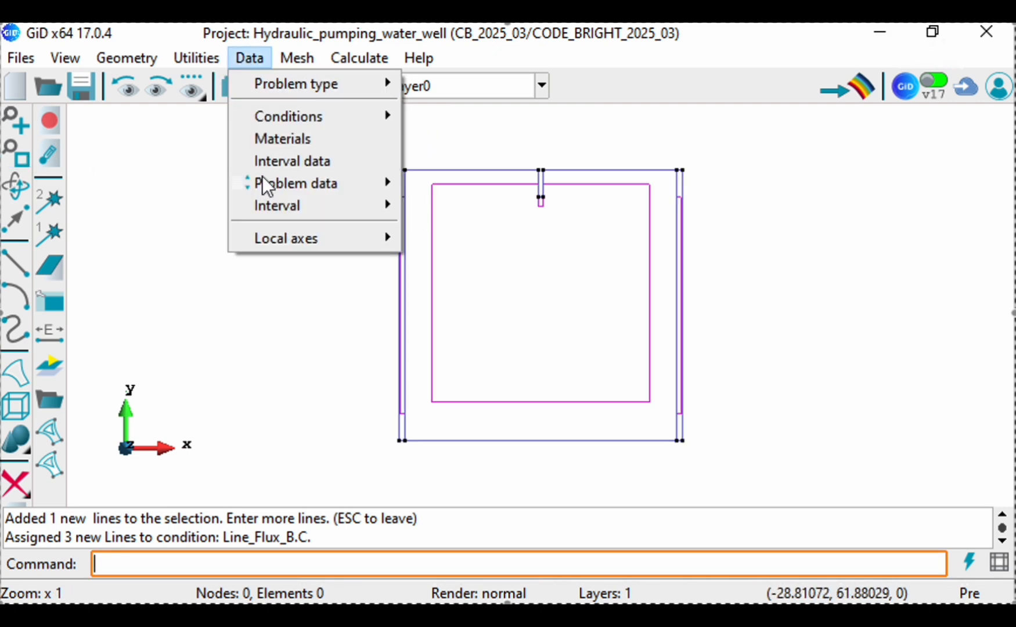
mouse_move(270, 185)
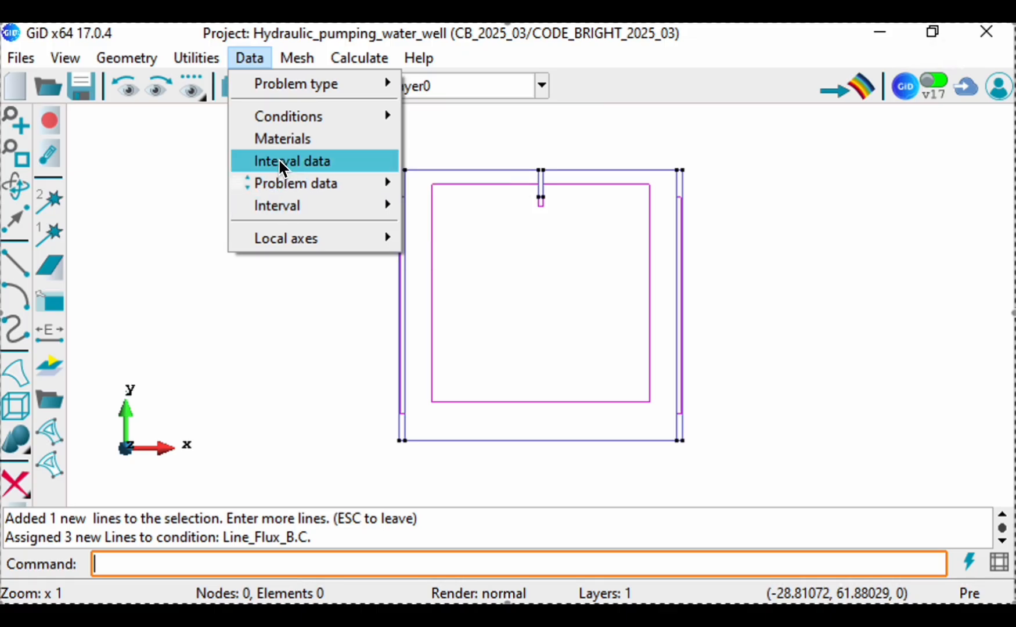
left_click(278, 160)
scroll(803, 232, "down", 1)
scroll(804, 232, "down", 1)
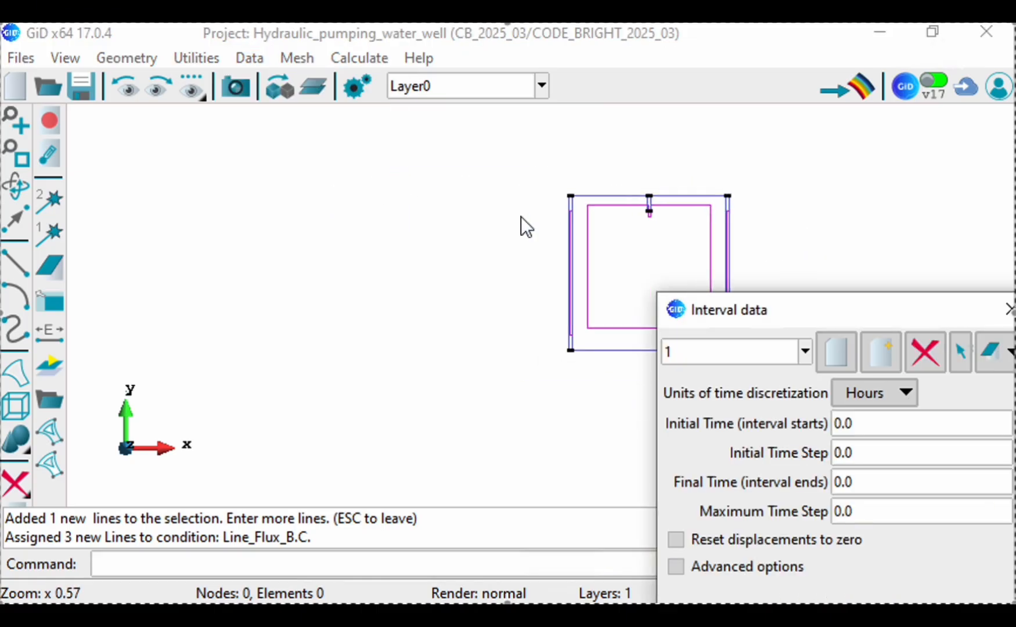
scroll(519, 228, "up", 2)
scroll(851, 271, "up", 1)
left_click_drag(869, 311, 311, 146)
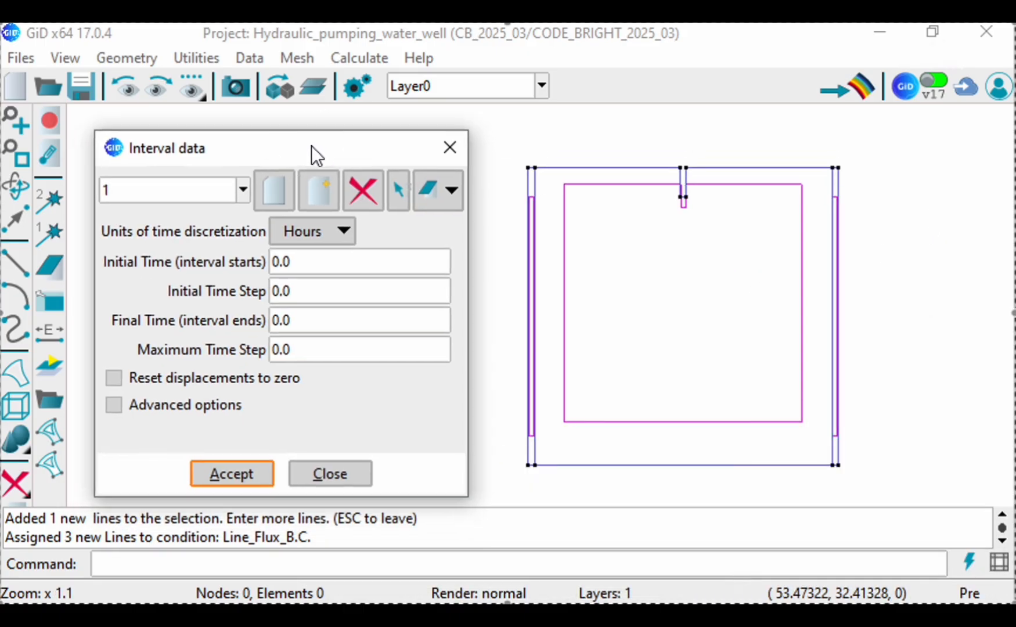
scroll(780, 229, "down", 1)
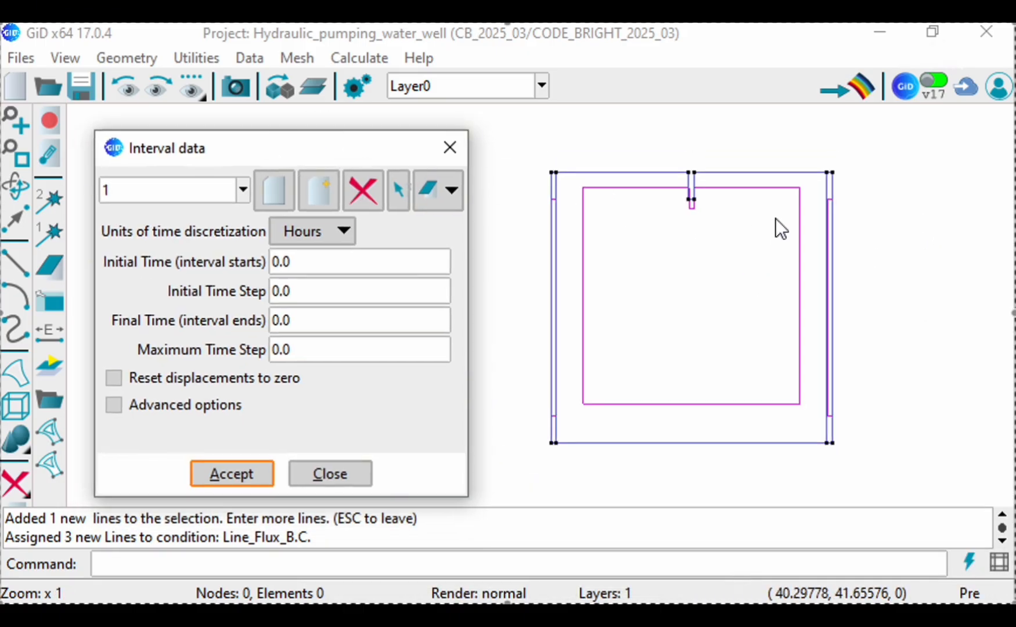
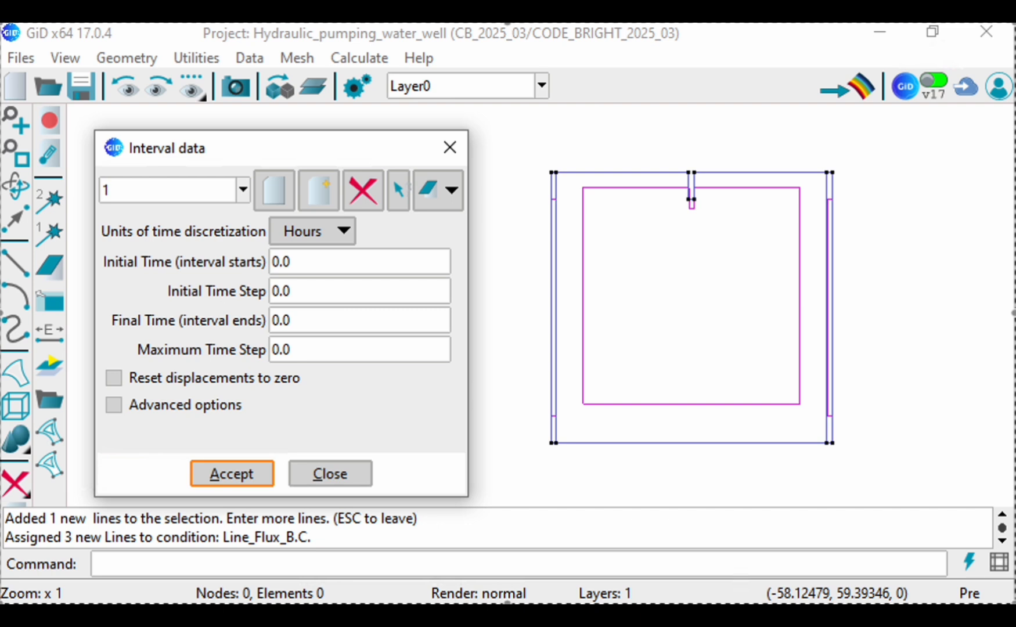
Step: Set interval 1's time units to days and its final time to 100, and accept the interval data
left_click(311, 231)
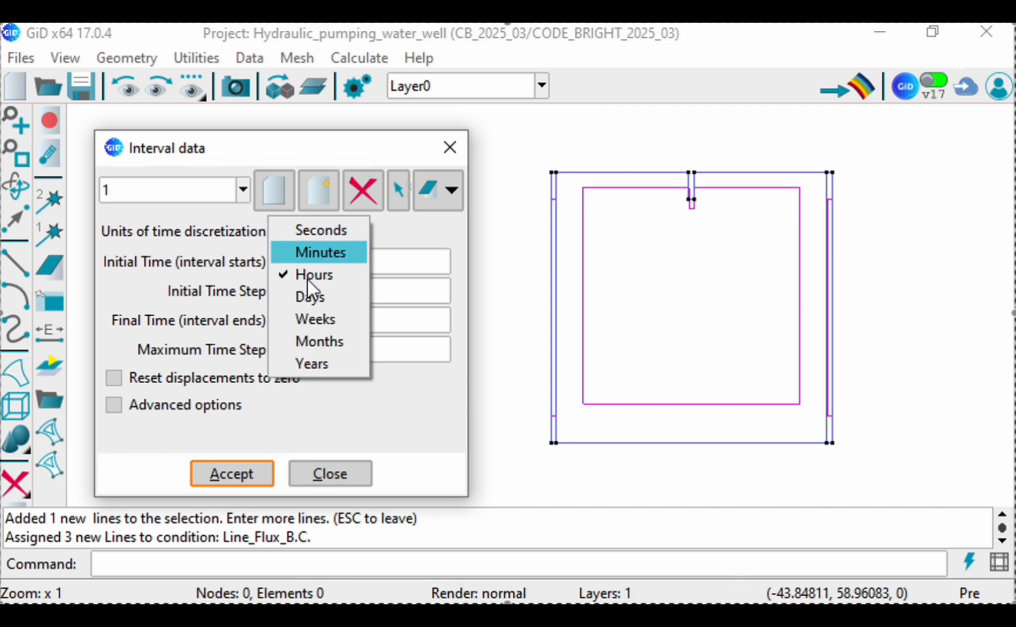
left_click(311, 299)
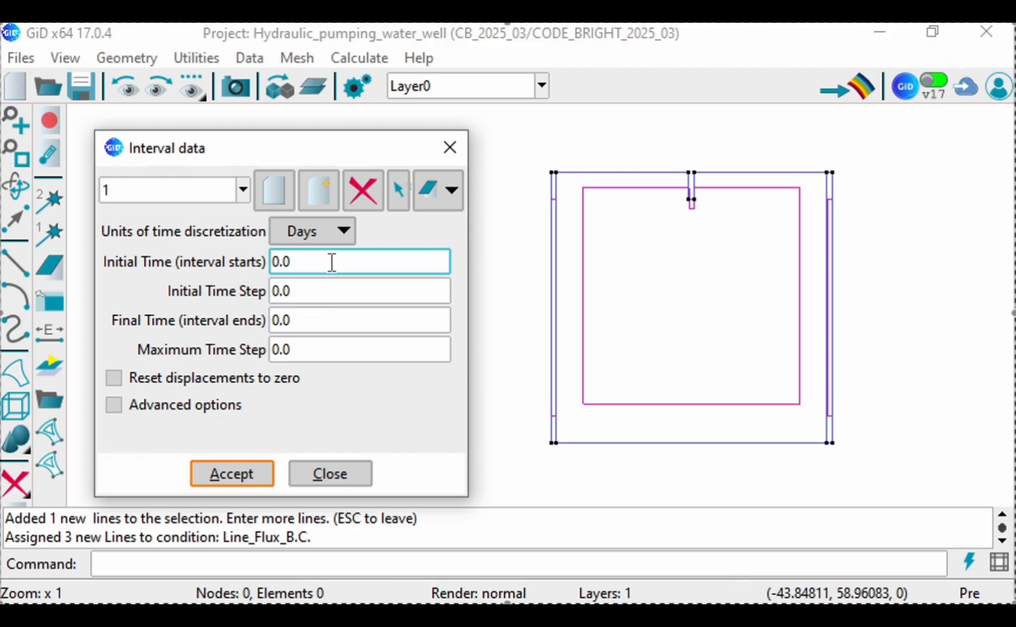
left_click(329, 331)
type("100")
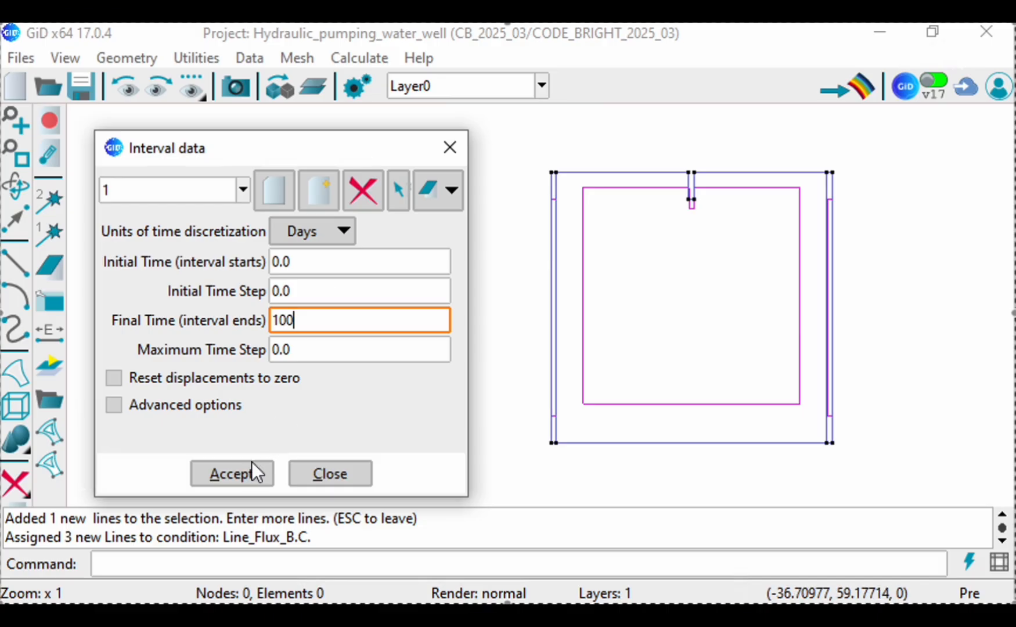
left_click(238, 475)
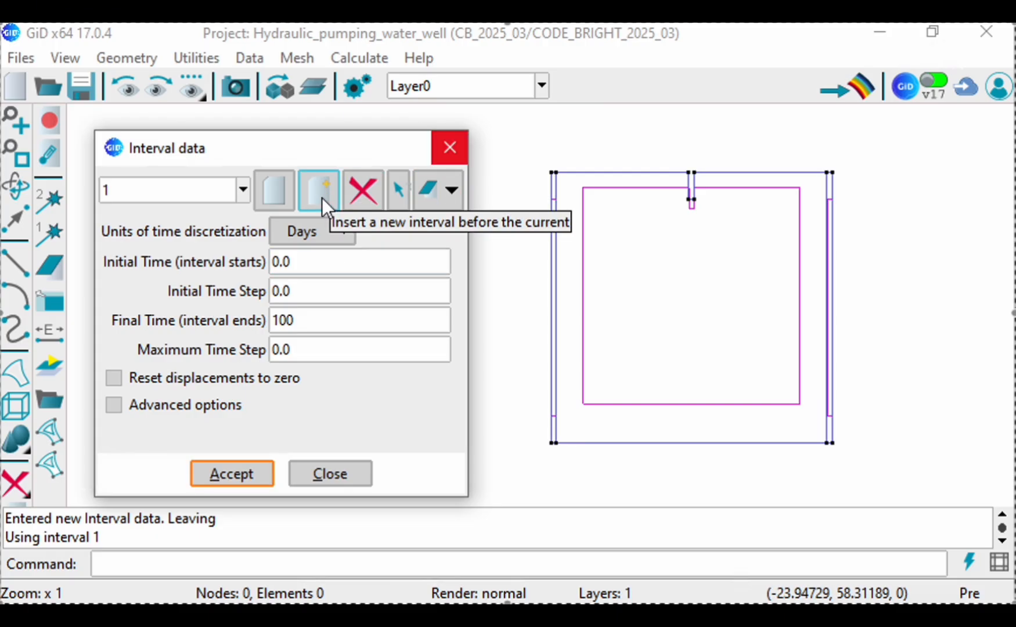
Step: Append interval 2 with the conditions' entities copied from interval 1, running from 100 to 200 days with an initial time step of 0.1
left_click(281, 198)
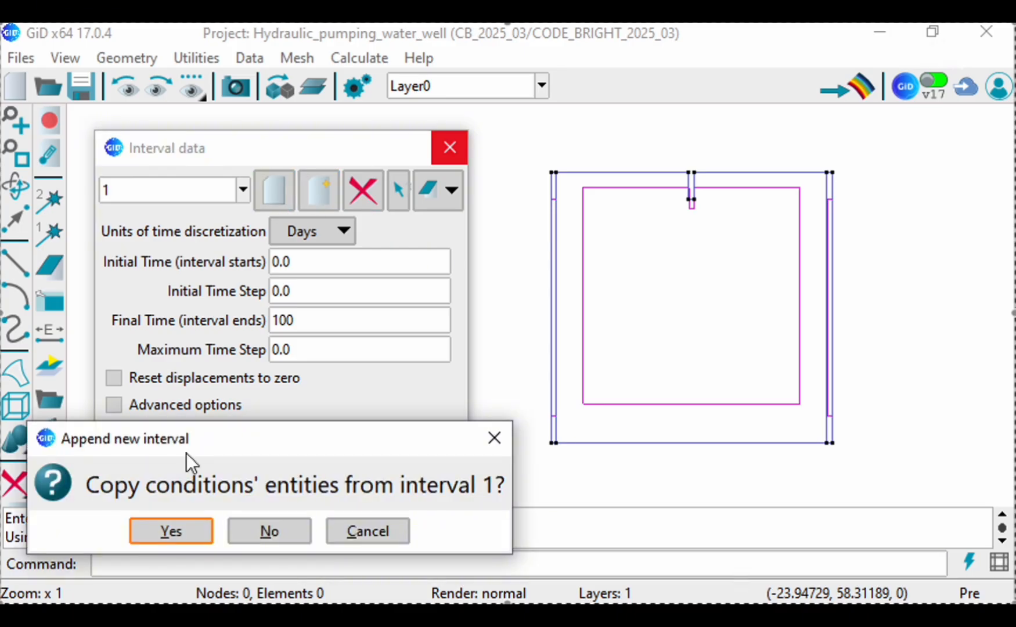
left_click(181, 532)
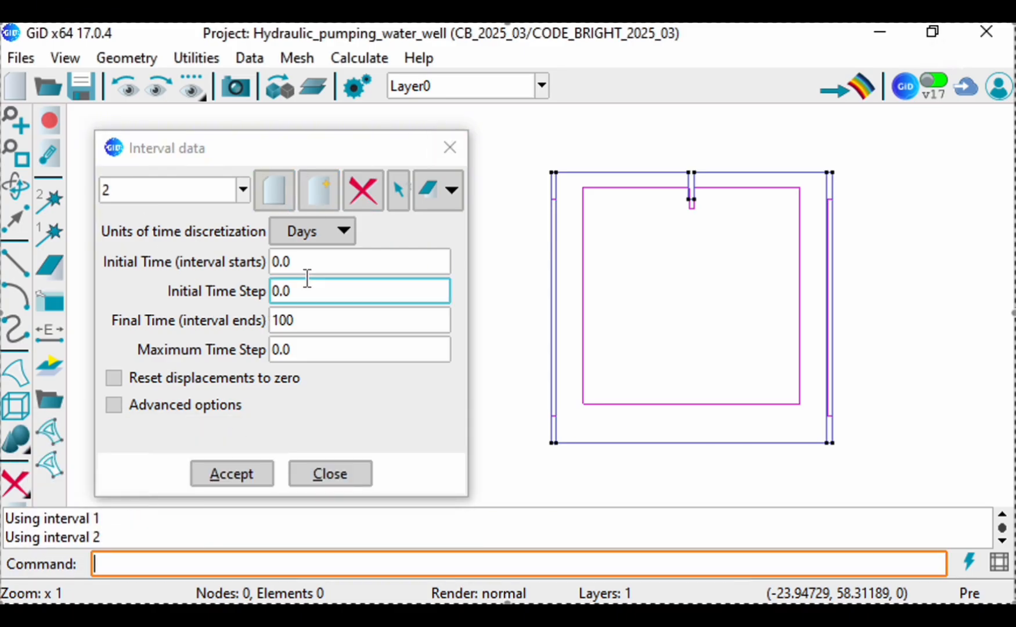
left_click(293, 263)
type("100")
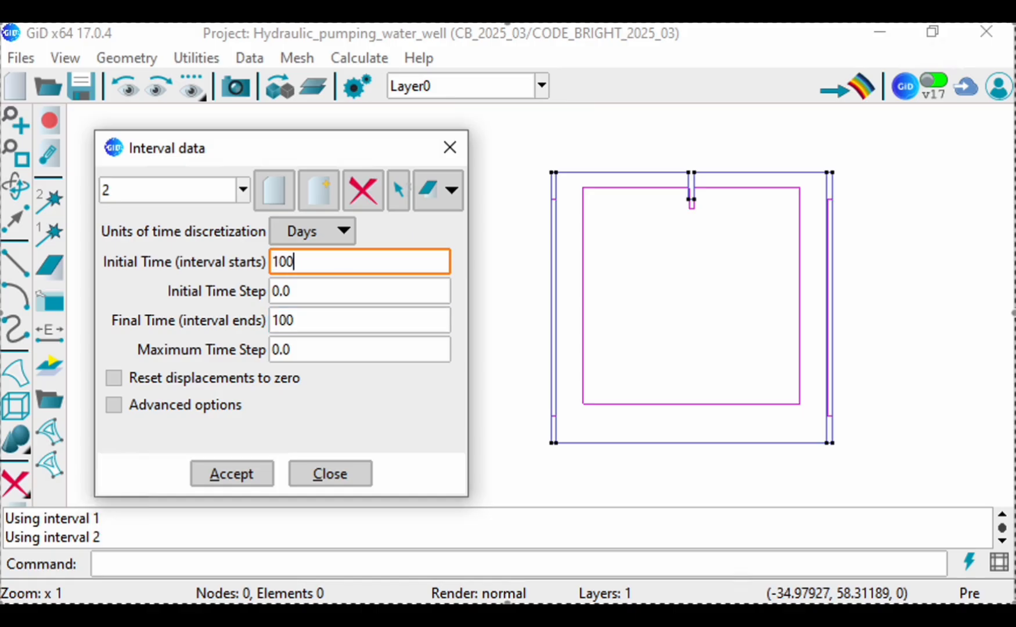
left_click(290, 318)
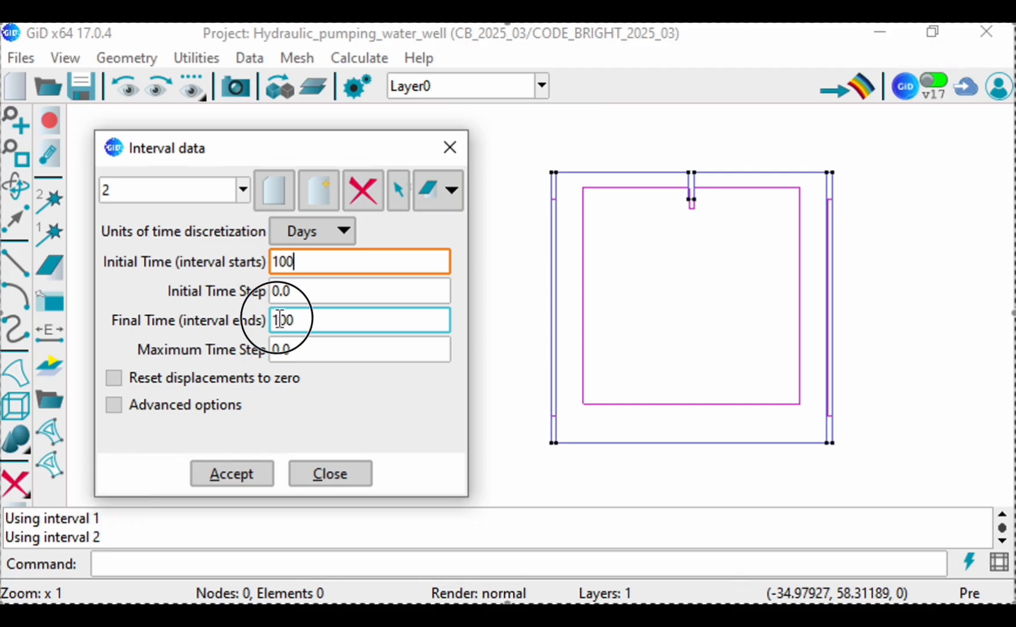
type("200")
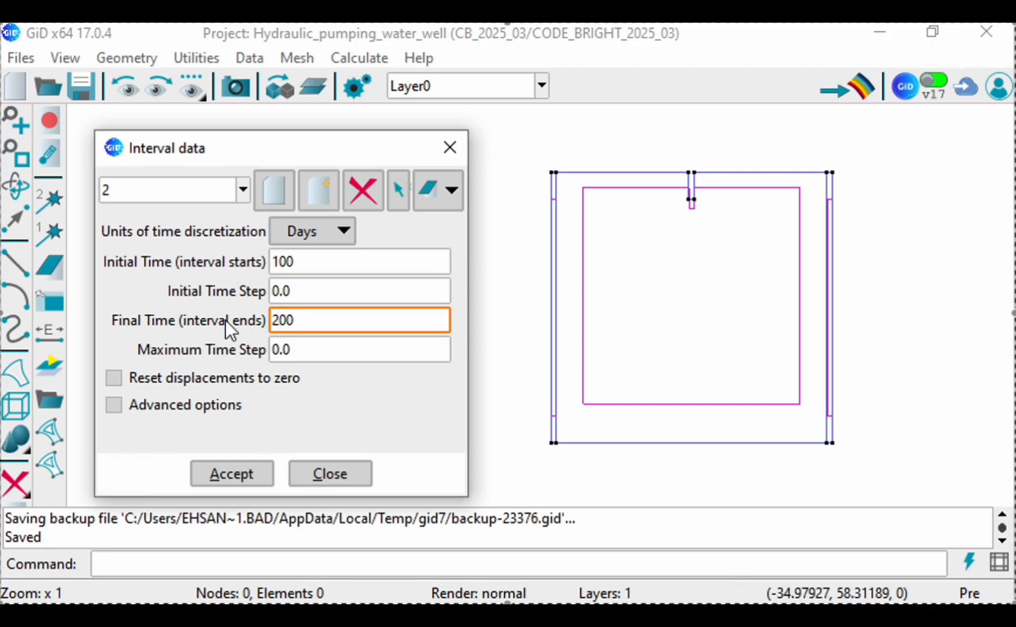
left_click(329, 290)
type("0.1")
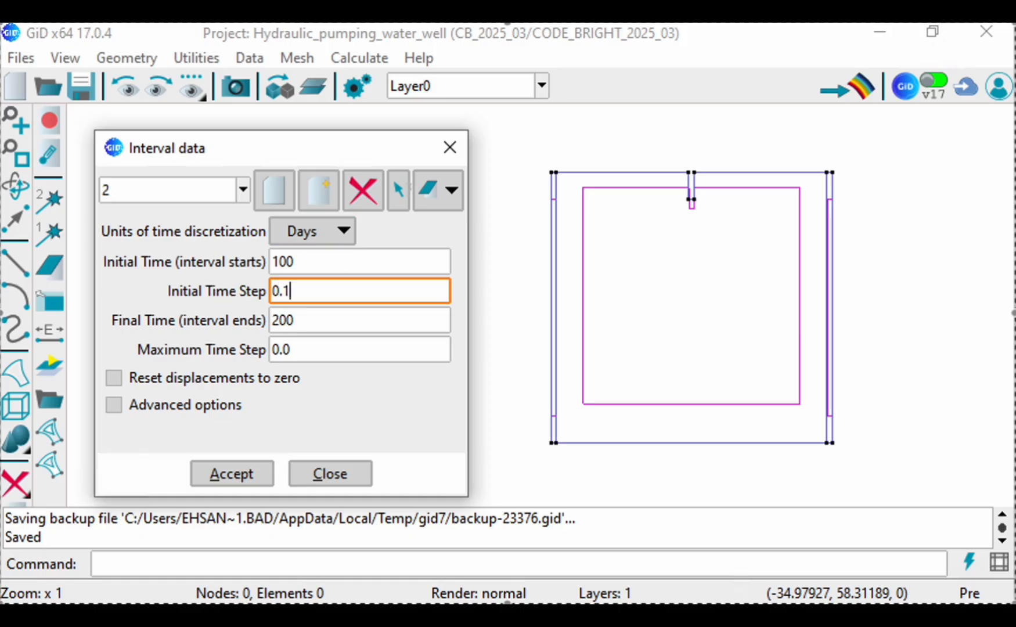
left_click(214, 479)
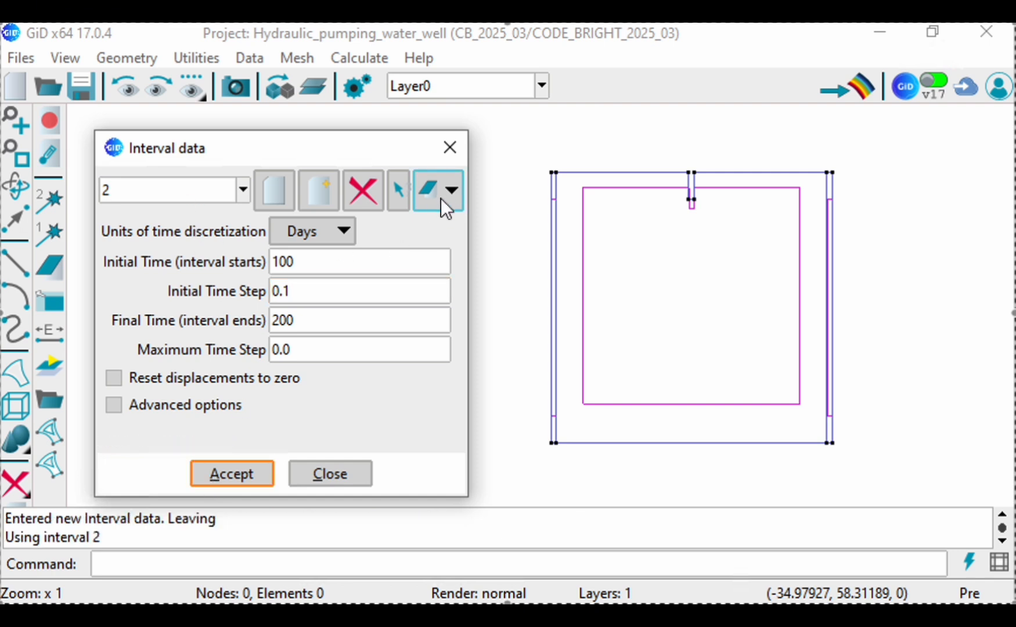
Step: Accept the interval 2 data and close its window
scroll(691, 197, "up", 5)
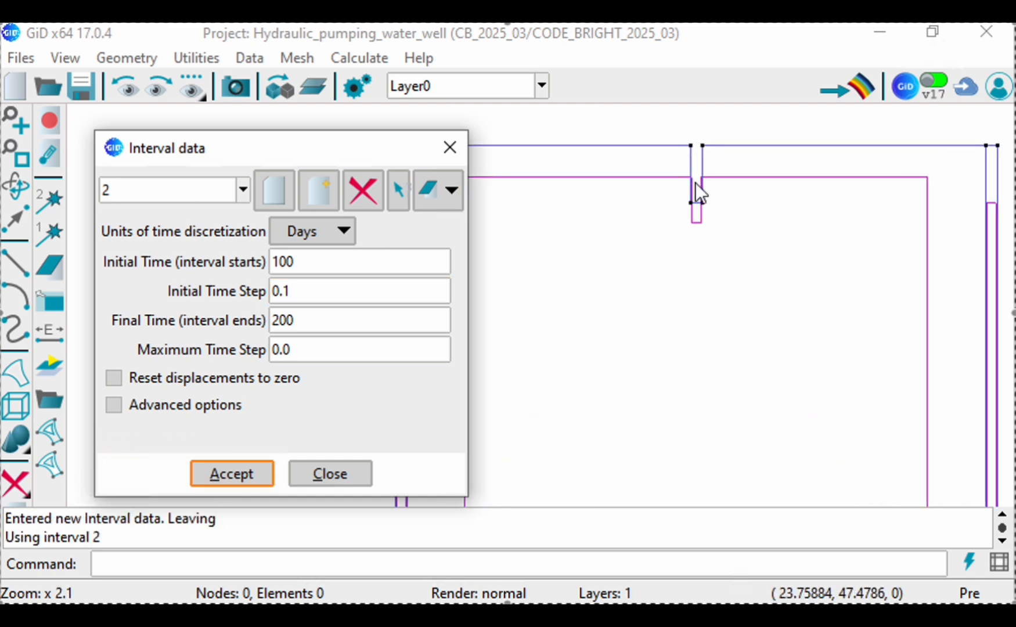
scroll(720, 152, "up", 1)
scroll(720, 241, "down", 2)
scroll(715, 239, "up", 1)
scroll(709, 247, "up", 1)
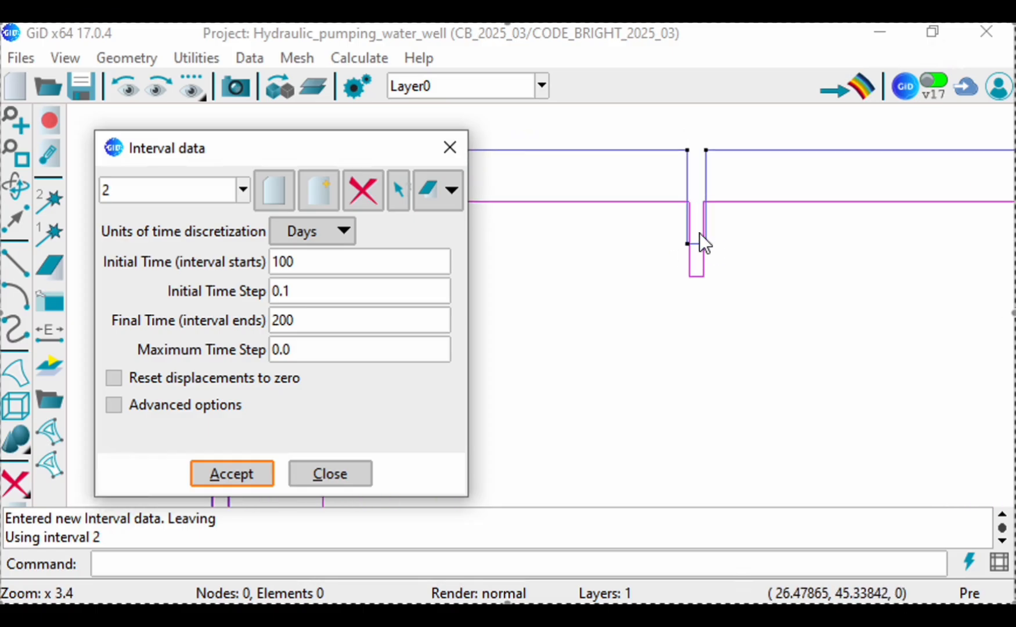
scroll(704, 232, "up", 2)
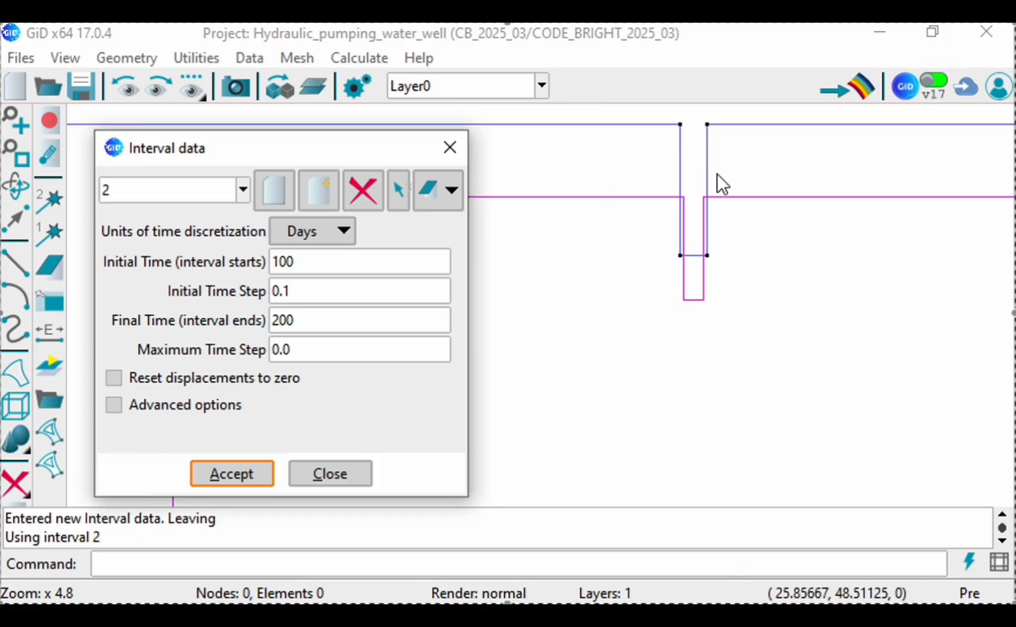
left_click(451, 190)
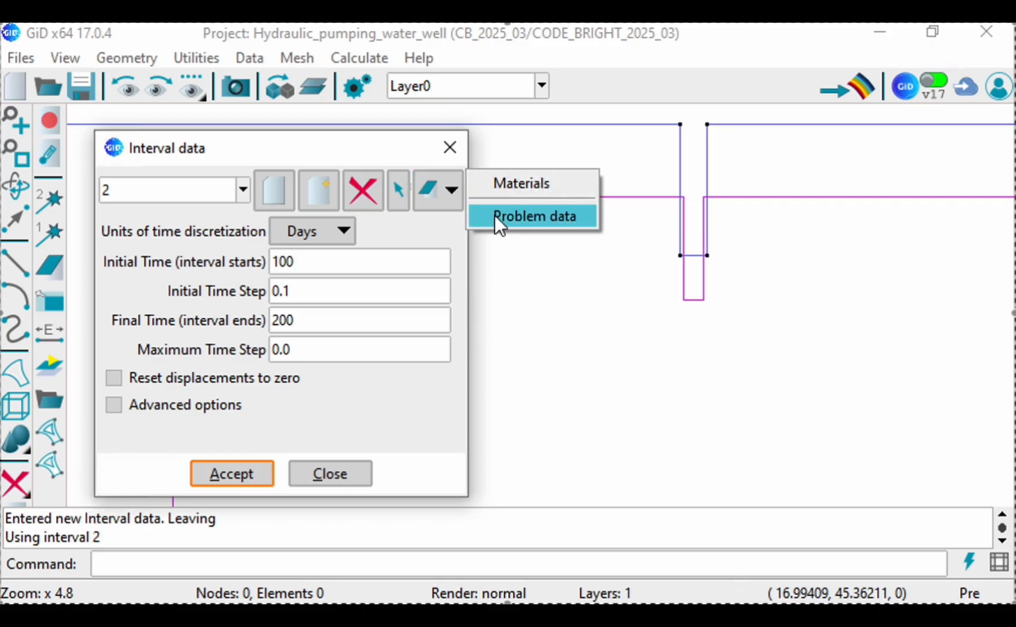
left_click(233, 473)
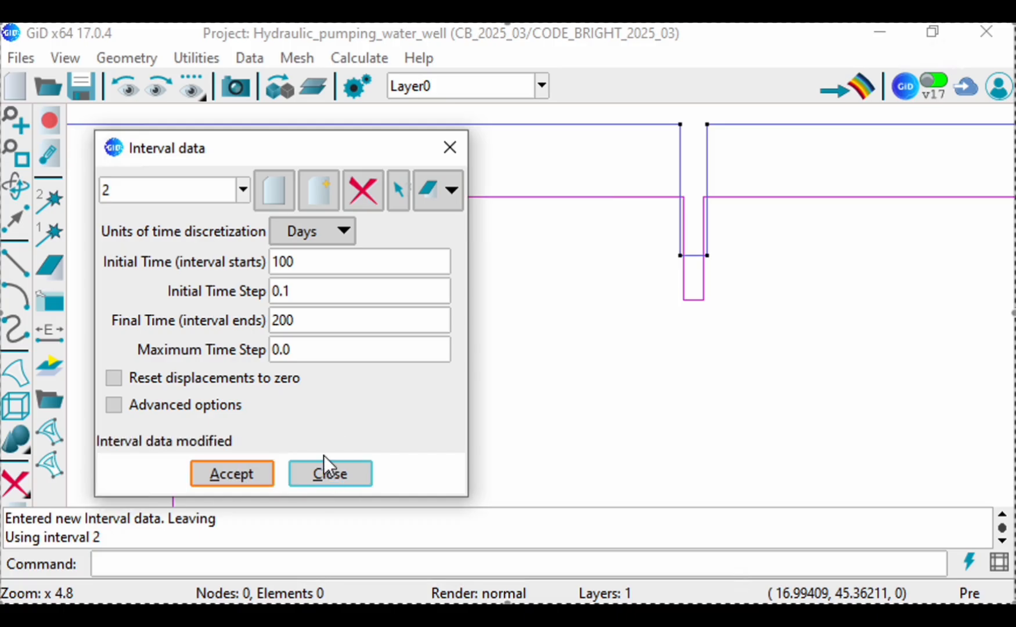
left_click(330, 474)
Step: Open the conditions for interval 2, choose Flux B.C. for lines and widen the conditions window
left_click(249, 57)
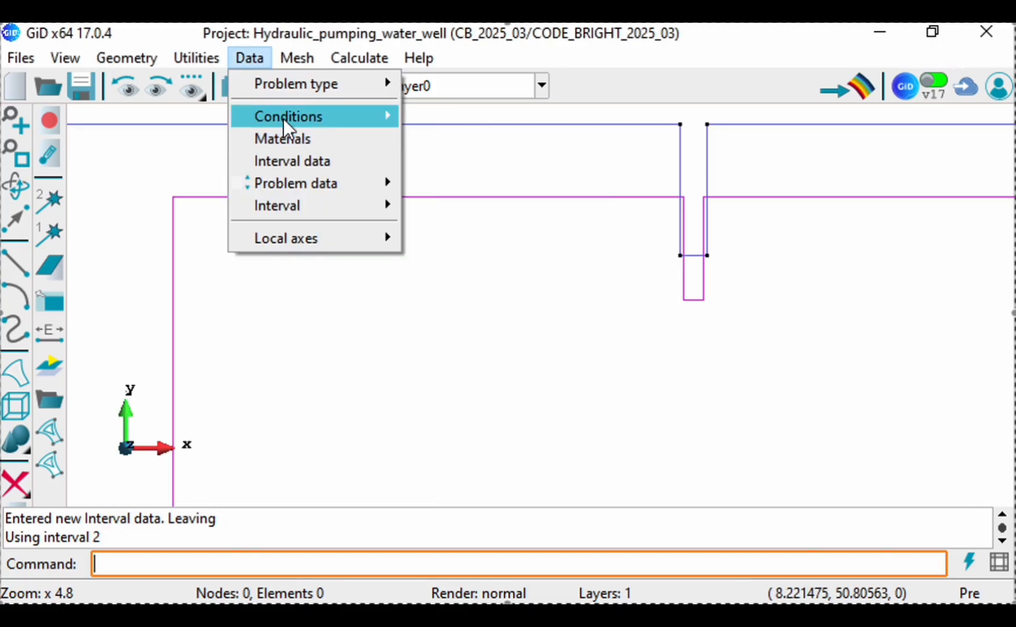
mouse_move(388, 115)
left_click(425, 115)
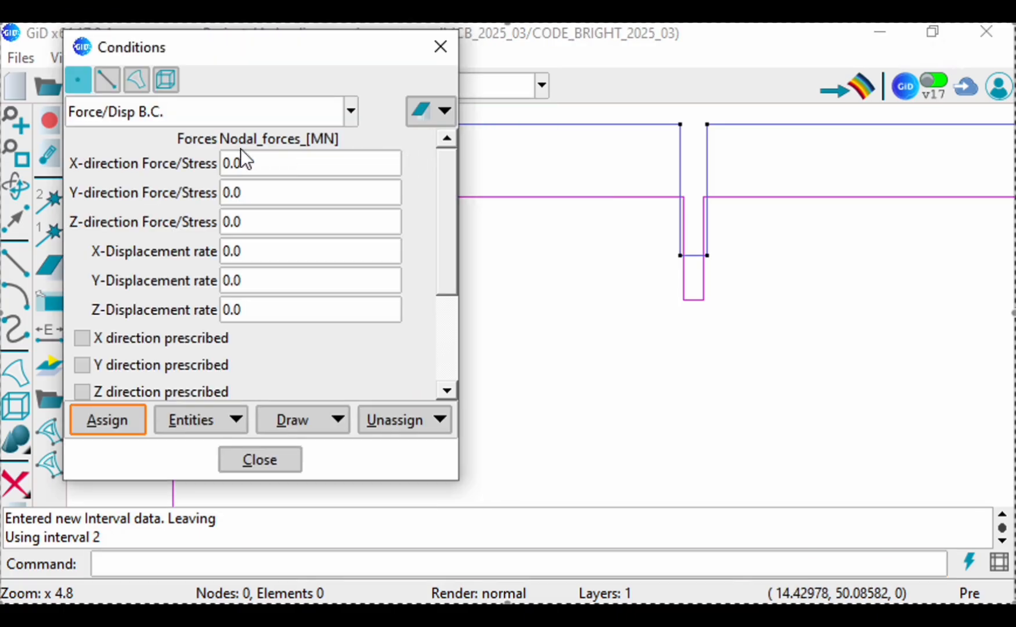
left_click(108, 79)
left_click(104, 111)
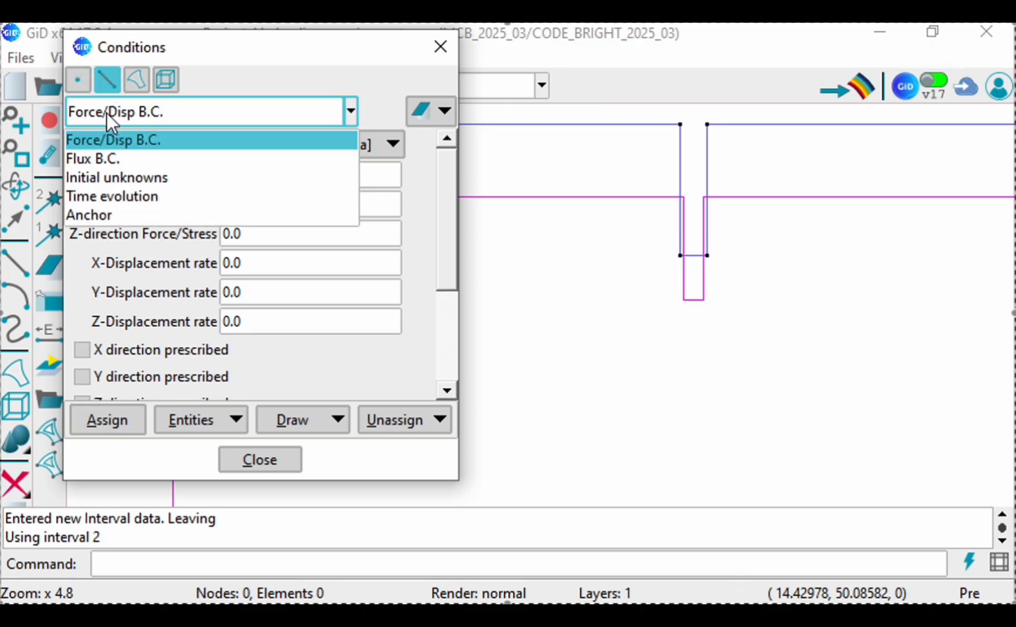
left_click(121, 163)
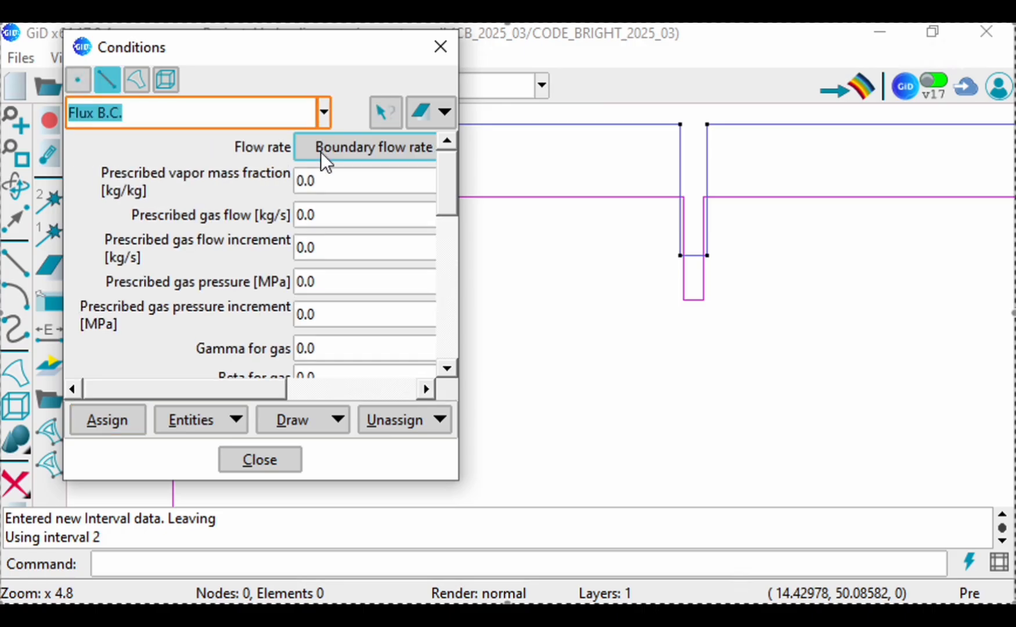
left_click_drag(463, 239, 575, 239)
left_click(459, 221)
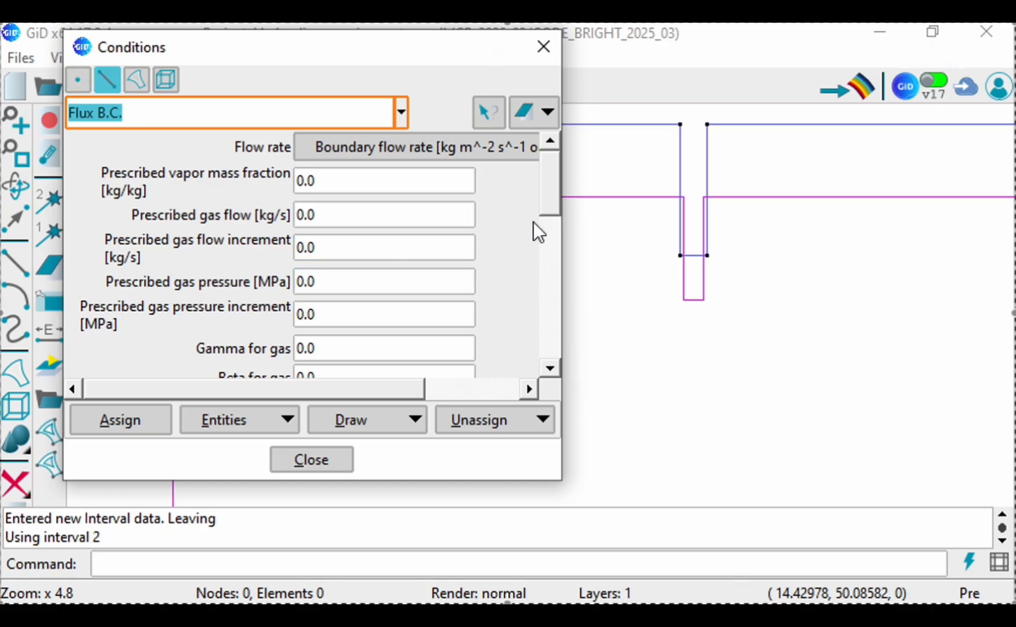
Step: Set Gamma for liquid to -1e5 in the line Flux B.C. condition
left_click_drag(546, 211, 548, 299)
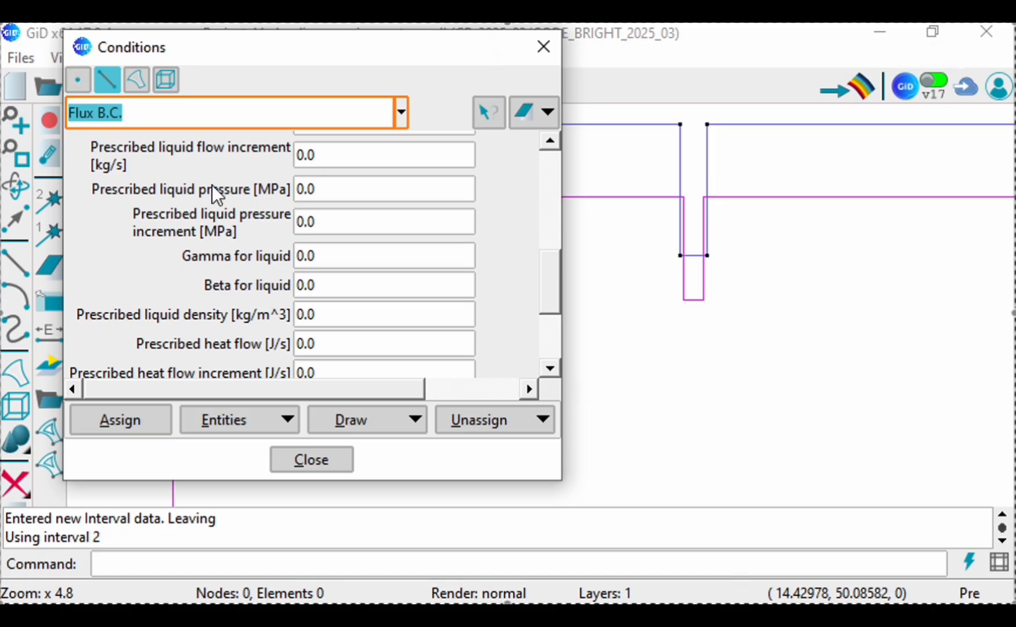
left_click(310, 191)
left_click(308, 189)
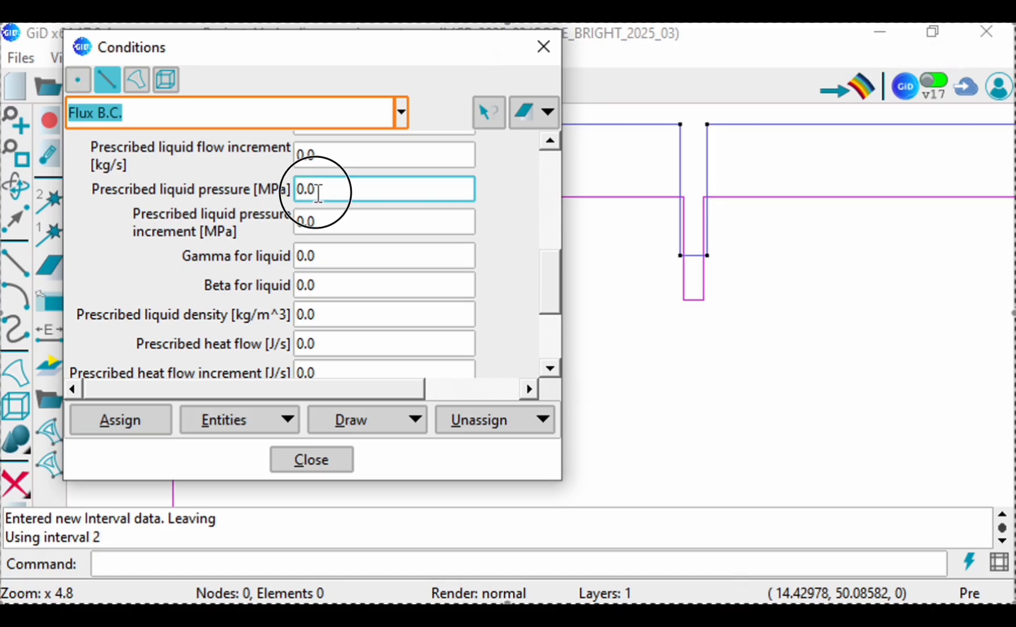
left_click(330, 256)
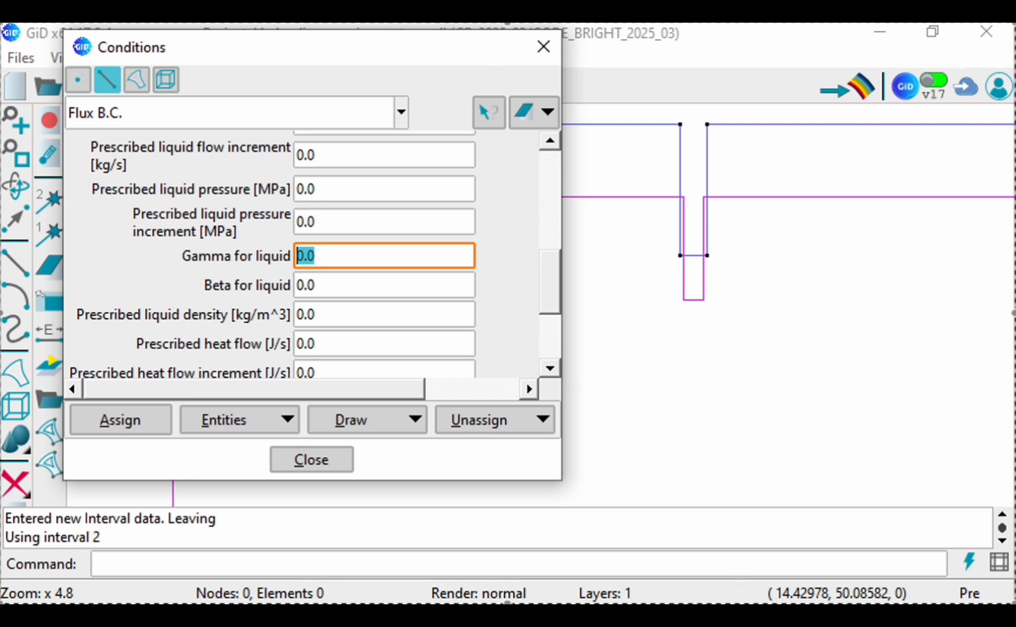
type("-1e5")
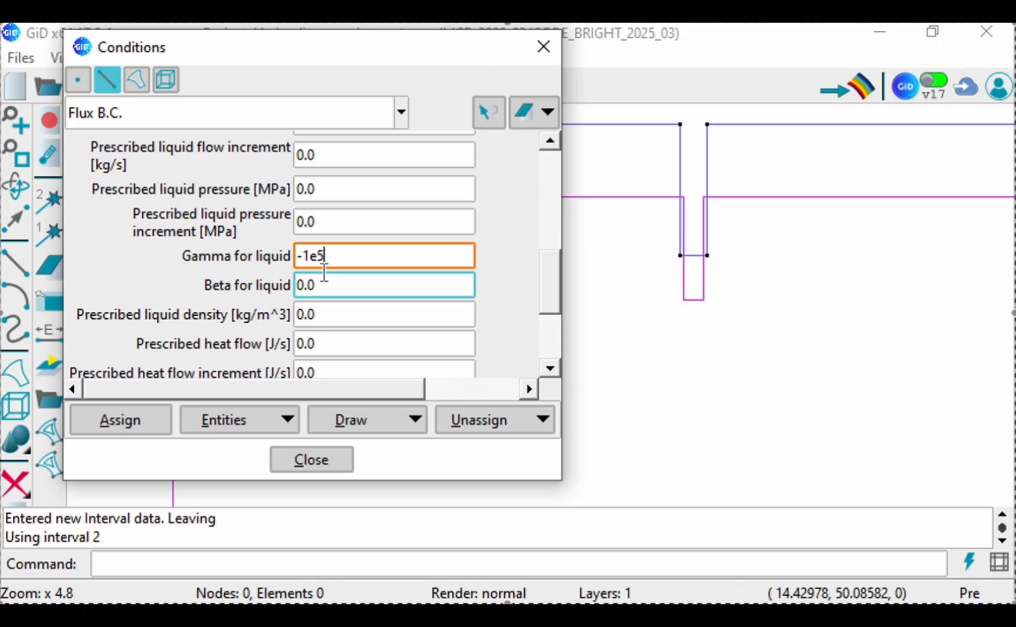
Step: Assign the Flux B.C. to the two vertical sides and the bottom line of the well notch
left_click(130, 416)
left_click(682, 156)
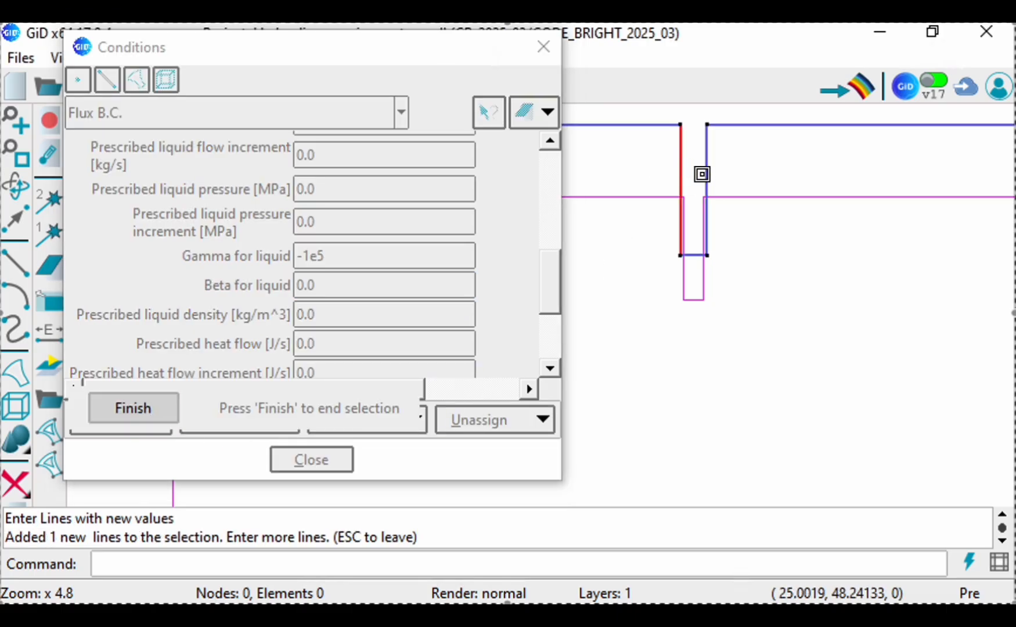
left_click(706, 166)
left_click(694, 256)
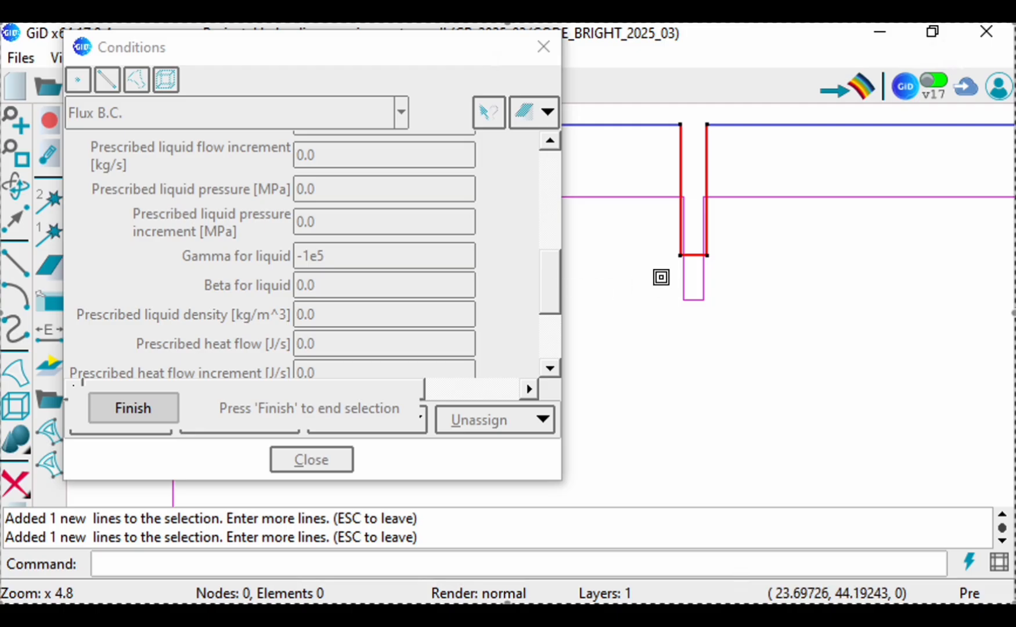
left_click(142, 409)
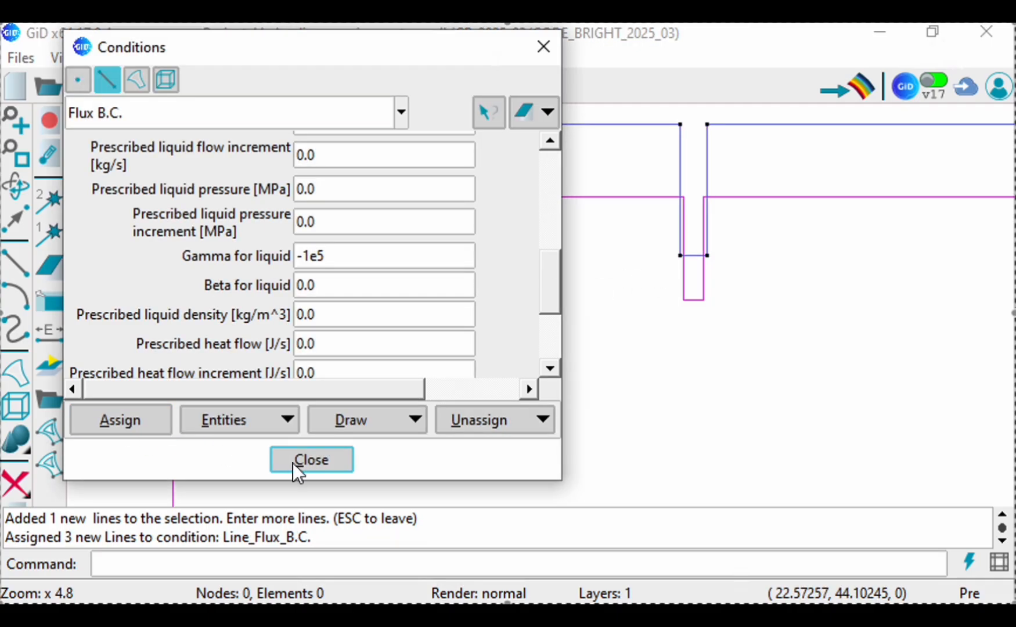
Step: Draw the Flux B.C. symbols and check the assigned lines at the well and along the model's bottom edge
left_click(375, 422)
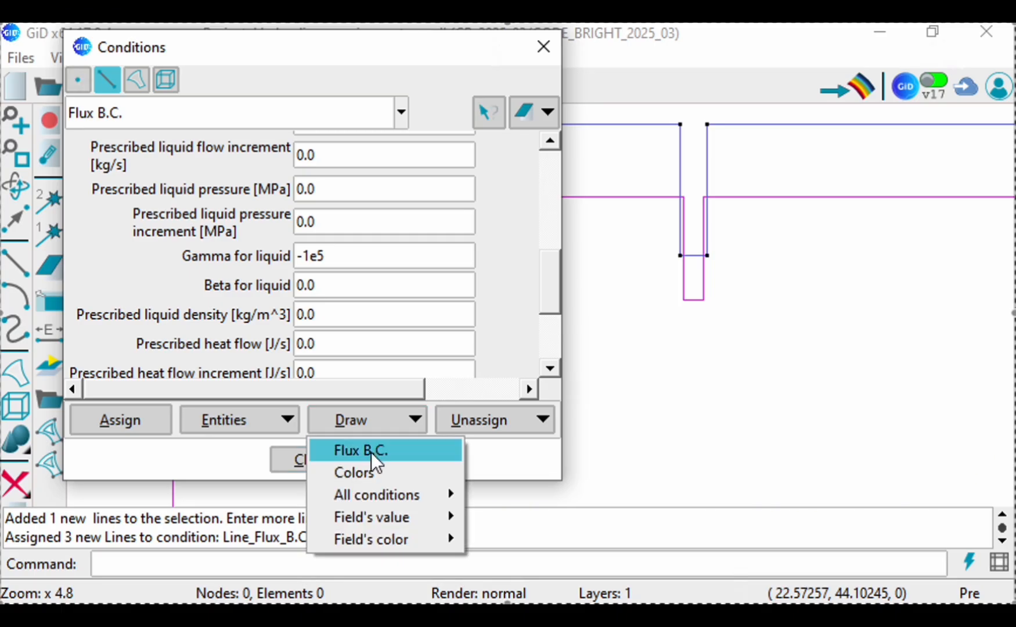
left_click(369, 452)
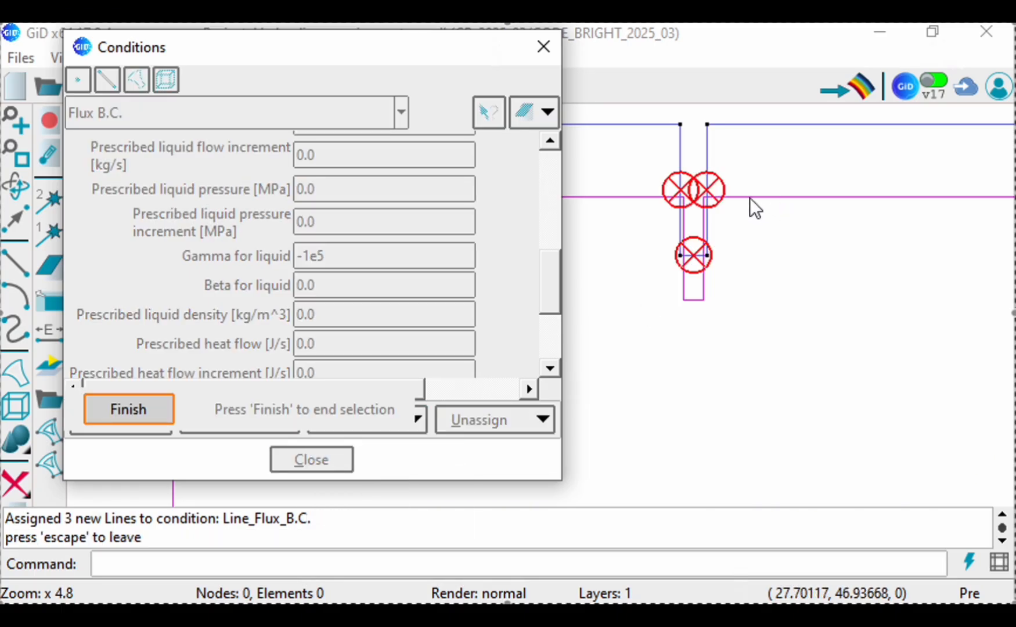
left_click(10, 156)
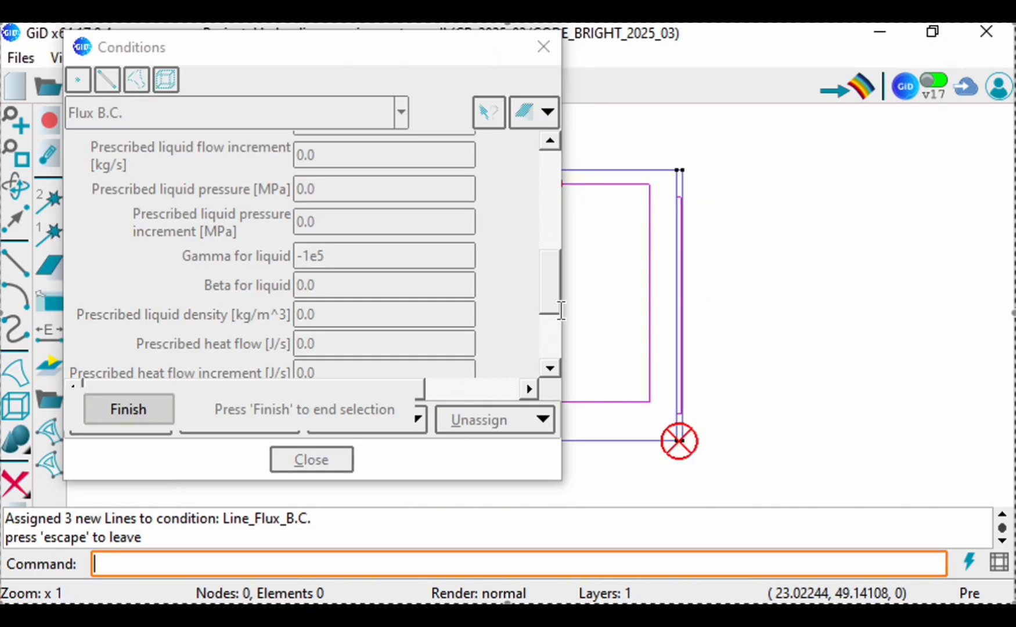
scroll(874, 294, "down", 3)
scroll(668, 405, "up", 1)
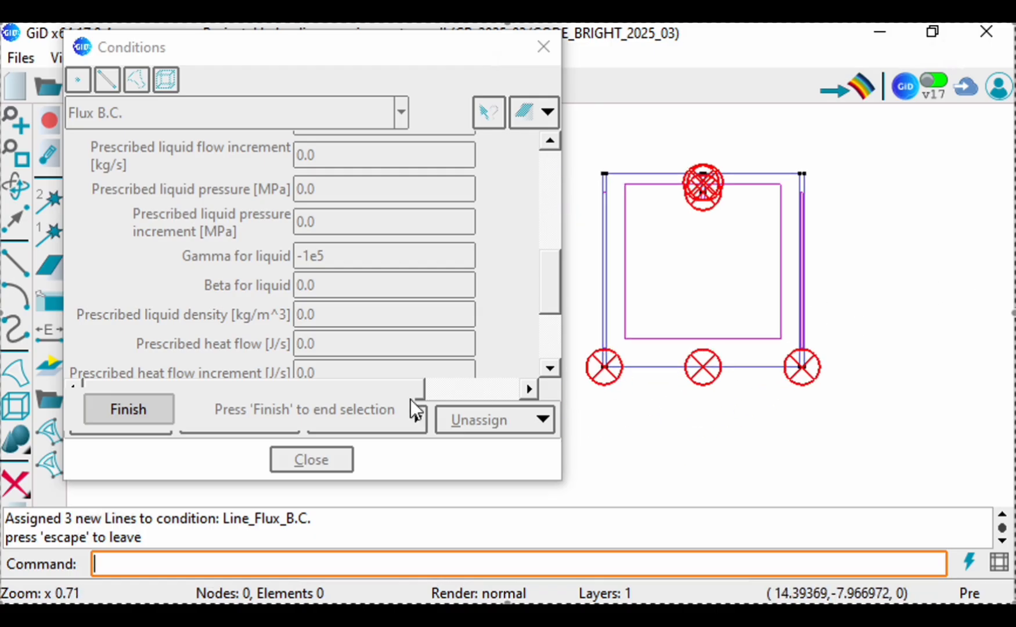
left_click(103, 413)
Step: Draw the line Flux B.C. by colors to check the assigned lines, and close the conditions
left_click(385, 420)
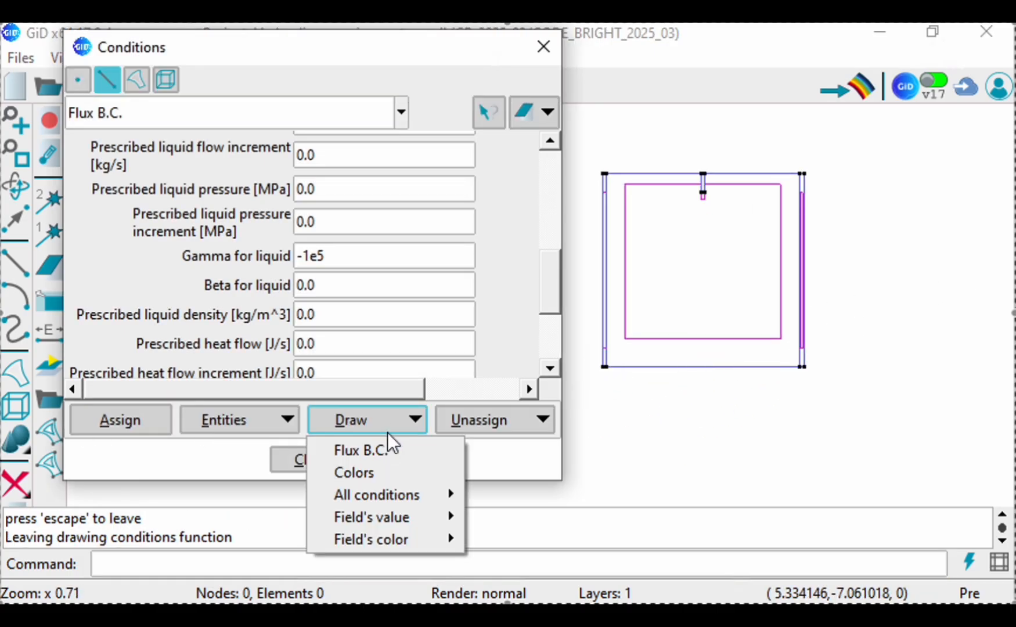
left_click(368, 471)
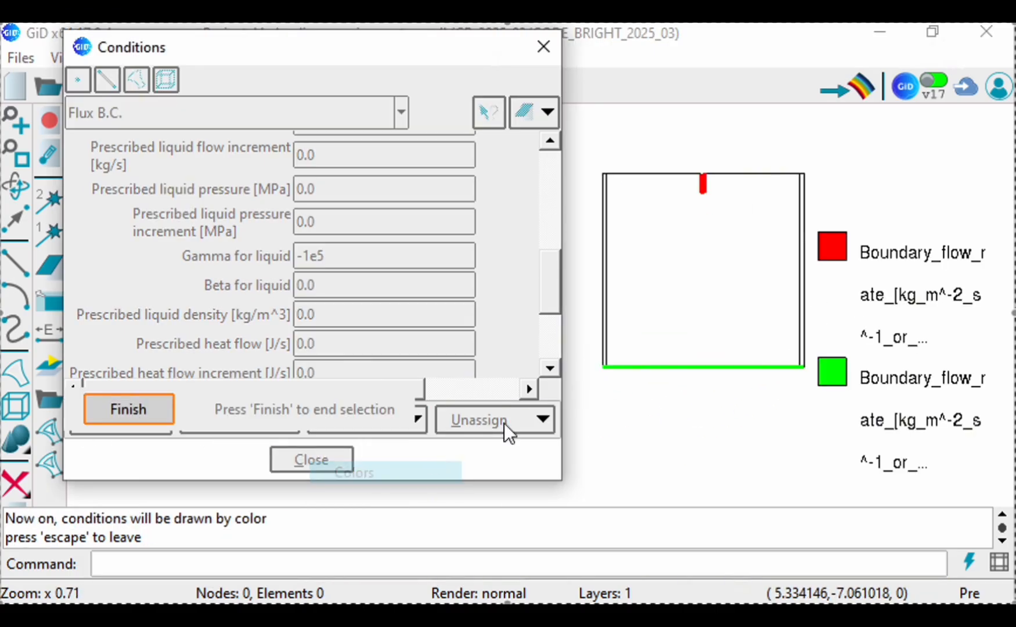
left_click(138, 416)
left_click(312, 460)
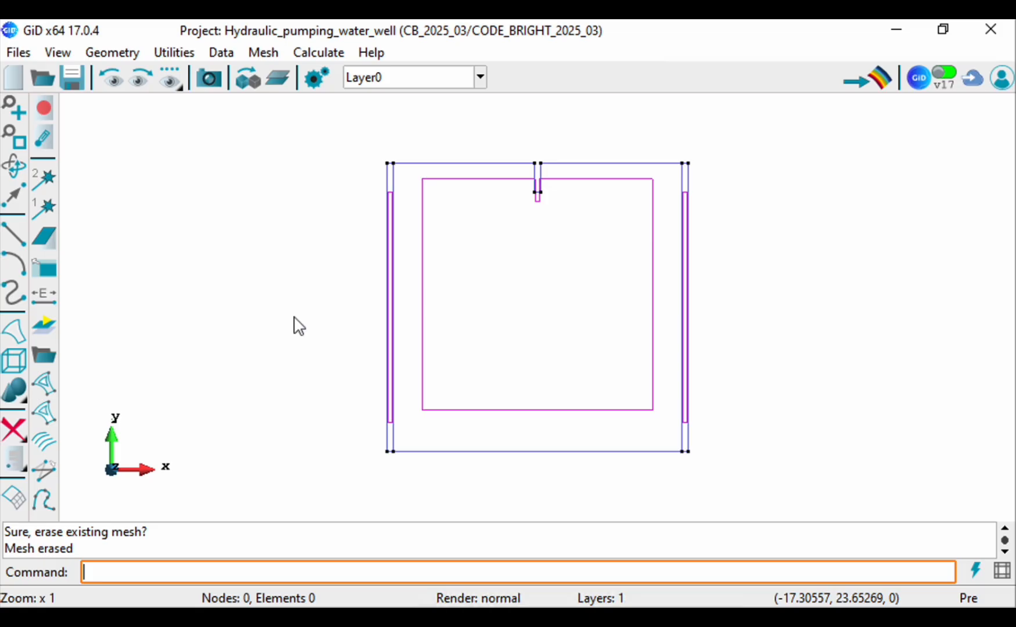
Step: Assign an unstructured mesh size of 1 to the two thin vertical surfaces at the model's sides
left_click(262, 54)
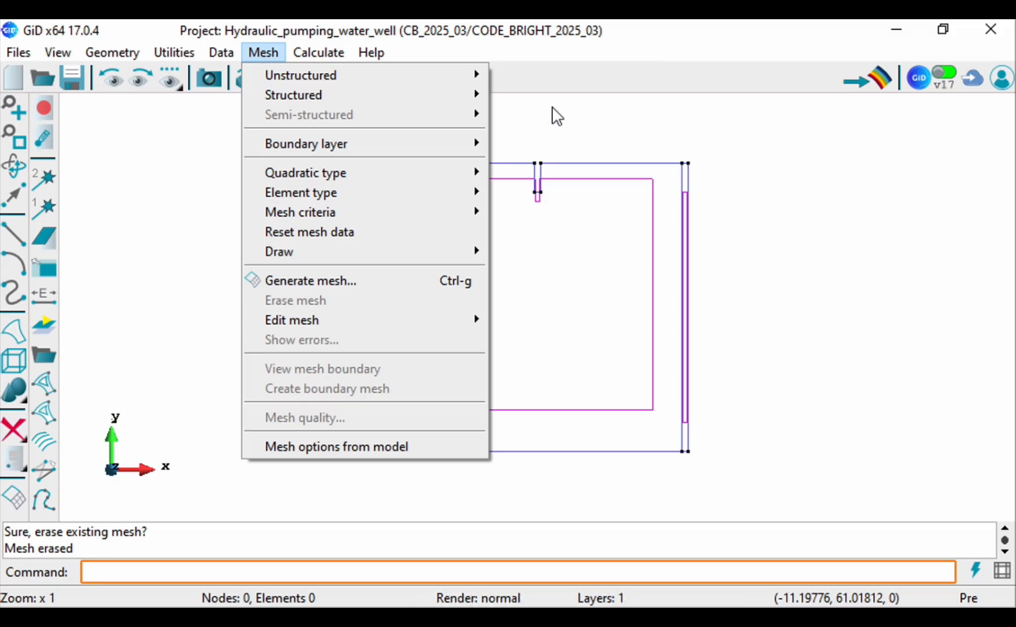
mouse_move(456, 74)
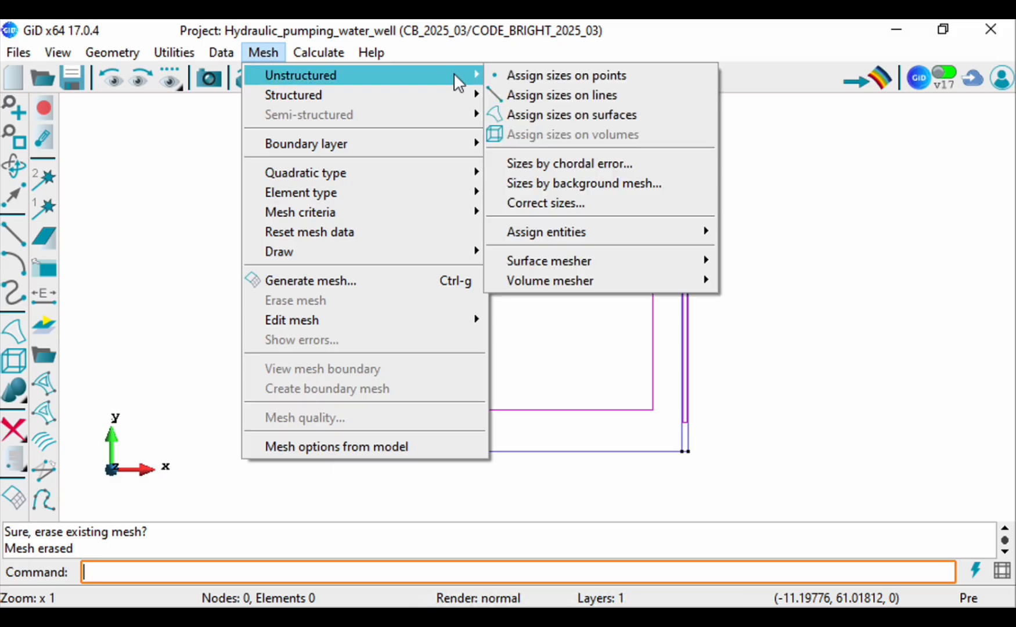
left_click(520, 112)
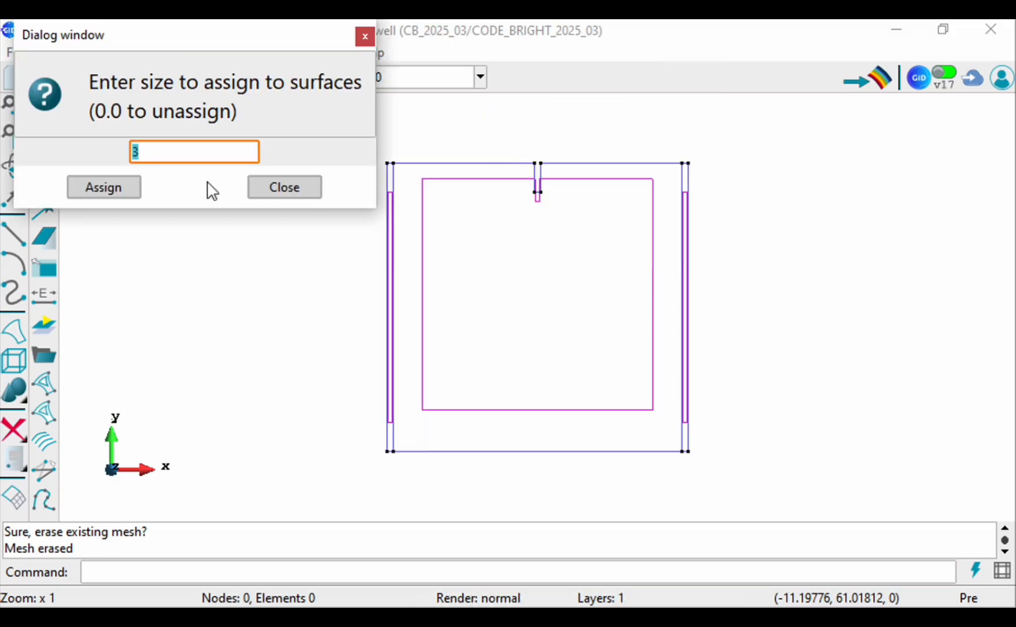
type("1")
left_click(106, 190)
left_click(390, 193)
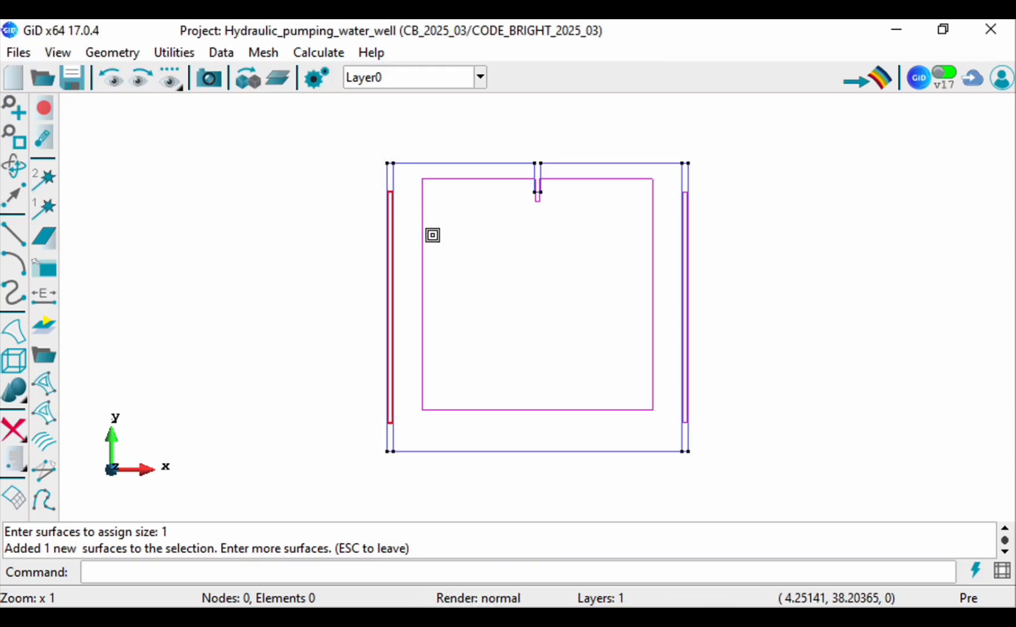
left_click(686, 194)
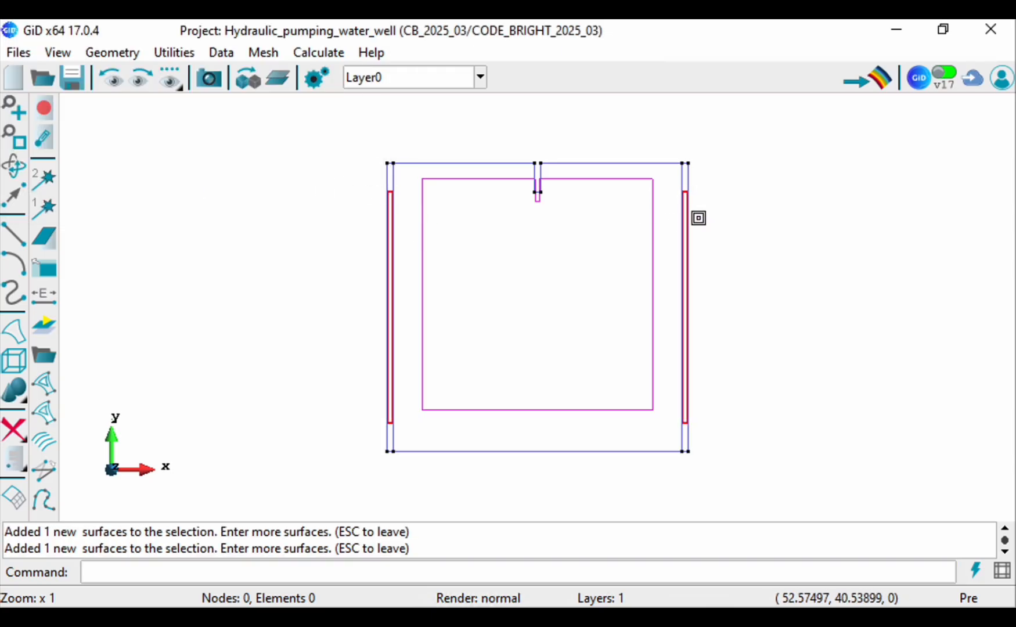
key("Escape")
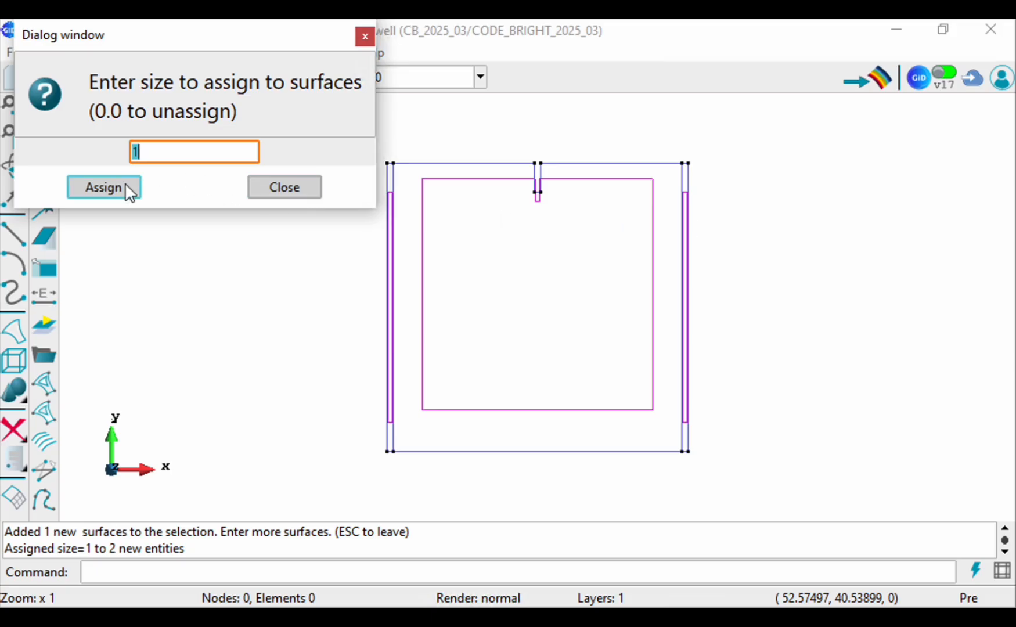
left_click(290, 188)
Step: Assign an unstructured mesh size of 0.2 to the two vertical lines and the bottom line of the well notch
left_click(262, 52)
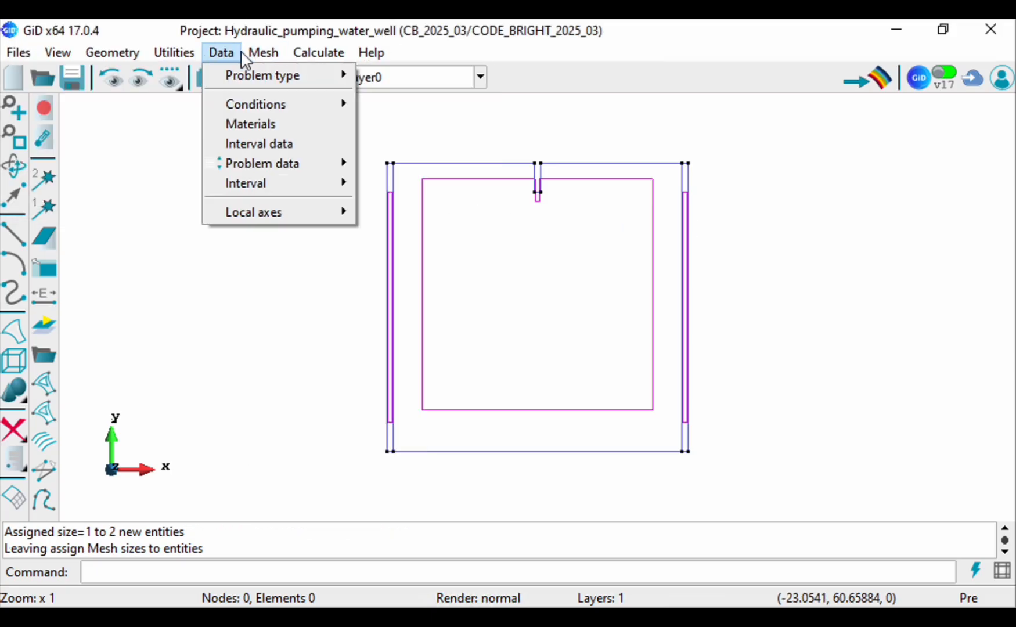
mouse_move(263, 102)
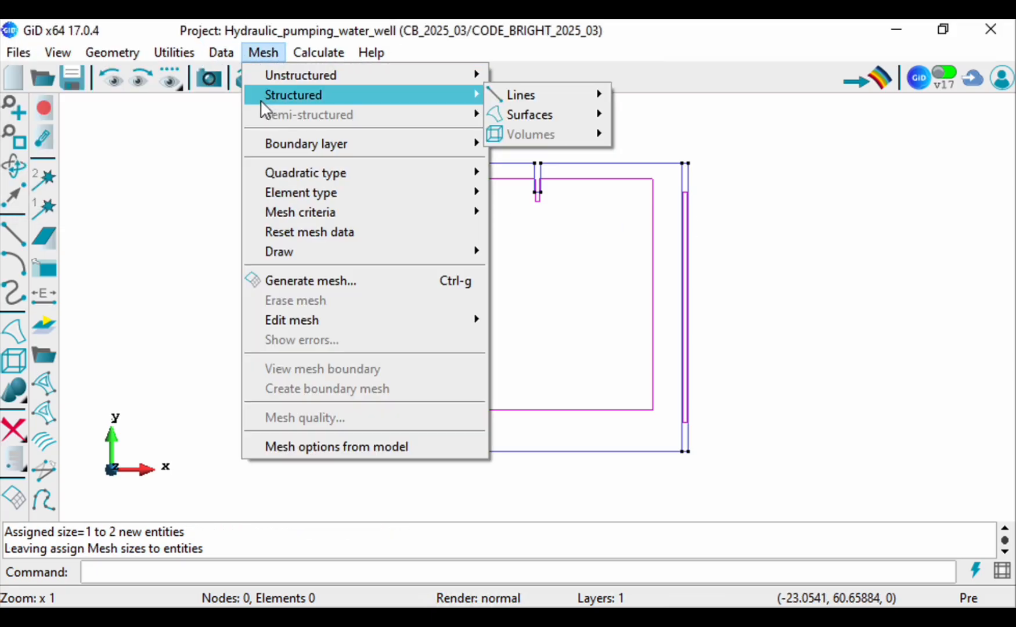
mouse_move(311, 83)
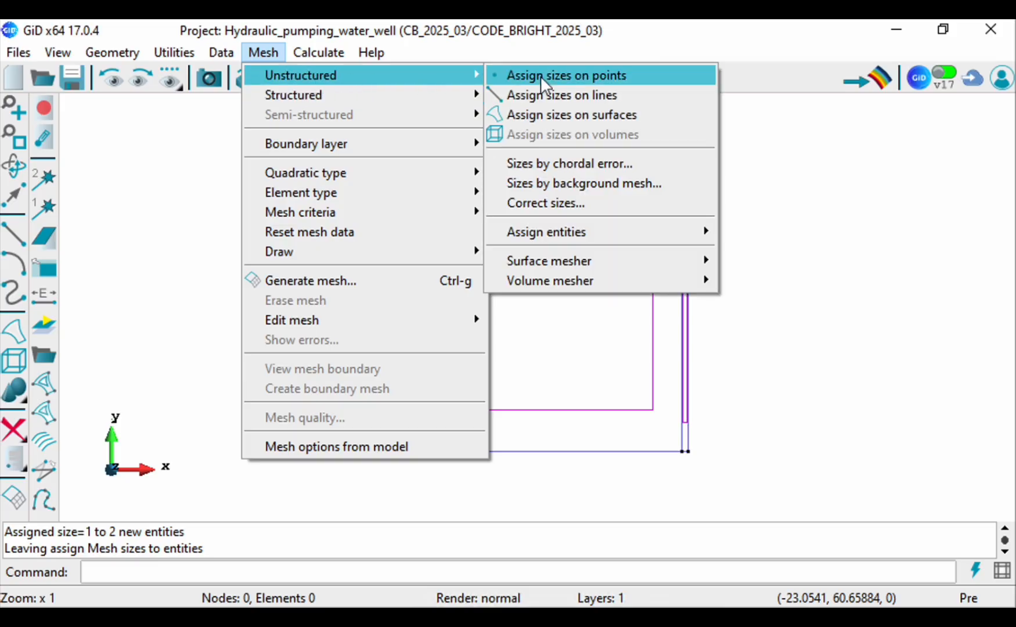
left_click(515, 94)
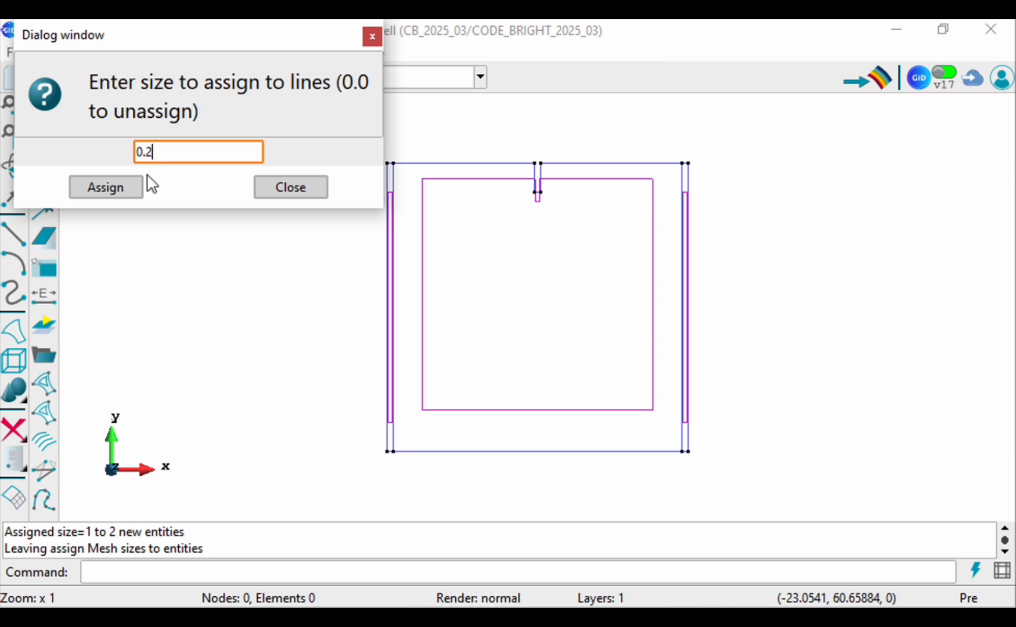
left_click(107, 187)
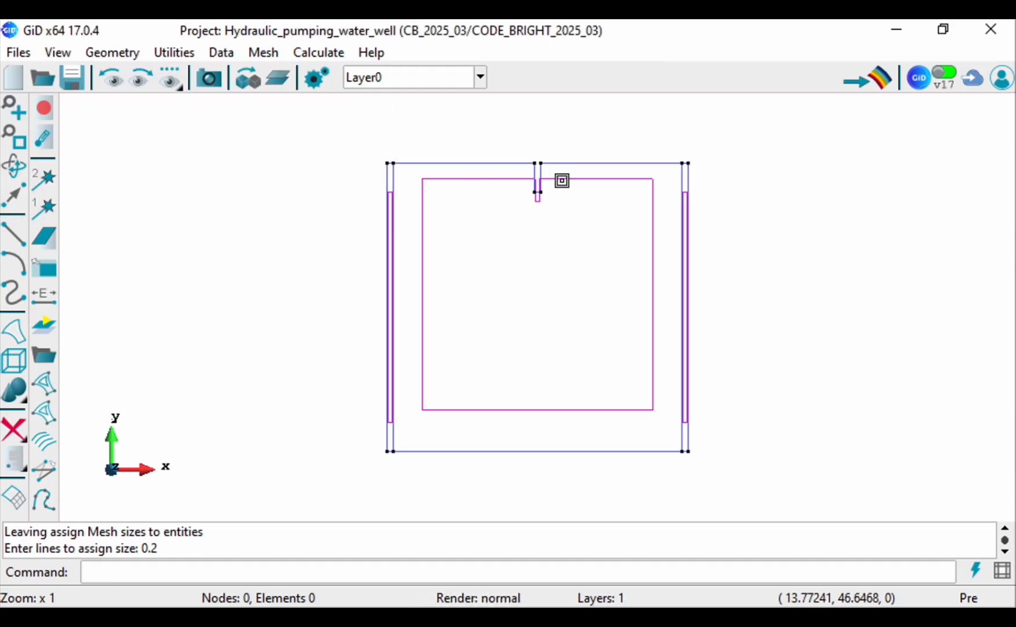
scroll(561, 180, "up", 8)
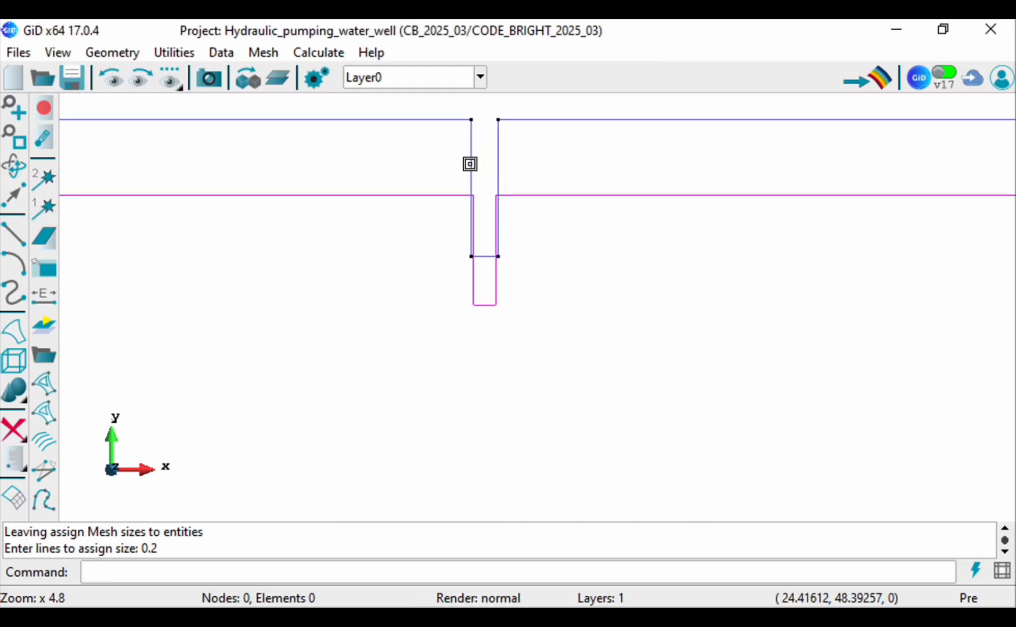
left_click(471, 163)
left_click(498, 168)
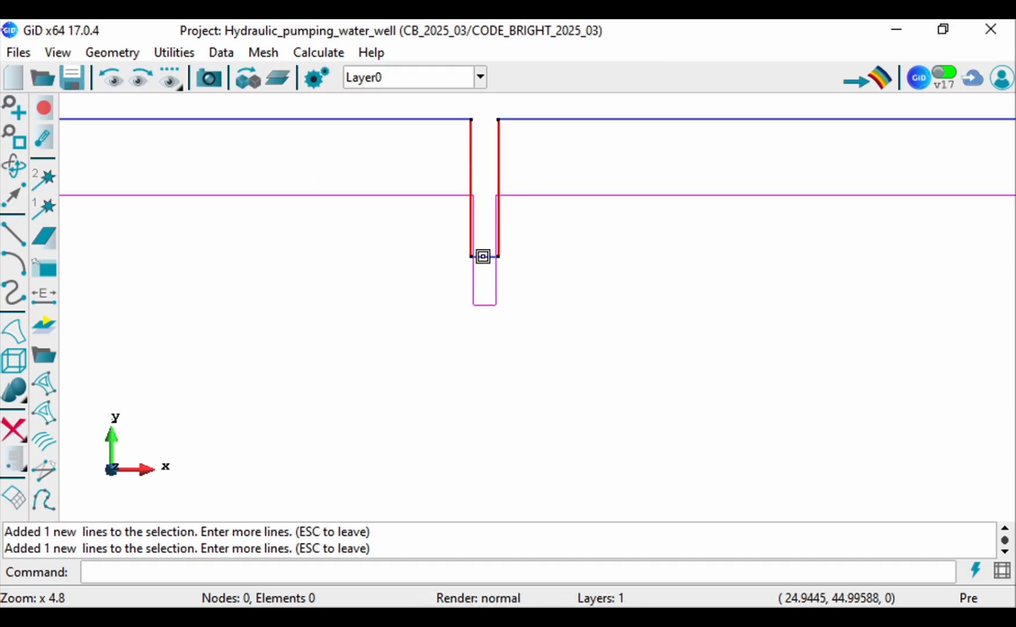
scroll(594, 256, "down", 5)
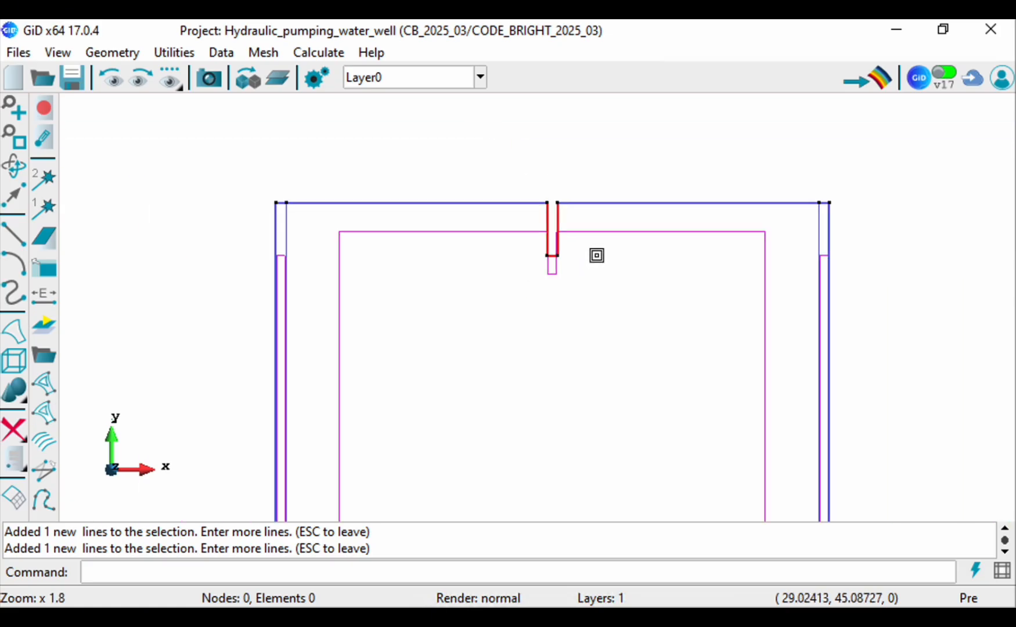
scroll(597, 255, "down", 4)
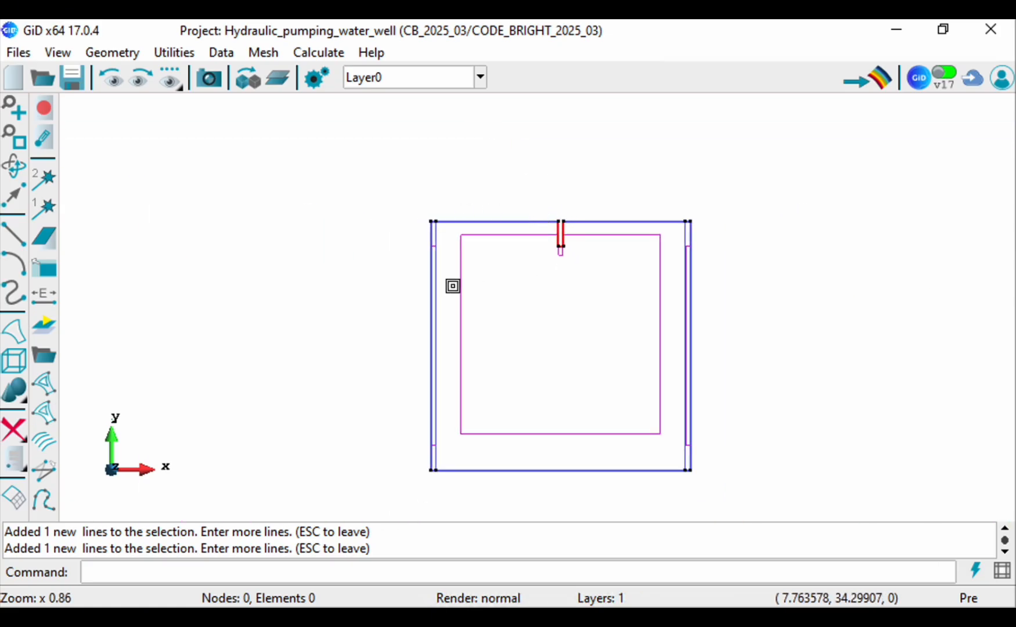
key("Escape")
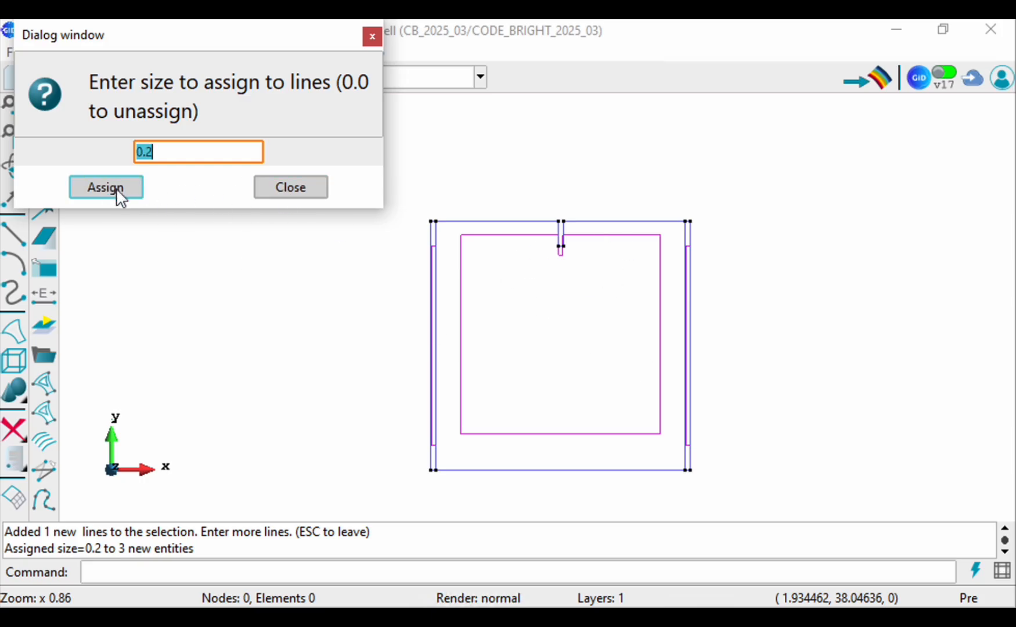
left_click(319, 192)
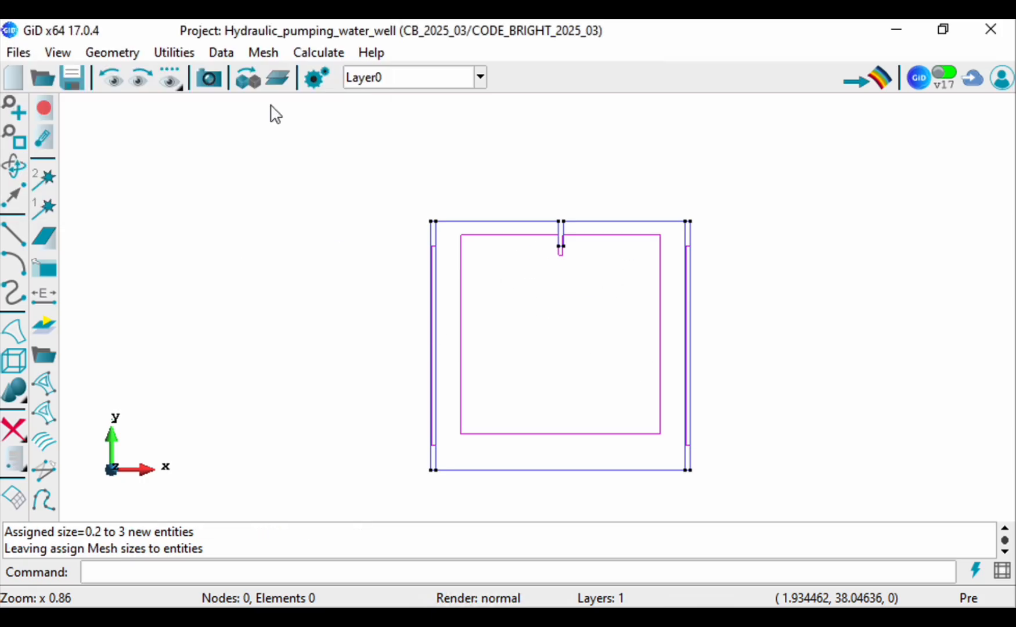
Step: Assign an unstructured mesh size of 3 to the large central surface
left_click(262, 53)
mouse_move(320, 75)
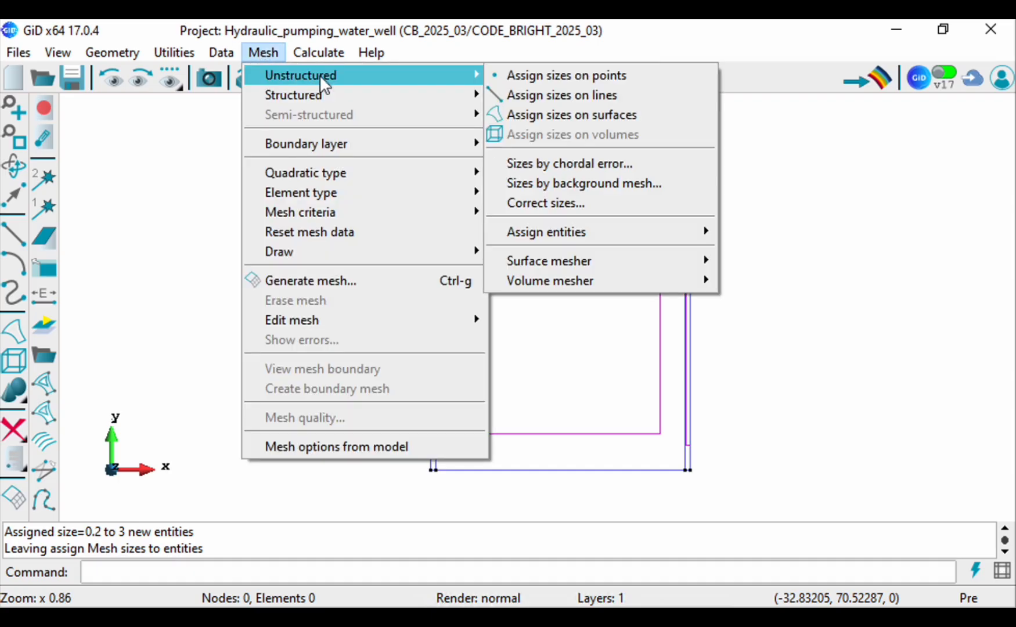
left_click(516, 114)
type("3")
left_click(120, 187)
left_click(463, 236)
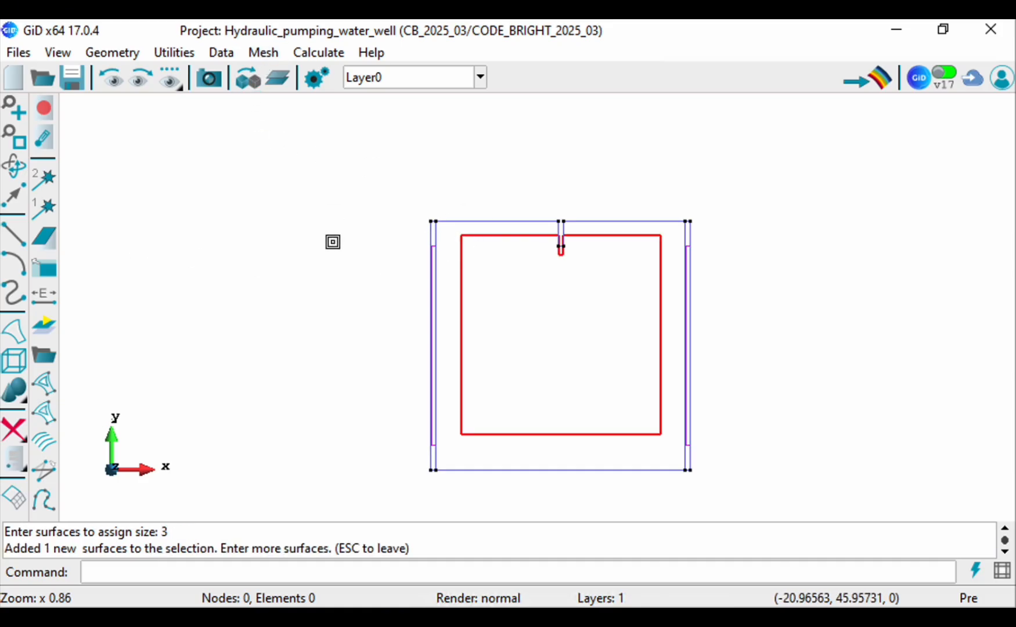
key("Escape")
left_click(278, 186)
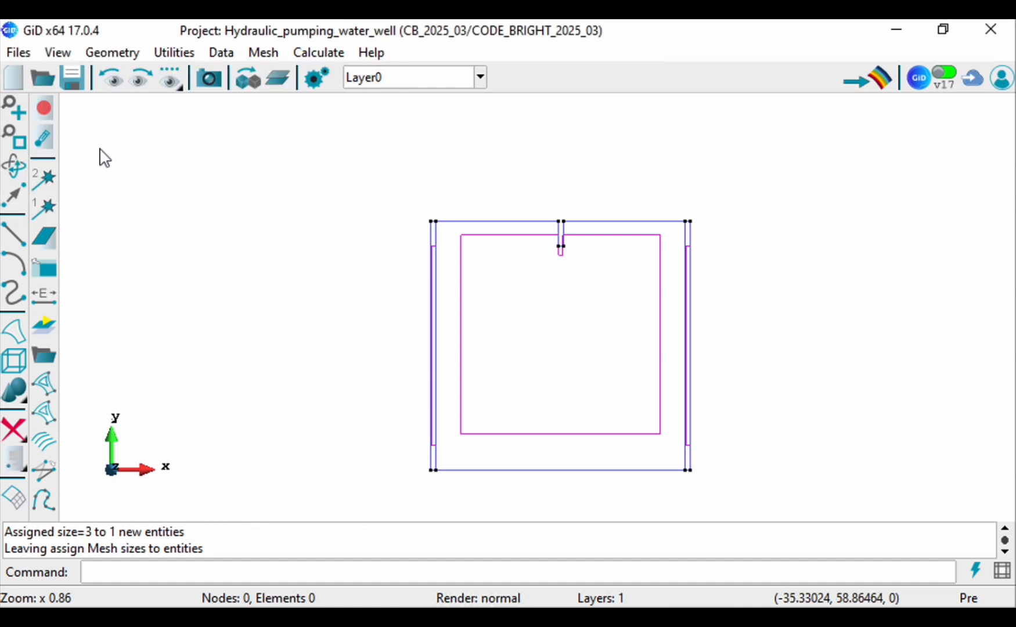
Step: Generate the mesh with a general element size of 3 and view it on the model
left_click(13, 140)
left_click(263, 52)
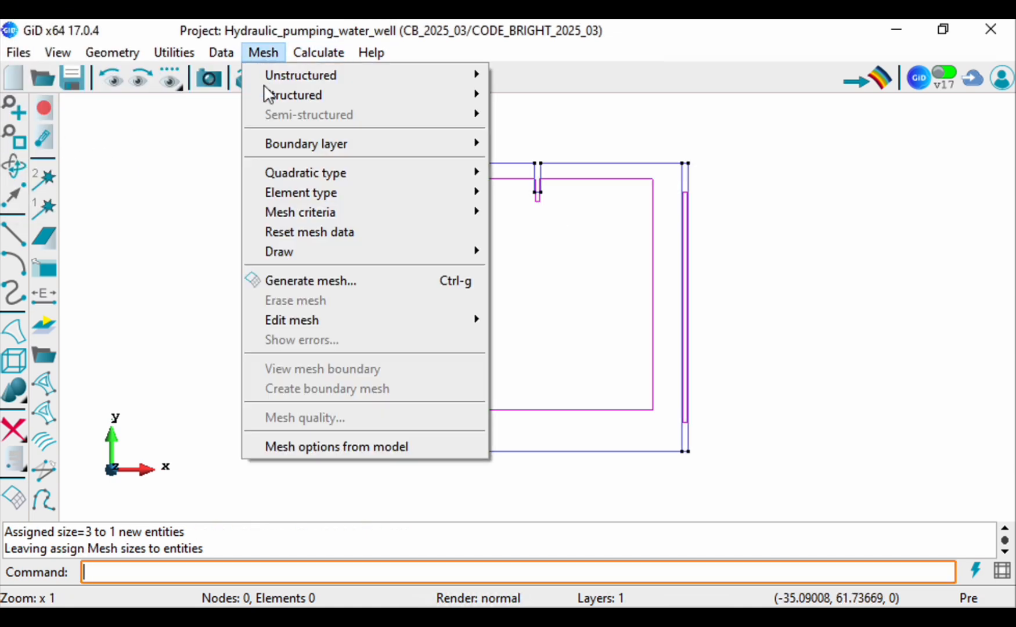
left_click(290, 280)
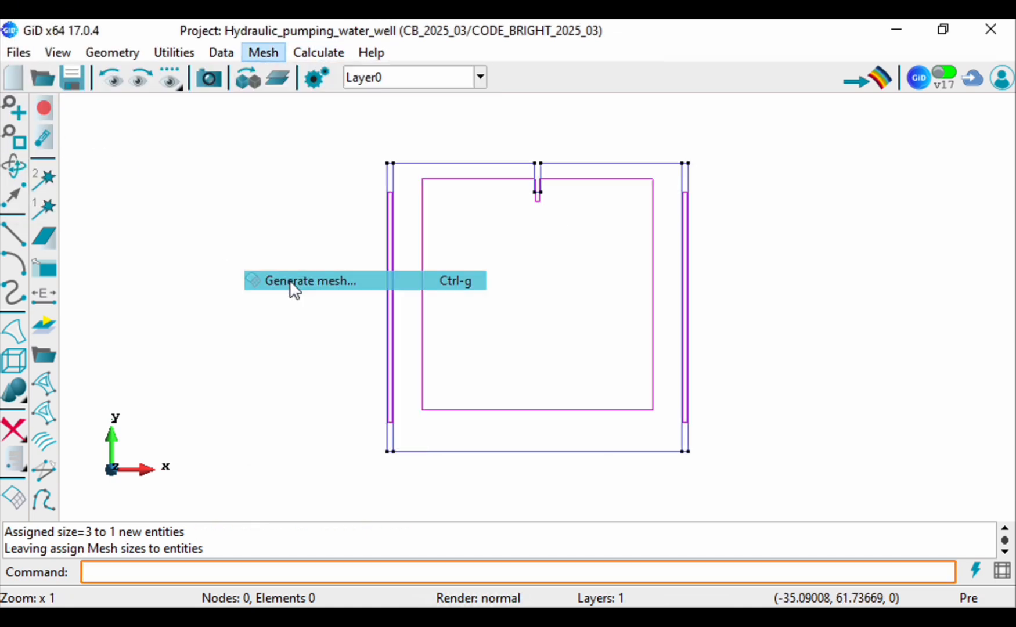
left_click(391, 373)
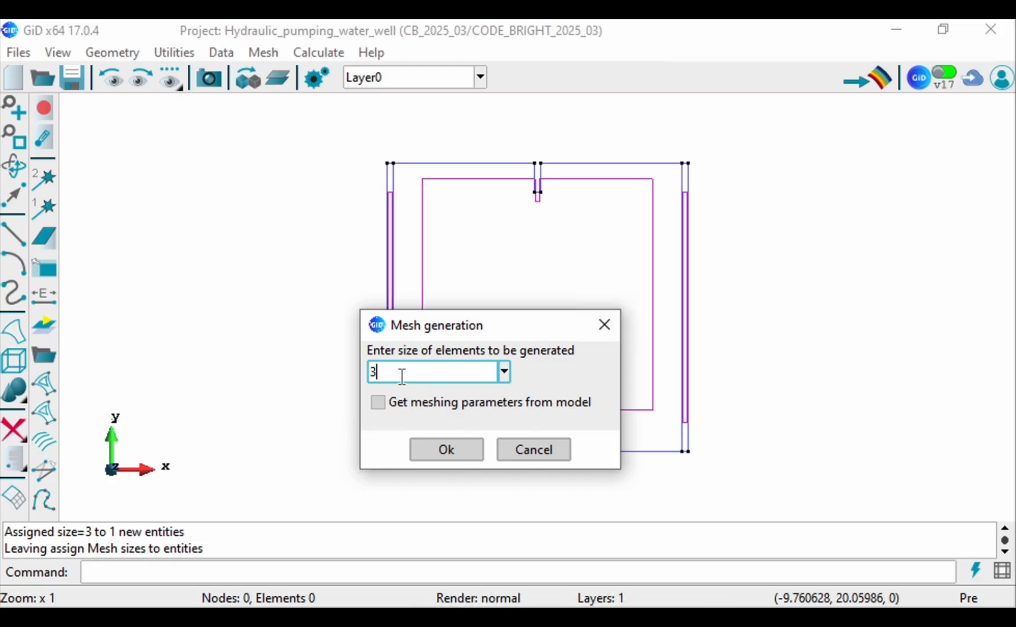
left_click(427, 451)
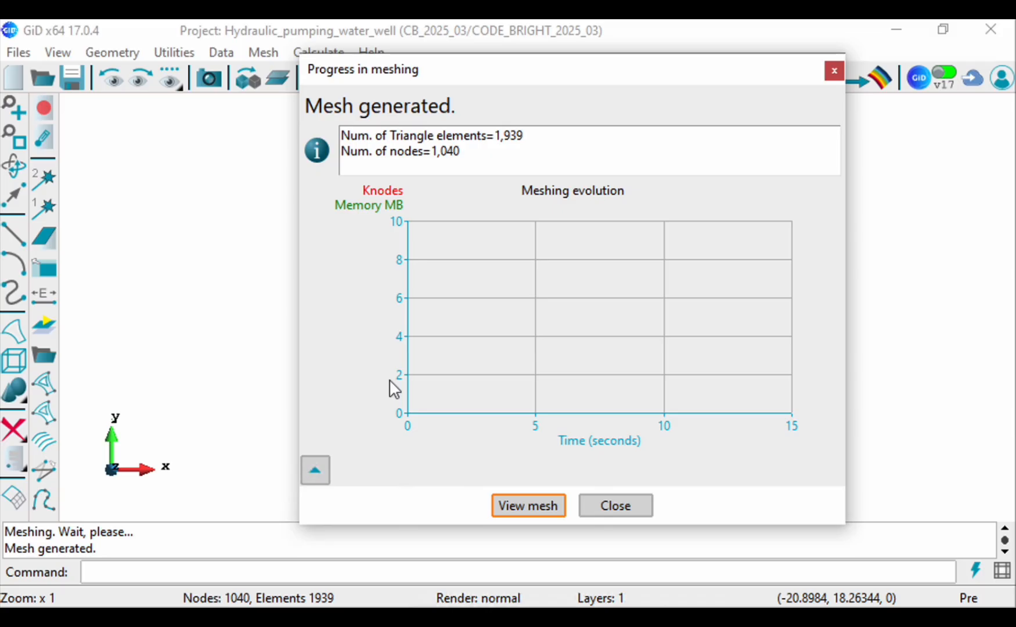
left_click(508, 511)
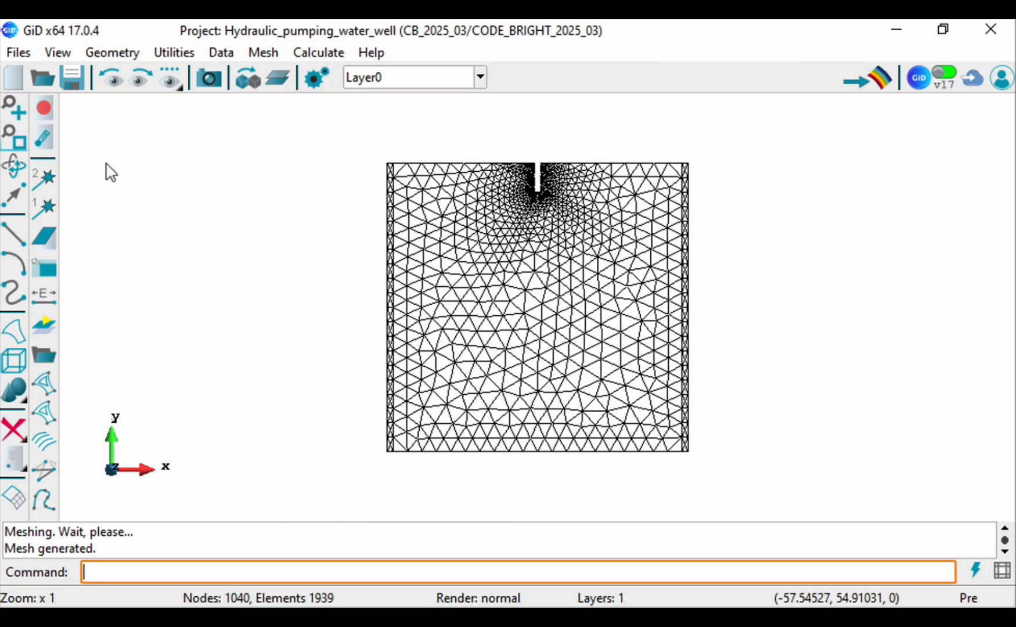
scroll(445, 349, "down", 1)
scroll(445, 349, "down", 1)
scroll(445, 349, "up", 5)
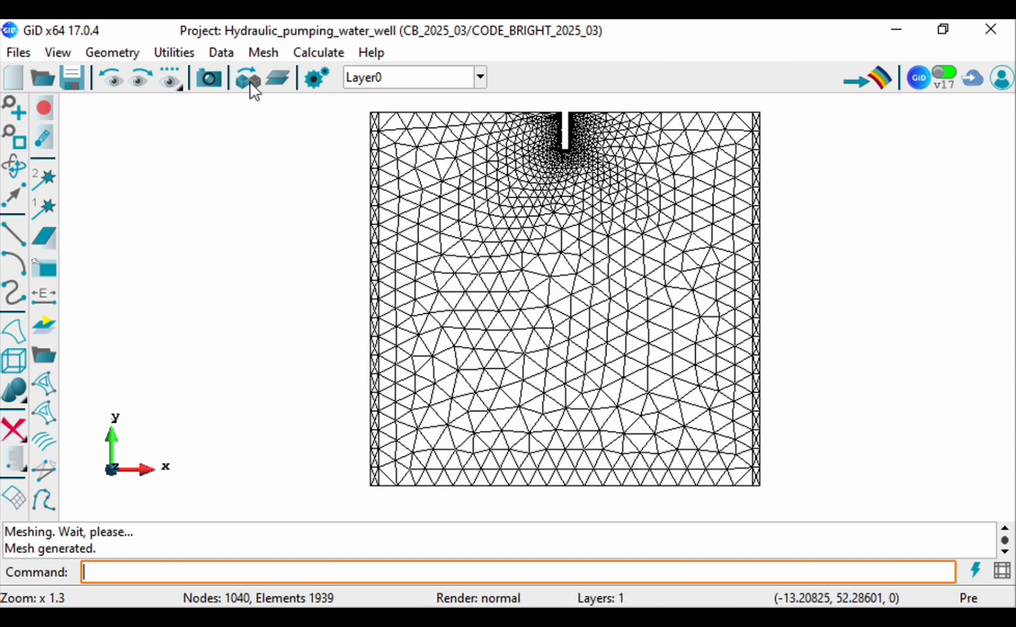
Step: Examine the project status for the mesh's numbers of nodes and elements, and close it
left_click(221, 52)
mouse_move(267, 61)
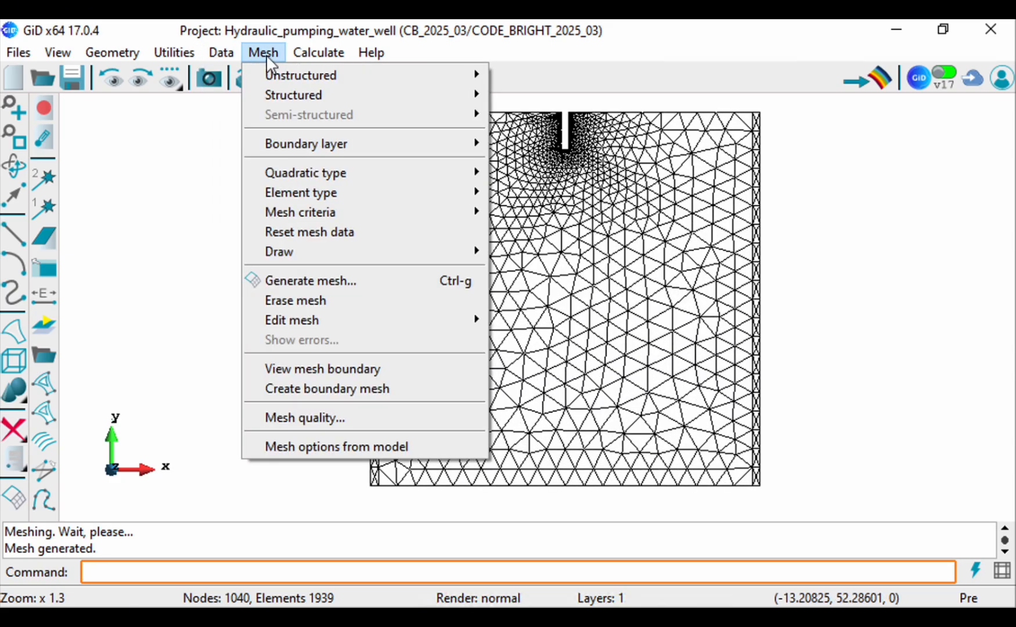
mouse_move(162, 68)
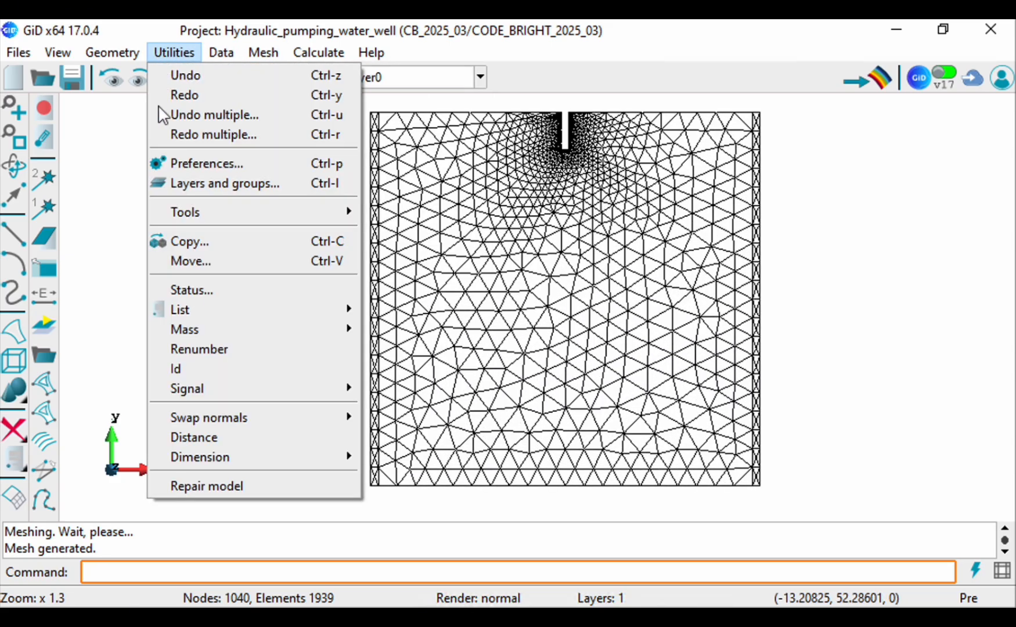
mouse_move(174, 307)
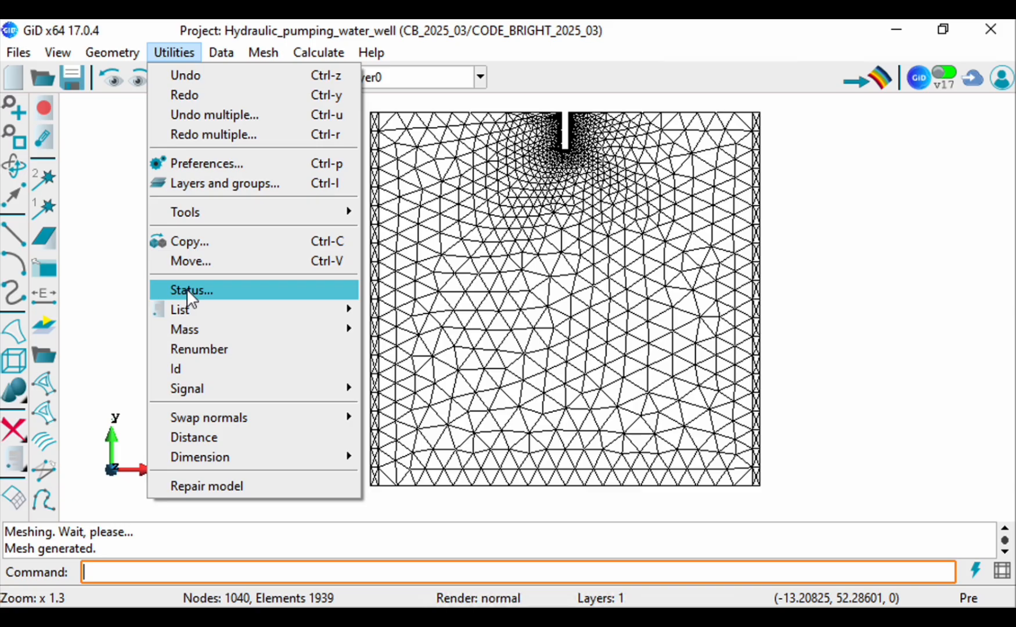
left_click(187, 289)
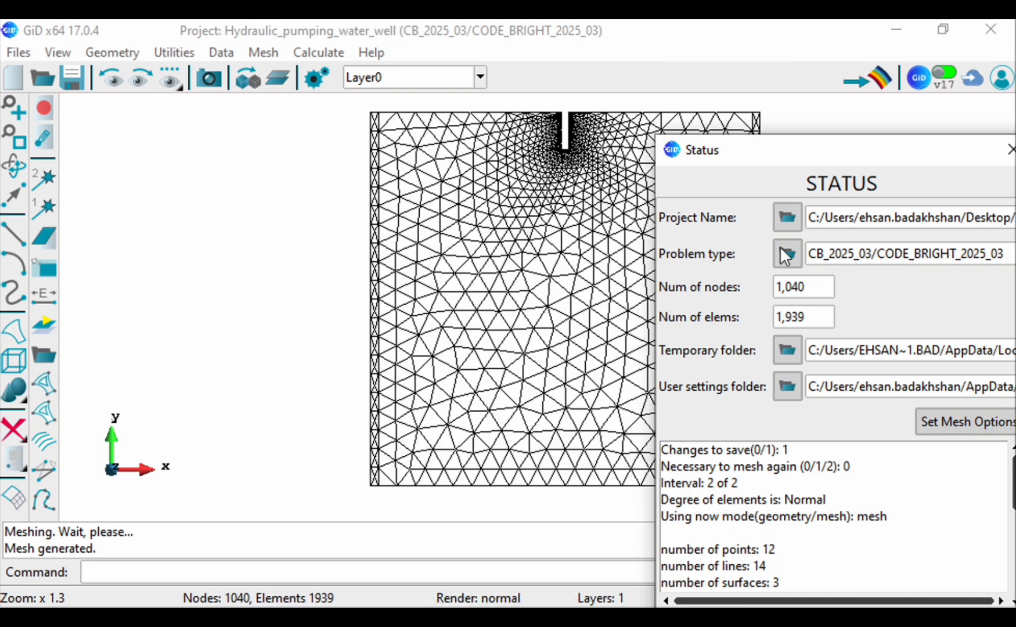
left_click_drag(837, 155, 554, 156)
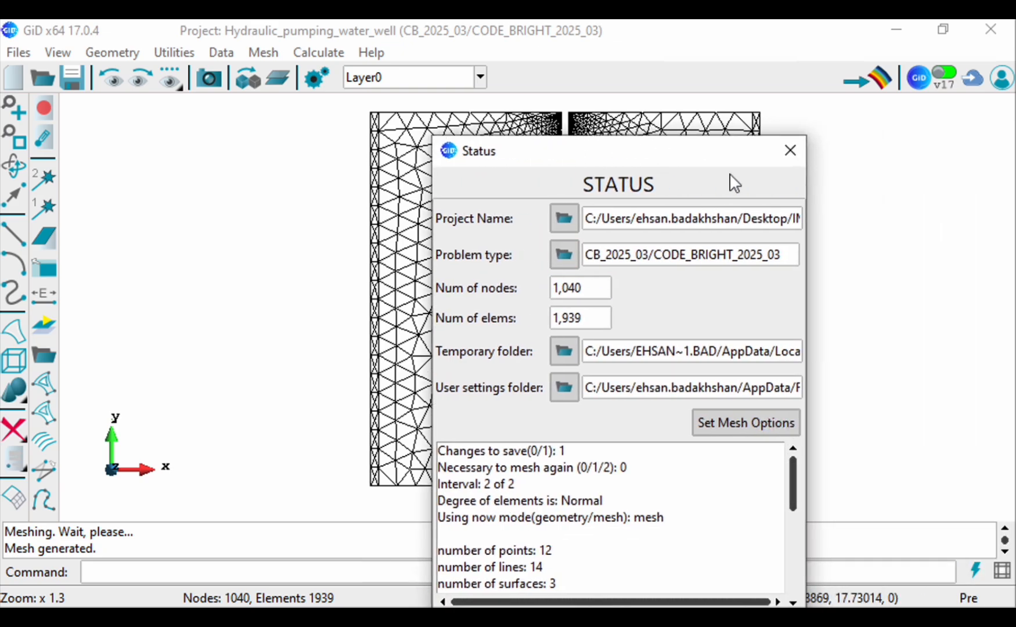
left_click(794, 154)
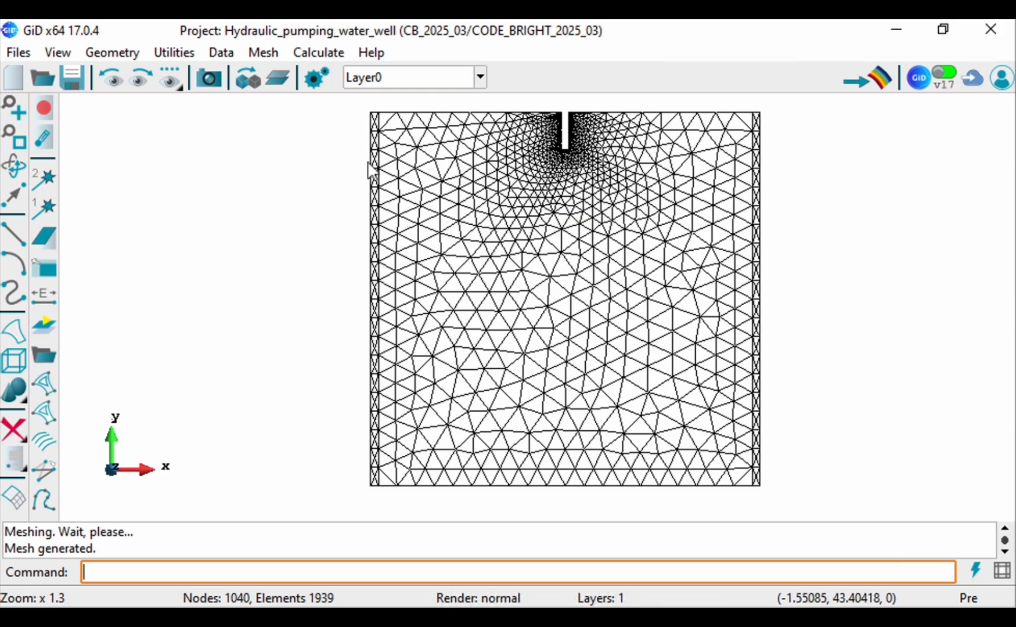
Step: Calculate the model from the beginning, erasing earlier save files, and open the finished process in postprocessing
left_click(16, 143)
scroll(570, 242, "up", 2)
scroll(403, 206, "down", 1)
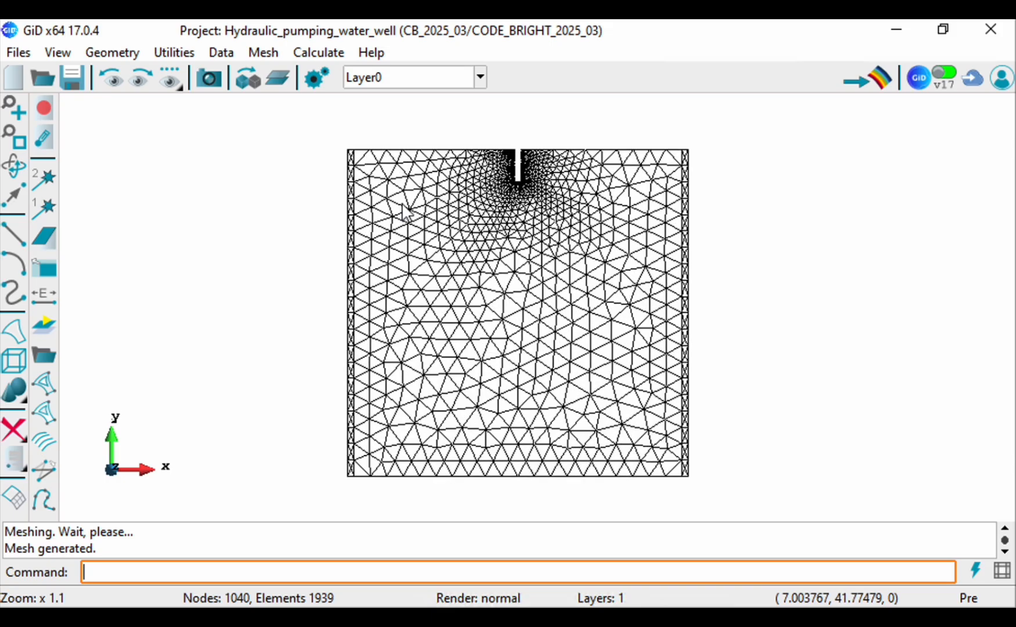
scroll(386, 429, "up", 2)
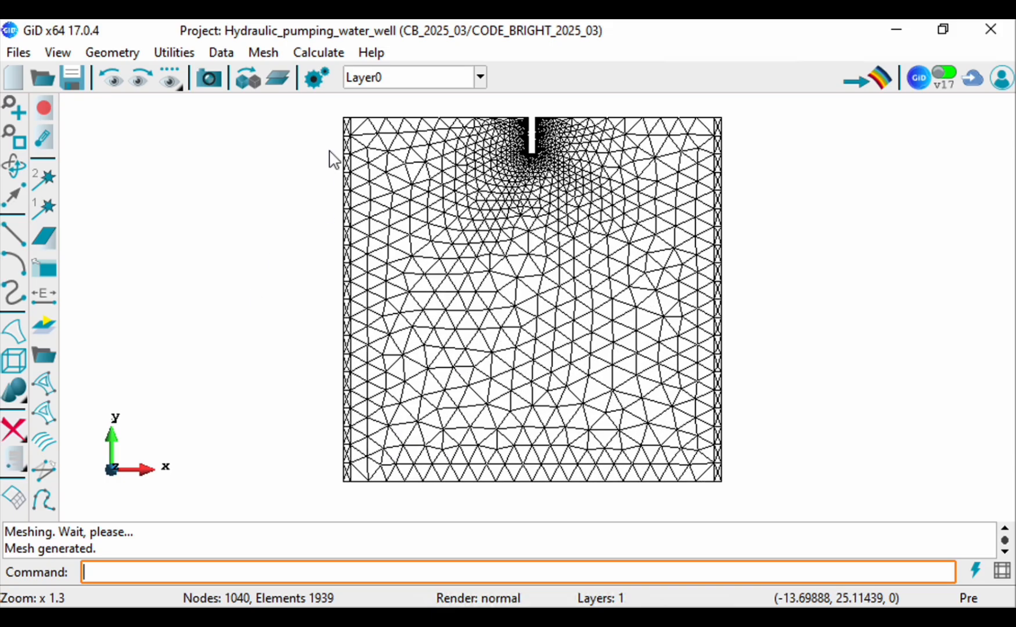
left_click(309, 55)
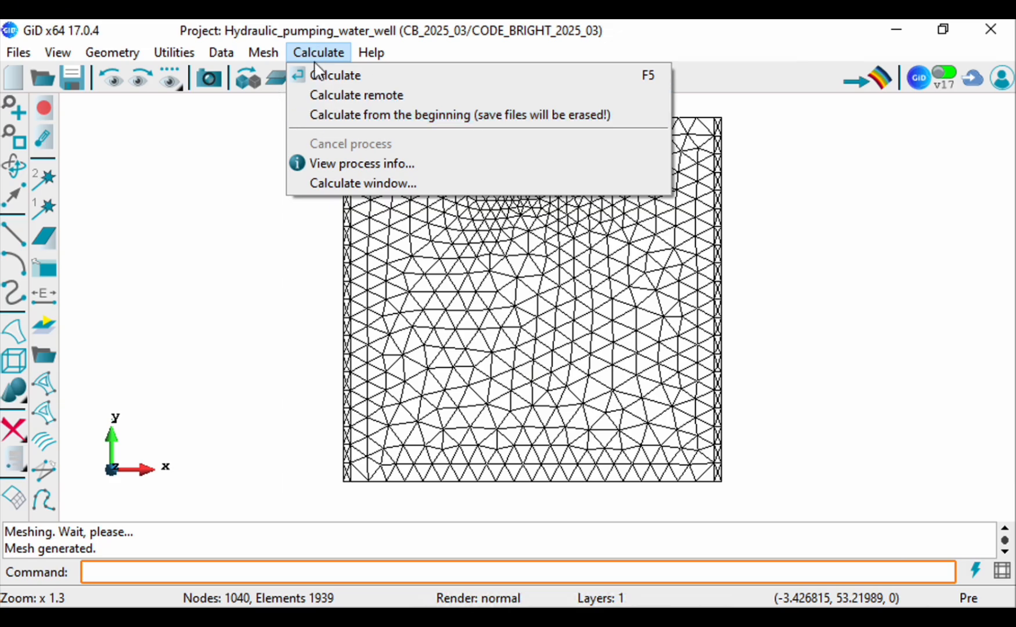
key("Left")
mouse_move(319, 53)
left_click(335, 115)
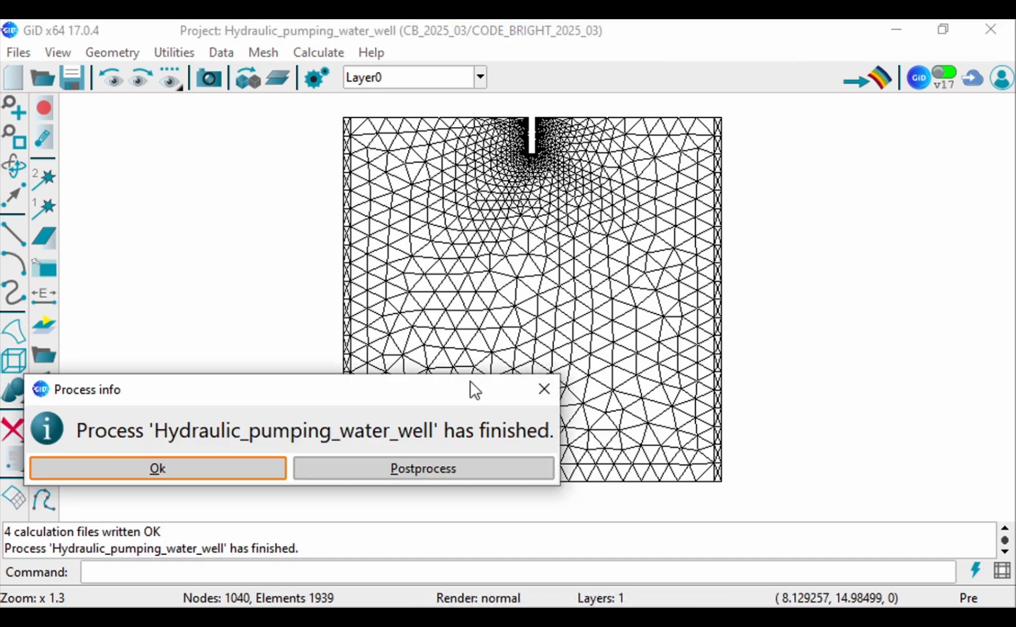
left_click(373, 468)
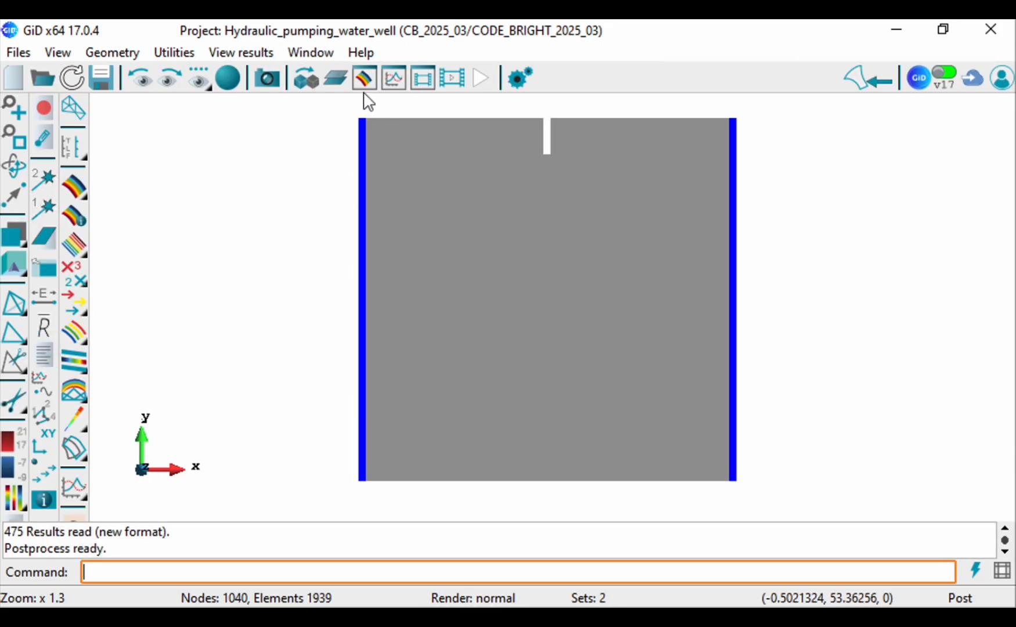
Step: Display the Liquid Pressure result as a Contour Fill for the Isochrones analysis at step 200
left_click(363, 82)
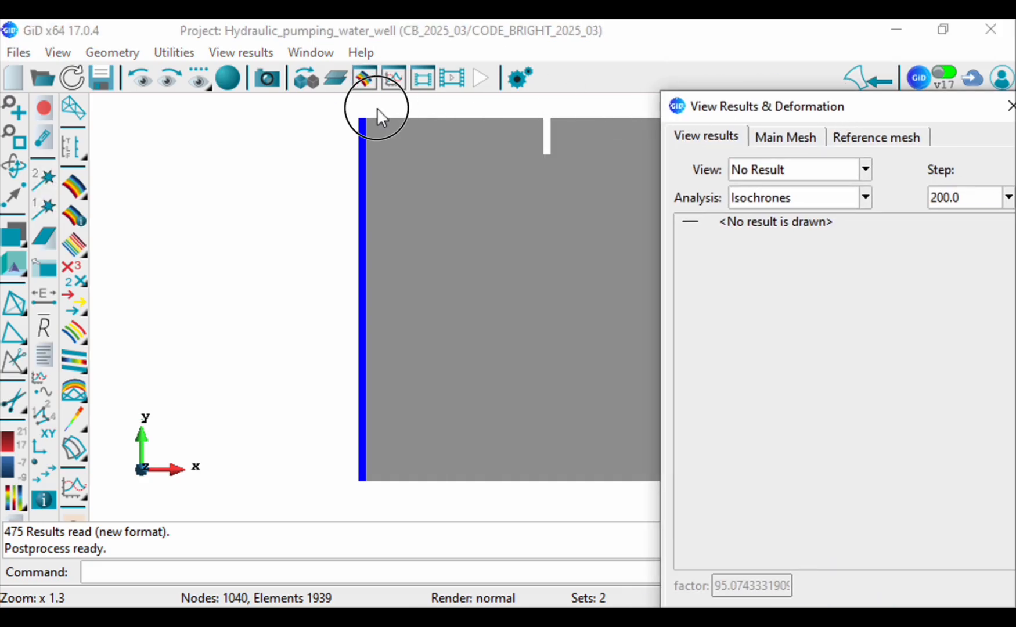
left_click_drag(906, 109, 255, 94)
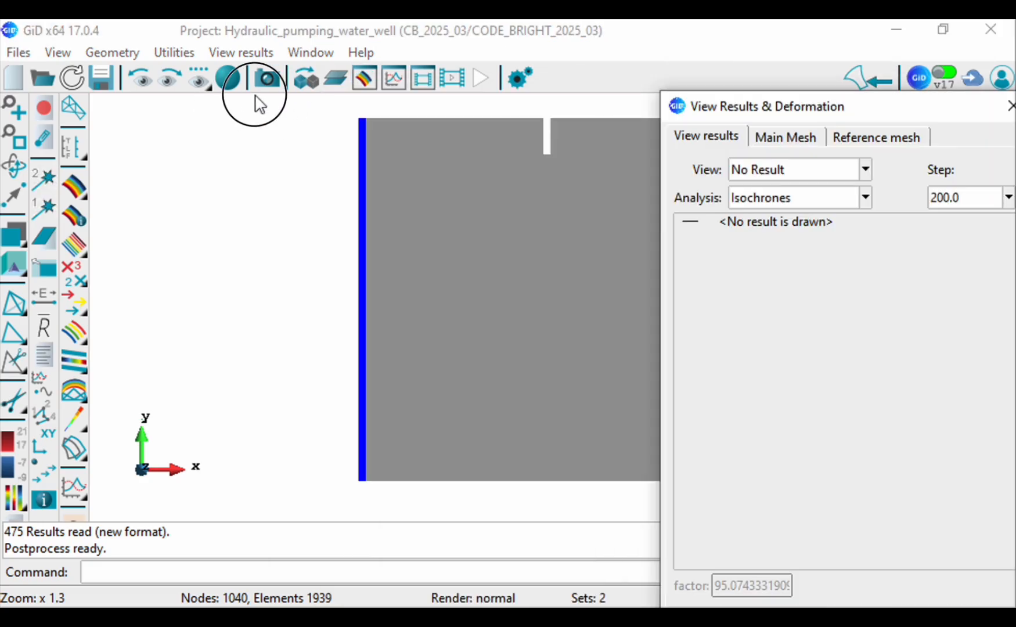
left_click_drag(857, 120, 224, 71)
left_click(215, 126)
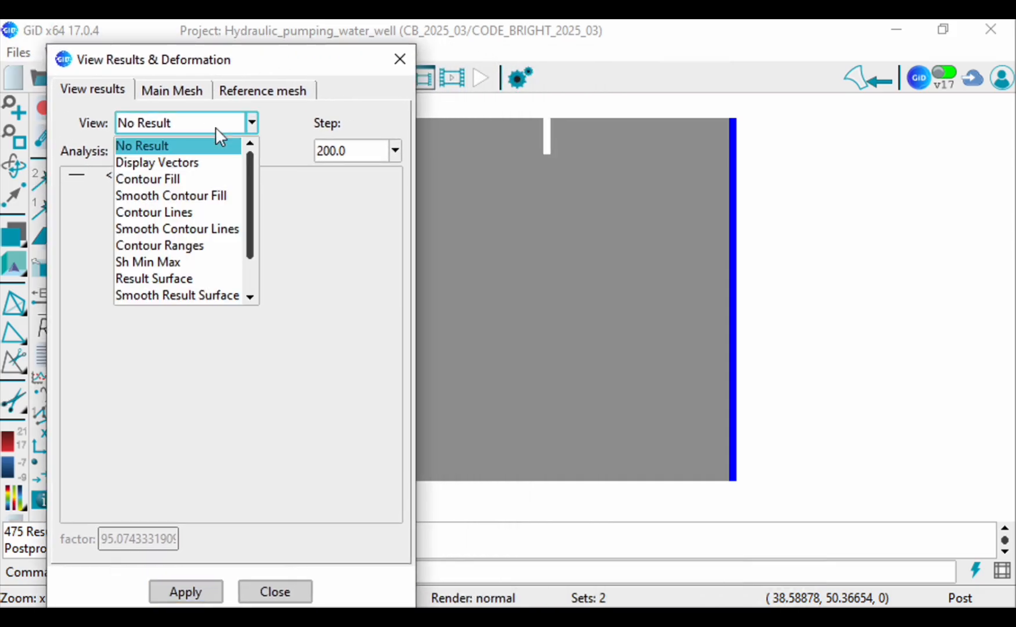
left_click(159, 177)
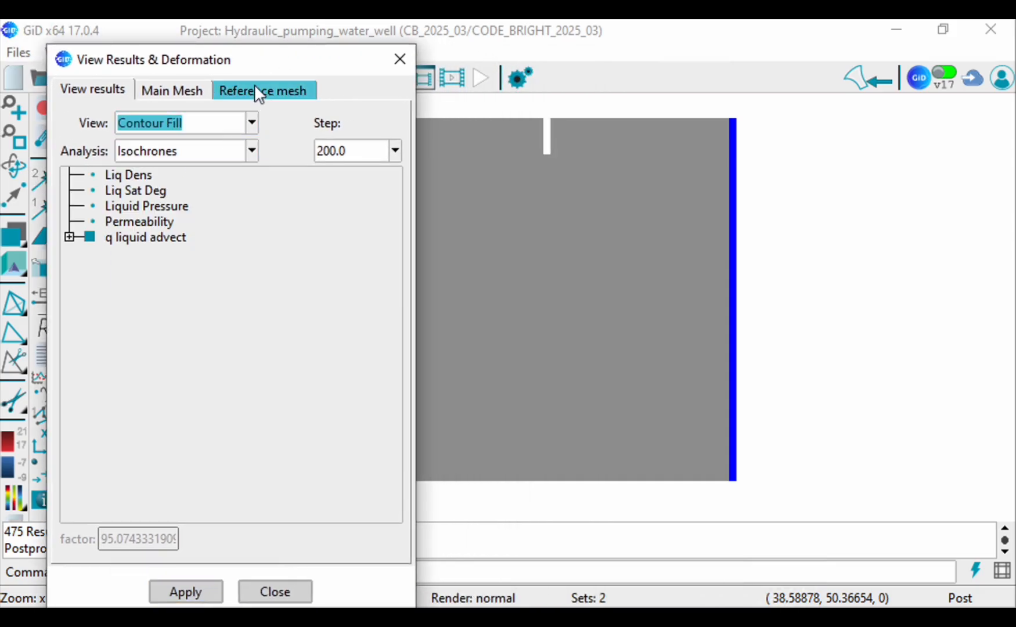
left_click_drag(227, 62, 225, 67)
scroll(659, 273, "down", 1)
scroll(844, 313, "down", 2)
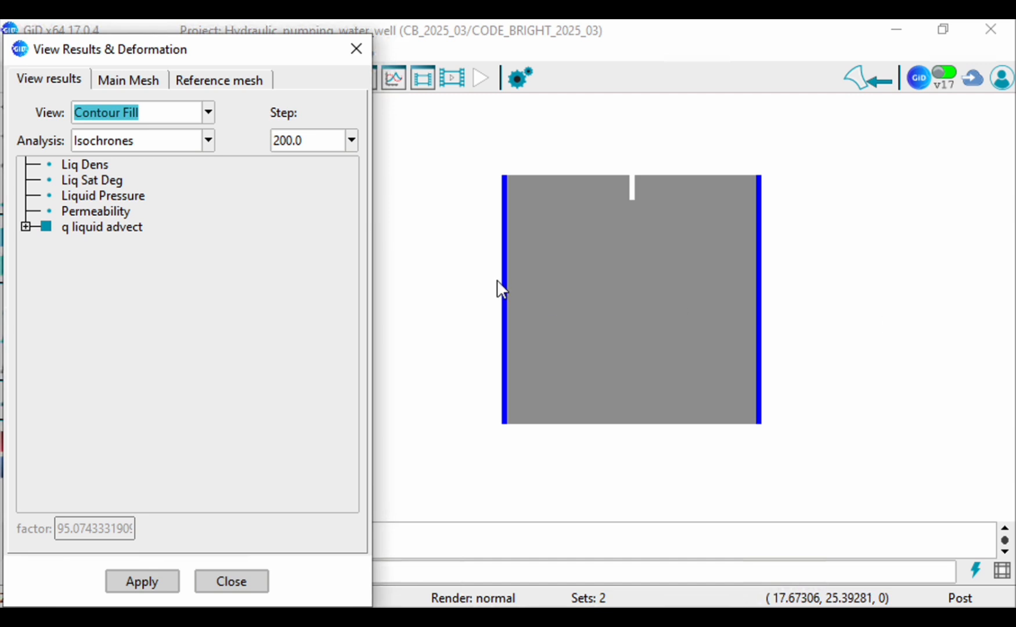
scroll(484, 261, "up", 4)
scroll(493, 266, "down", 1)
left_click_drag(186, 50, 270, 44)
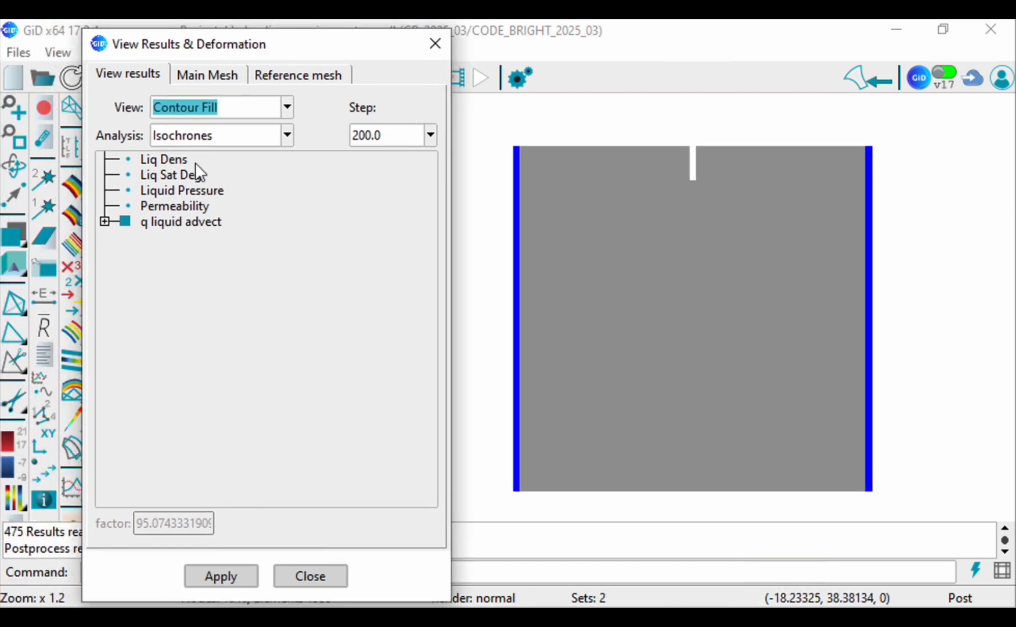
left_click(168, 192)
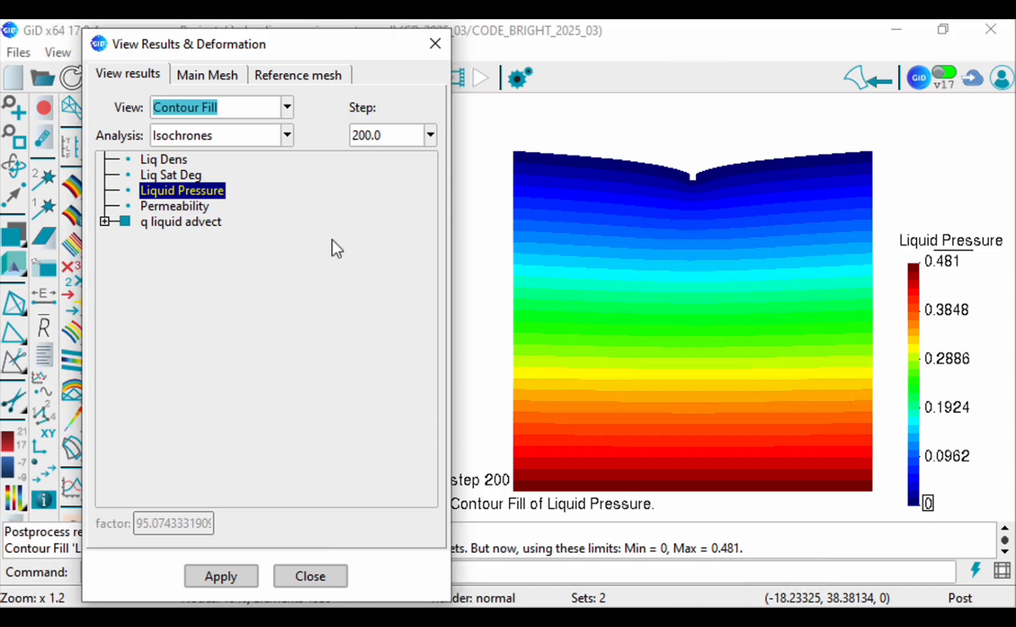
Step: Change the display style to show the filled body with its mesh element lines over the pressure contours, and close the results window
scroll(551, 219, "down", 2)
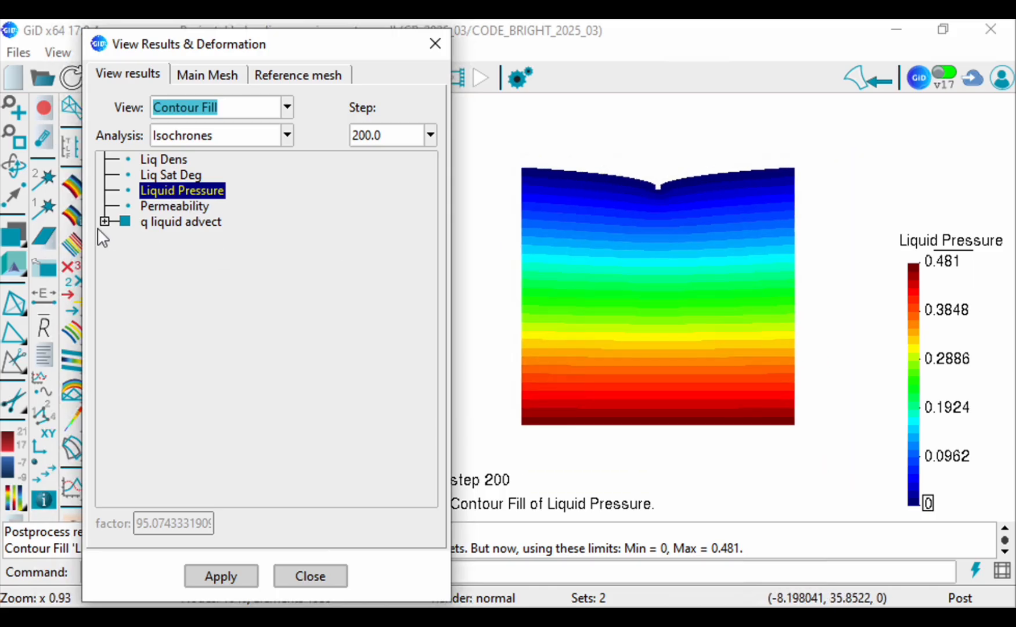
left_click(15, 233)
left_click(41, 377)
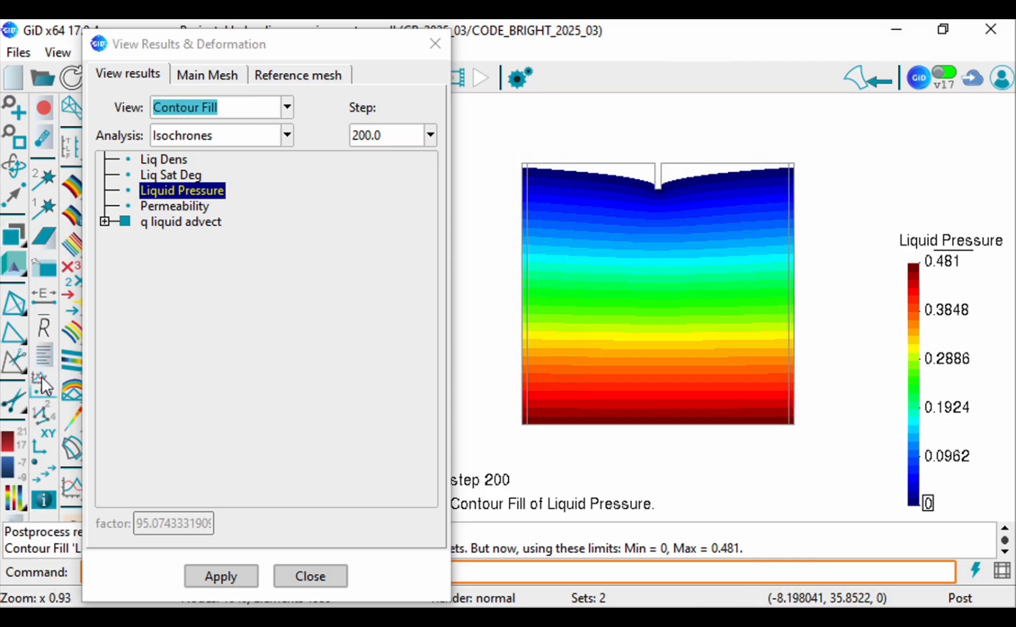
left_click(15, 235)
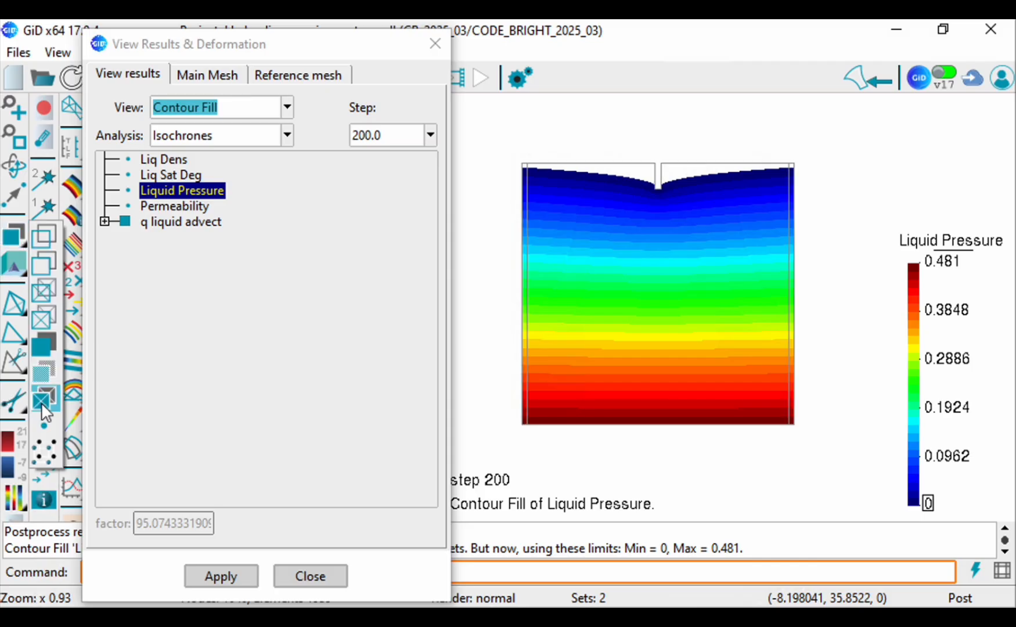
left_click(43, 404)
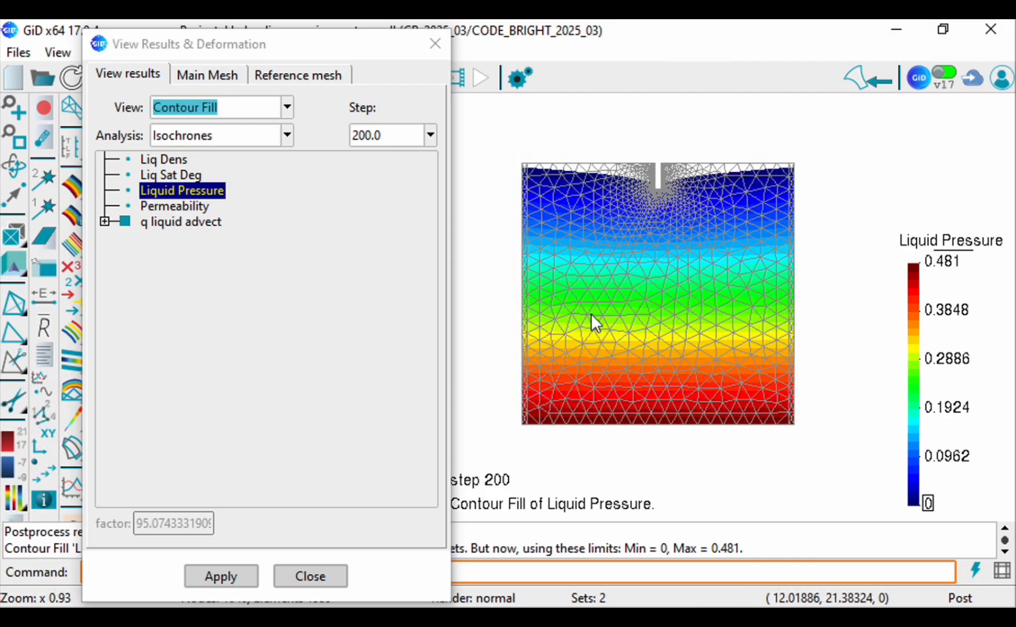
scroll(591, 314, "up", 1)
scroll(566, 242, "up", 2)
scroll(566, 241, "down", 2)
scroll(571, 242, "up", 1)
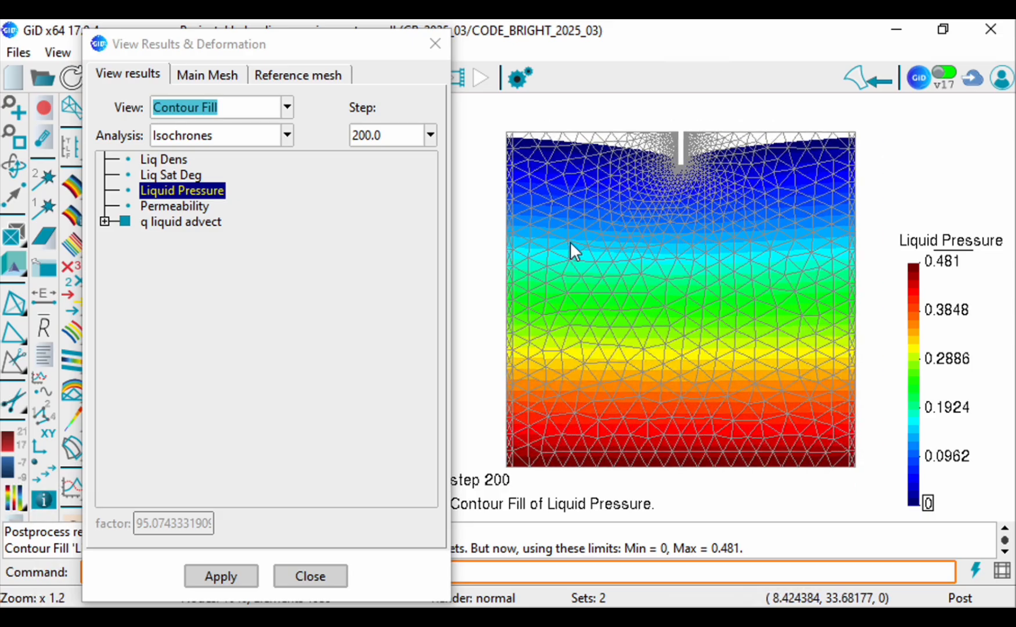
left_click(434, 43)
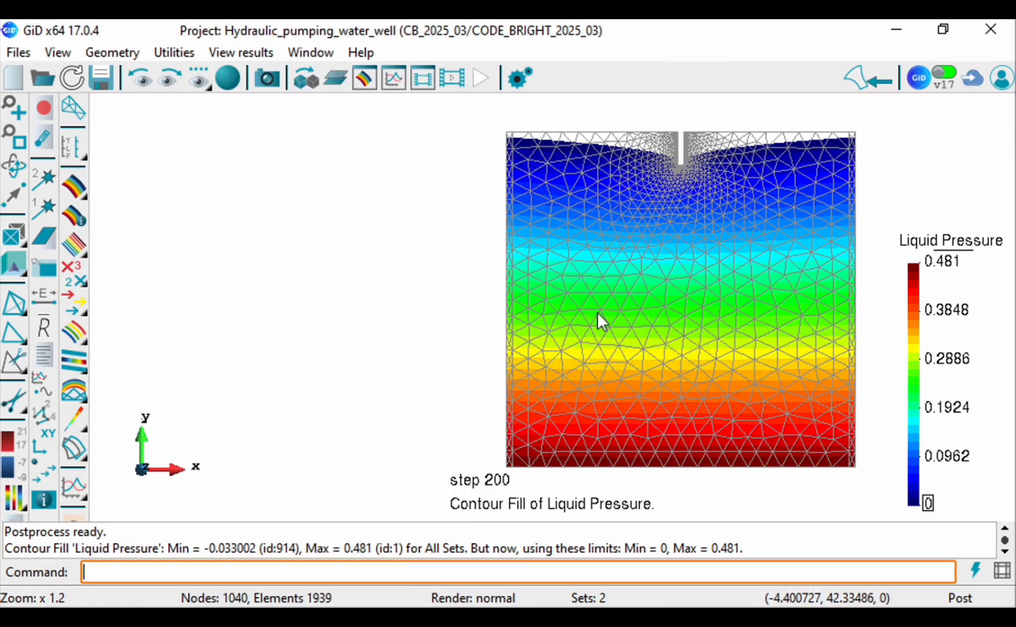
scroll(726, 339, "down", 1)
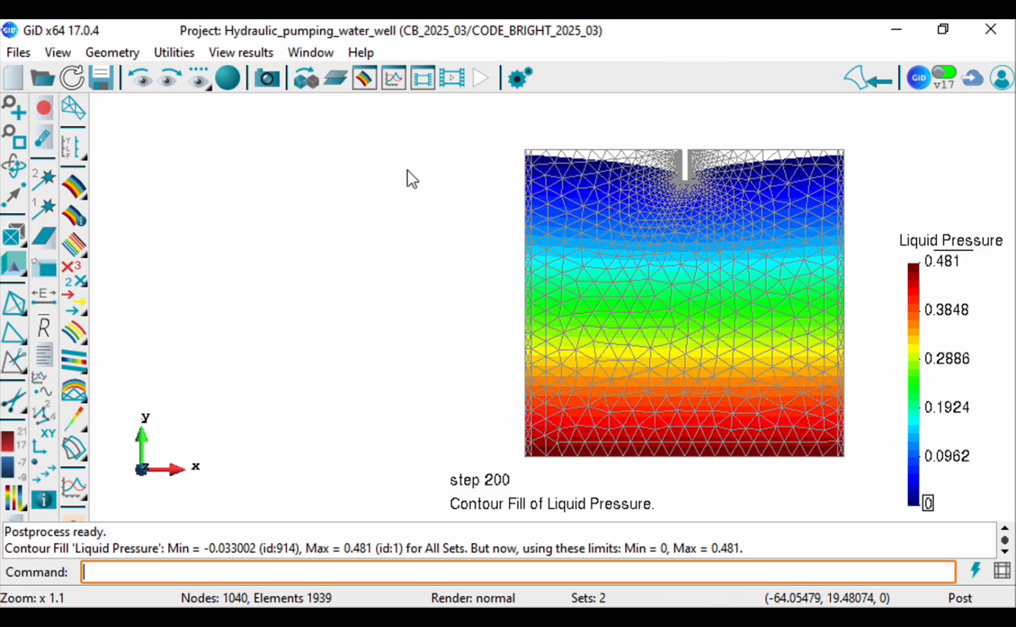
Step: Display the Liq Sat Deg contour fill, return to the Liquid Pressure contour fill without limits, and close the results window
left_click(364, 81)
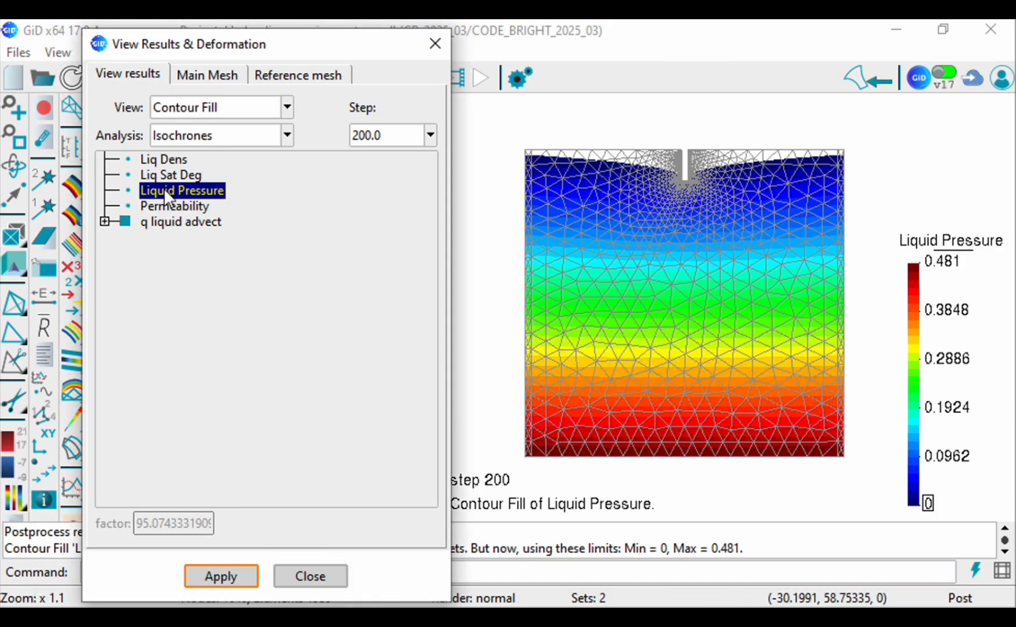
left_click(170, 175)
left_click(182, 190)
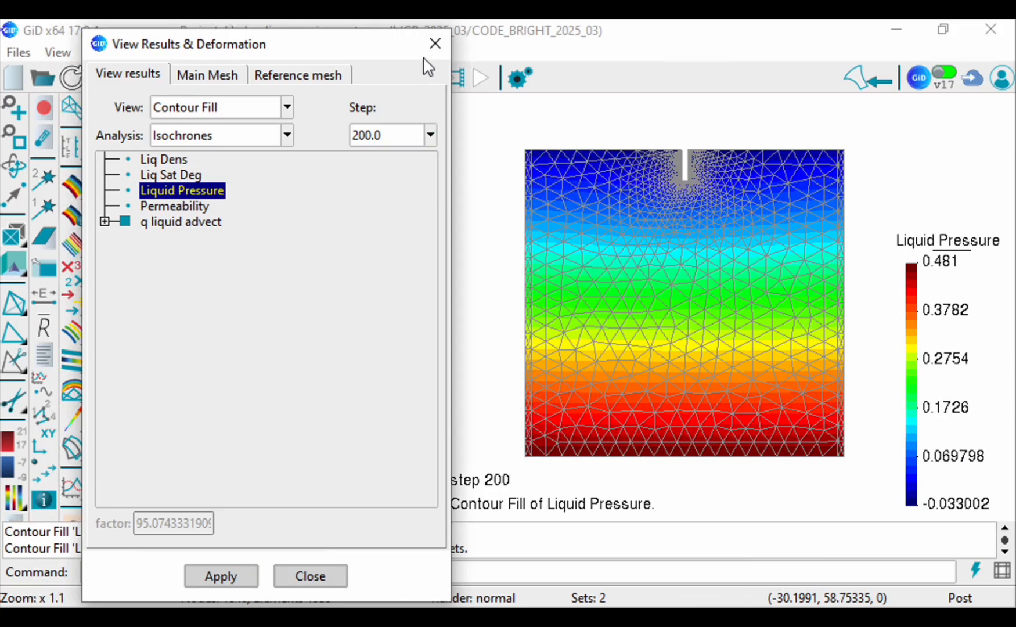
left_click(434, 44)
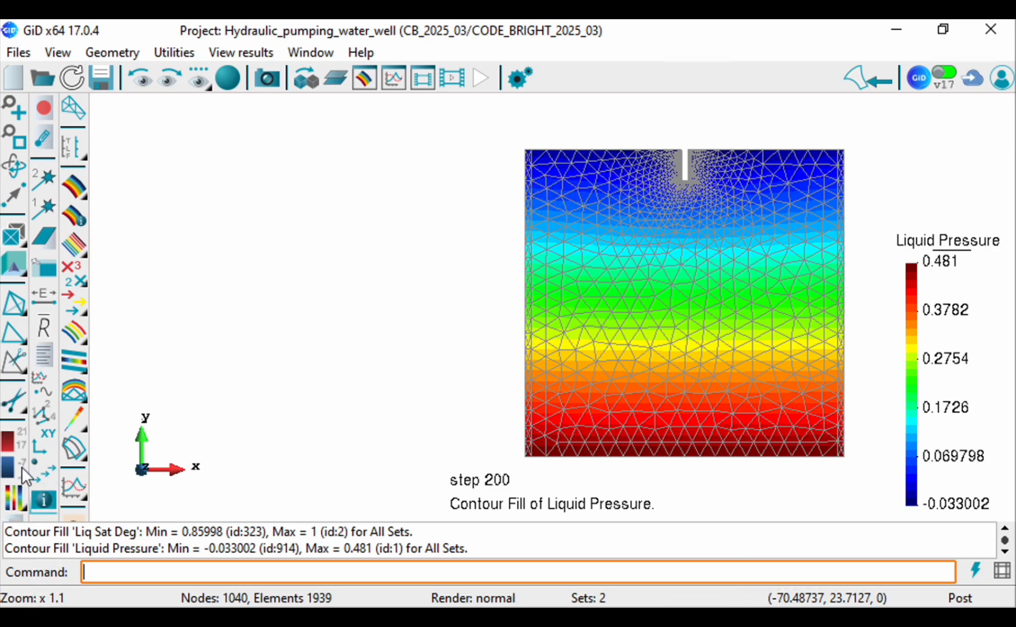
Step: Set the maximum contour limit of the Liquid Pressure result to 0
left_click(21, 443)
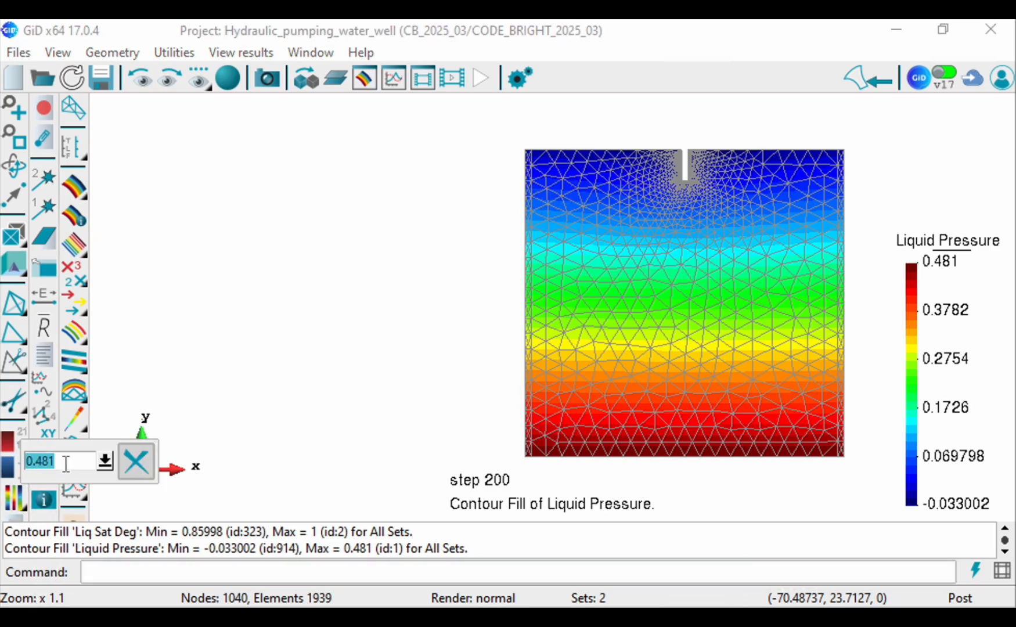
type("0")
key("Return")
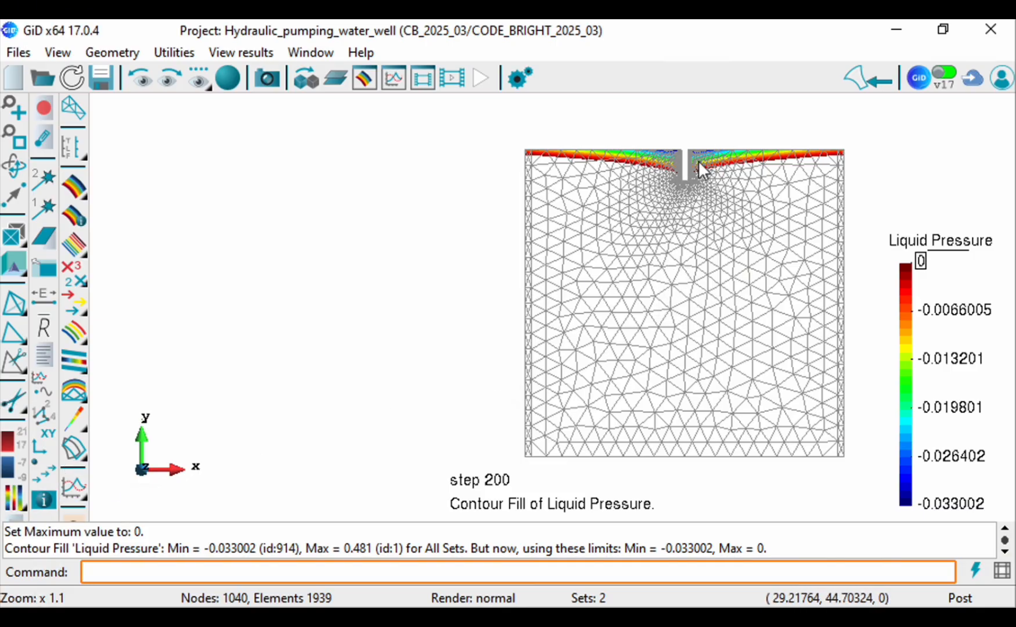
Step: Examine the negative liquid pressure zone along the model's upper edge and around the well notch
scroll(701, 174, "up", 3)
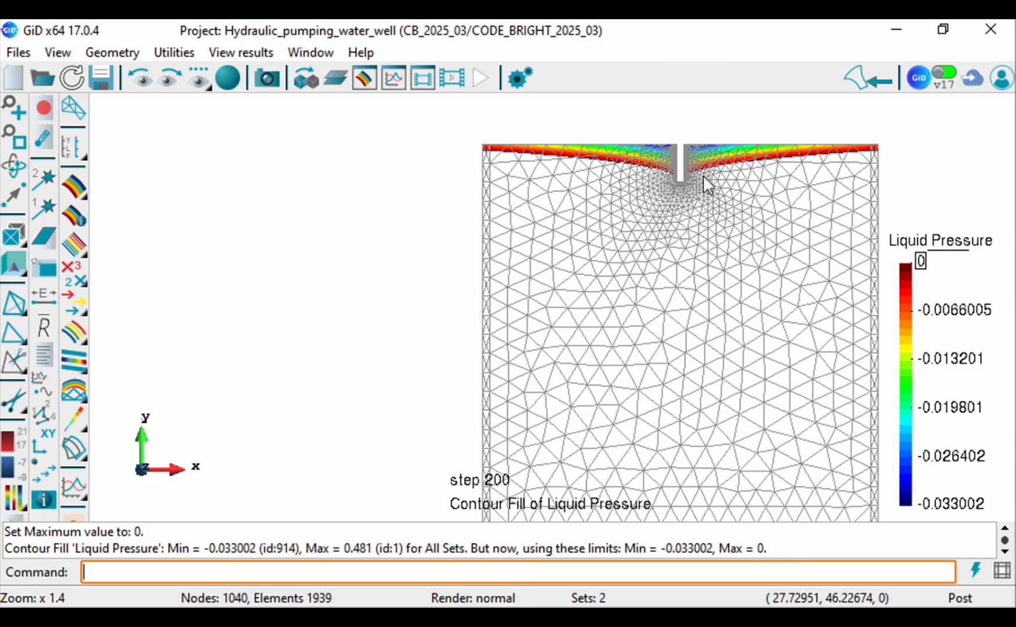
scroll(755, 197, "up", 2)
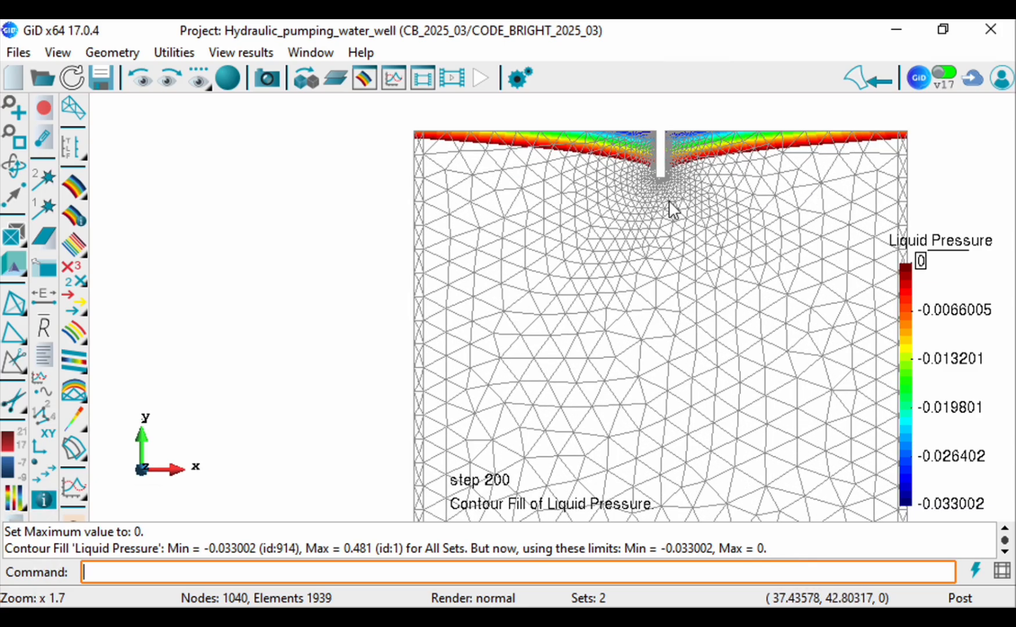
scroll(935, 121, "up", 1)
scroll(940, 136, "up", 2)
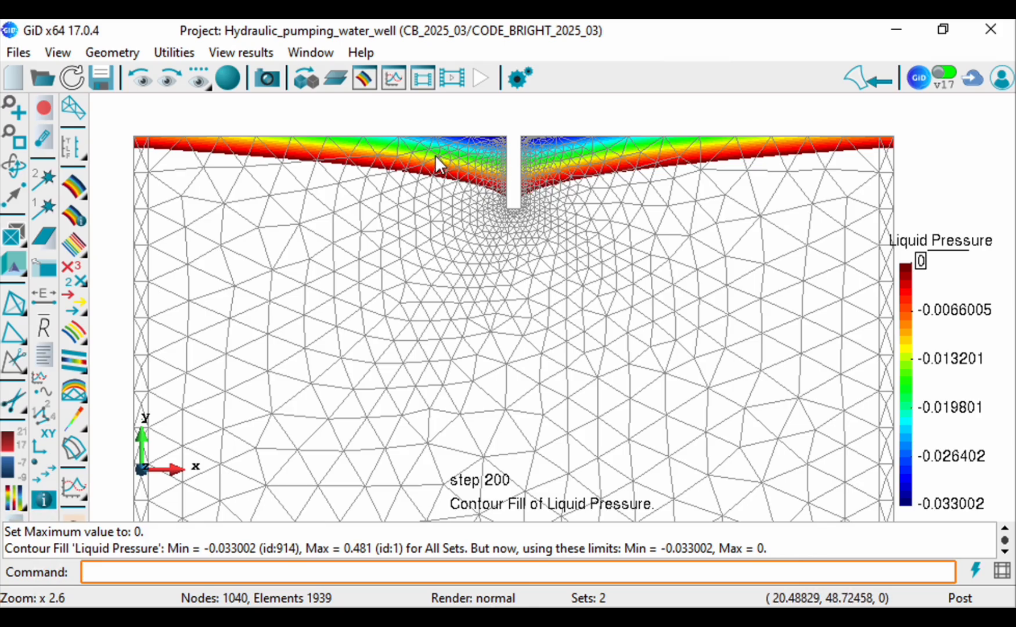
scroll(435, 155, "down", 2)
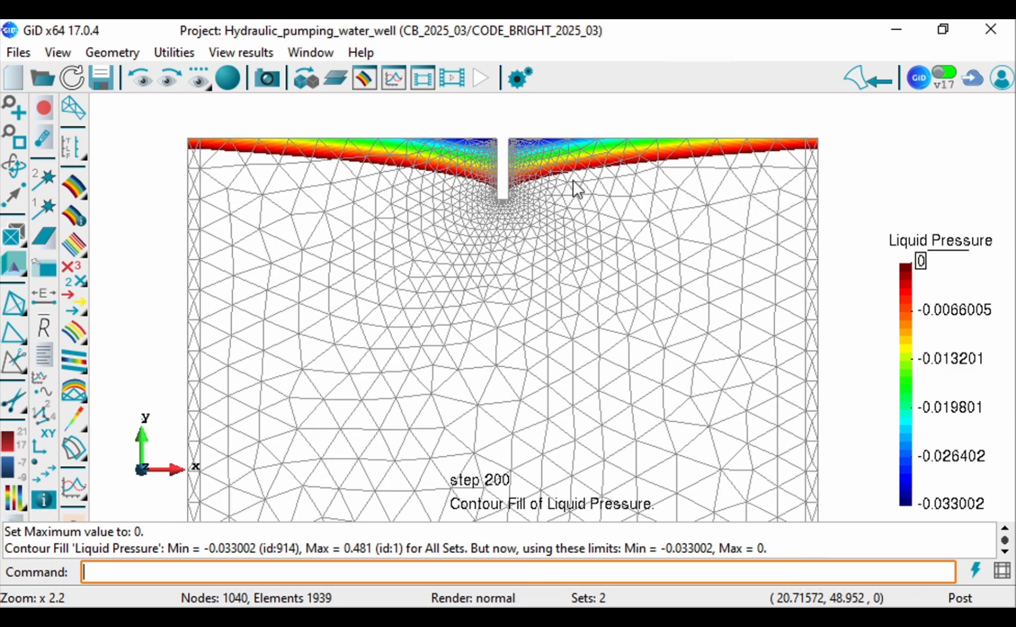
scroll(500, 231, "down", 2)
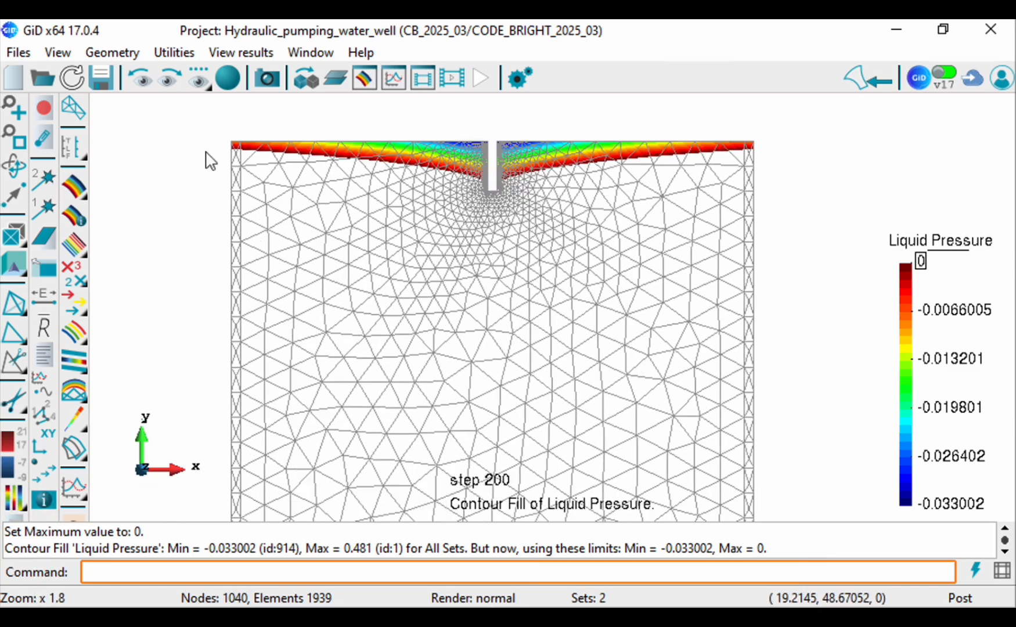
scroll(206, 153, "down", 5)
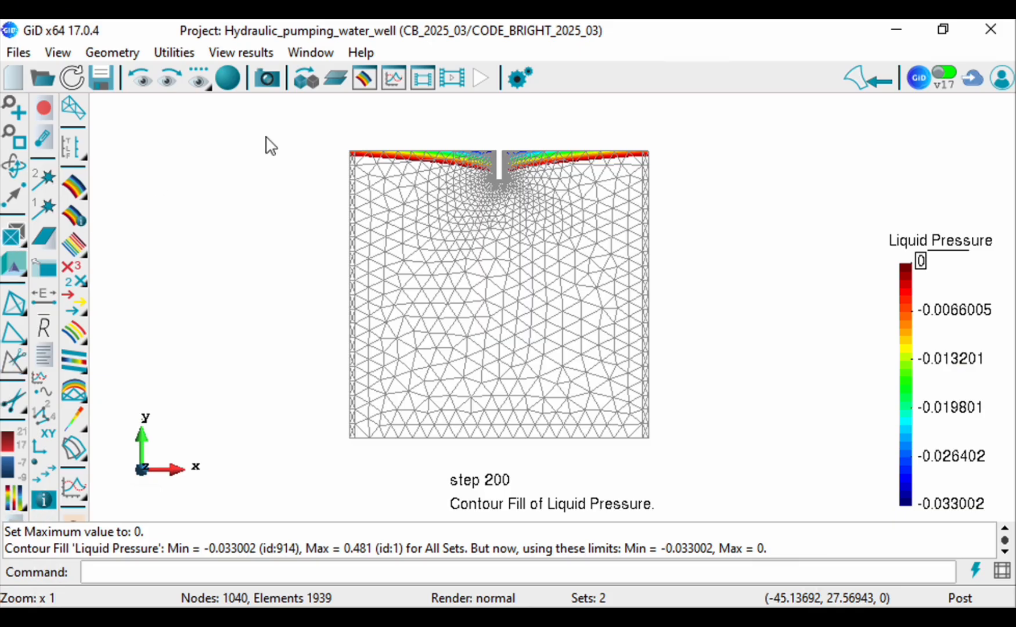
left_click(17, 140)
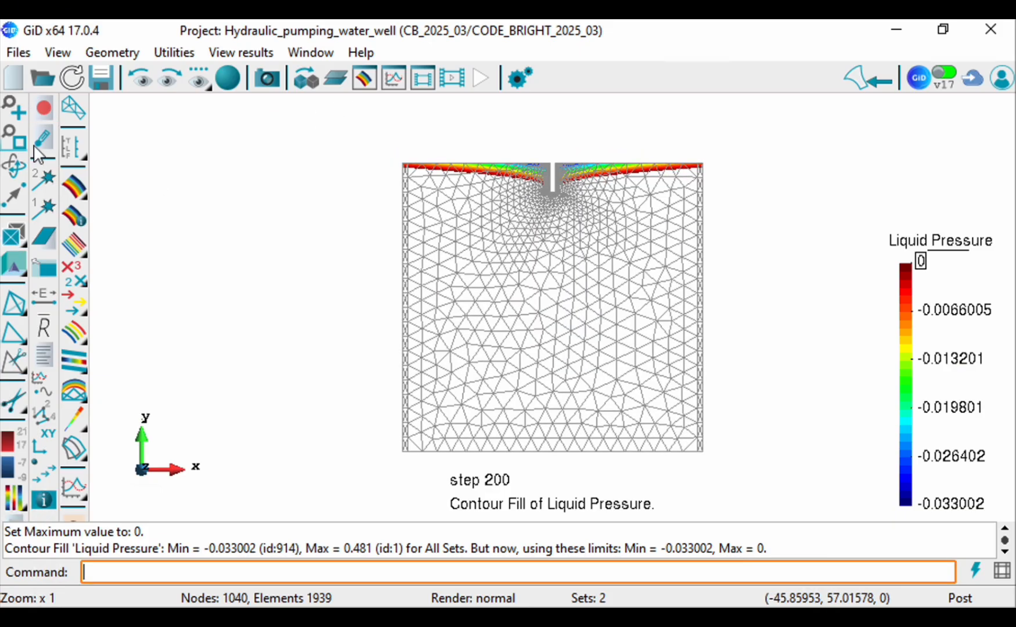
scroll(524, 468, "up", 1)
Step: Display the Liq Sat Deg result as a Smooth Contour Fill at step 200
left_click(363, 83)
left_click(388, 138)
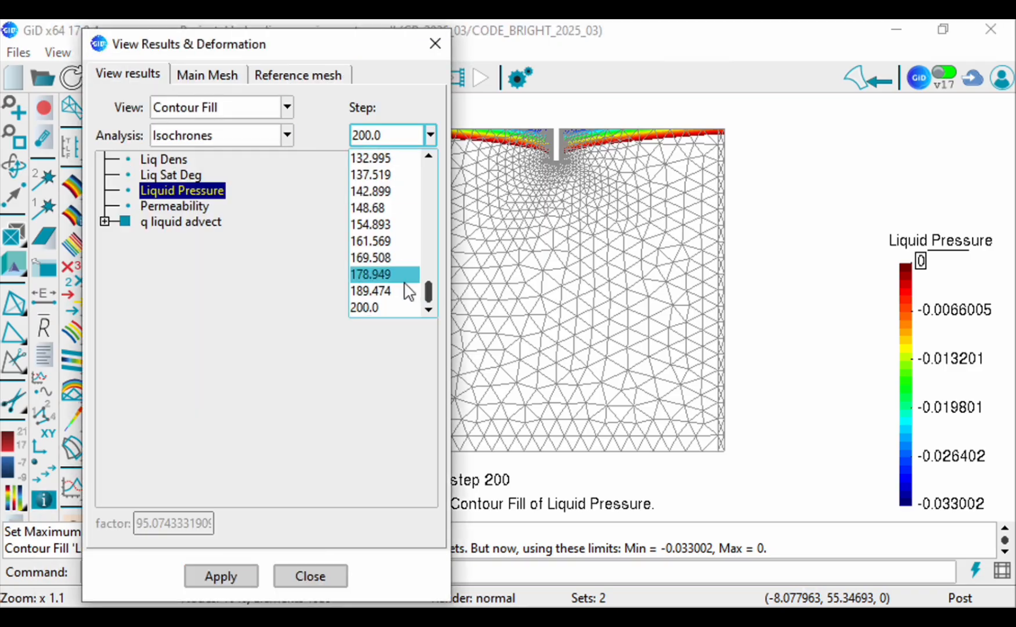
left_click(388, 308)
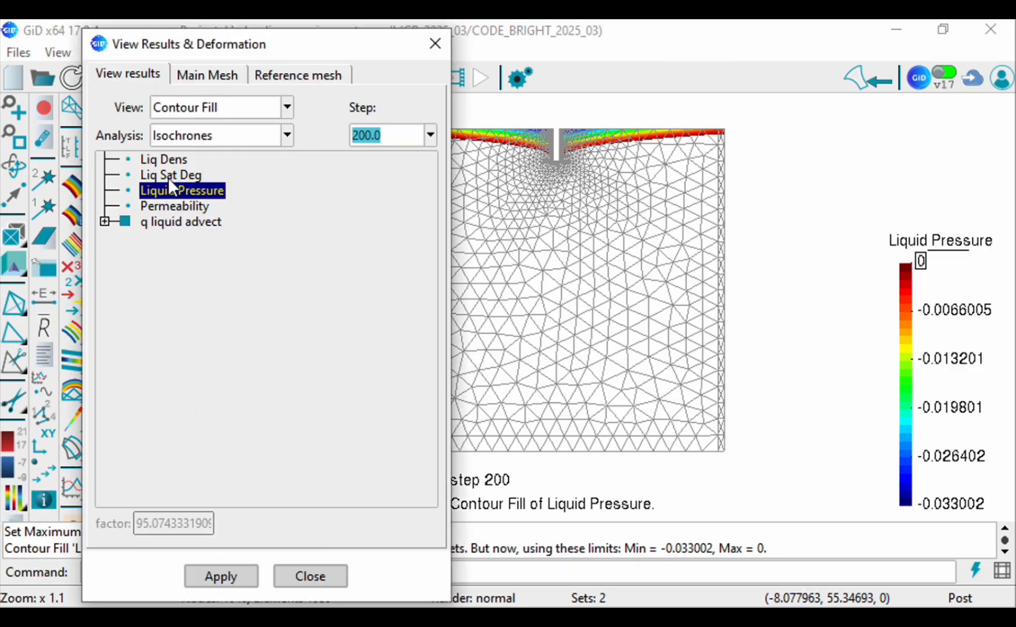
scroll(185, 109, "down", 1)
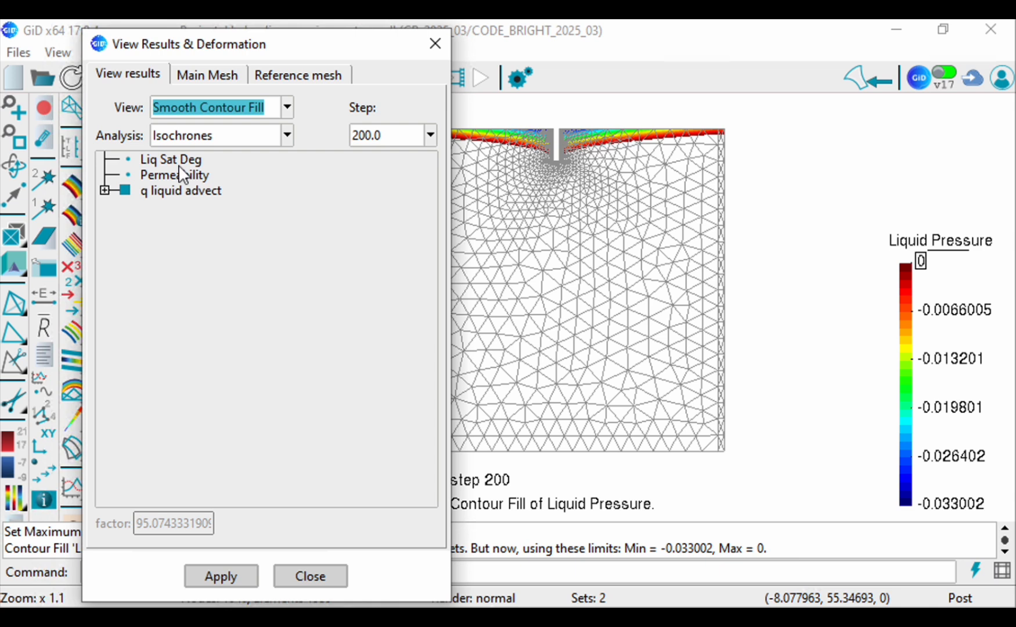
left_click(177, 160)
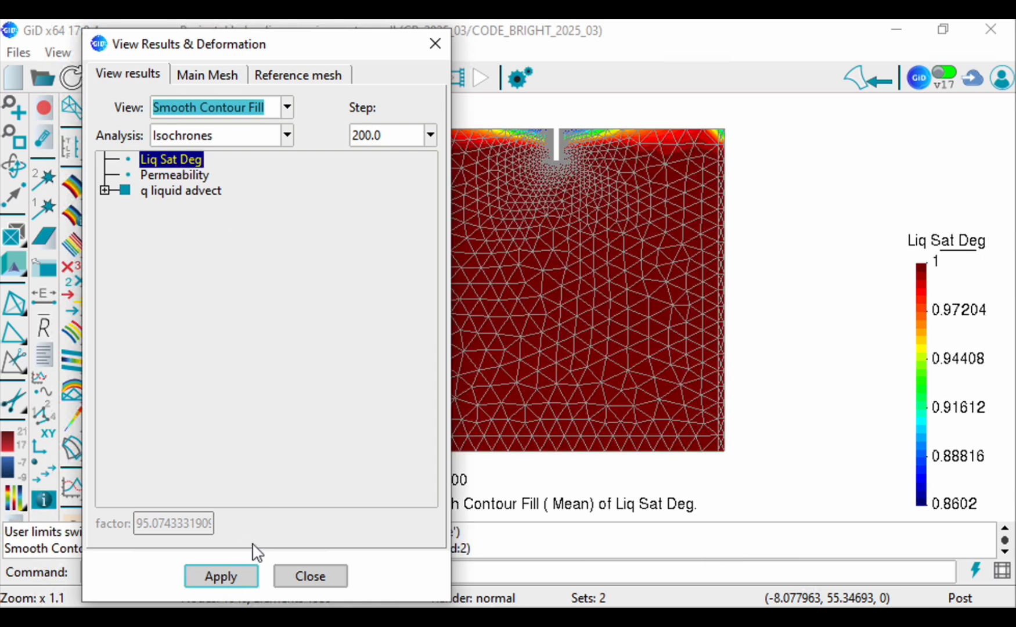
Step: Close the results window and set the minimum contour limit of the Liq Sat Deg result to 0.6
left_click(300, 578)
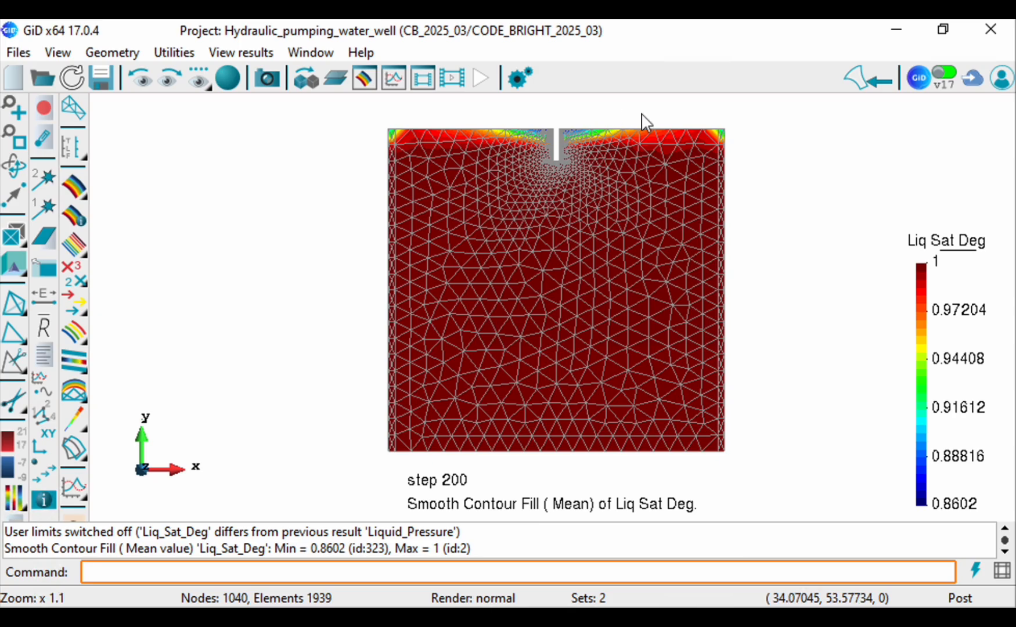
scroll(642, 120, "up", 3)
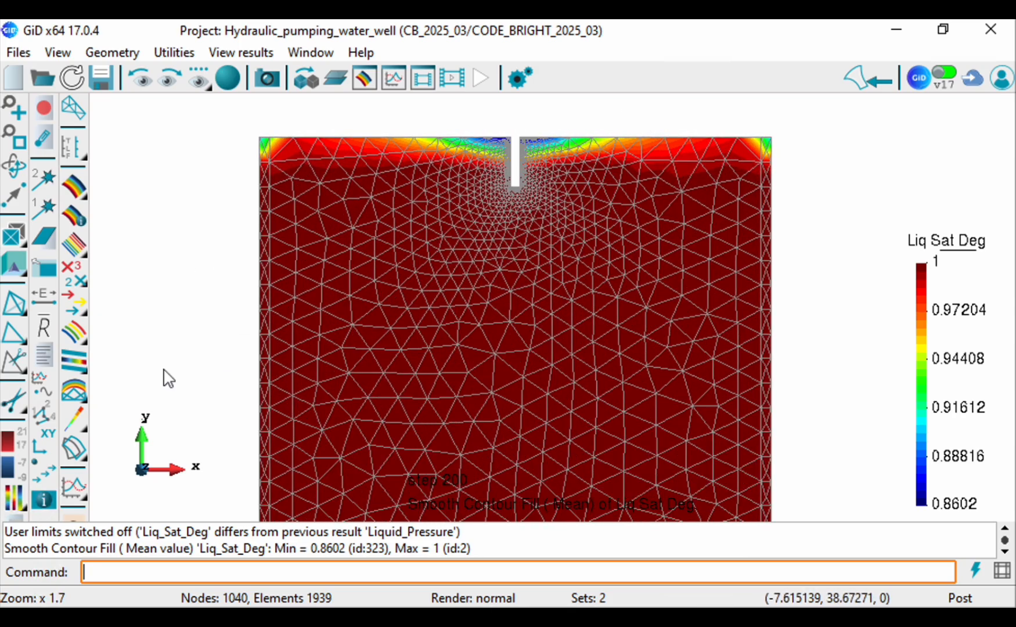
scroll(583, 288, "down", 2)
scroll(577, 283, "down", 2)
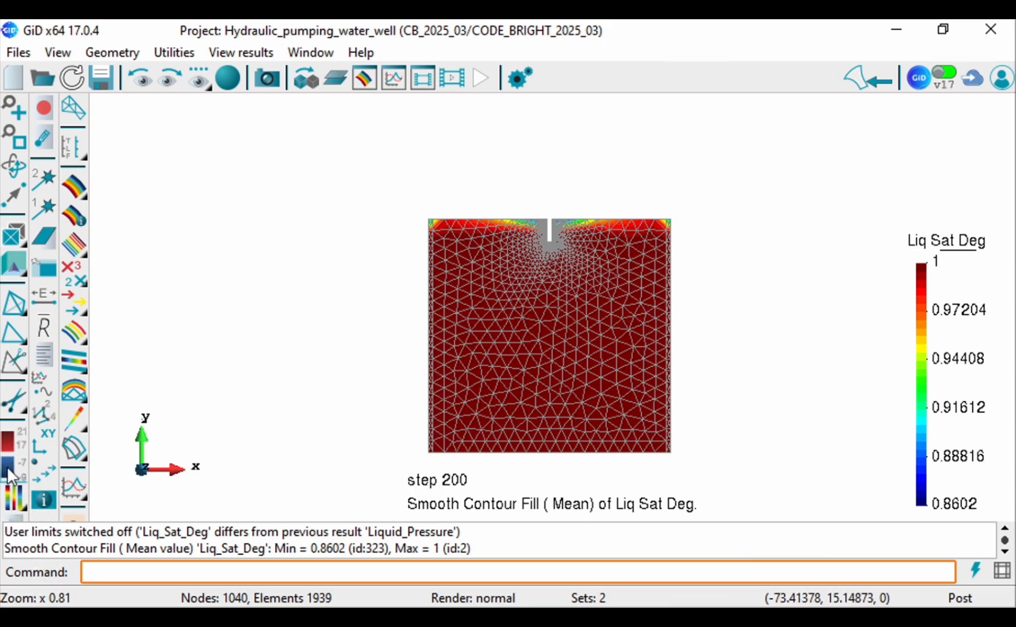
left_click(18, 462)
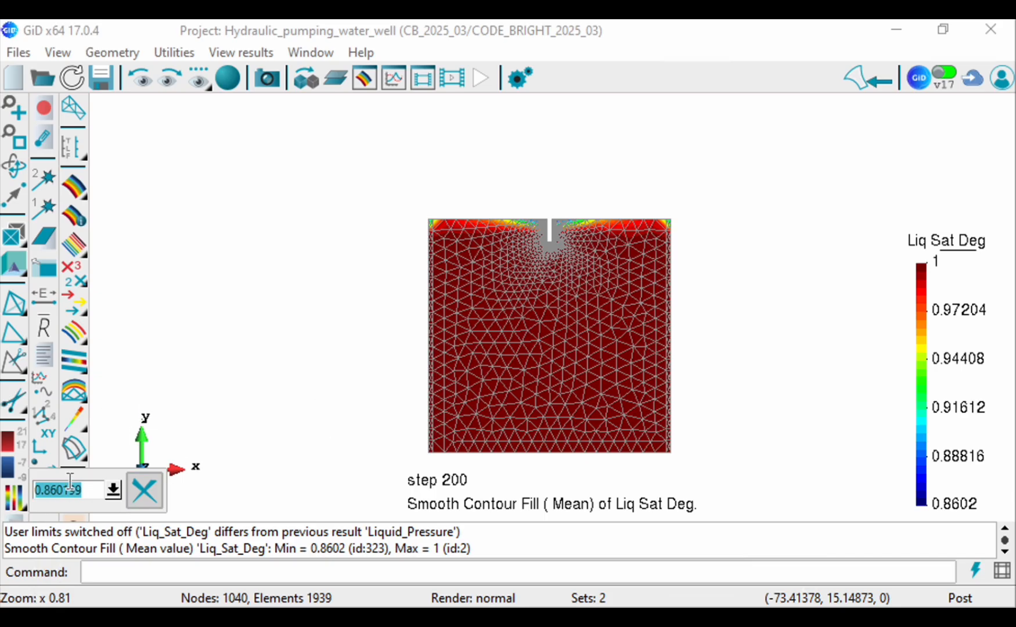
left_click_drag(45, 489, 112, 498)
type("6")
left_click(112, 493)
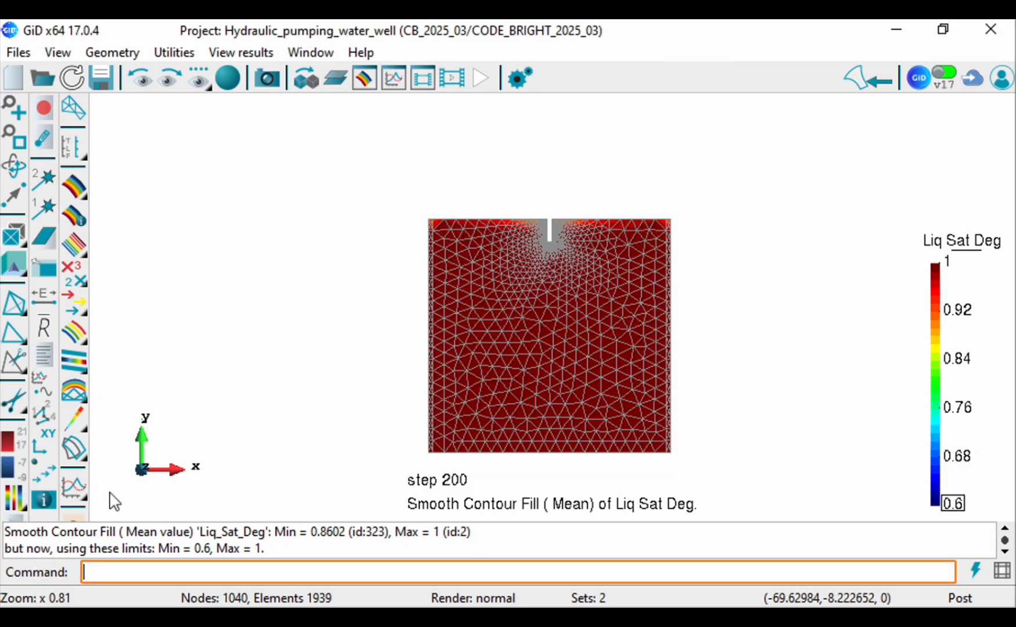
Step: Examine the liquid saturation contours along the model's upper edge and around the well notch, then return to the full model view
scroll(572, 471, "up", 1)
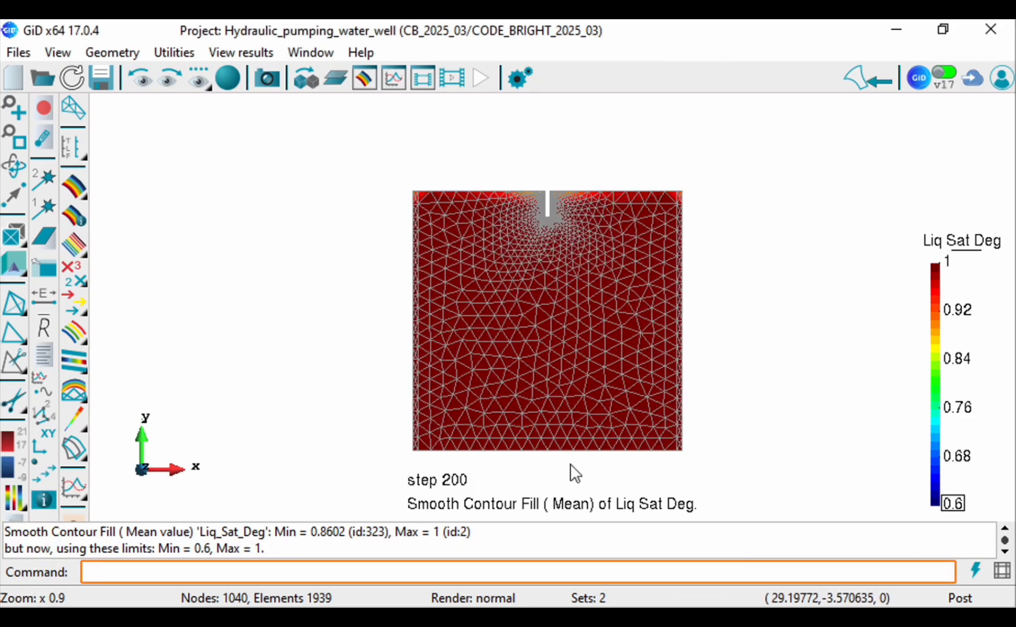
scroll(601, 154, "up", 6)
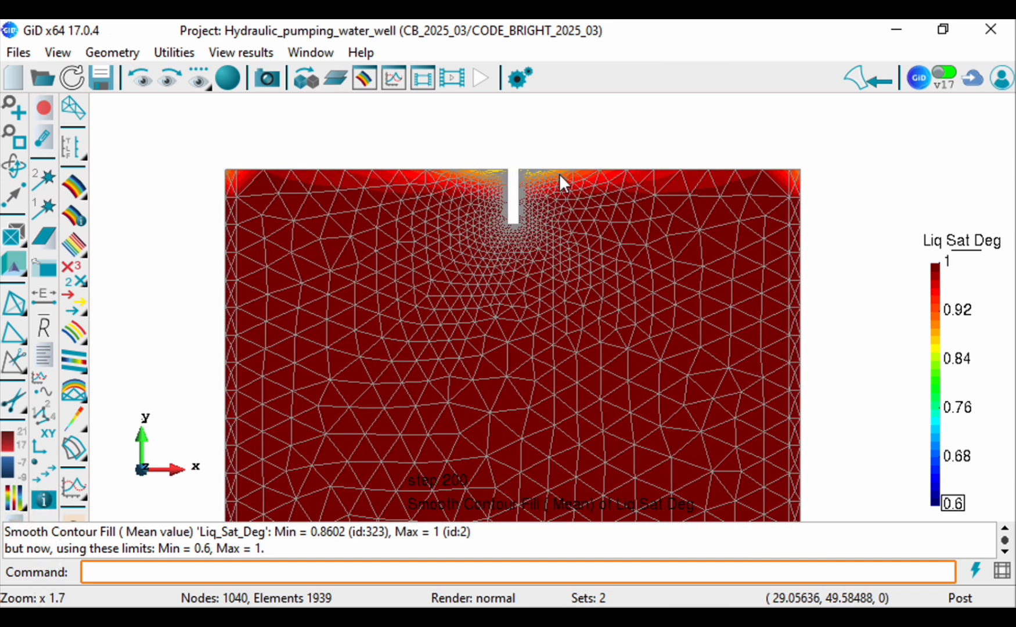
scroll(558, 174, "up", 3)
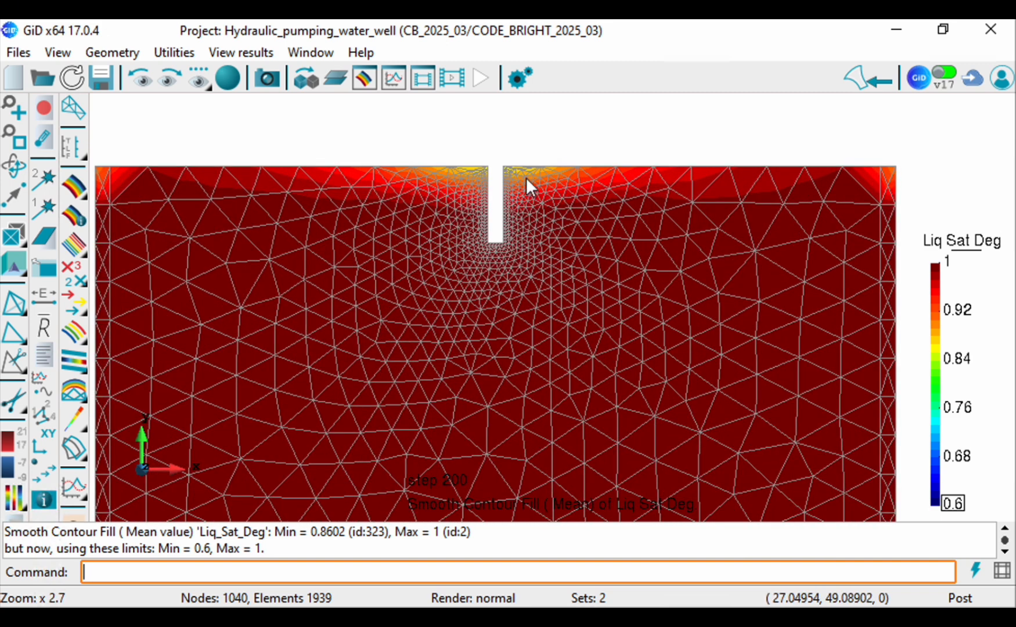
scroll(460, 200, "down", 4)
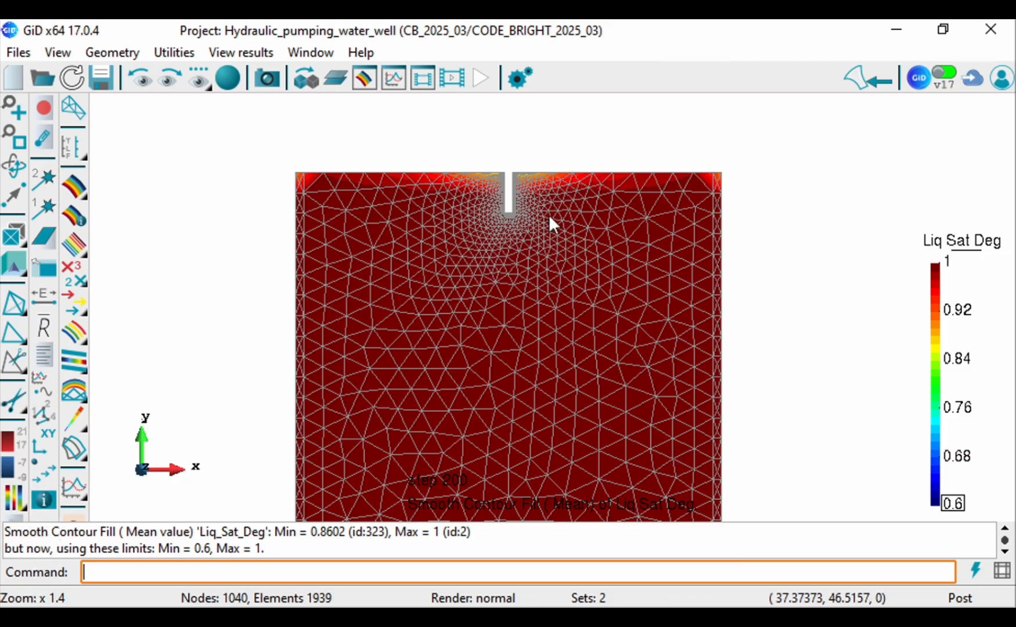
left_click(16, 142)
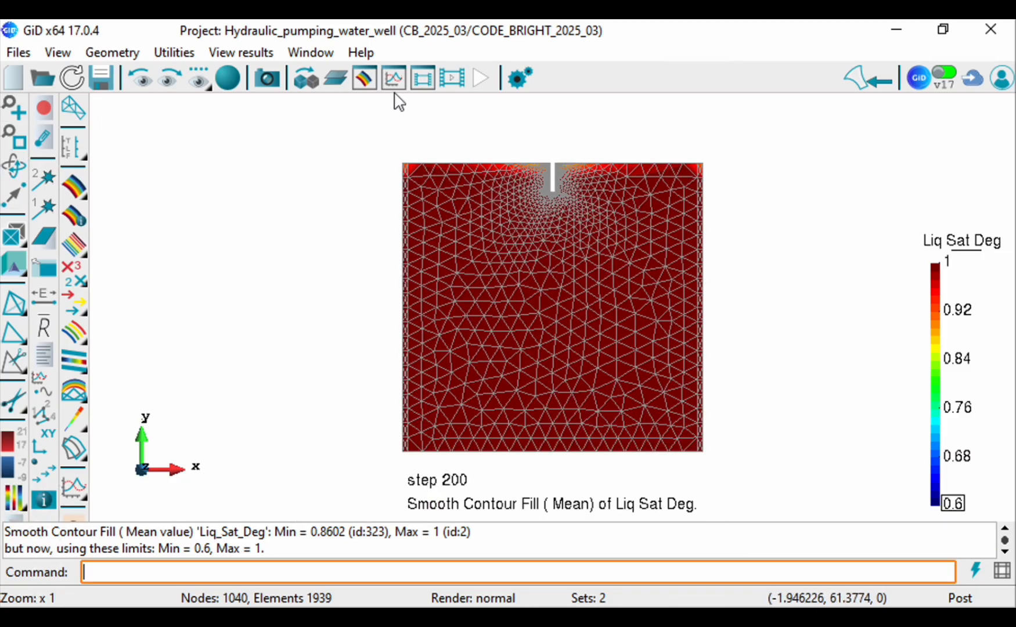
Step: Plot the Liquid Pressure evolution at a point just below the well bottom, at about (24.97, 44.82)
left_click(78, 457)
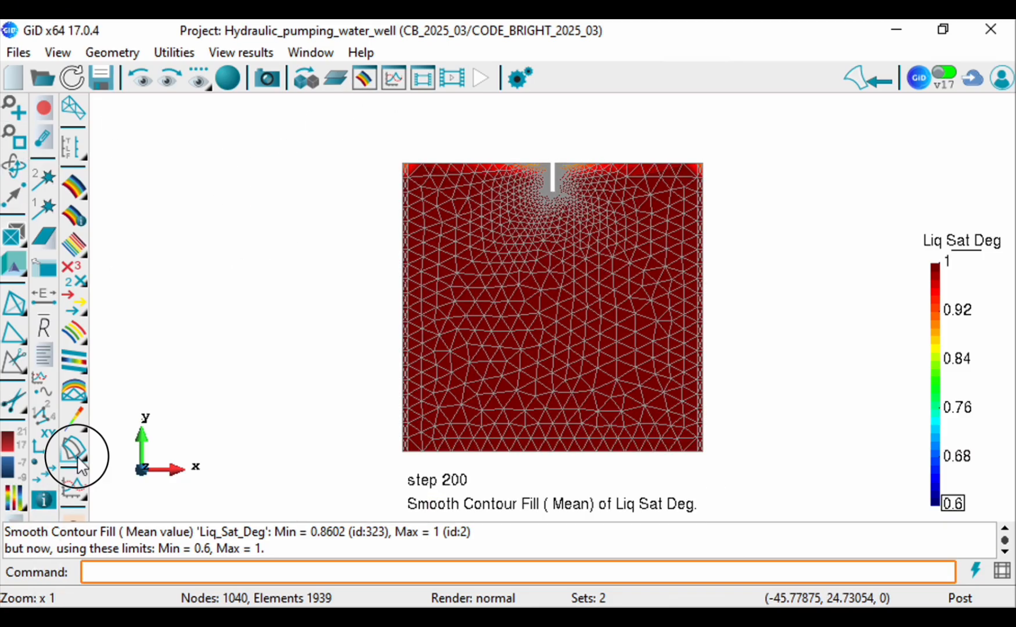
left_click(73, 486)
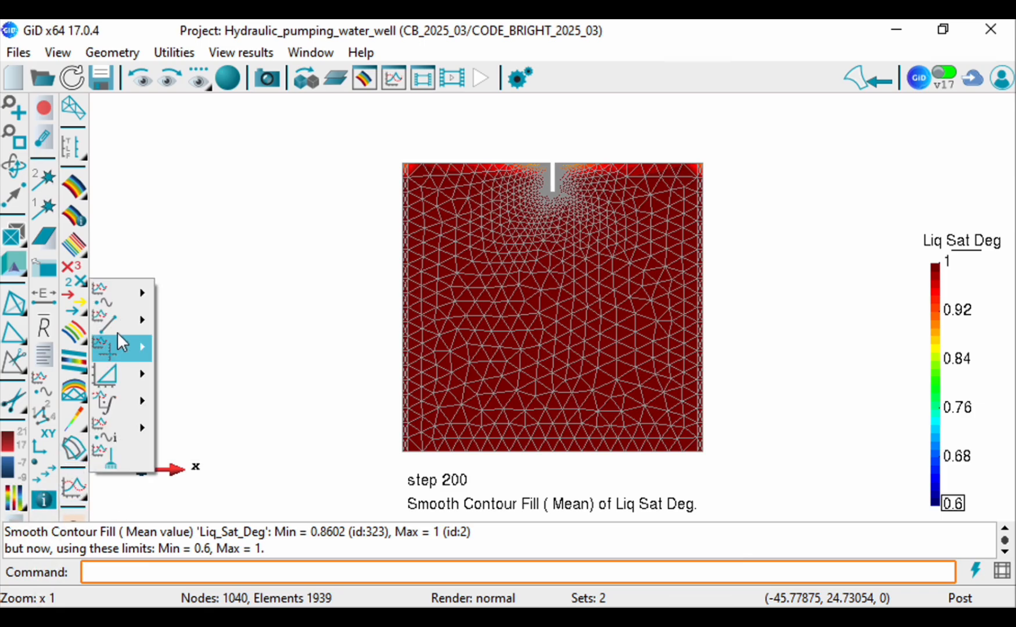
mouse_move(122, 293)
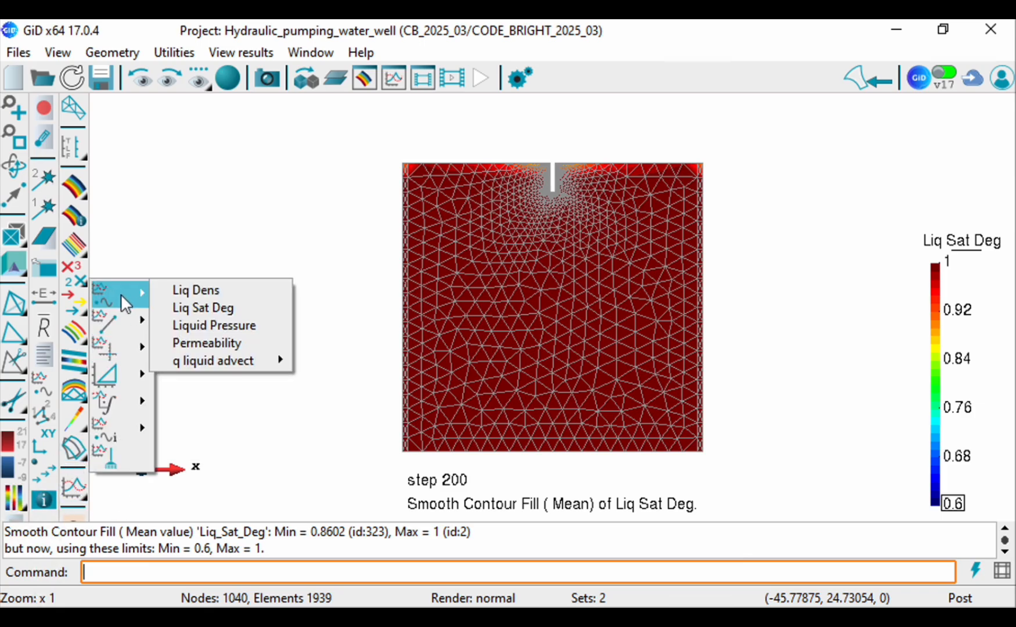
left_click(199, 324)
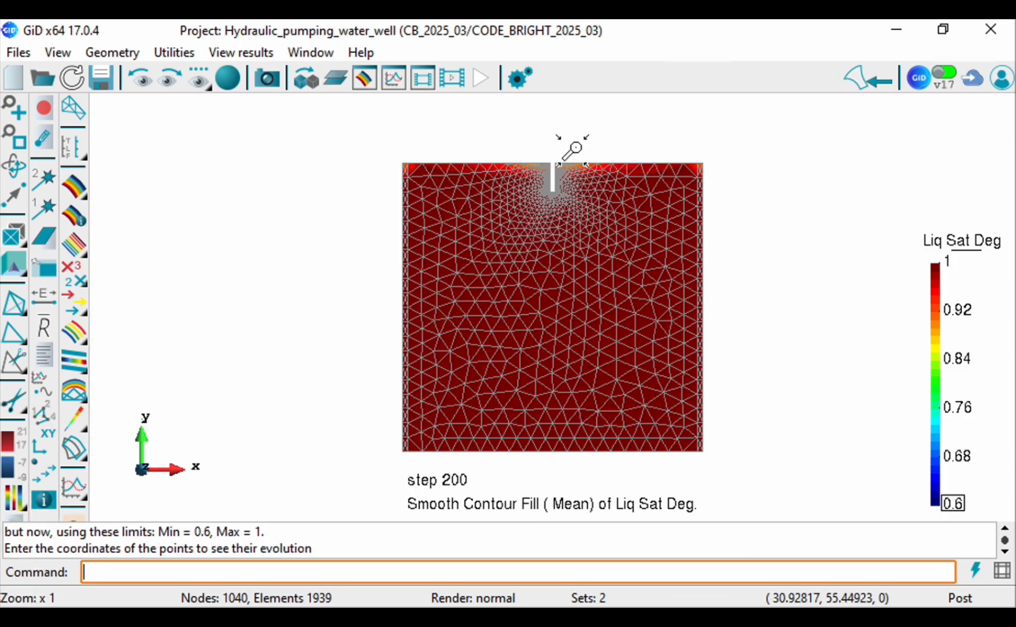
scroll(578, 151, "up", 2)
scroll(516, 133, "up", 3)
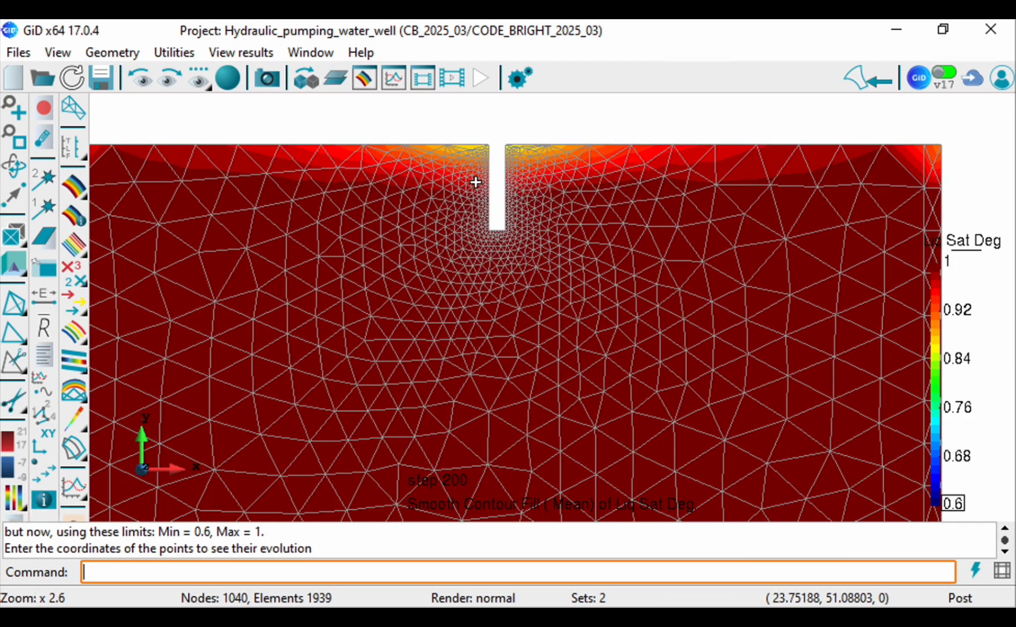
scroll(537, 355, "down", 1)
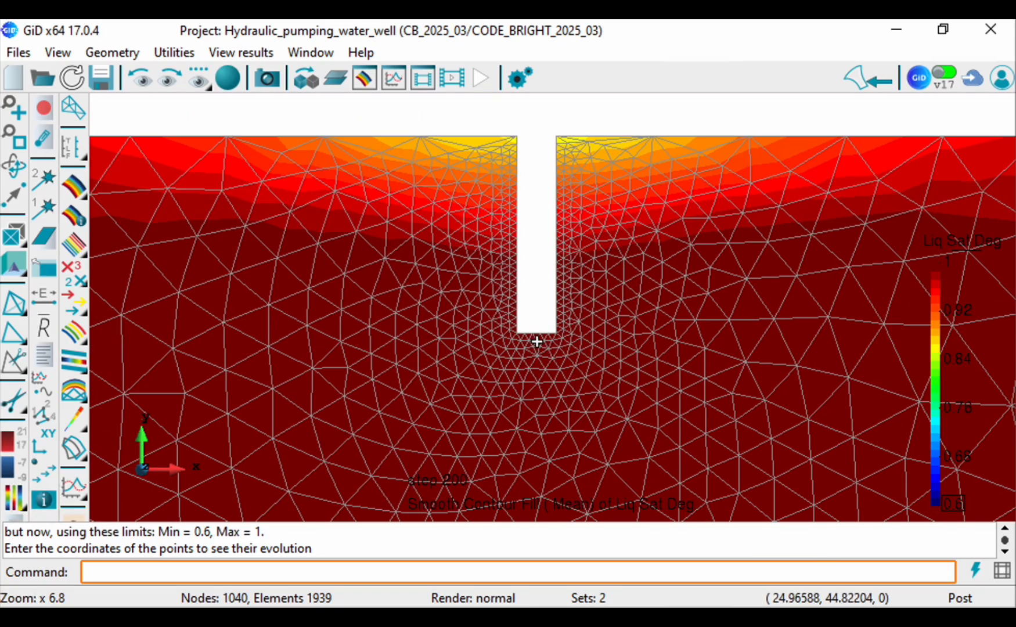
left_click(536, 341)
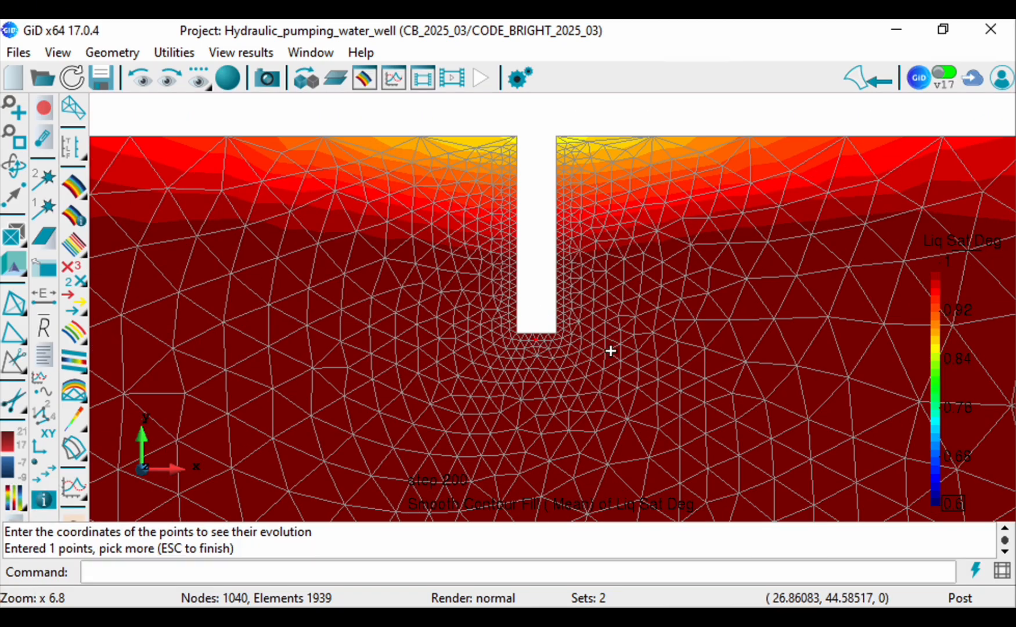
key("Escape")
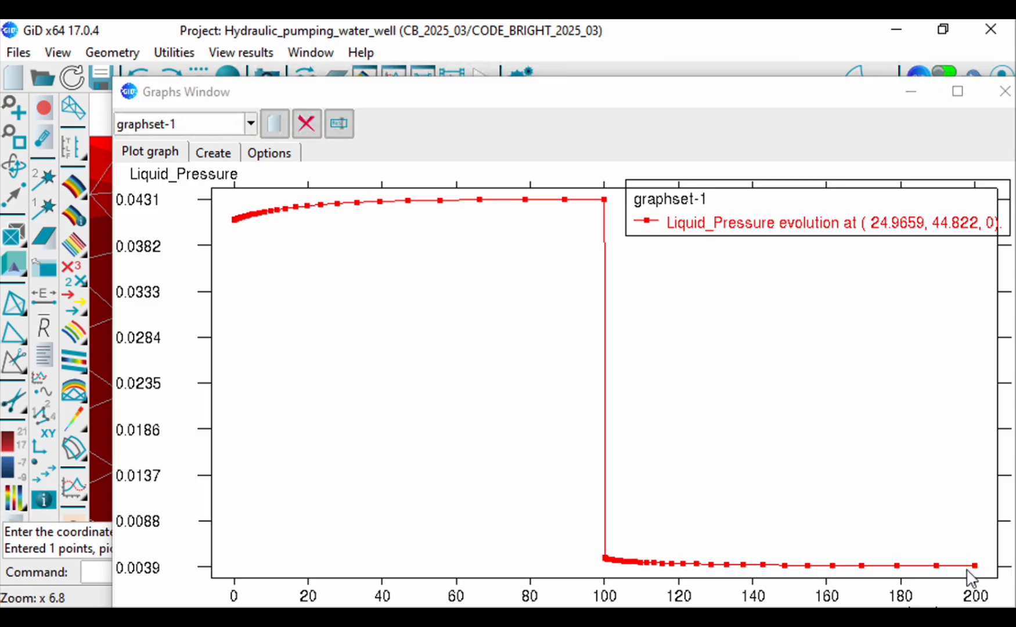
Step: Add the Liquid Pressure evolution at a point beside the well's upper right corner, about (25.63, 49.88), to the graph
left_click_drag(361, 93, 349, 443)
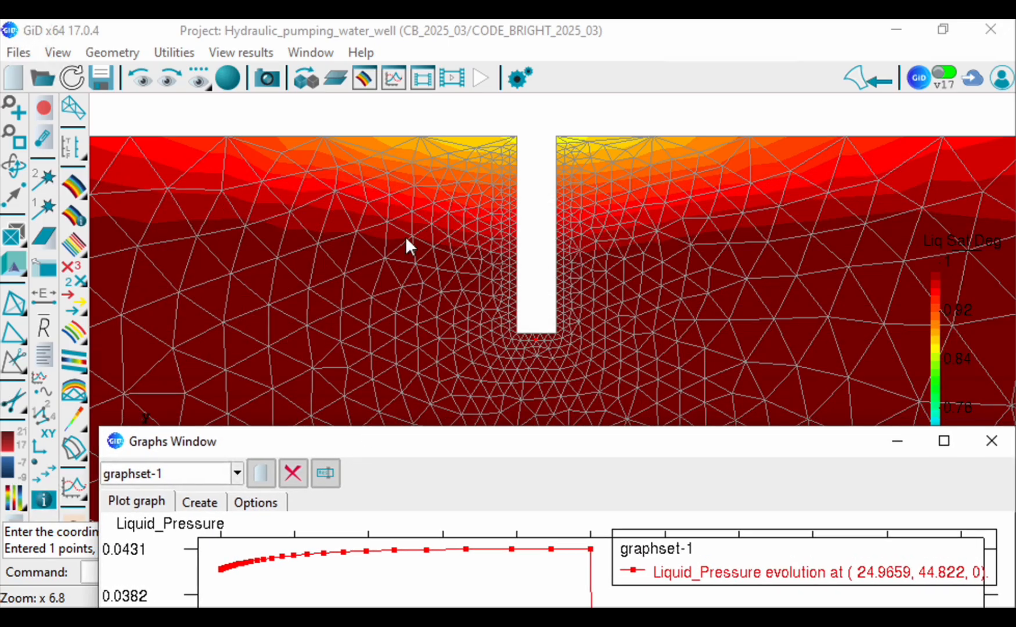
scroll(406, 242, "down", 2)
left_click(80, 507)
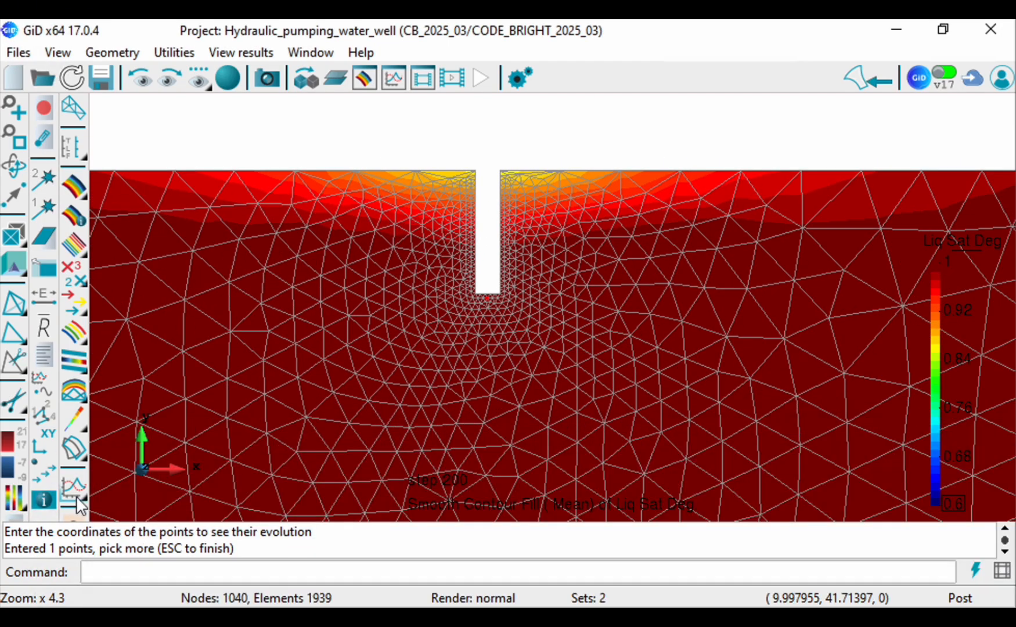
left_click(80, 506)
mouse_move(119, 292)
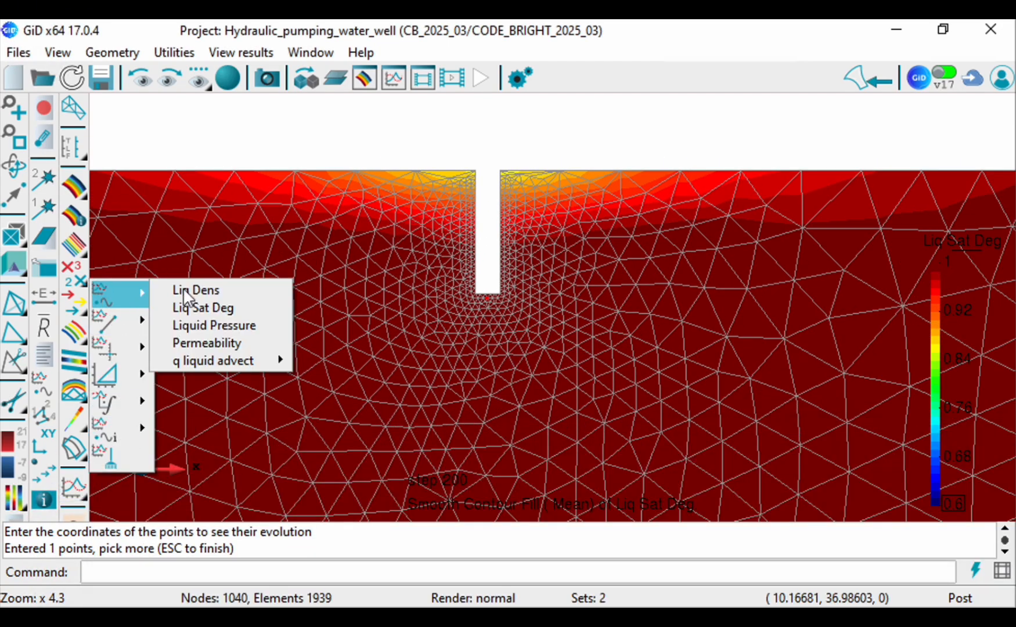
left_click(215, 325)
scroll(515, 172, "up", 2)
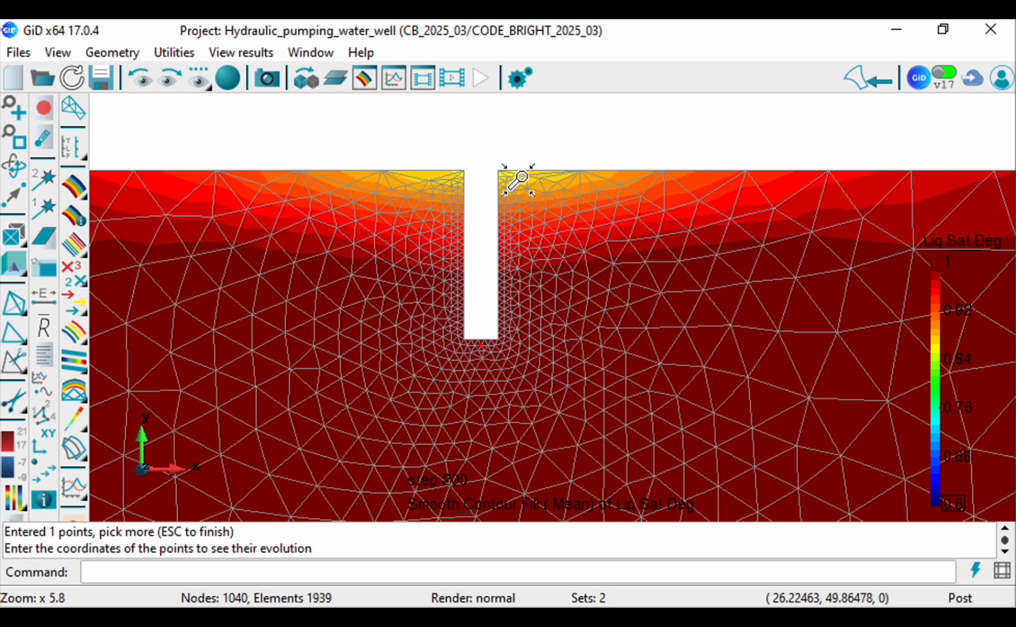
scroll(519, 177, "up", 3)
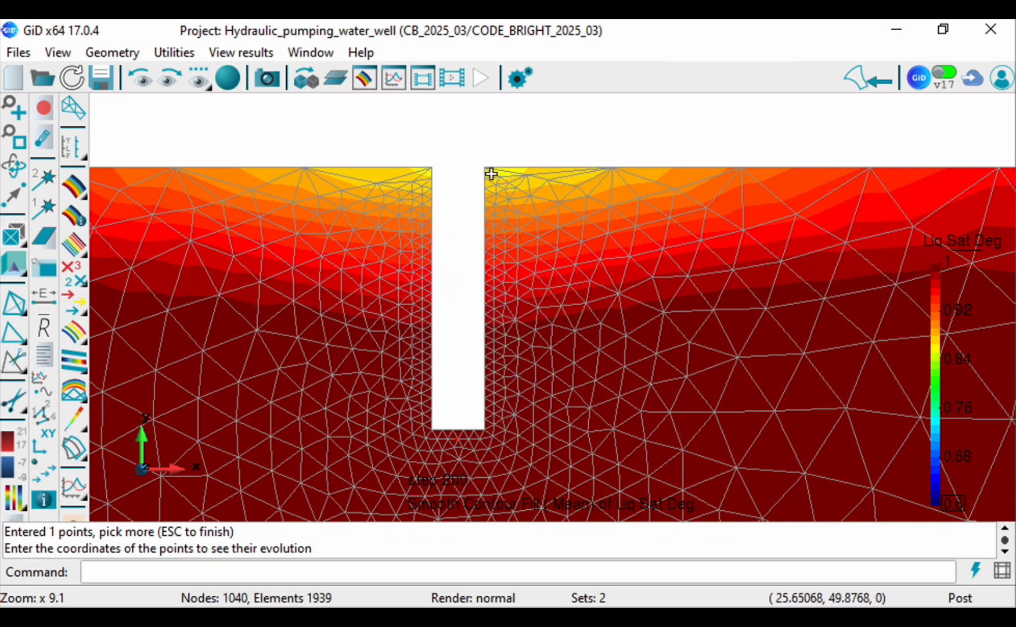
left_click(493, 174)
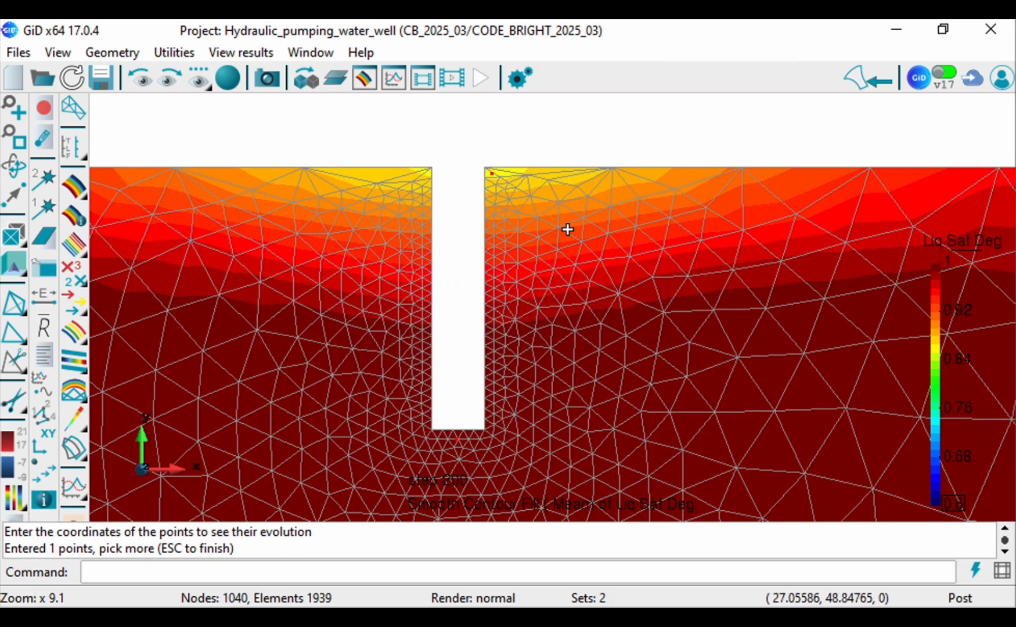
key("Escape")
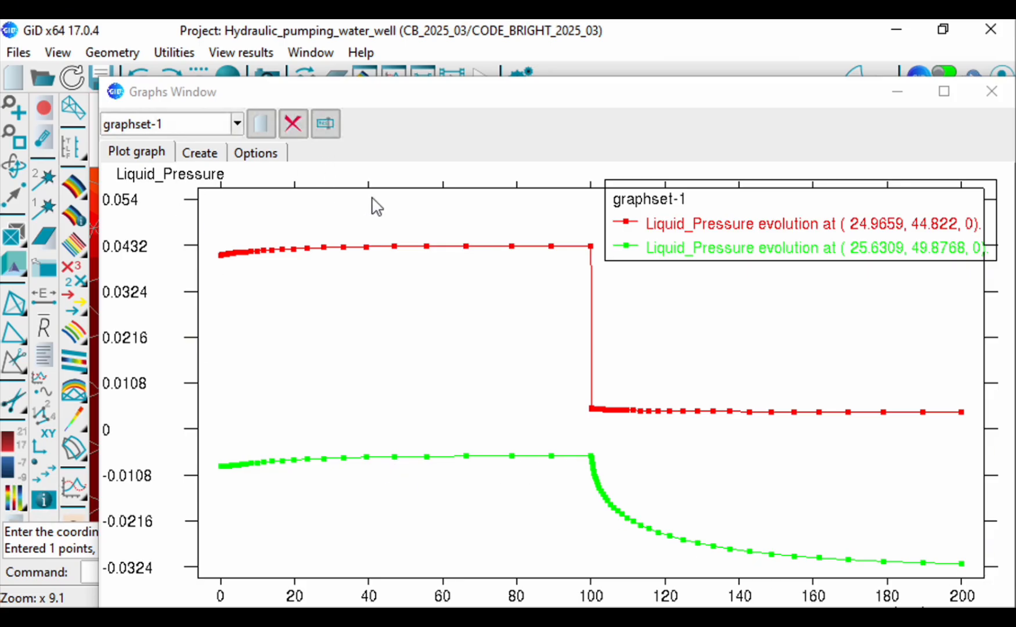
Step: Delete the graph set graphset-1, close the graphs window and fit the whole model in view
left_click(292, 123)
left_click(175, 471)
left_click(992, 92)
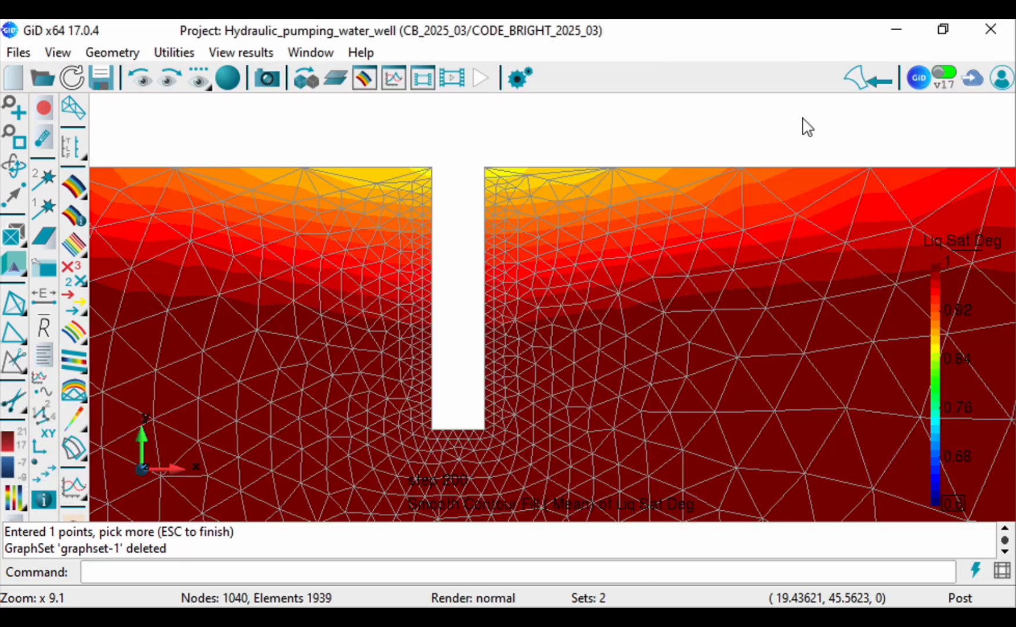
left_click(10, 141)
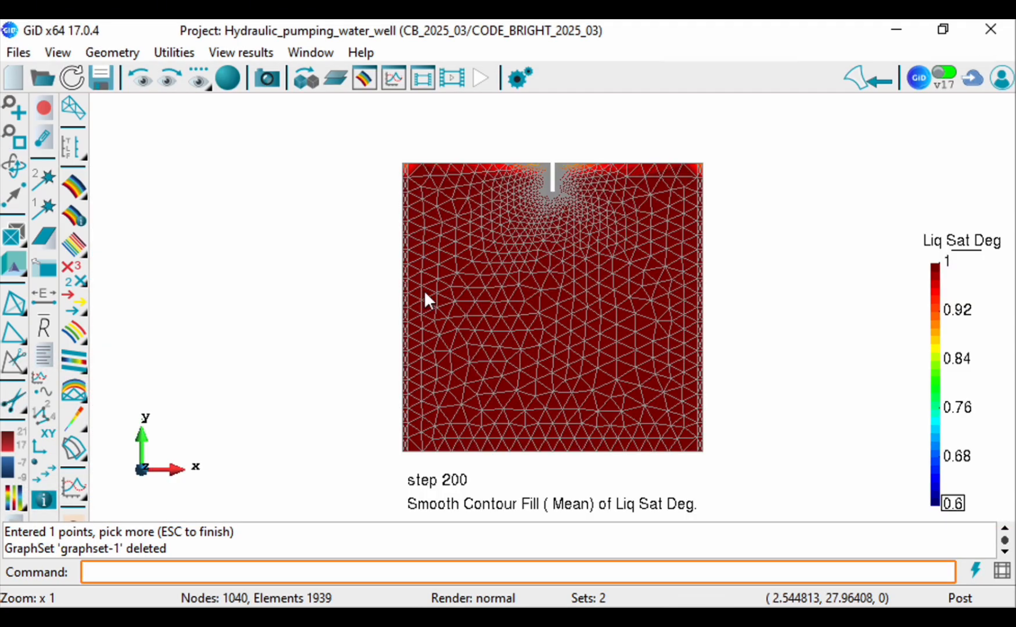